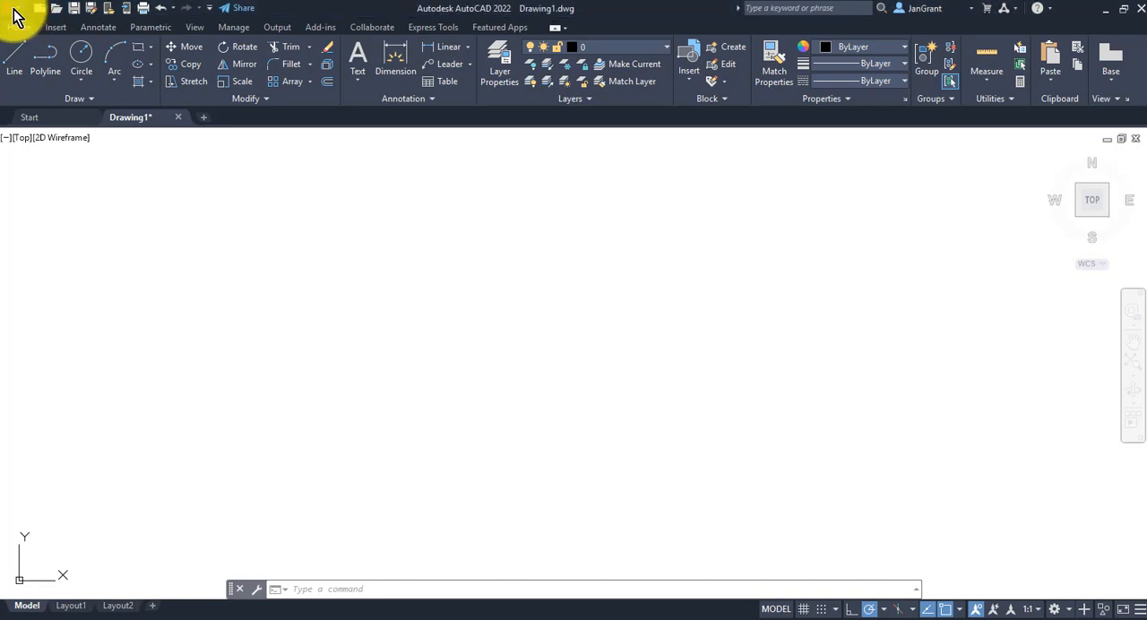
# - Start saving the drawing and browse to the folder 000 DRCG 1140 CAD > 000 2021 FALL on DATADRIVE0 (D:)
pyautogui.click(14, 11)
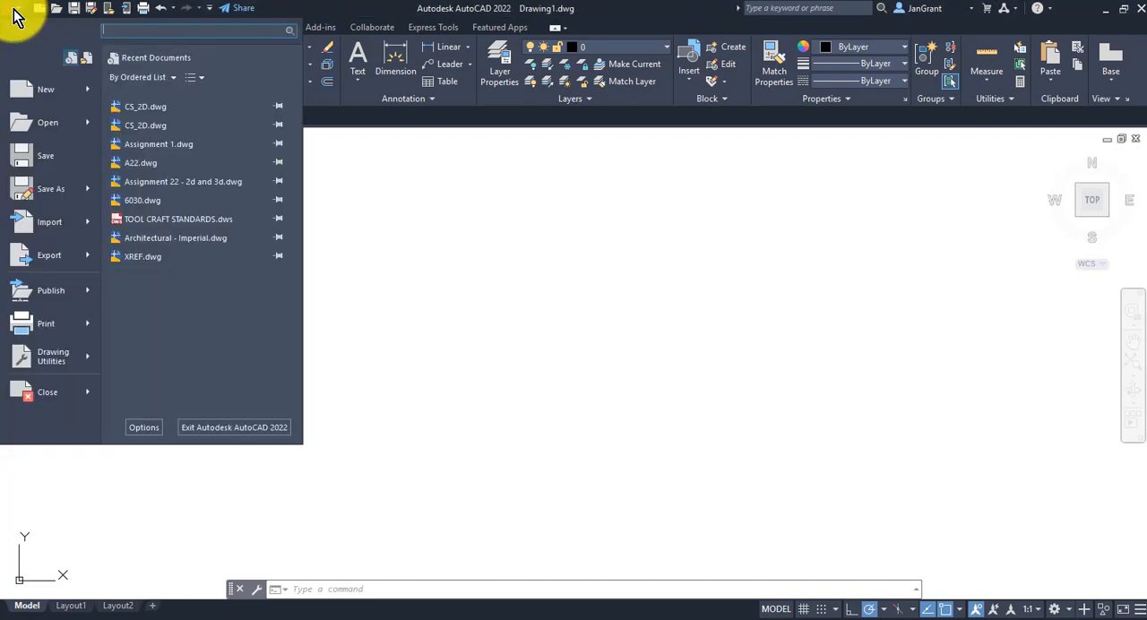
pyautogui.click(53, 157)
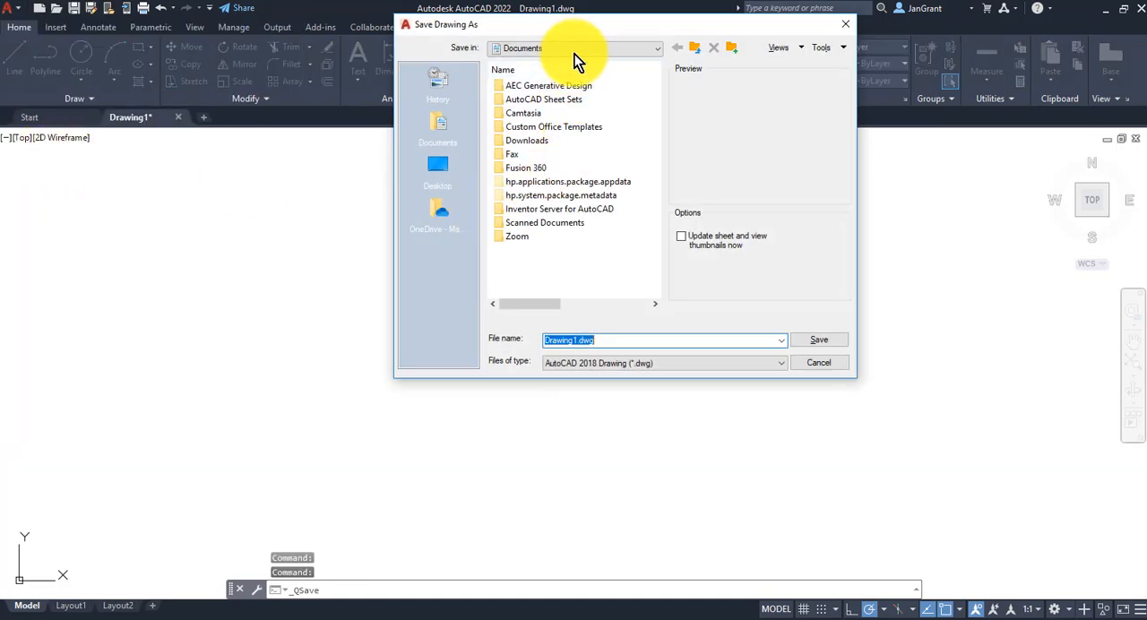
pyautogui.click(574, 54)
pyautogui.click(576, 155)
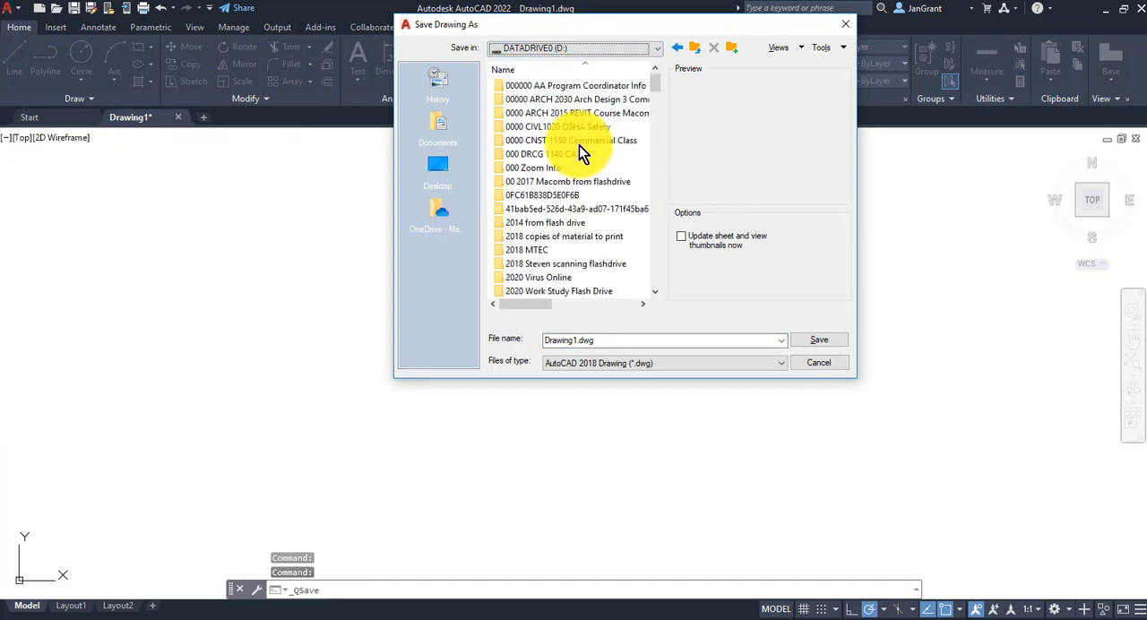
pyautogui.doubleClick(578, 155)
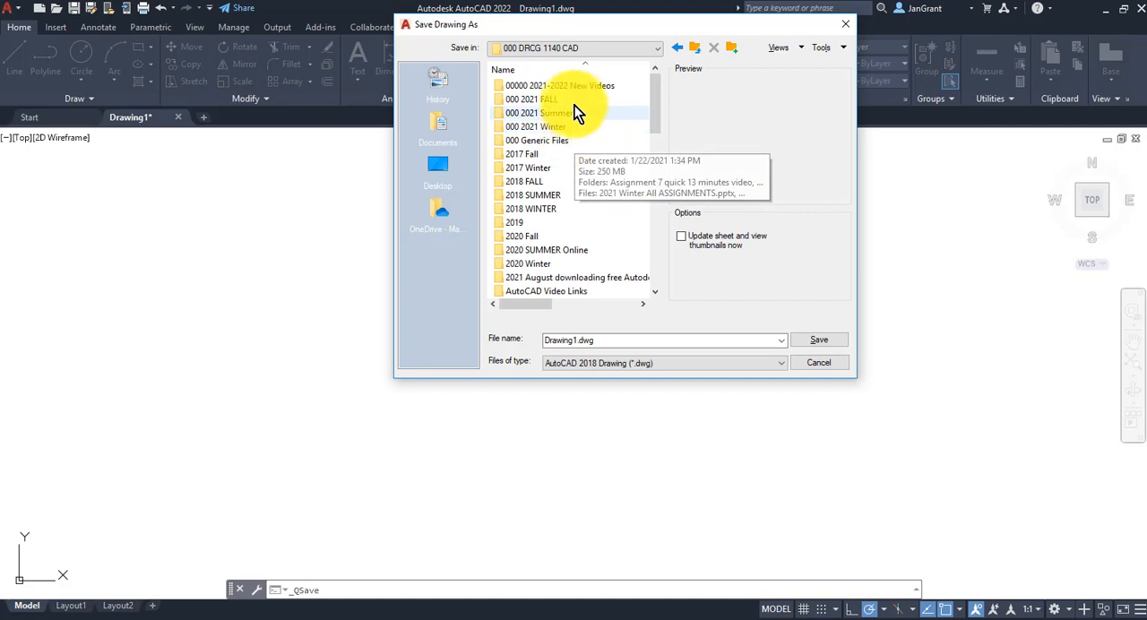
pyautogui.doubleClick(574, 100)
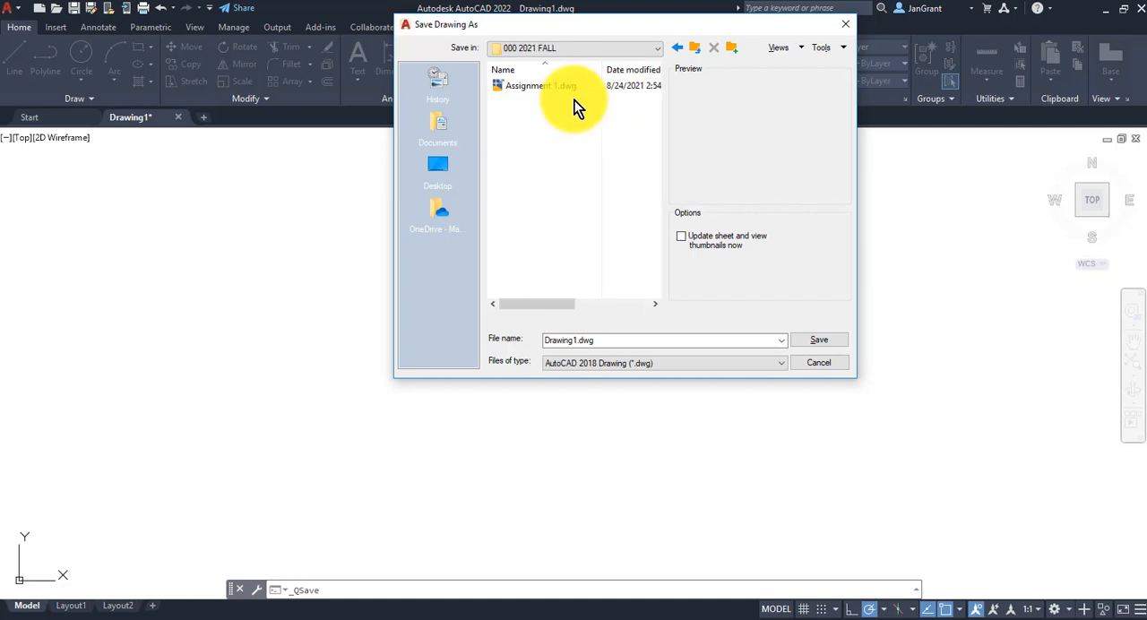
# - Name the drawing file Assignment 2 and save it in the 000 2021 FALL folder
pyautogui.doubleClick(619, 342)
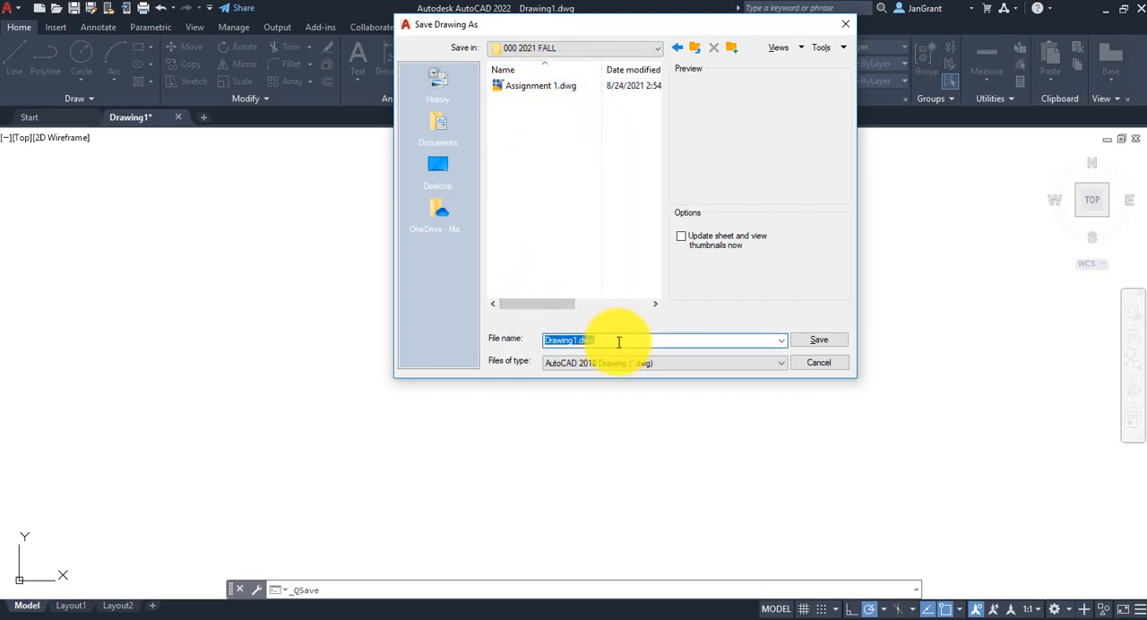
pyautogui.write('Assi')
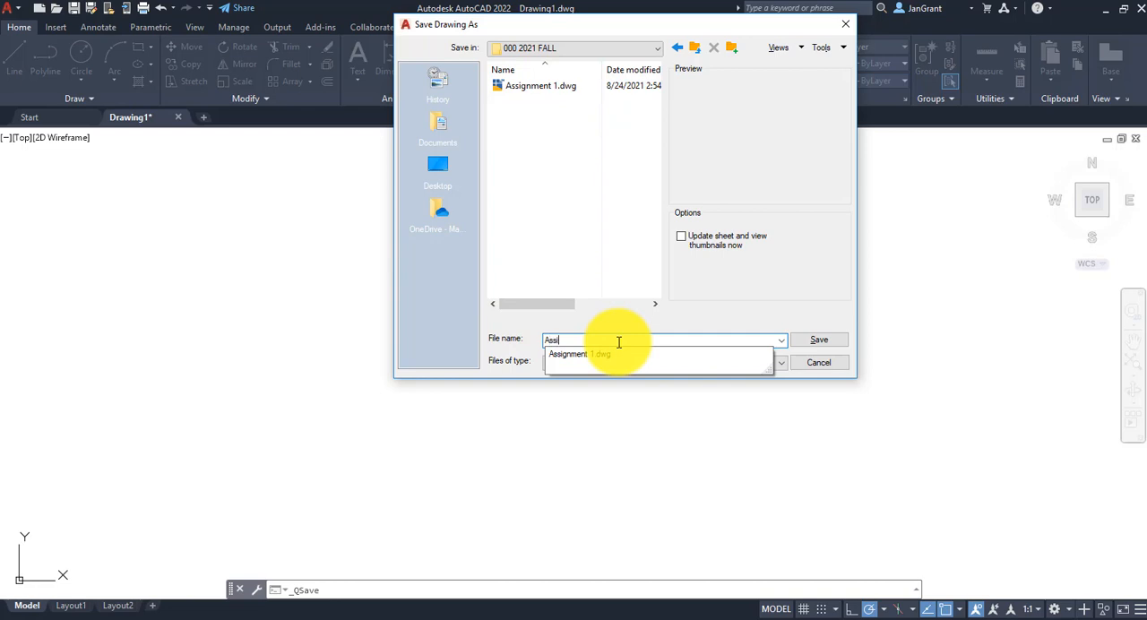
pyautogui.write('gnment 2')
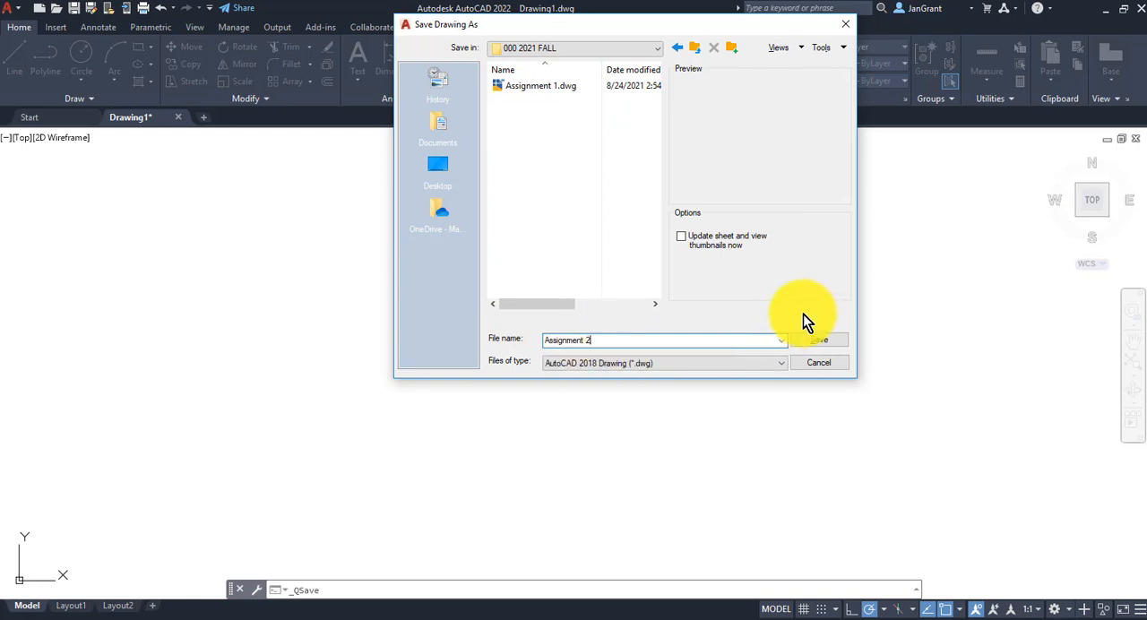
pyautogui.click(829, 346)
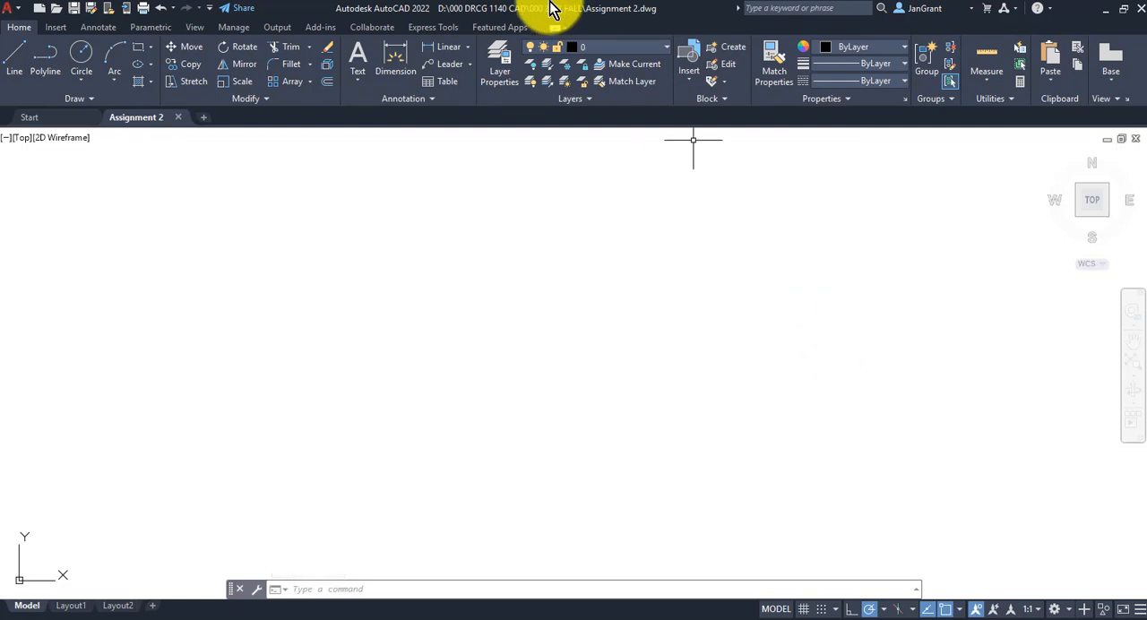
# - Open the layer properties and create a new layer named objects
pyautogui.click(499, 66)
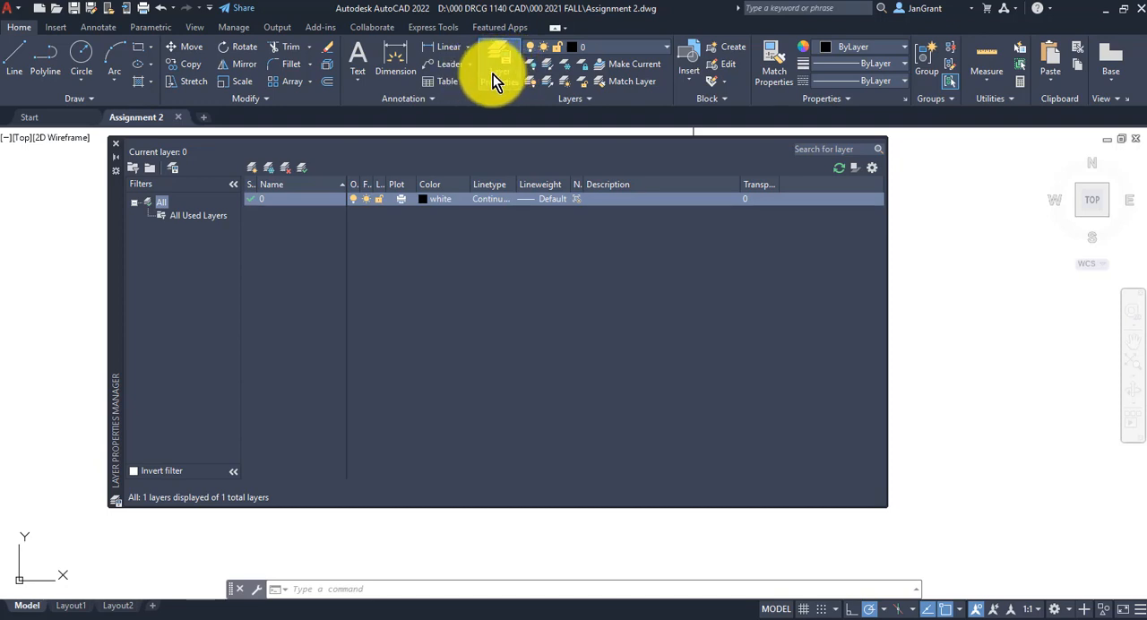
pyautogui.click(254, 170)
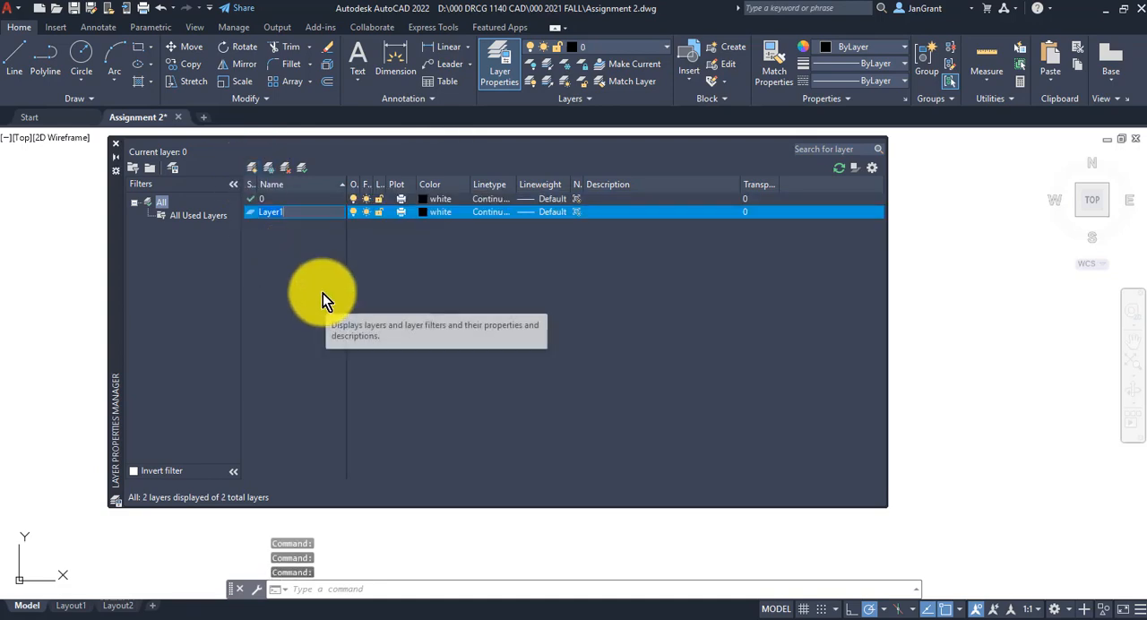
pyautogui.write('object')
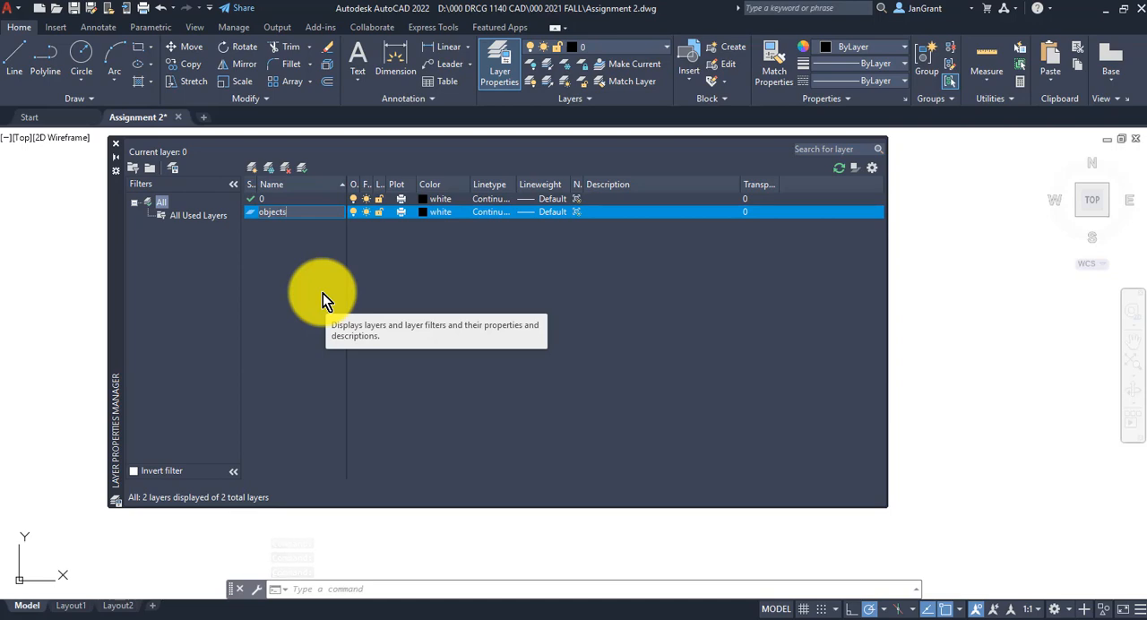
pyautogui.write('s')
pyautogui.press('Return')
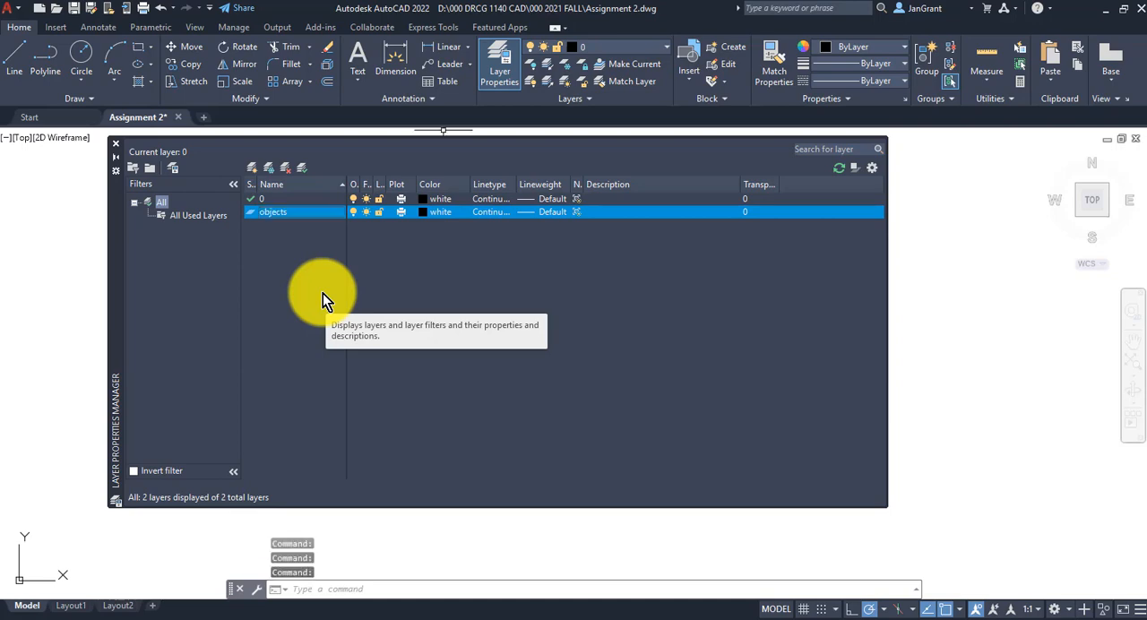
# - Add a second new layer named dimtext below the objects layer
pyautogui.hotkey('alt', 'n')
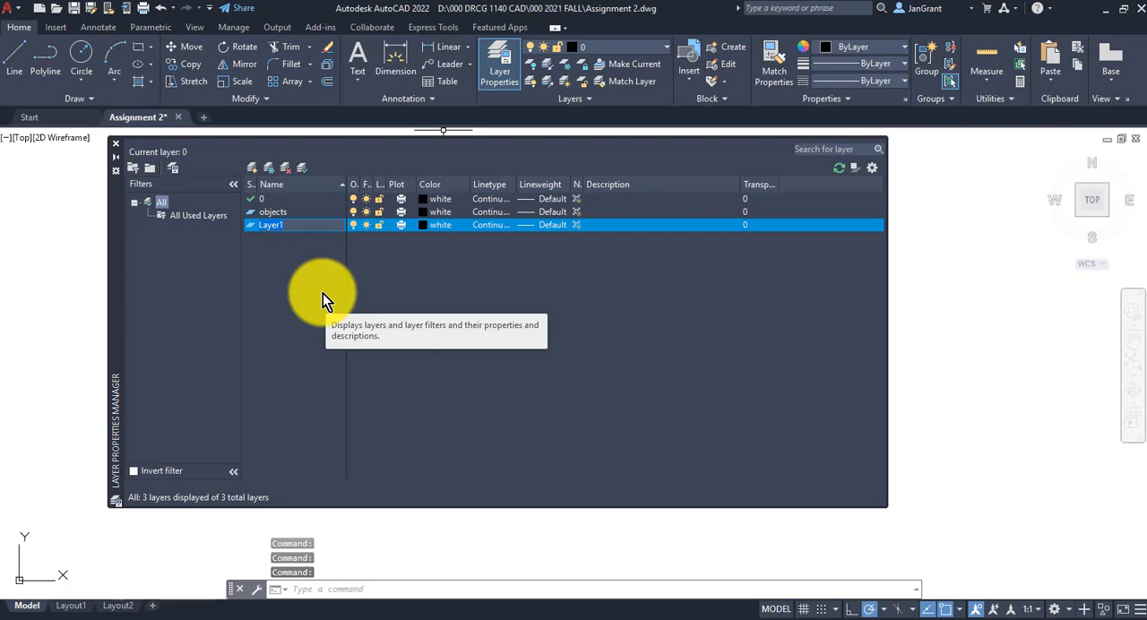
pyautogui.write('dimtext')
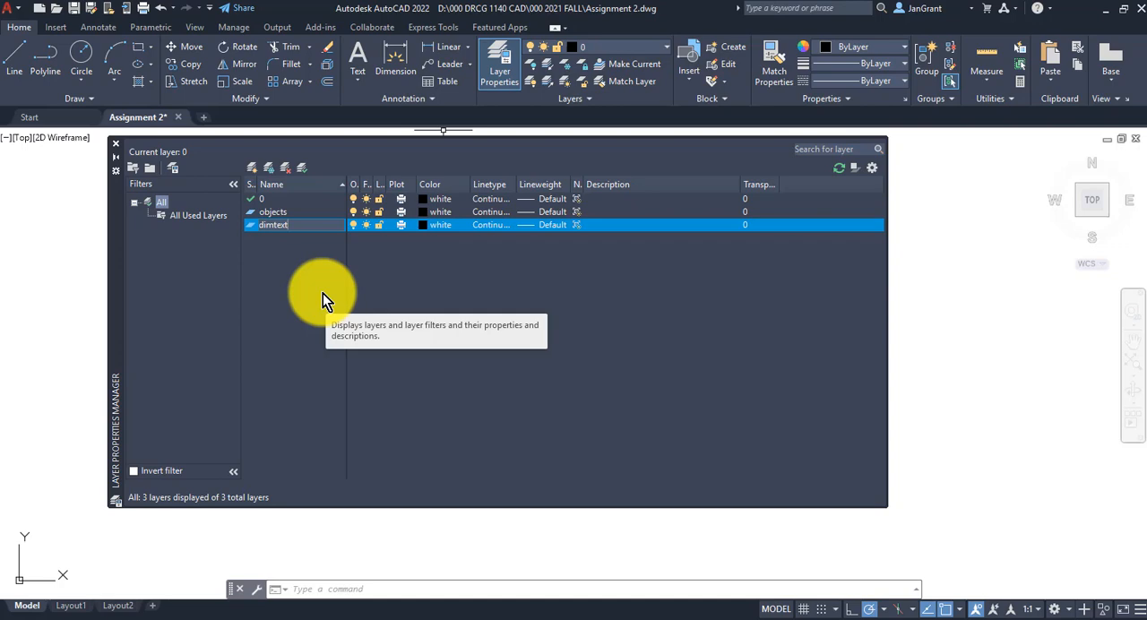
pyautogui.press('Return')
pyautogui.press('Return')
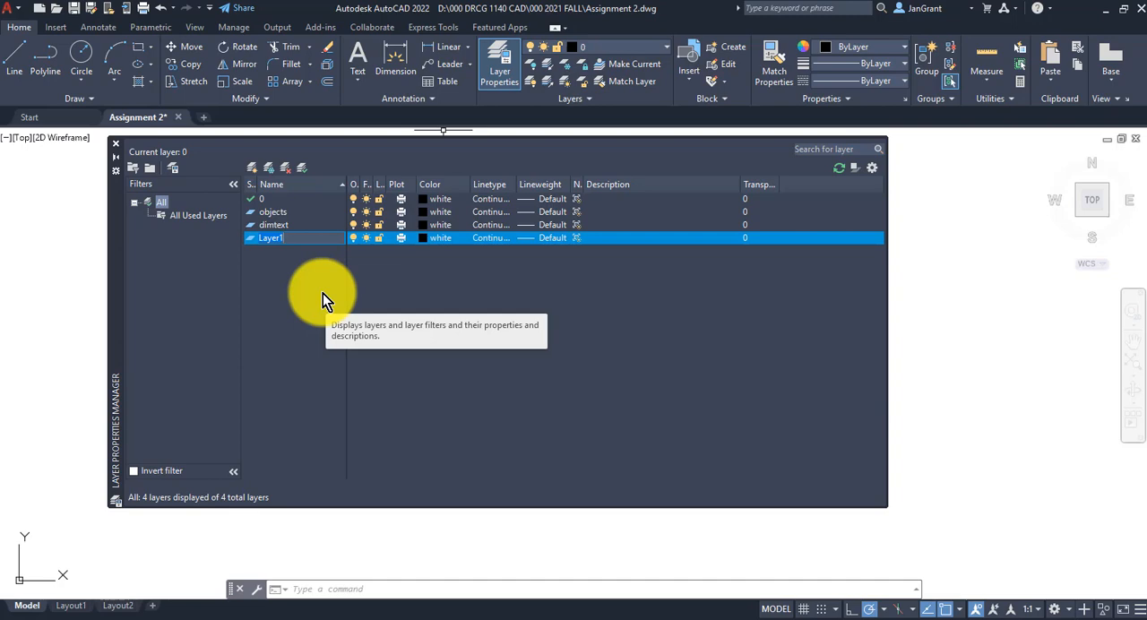
# - Add a third new layer named hidden and keep the objects layer's color white
pyautogui.write('hidden')
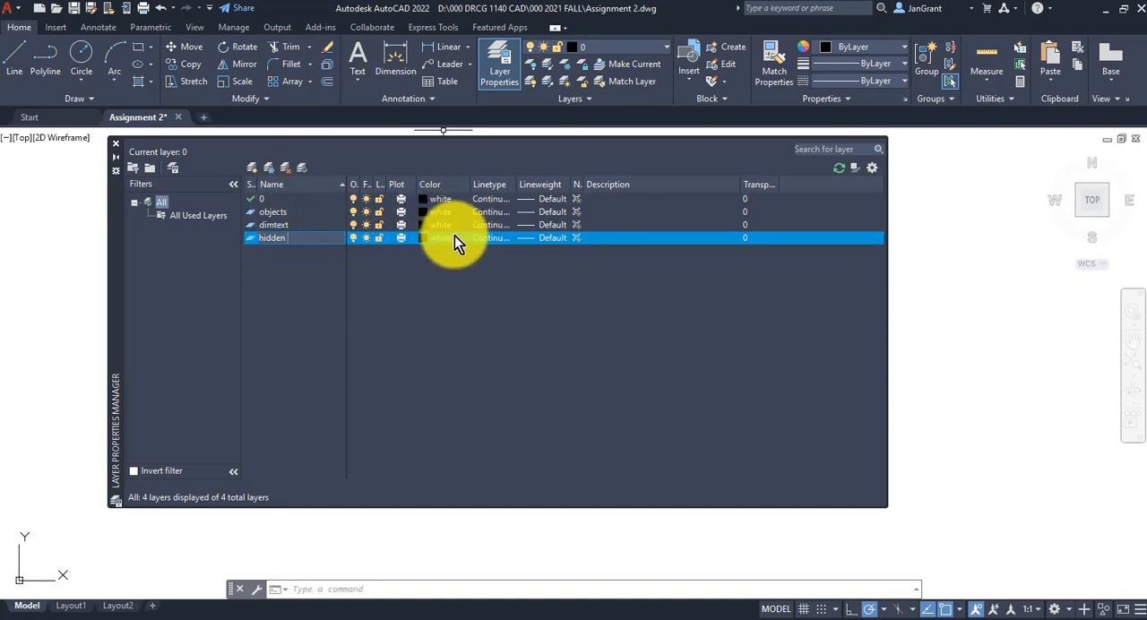
pyautogui.click(445, 214)
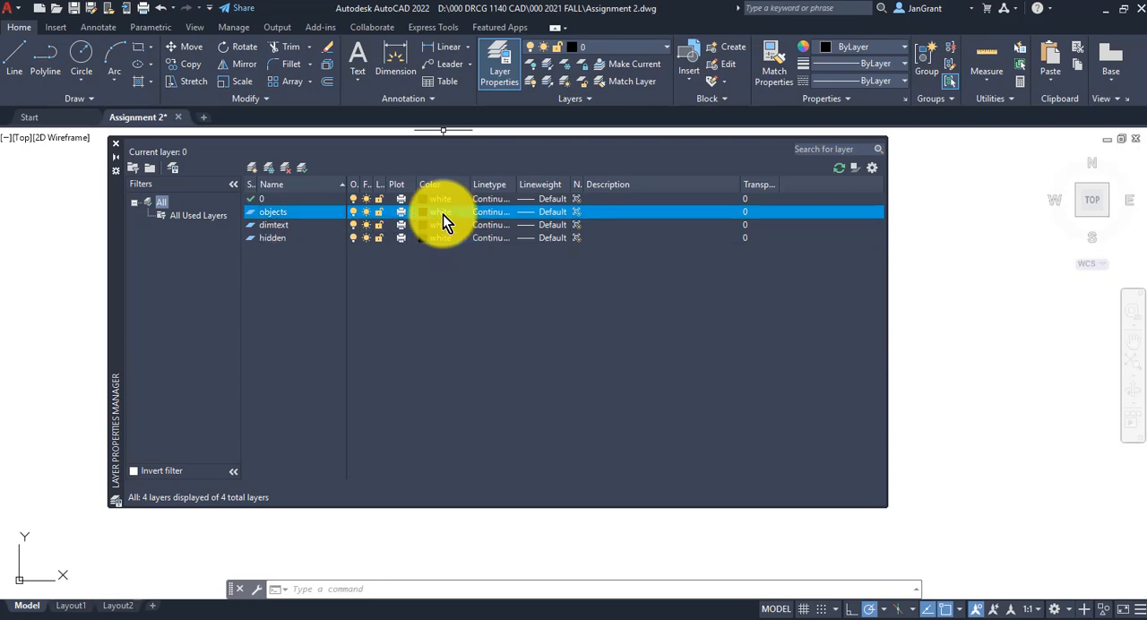
pyautogui.click(648, 328)
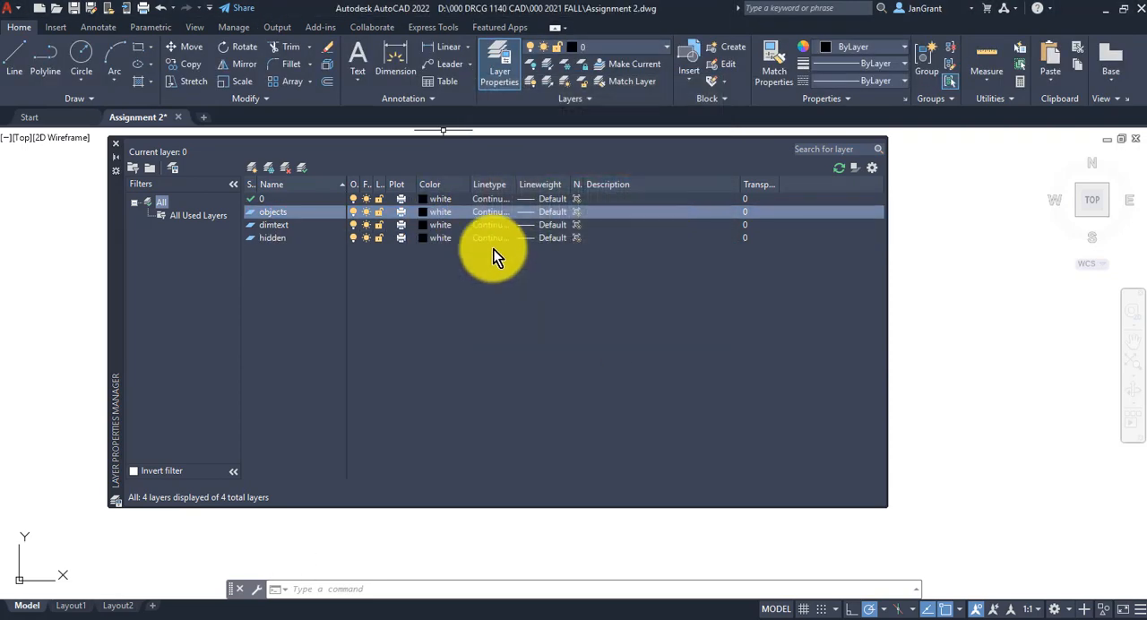
# - Set the dimtext layer's color to red and the hidden layer's color to magenta
pyautogui.click(438, 225)
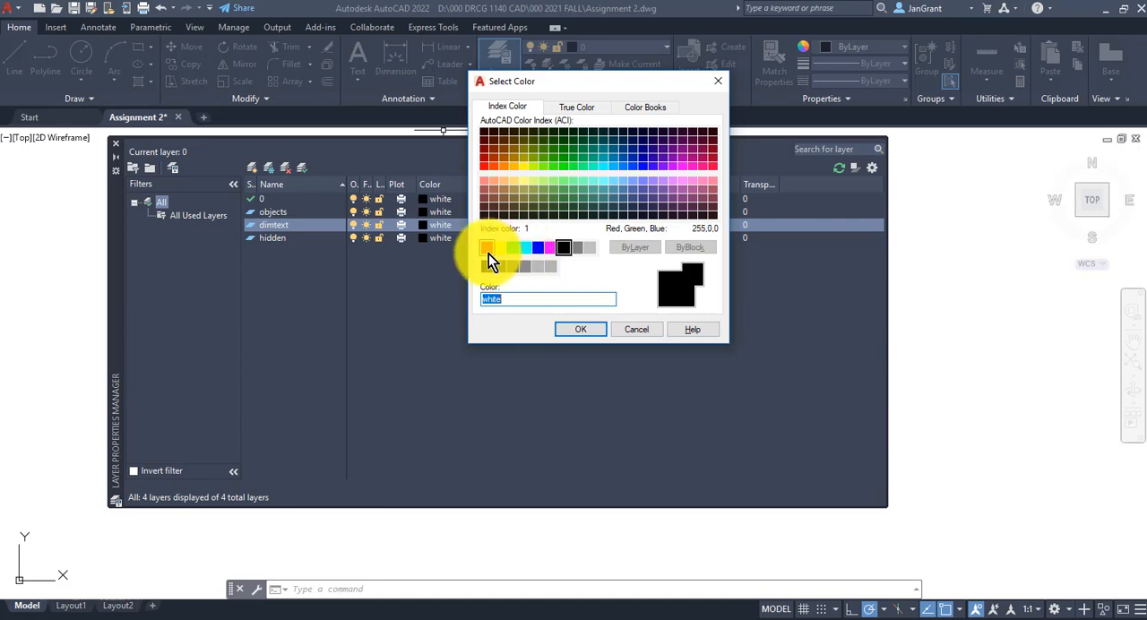
pyautogui.click(488, 253)
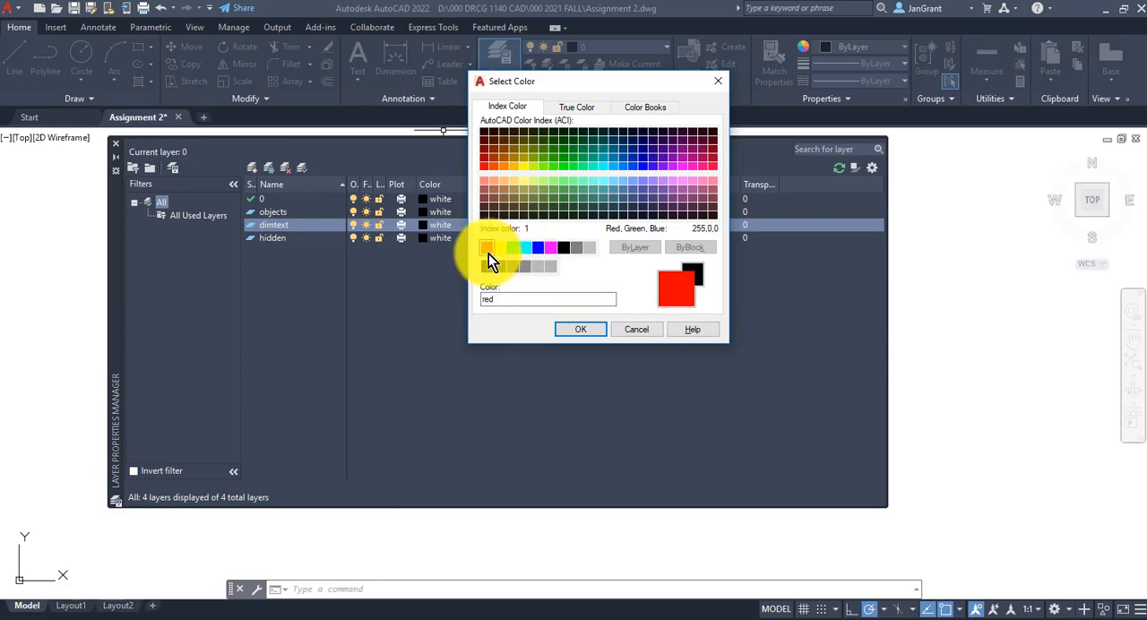
pyautogui.click(599, 331)
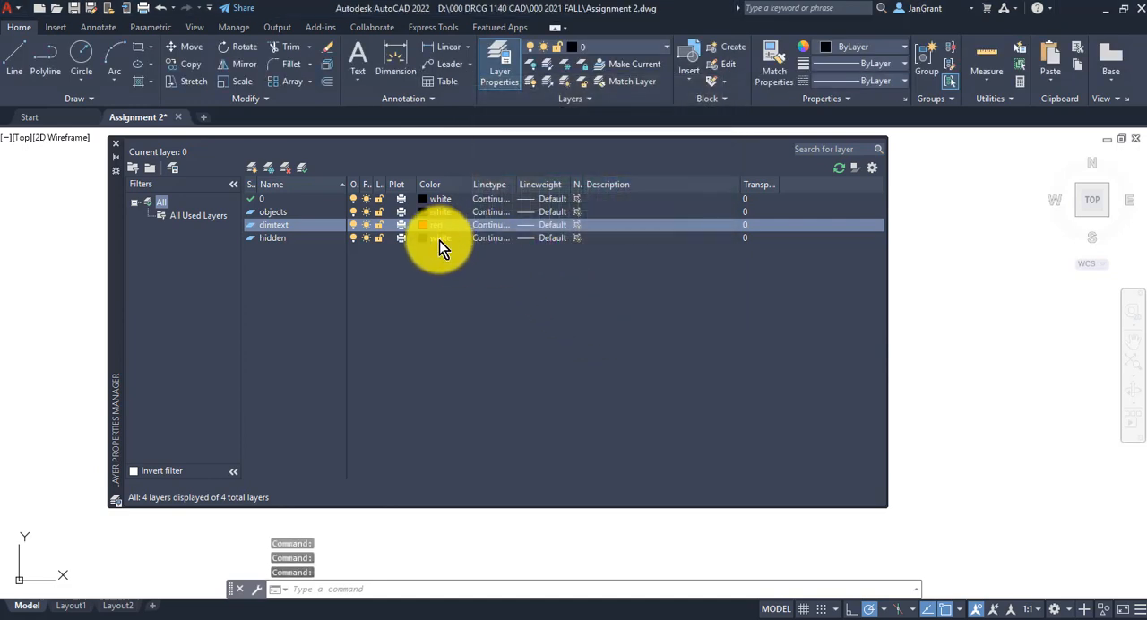
pyautogui.click(439, 240)
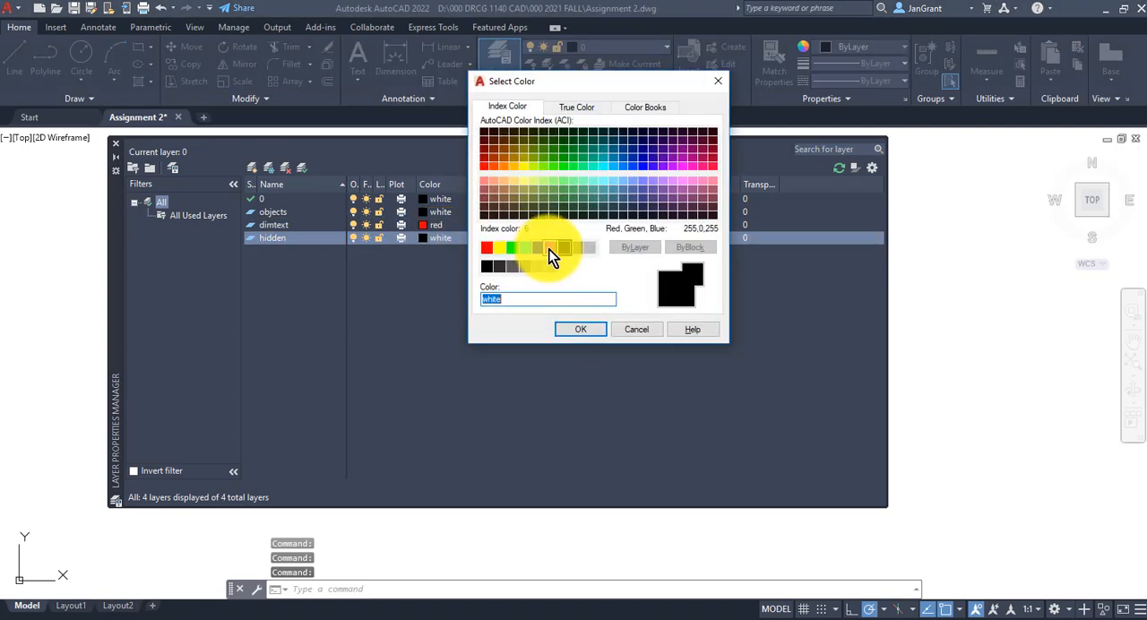
pyautogui.click(548, 248)
pyautogui.click(599, 327)
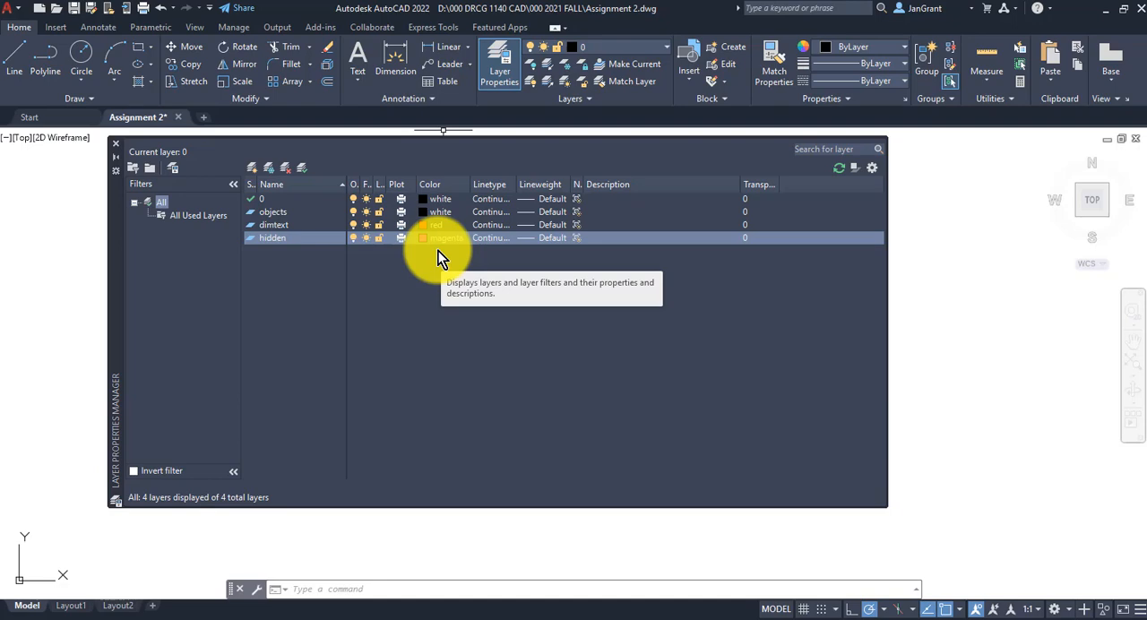
# - Set the lineweight of the objects layer to 0.60 mm
pyautogui.click(281, 216)
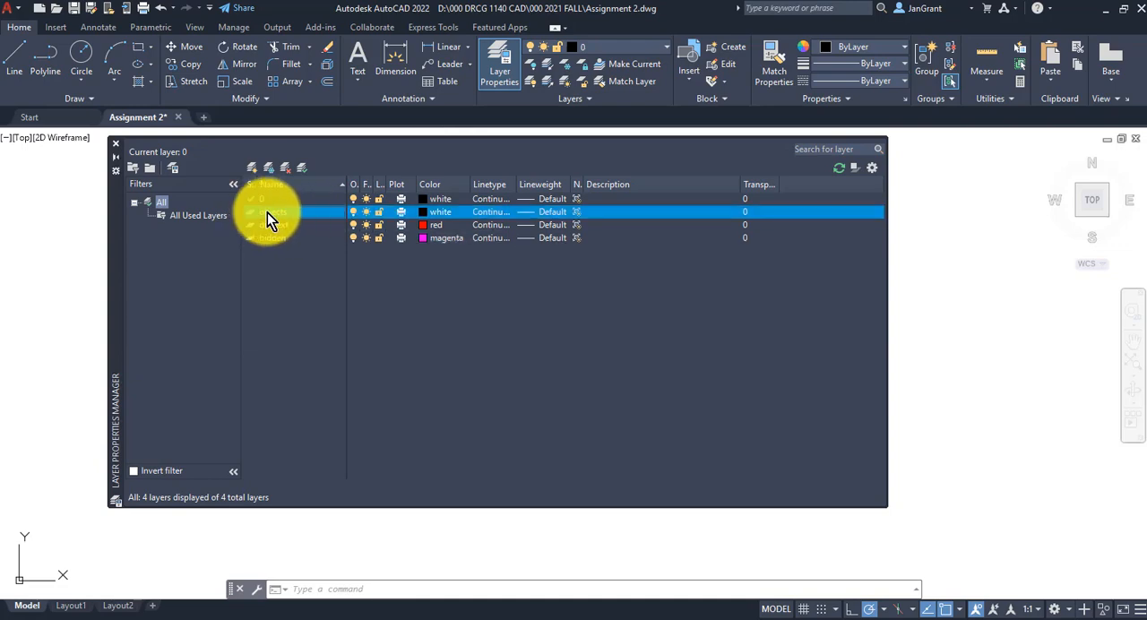
pyautogui.click(550, 213)
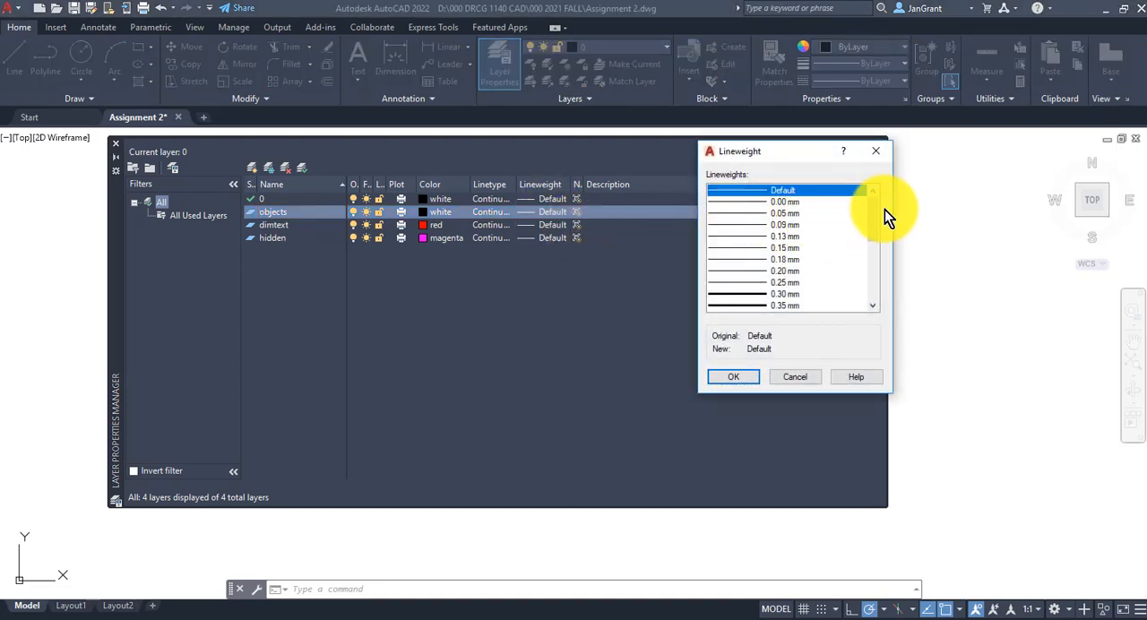
pyautogui.moveTo(873, 218); pyautogui.dragTo(872, 250)
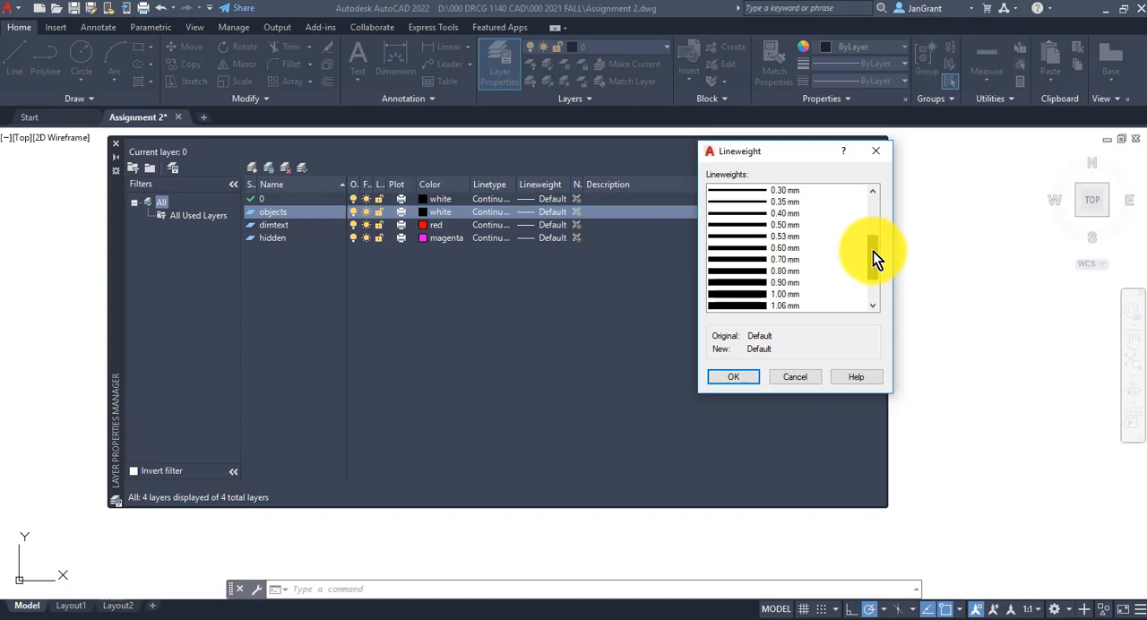
pyautogui.click(780, 247)
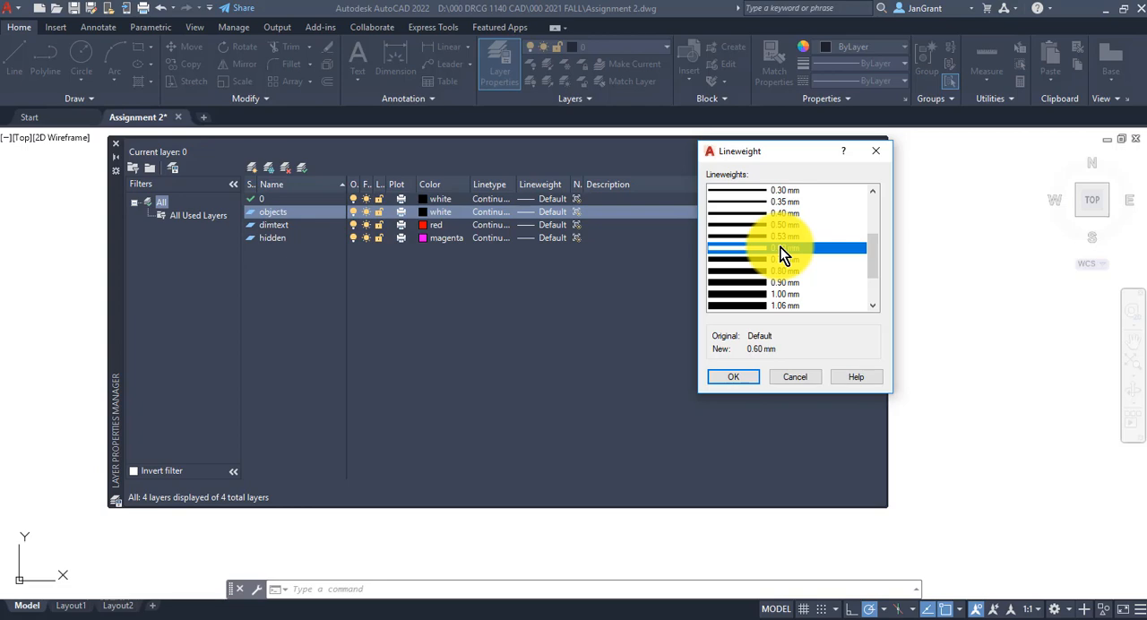
pyautogui.click(733, 377)
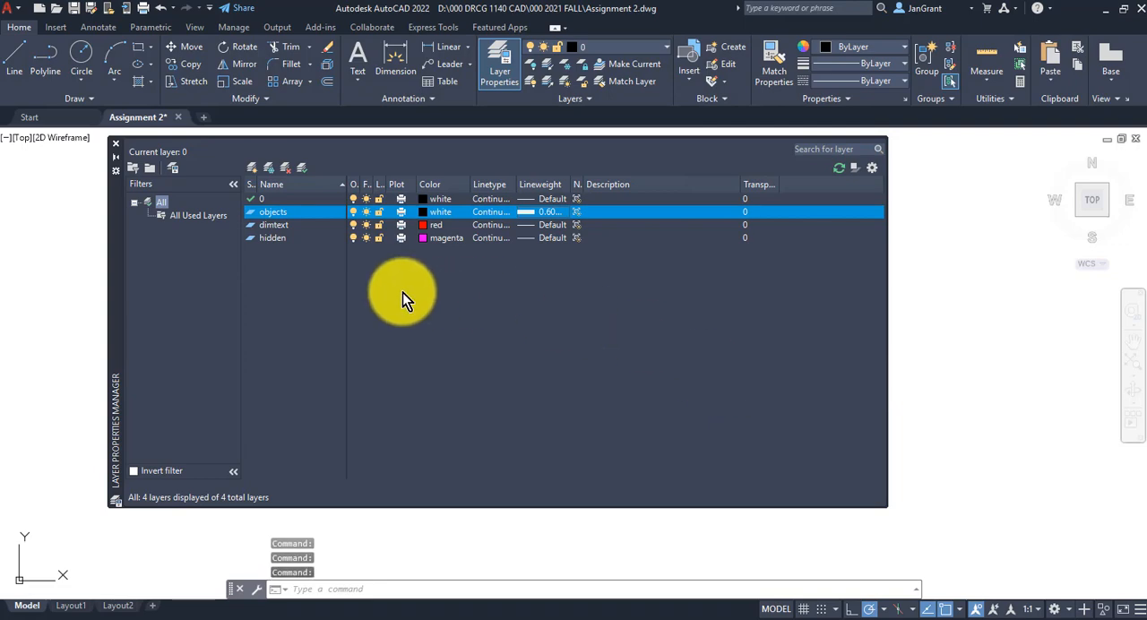
# - Load the HIDDEN linetype from acad.lin and assign it to the hidden layer
pyautogui.click(276, 242)
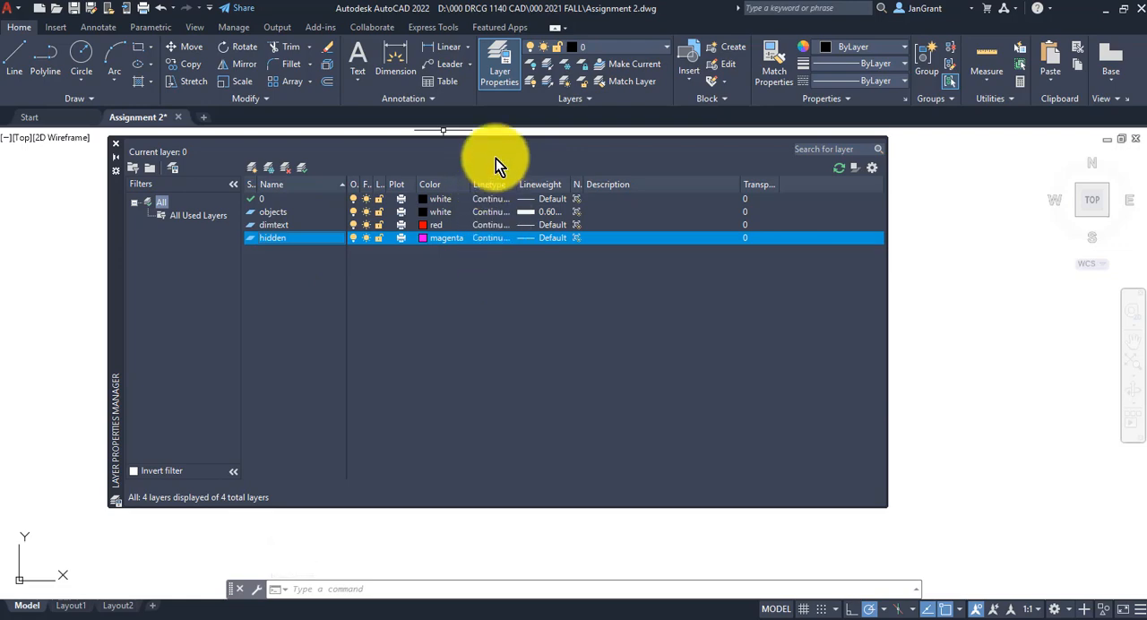
pyautogui.click(489, 238)
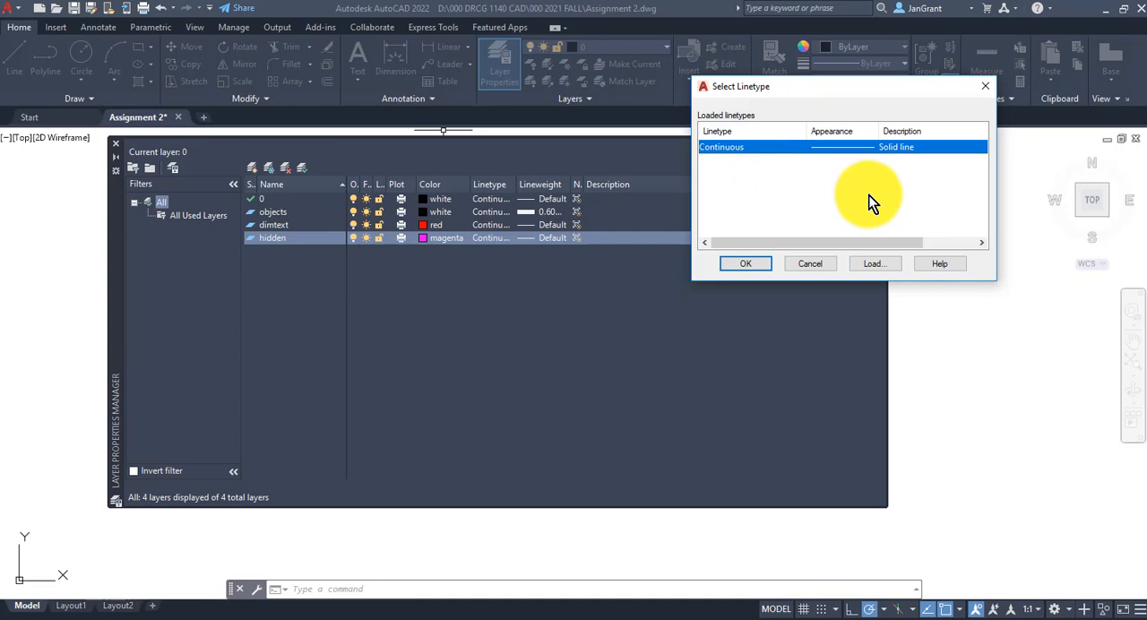
pyautogui.click(885, 263)
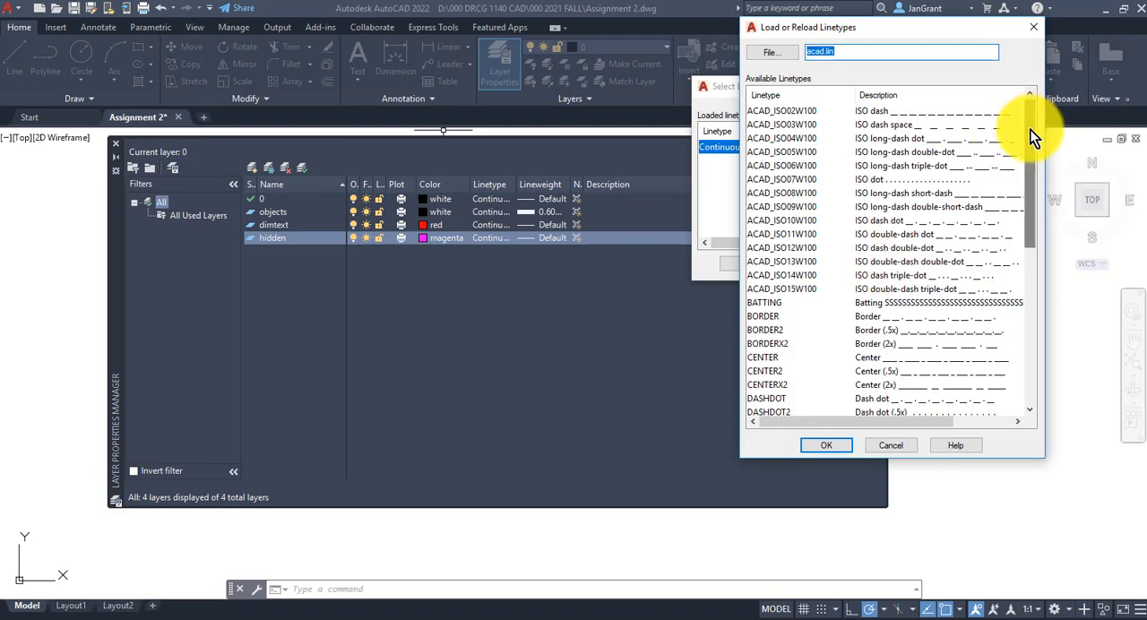
pyautogui.moveTo(1031, 130); pyautogui.dragTo(1016, 286)
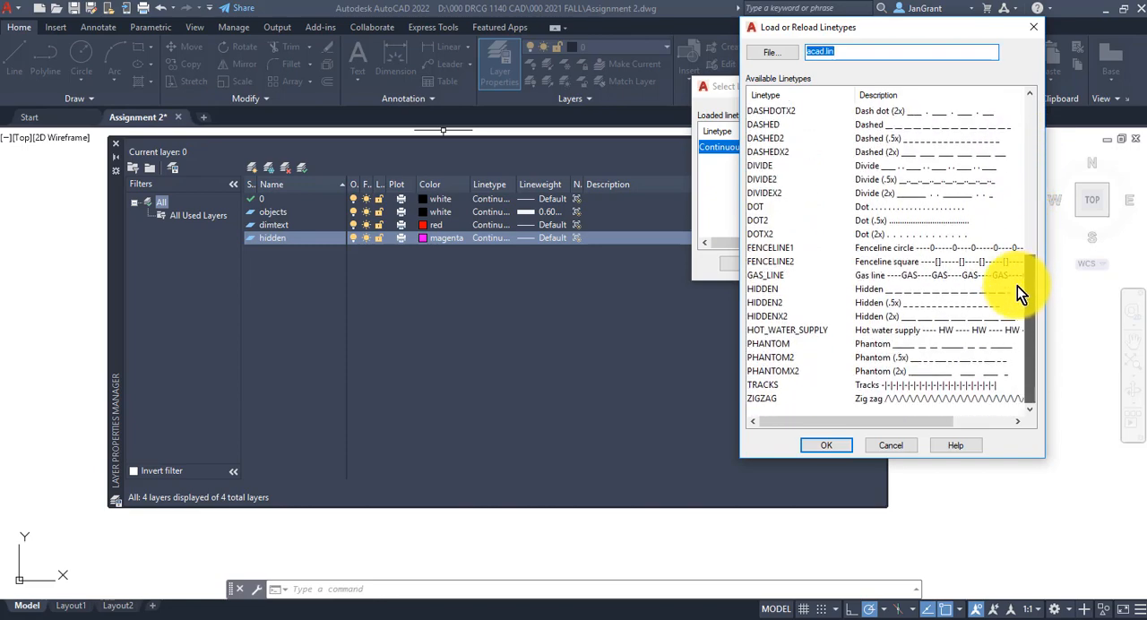
pyautogui.click(759, 289)
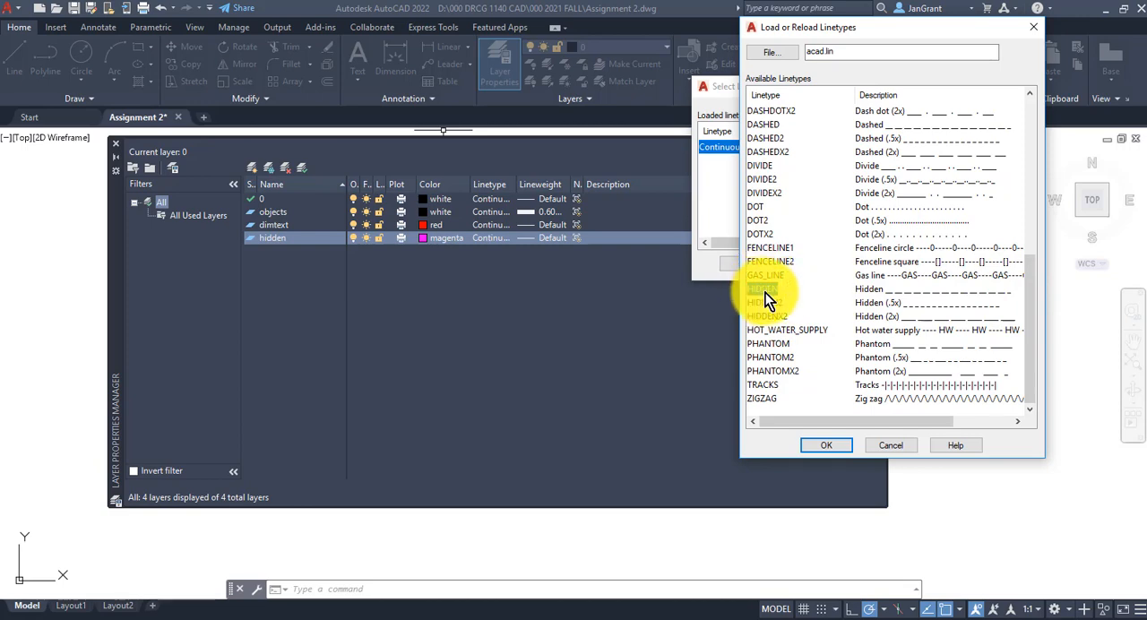
pyautogui.click(838, 448)
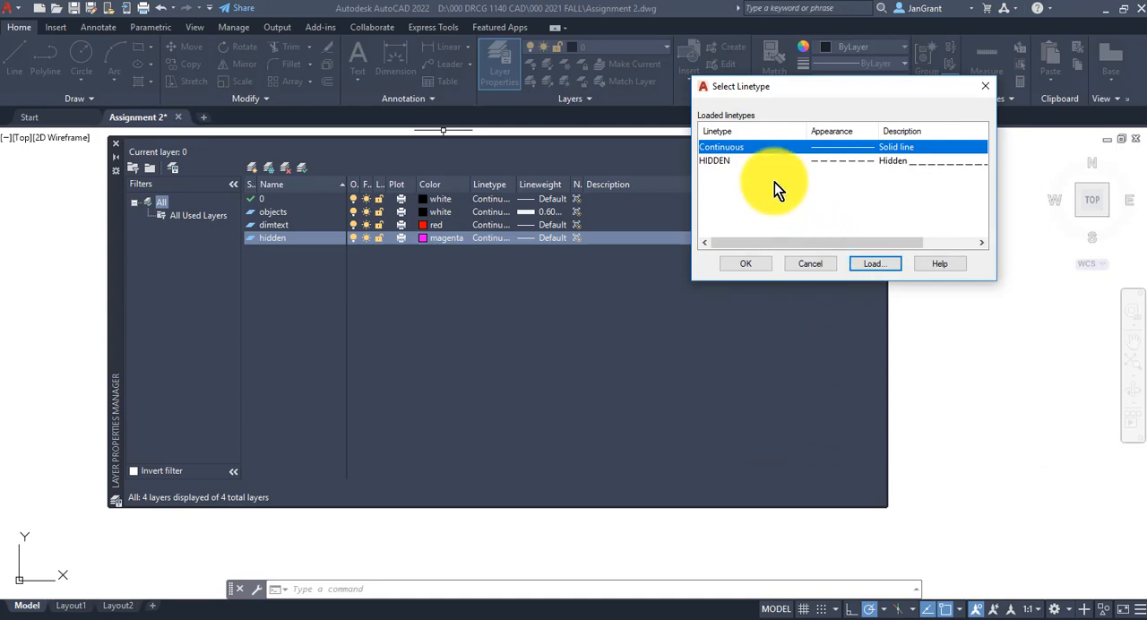
pyautogui.click(725, 162)
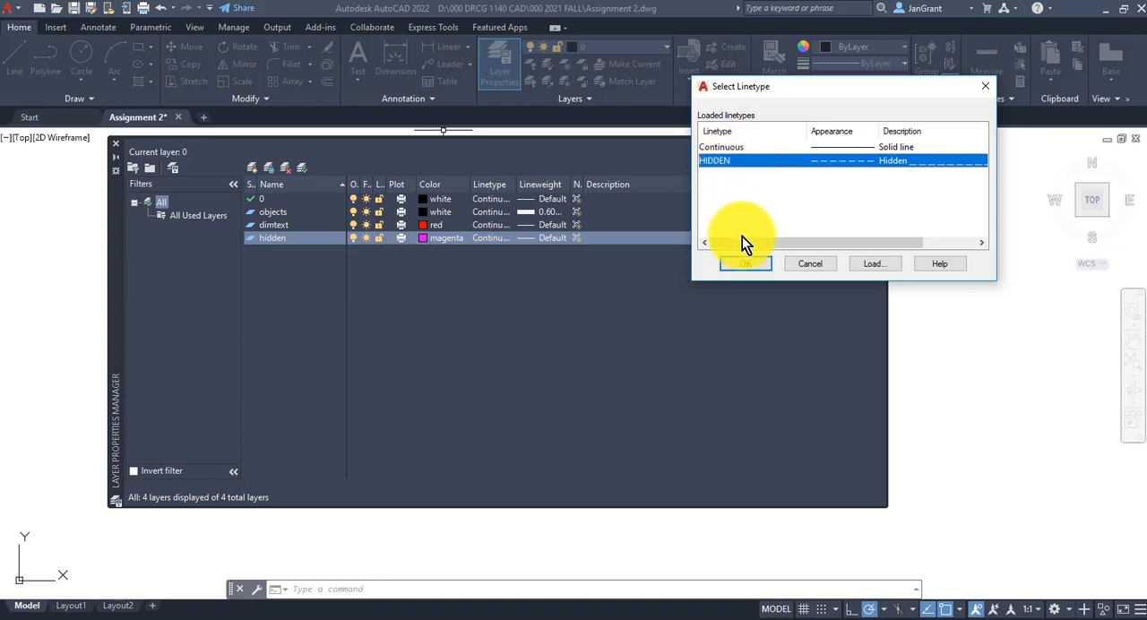
pyautogui.click(747, 263)
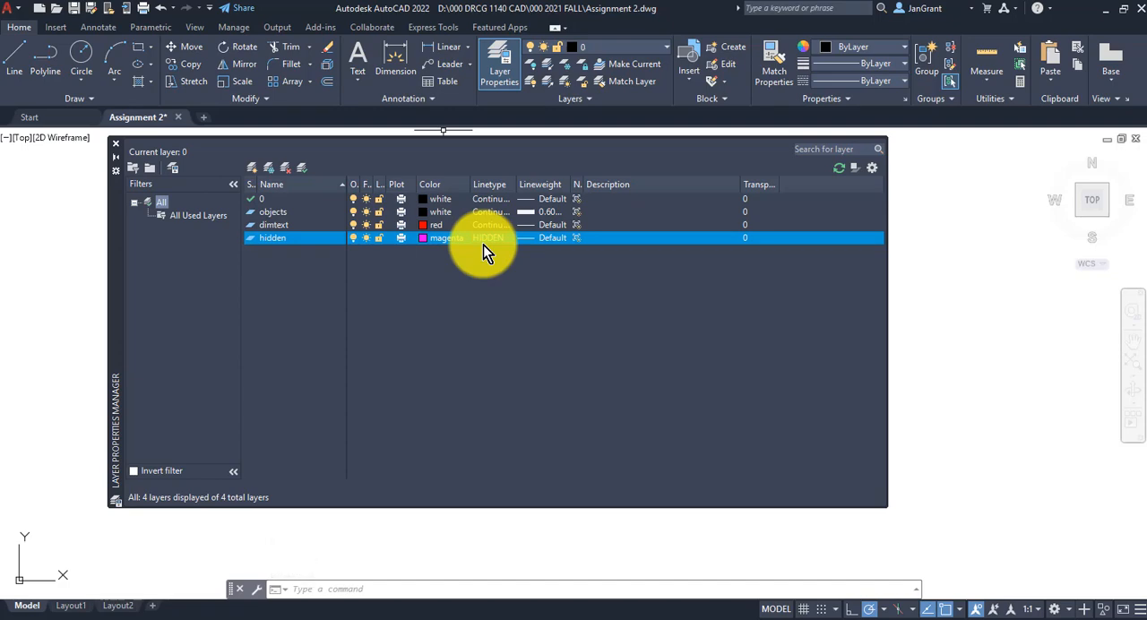
# - Make the objects layer current and close the layer manager
pyautogui.click(251, 214)
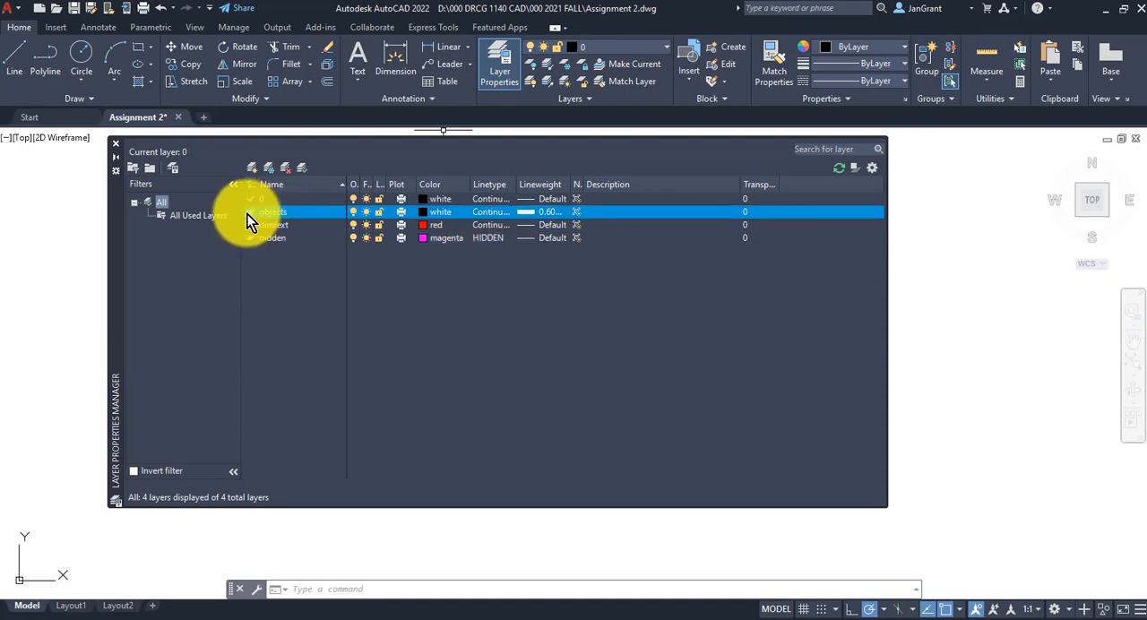
pyautogui.doubleClick(252, 212)
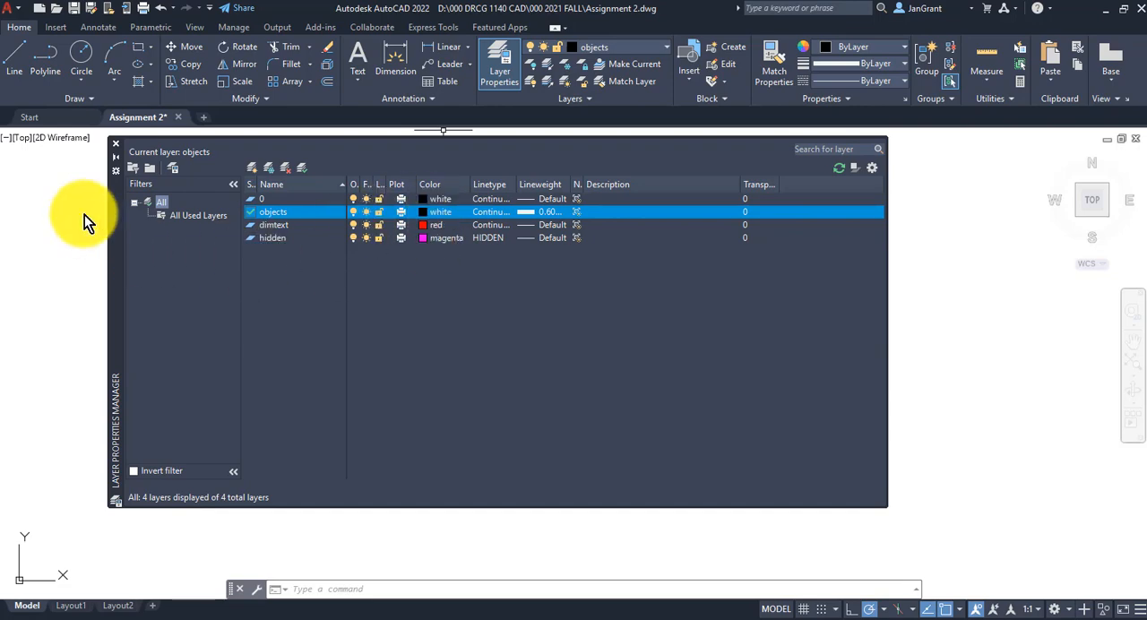
pyautogui.click(116, 145)
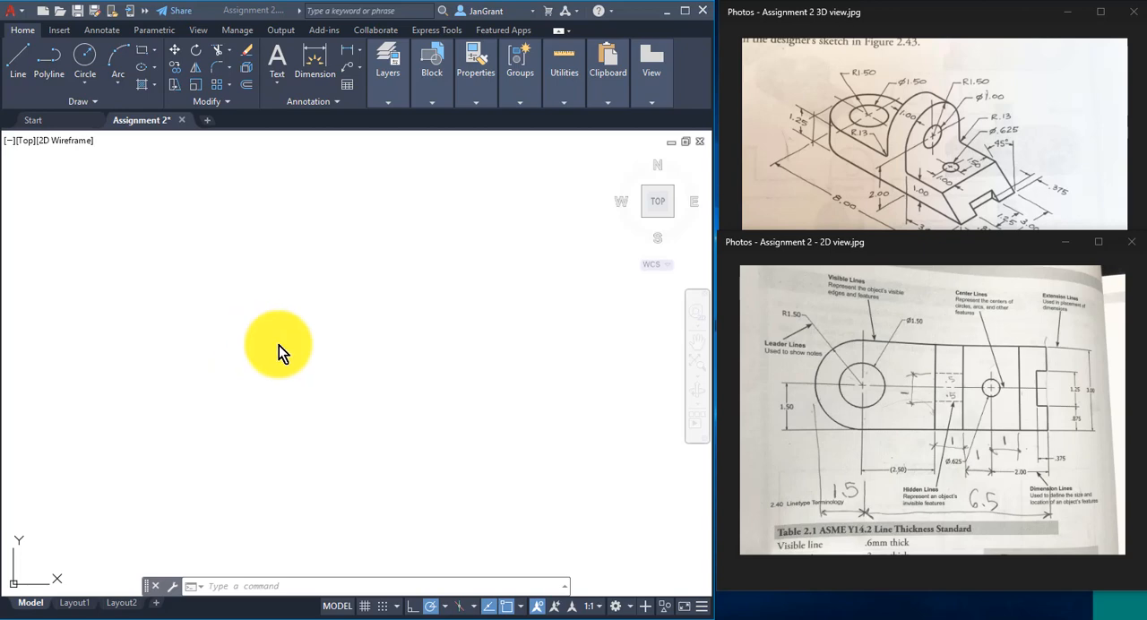
# - Draw a closed rectangle 6.5 wide and 3 high with the Line command, starting down from its upper-right corner
pyautogui.click(909, 479)
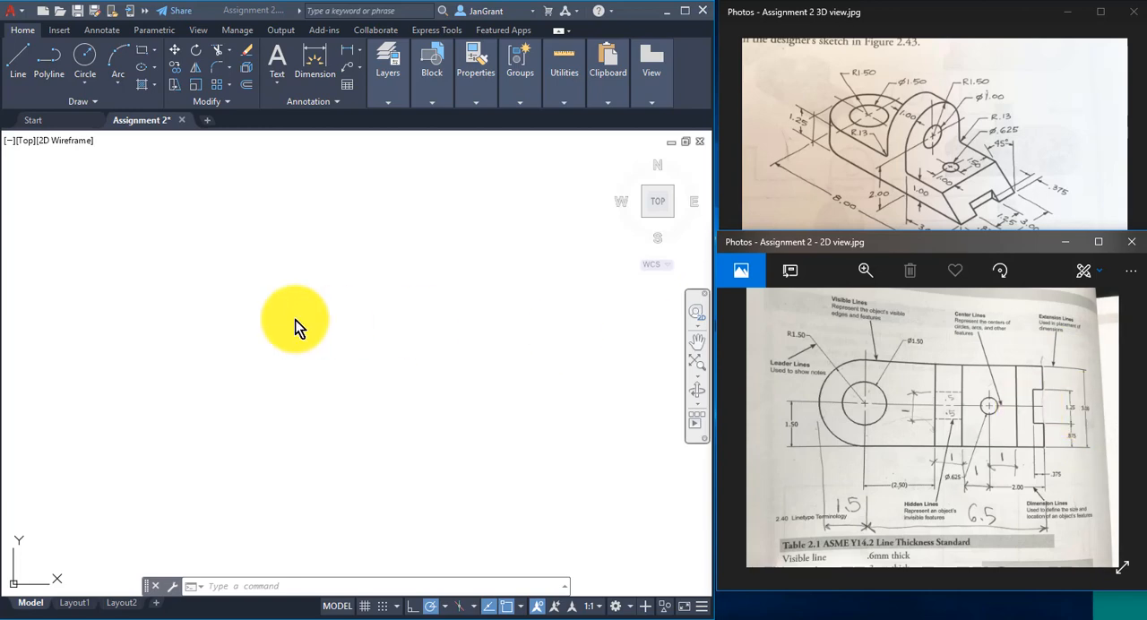
pyautogui.click(18, 64)
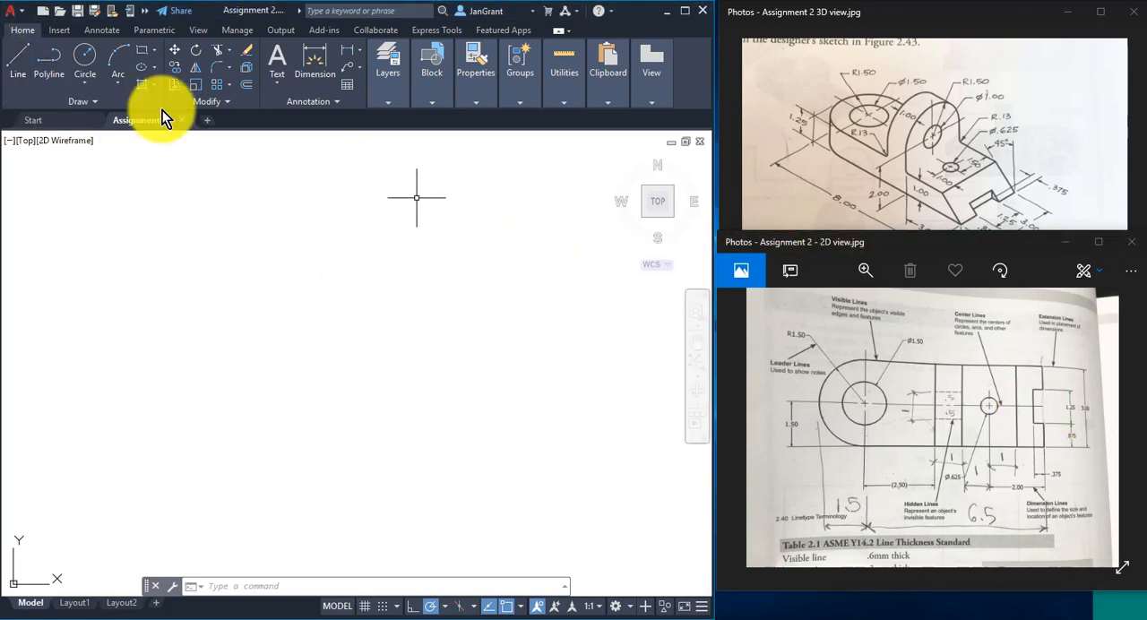
pyautogui.click(17, 64)
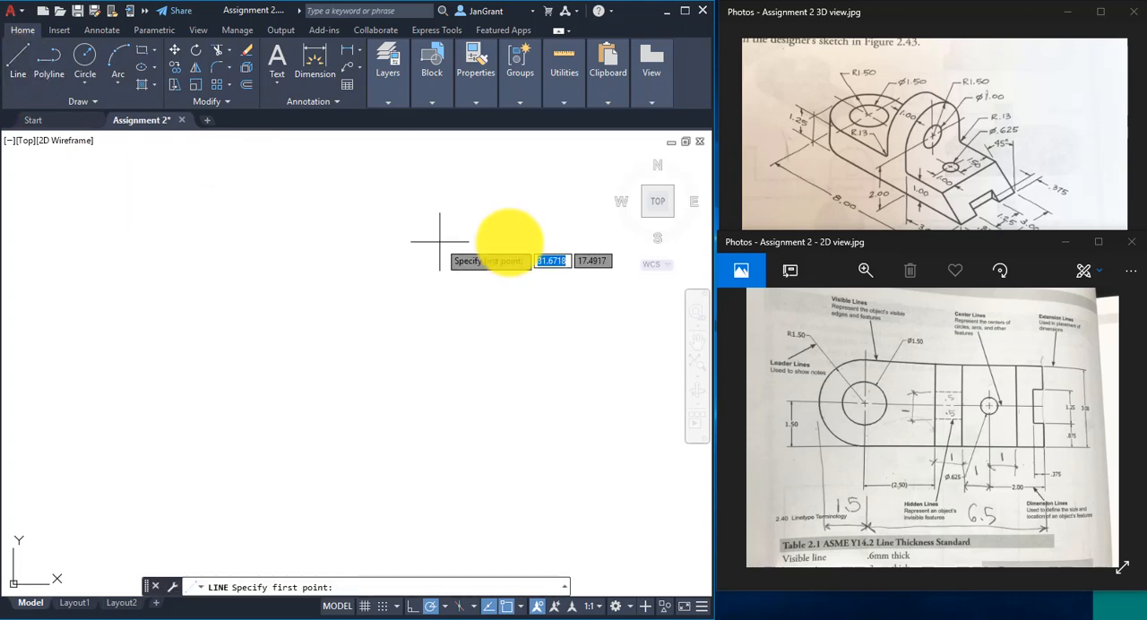
pyautogui.click(506, 250)
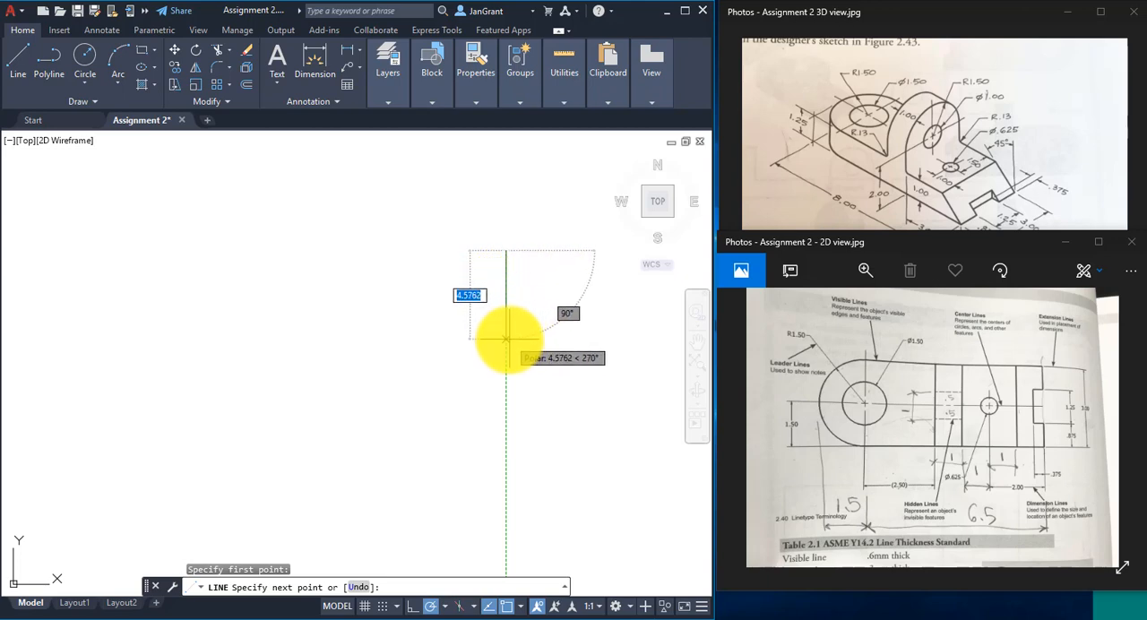
pyautogui.write('3')
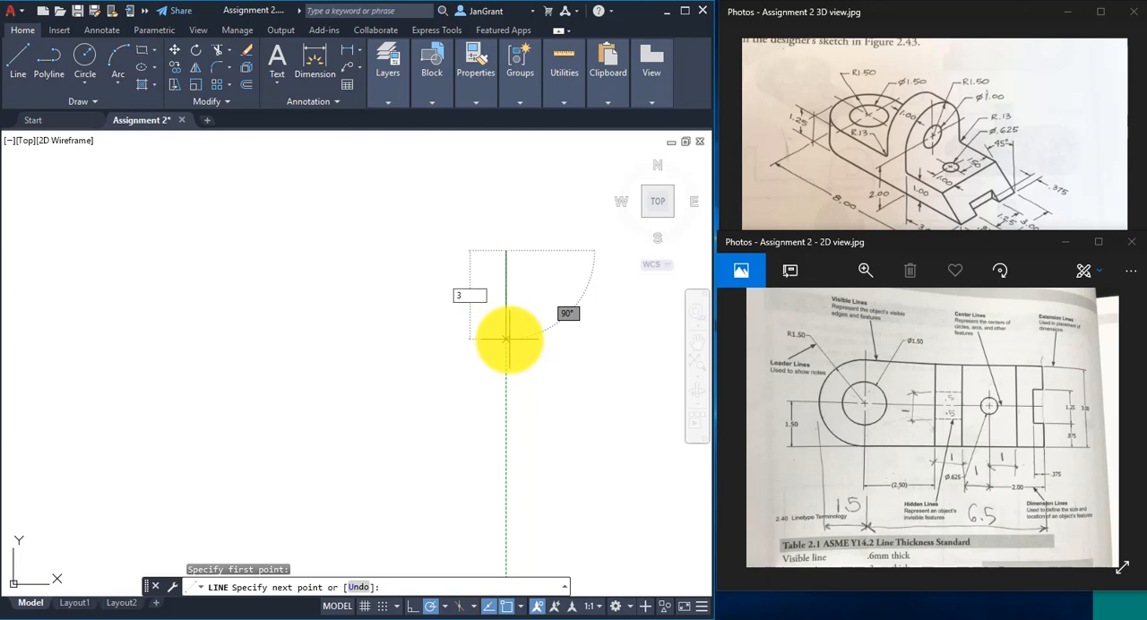
pyautogui.press('Return')
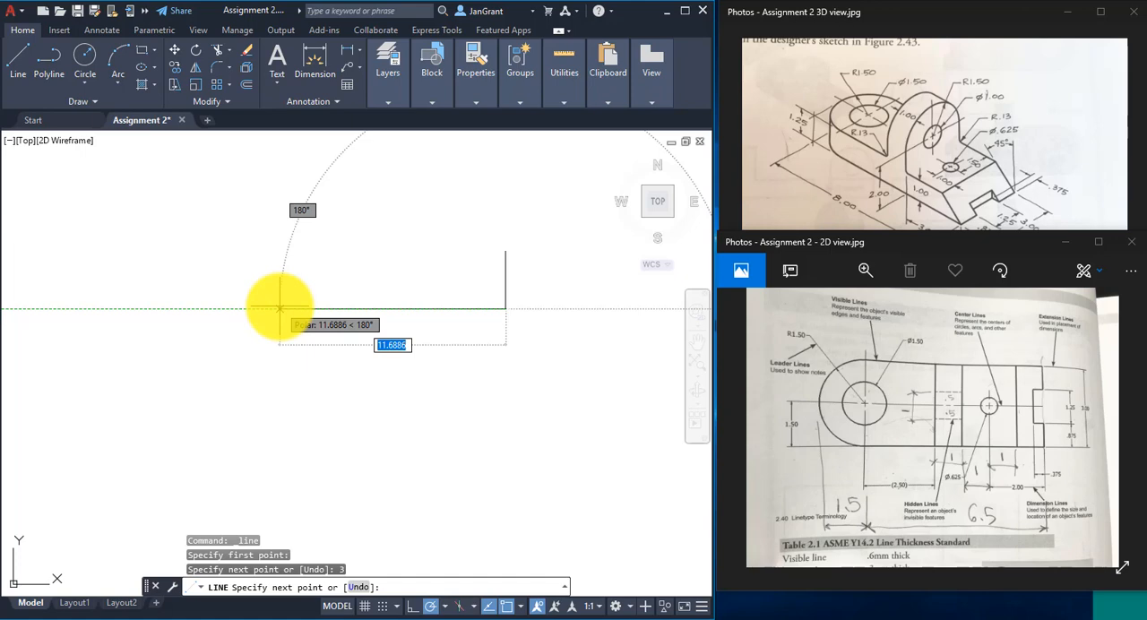
pyautogui.write('6.5')
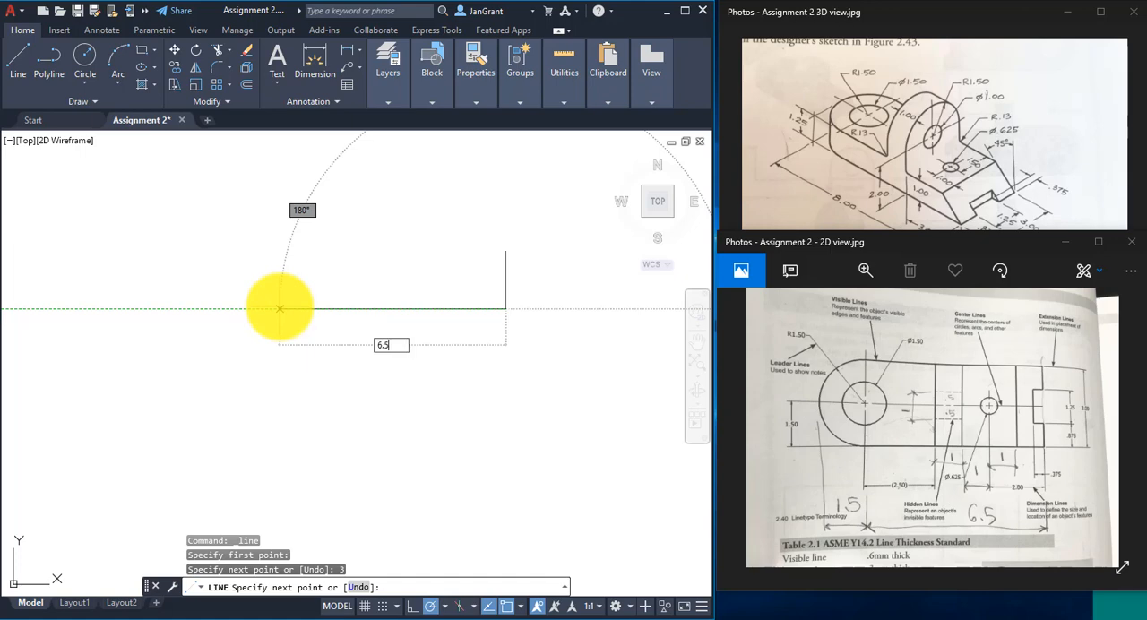
pyautogui.press('Return')
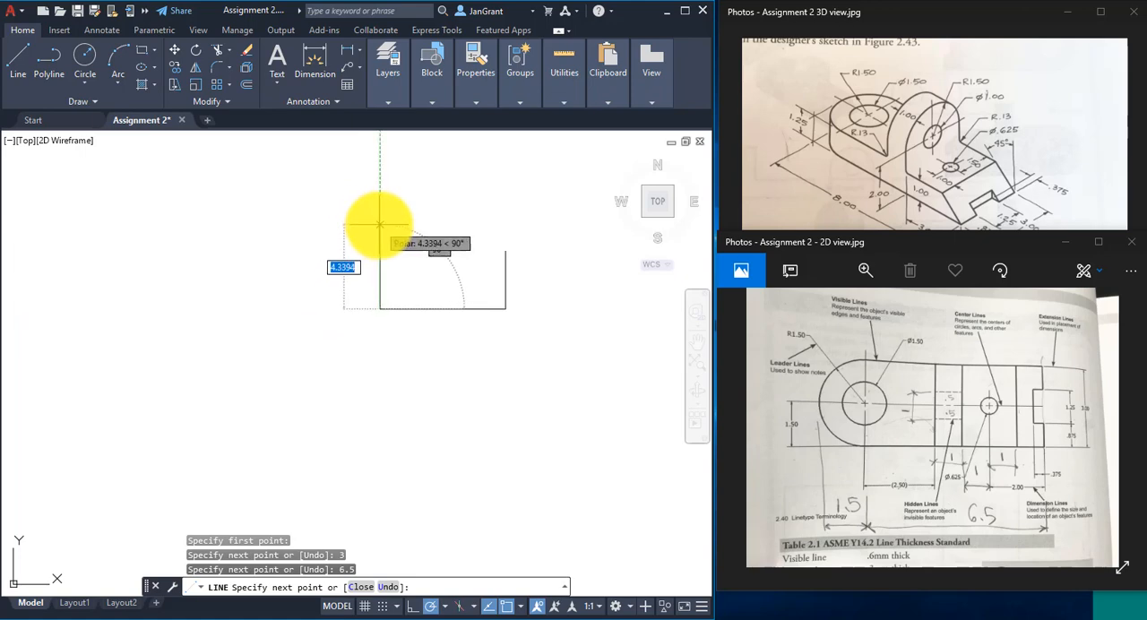
pyautogui.write('3')
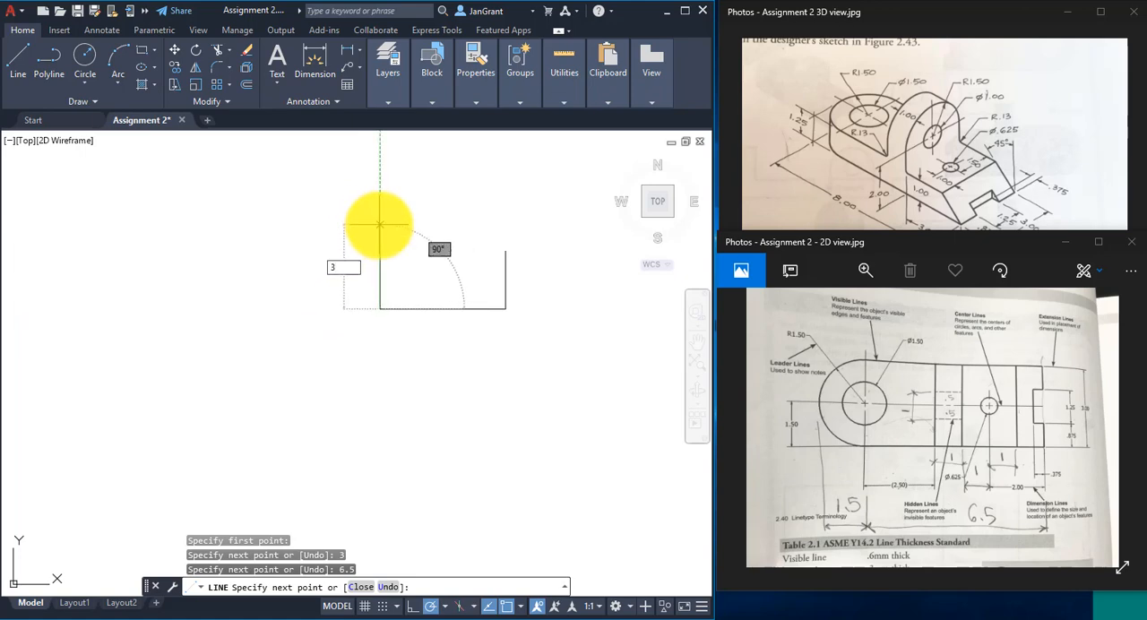
pyautogui.press('Return')
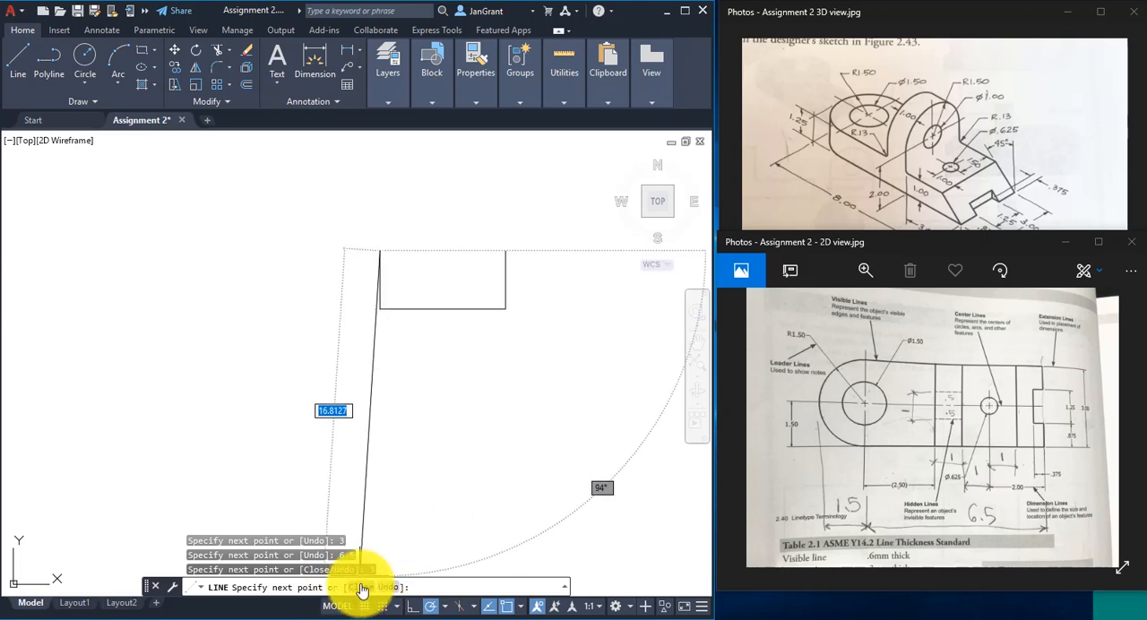
pyautogui.write('c')
pyautogui.press('Return')
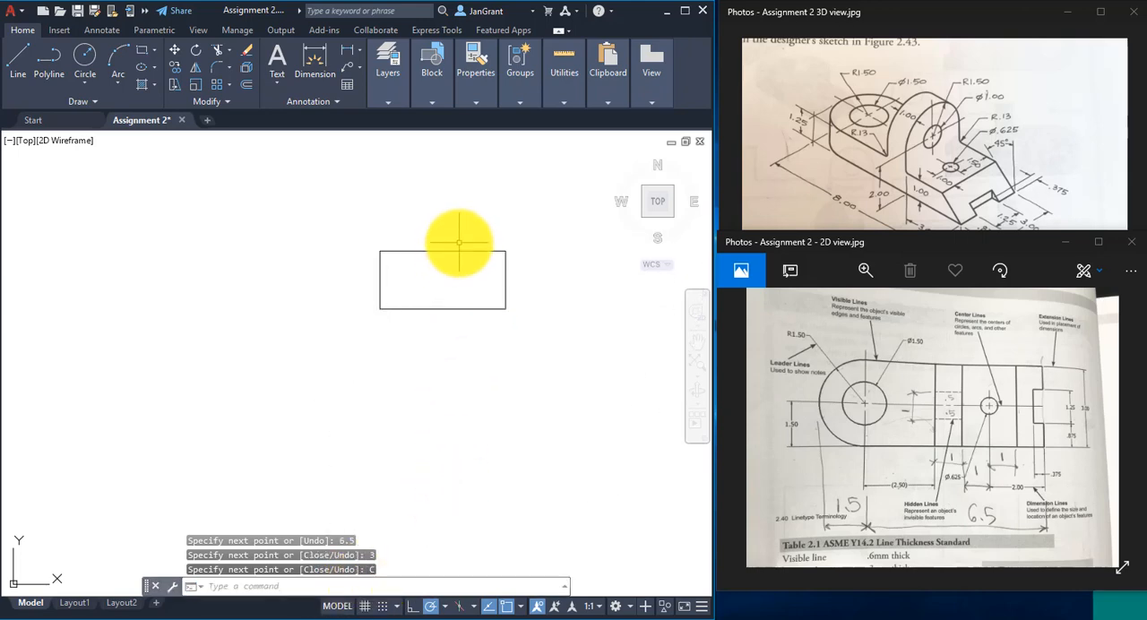
# - Check the notched end in the 2D reference image and erase the rectangle's right vertical line
pyautogui.scroll(4, 458, 263)
pyautogui.moveTo(468, 269); pyautogui.dragTo(426, 302, button='middle')
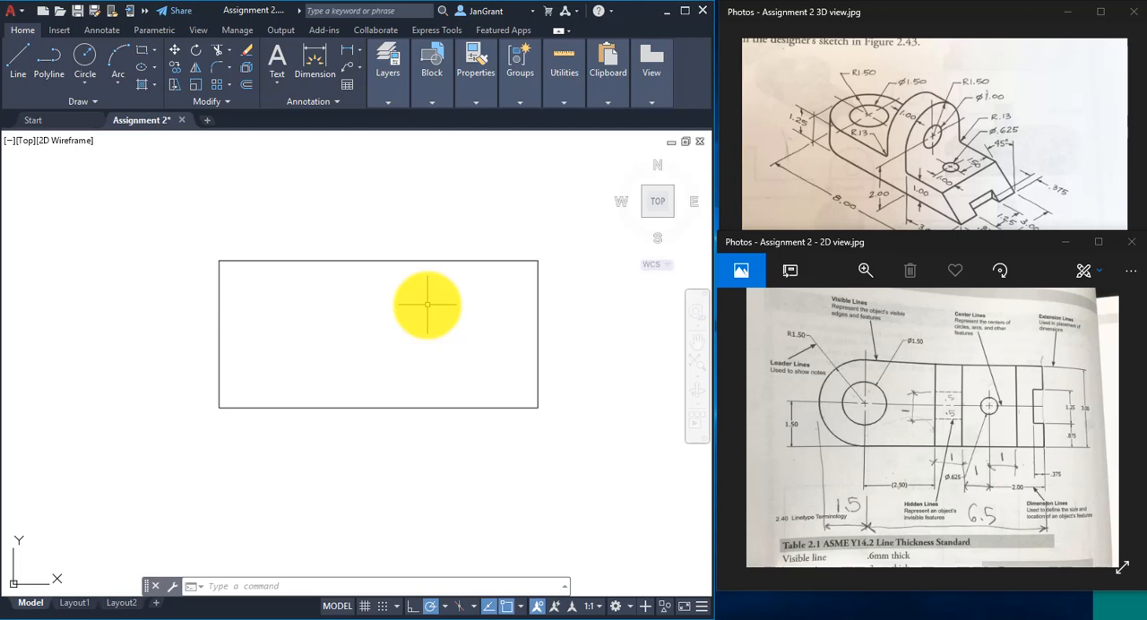
pyautogui.click(1048, 421)
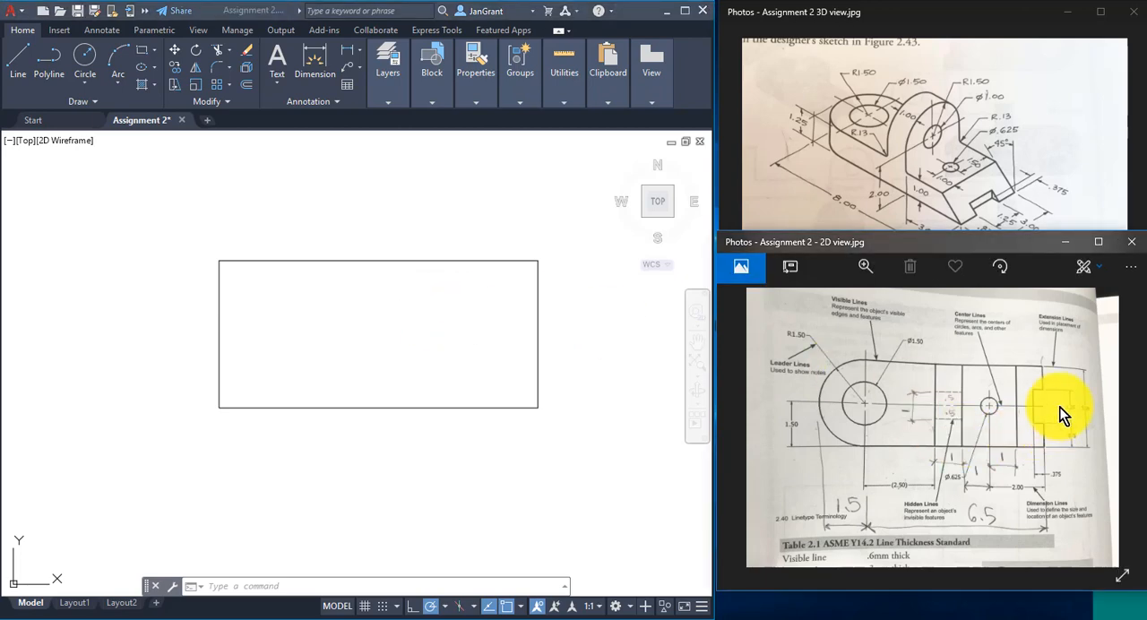
pyautogui.scroll(2, 1055, 402)
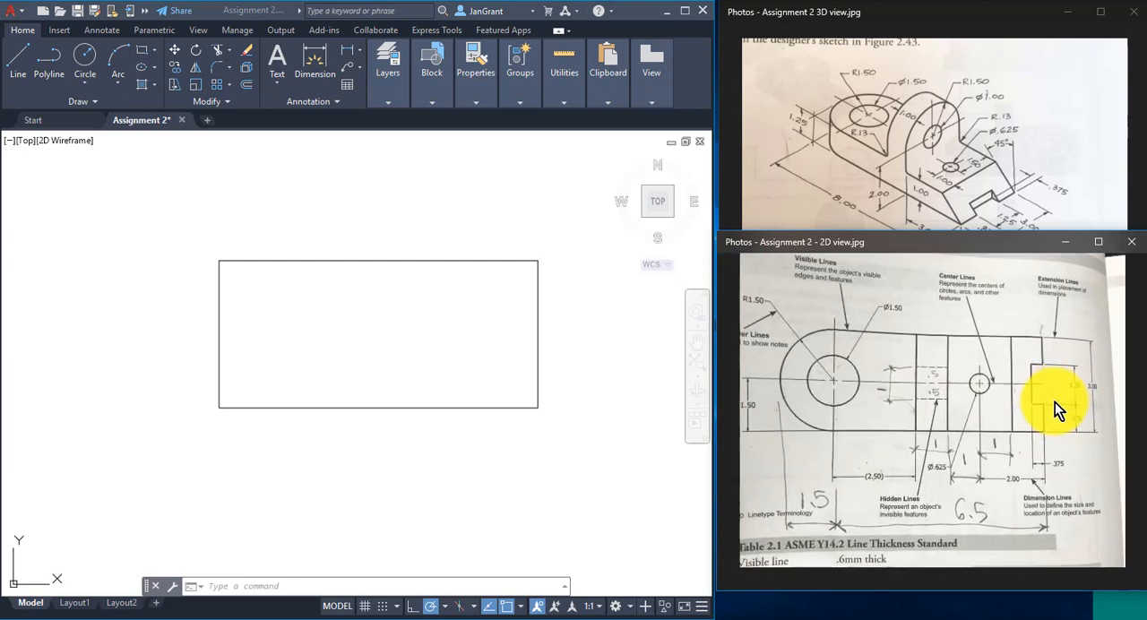
pyautogui.scroll(2, 1039, 371)
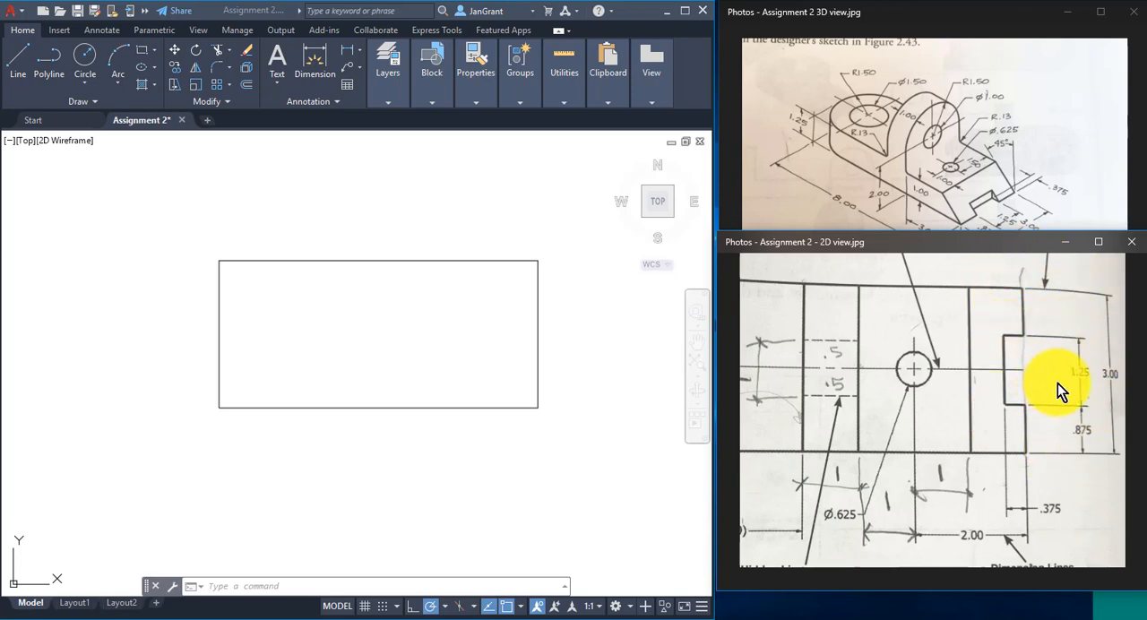
pyautogui.moveTo(1057, 383); pyautogui.dragTo(949, 396)
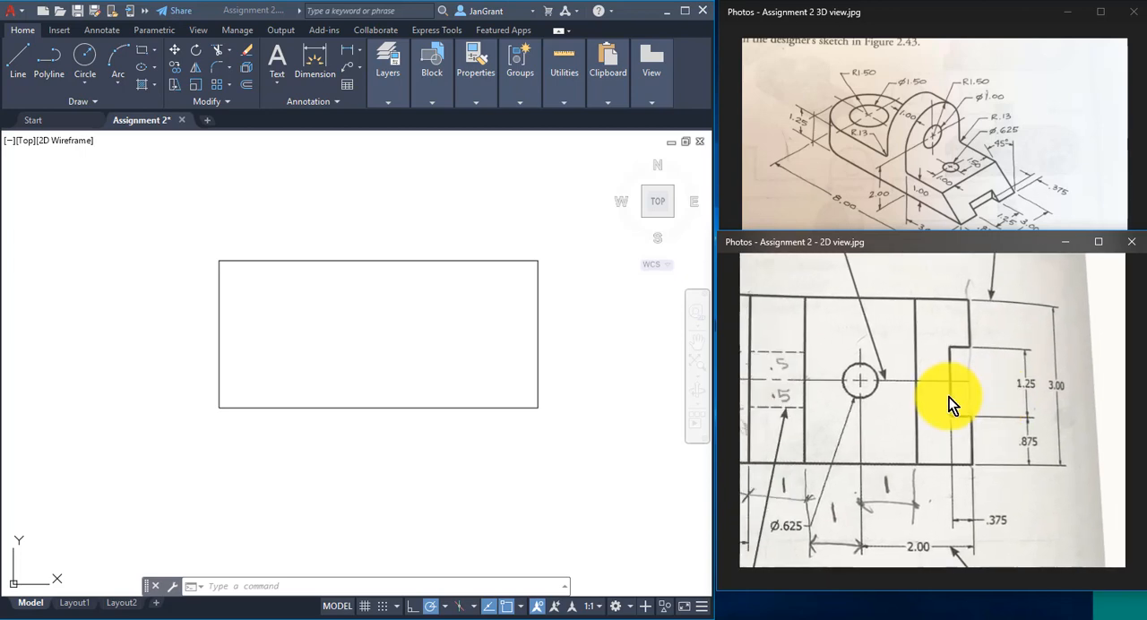
pyautogui.click(545, 338)
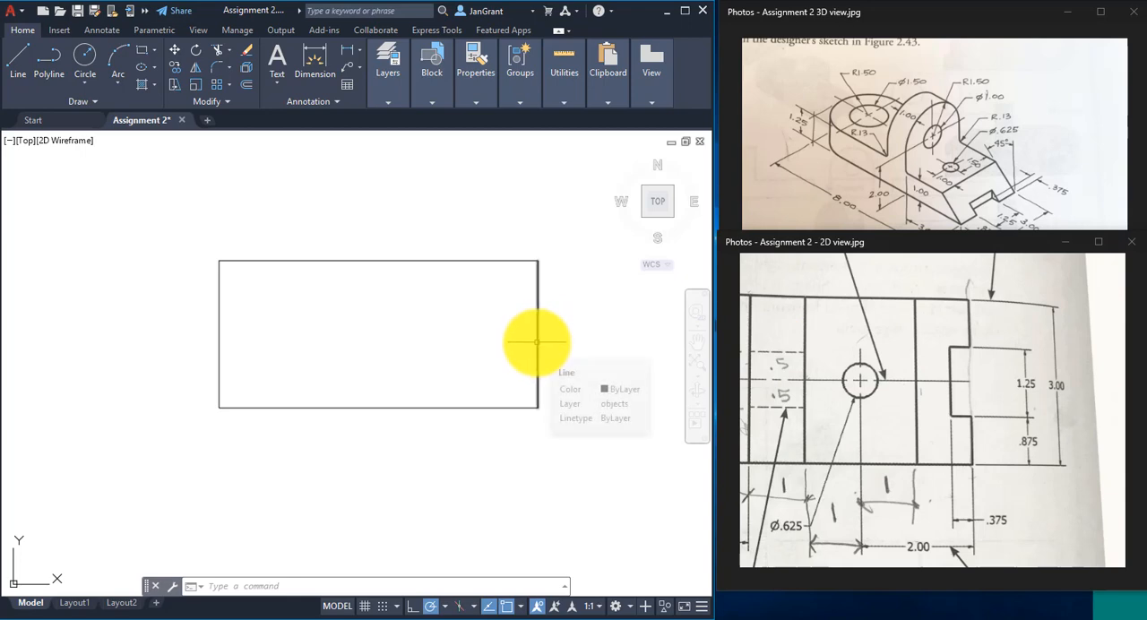
pyautogui.click(536, 341)
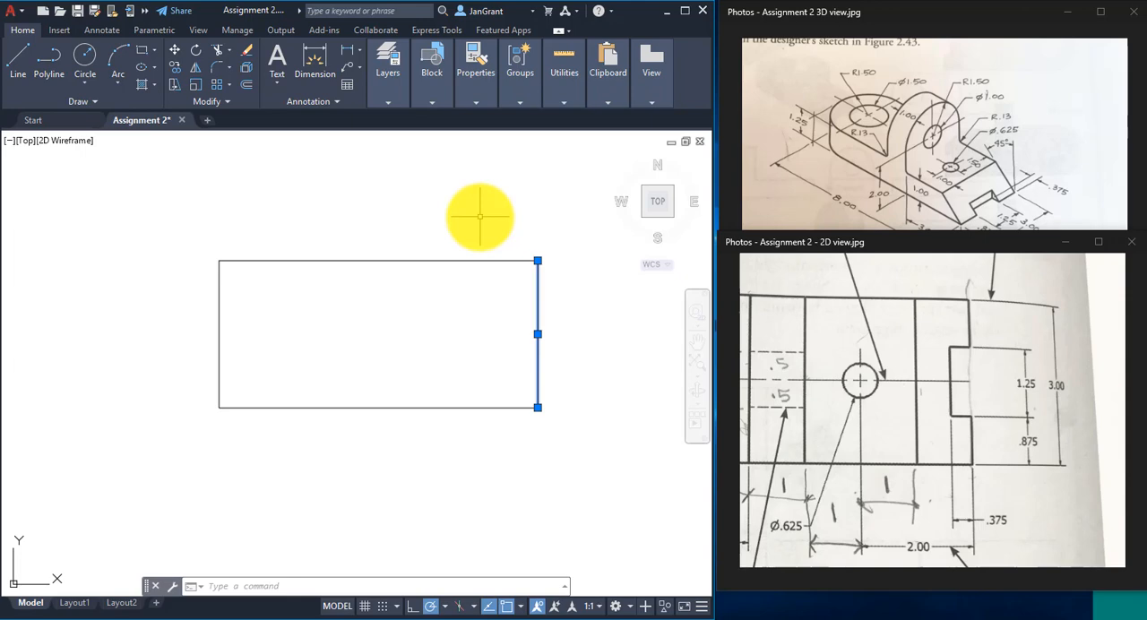
pyautogui.rightClick(330, 214)
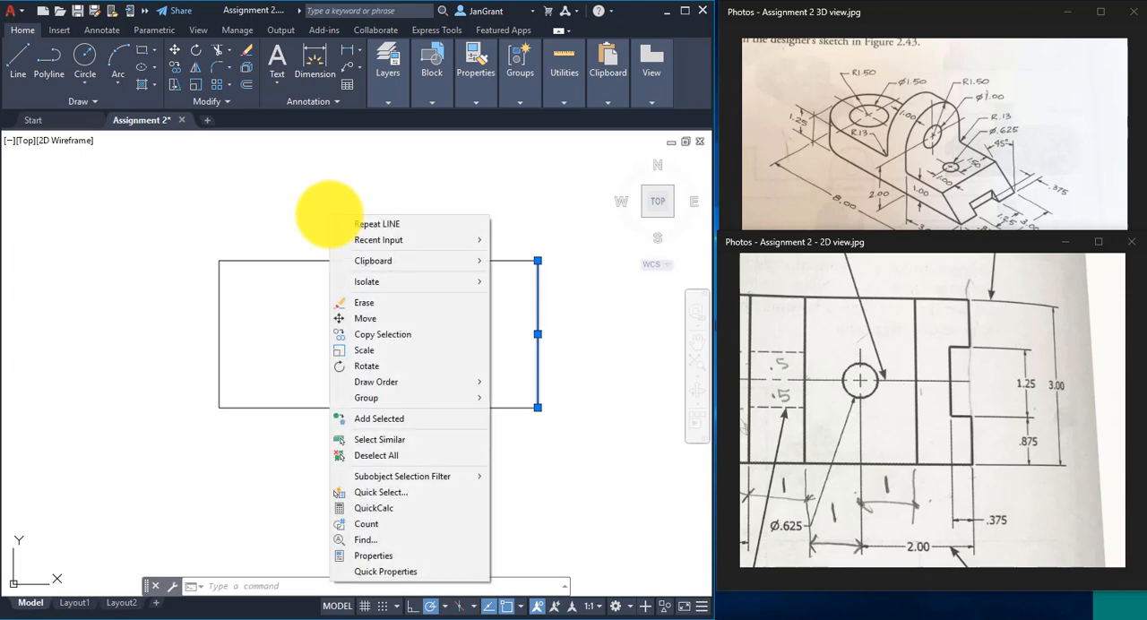
pyautogui.click(378, 302)
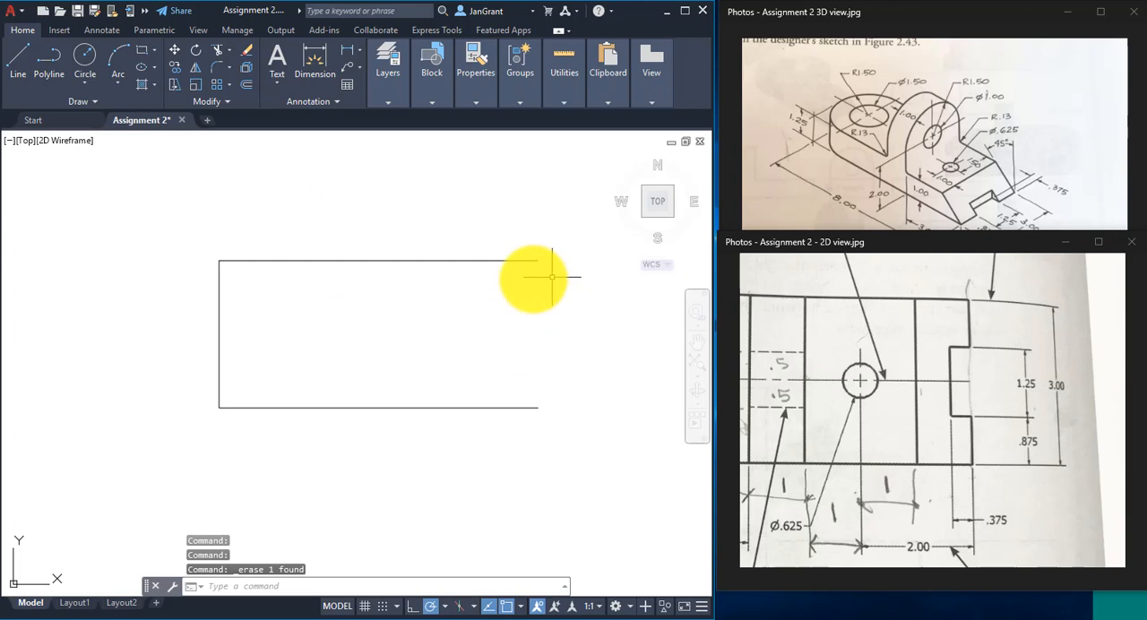
# - Start the notched end with a line from the outline's open upper-right corner, running .875 down and .375 left
pyautogui.moveTo(538, 314); pyautogui.dragTo(488, 304, button='middle')
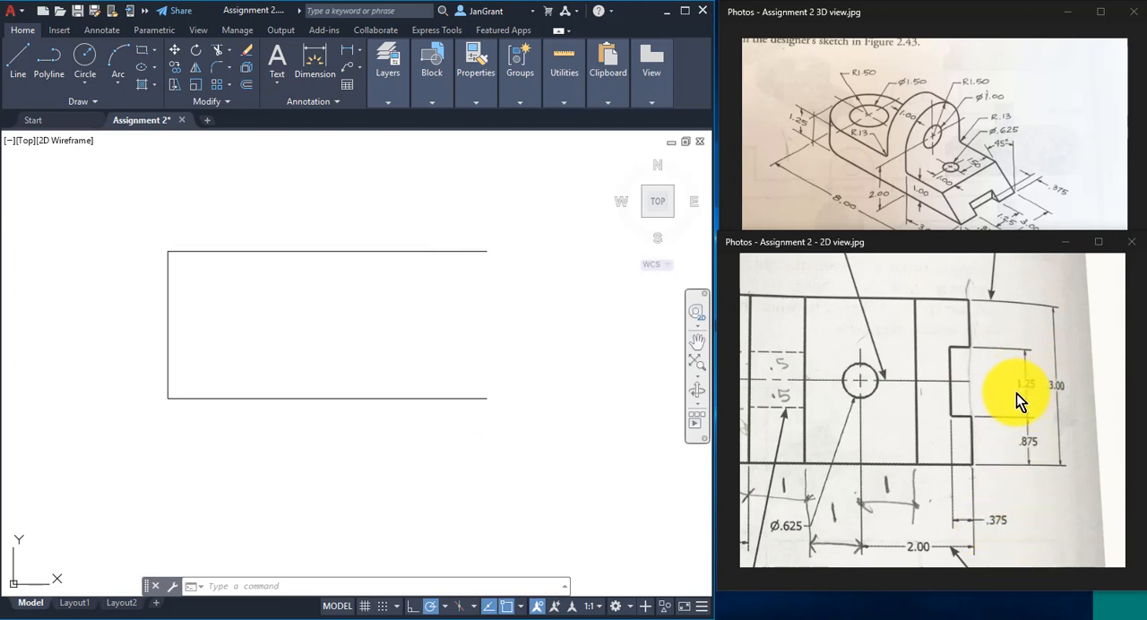
pyautogui.click(21, 71)
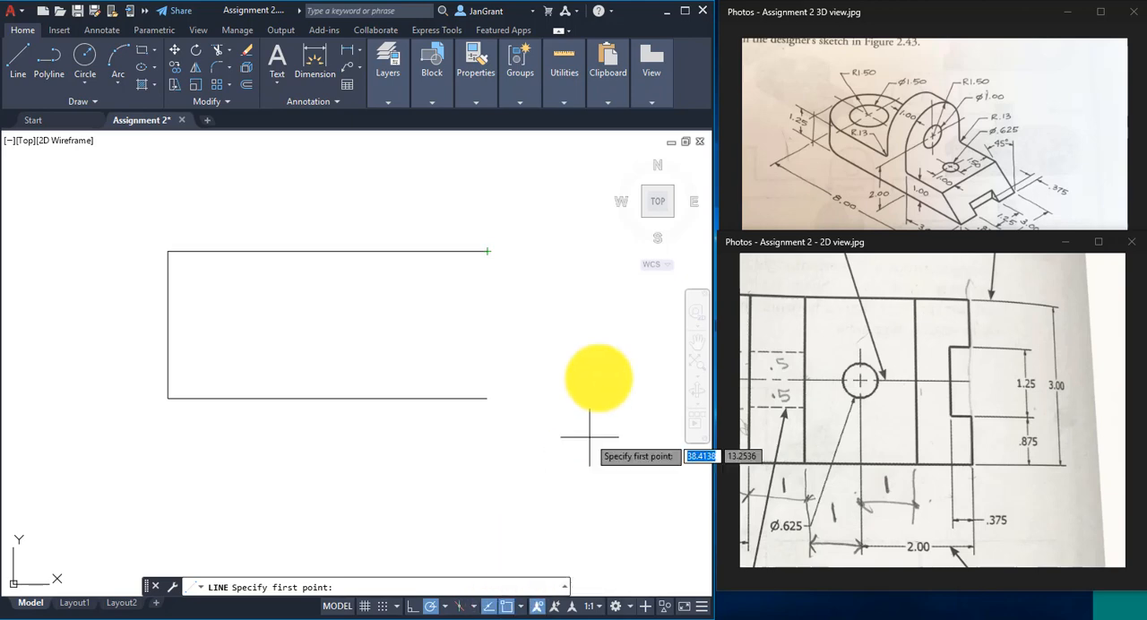
pyautogui.click(487, 252)
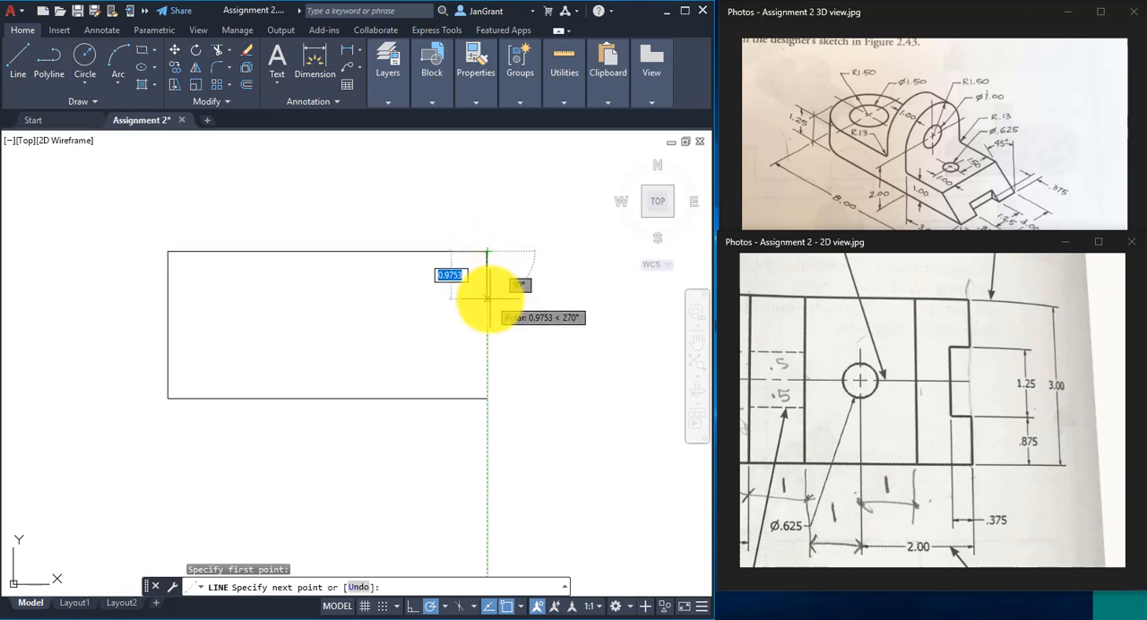
pyautogui.write('.875')
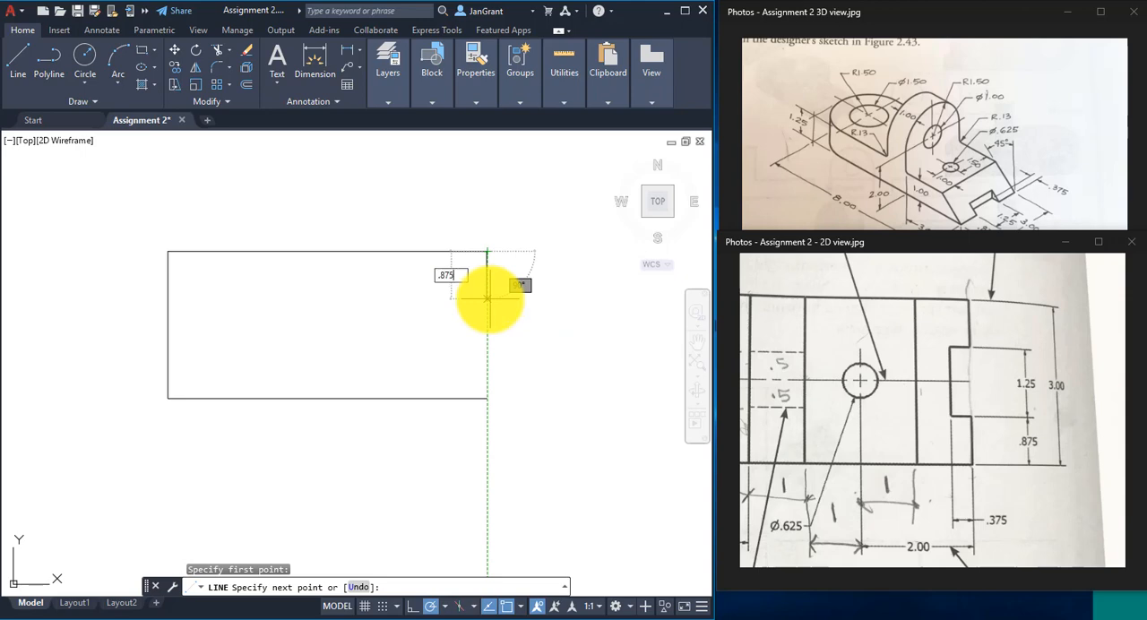
pyautogui.press('Return')
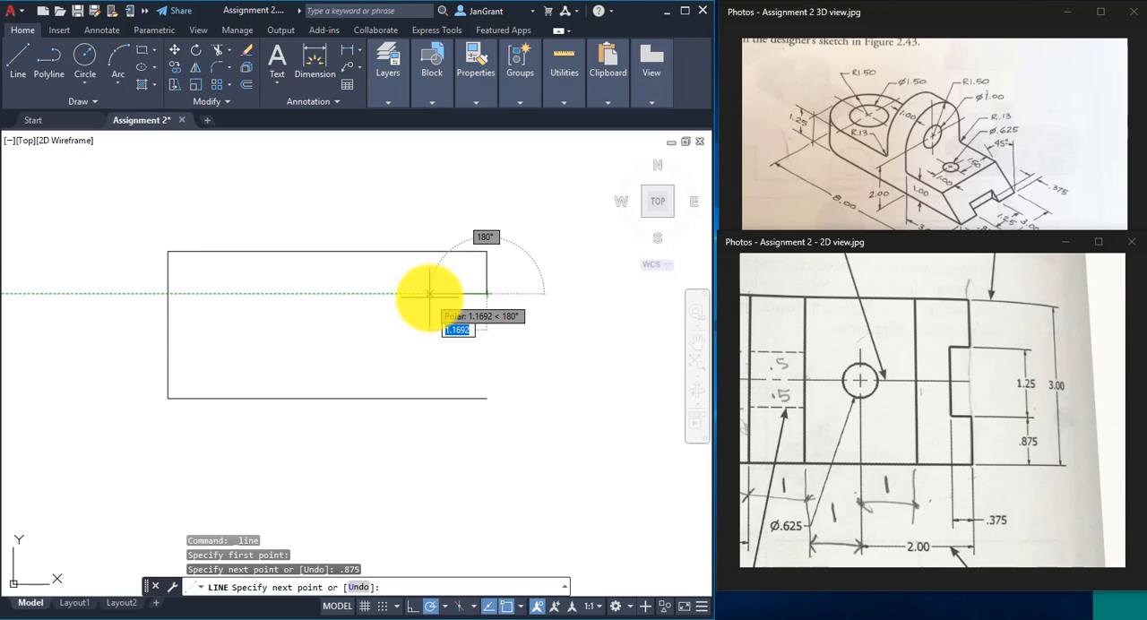
pyautogui.write('.')
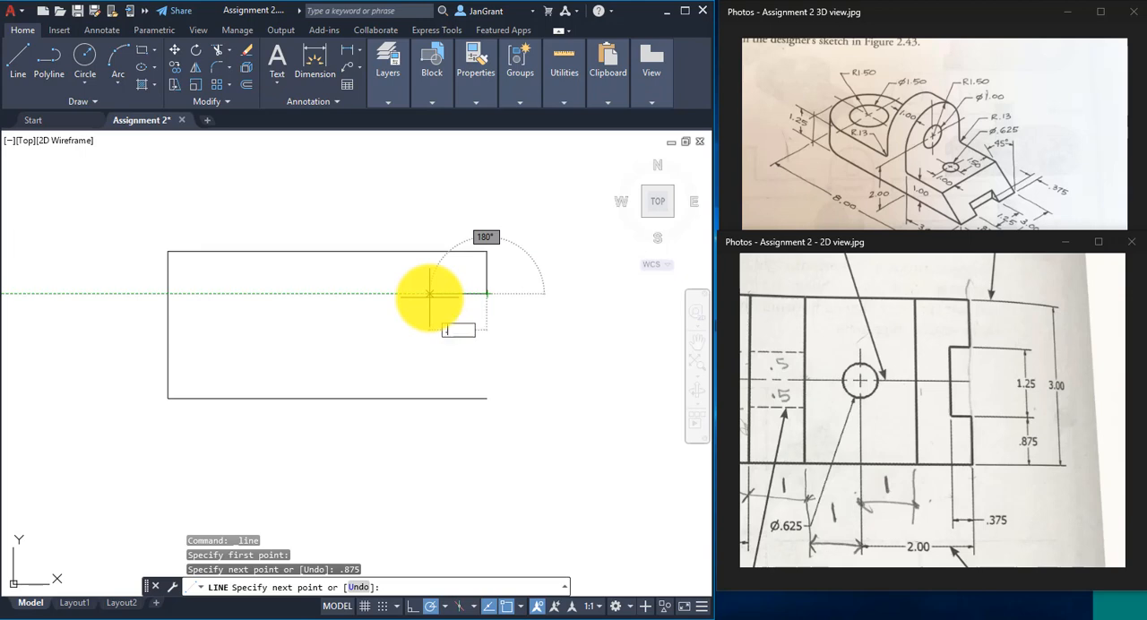
pyautogui.write('375')
pyautogui.press('Return')
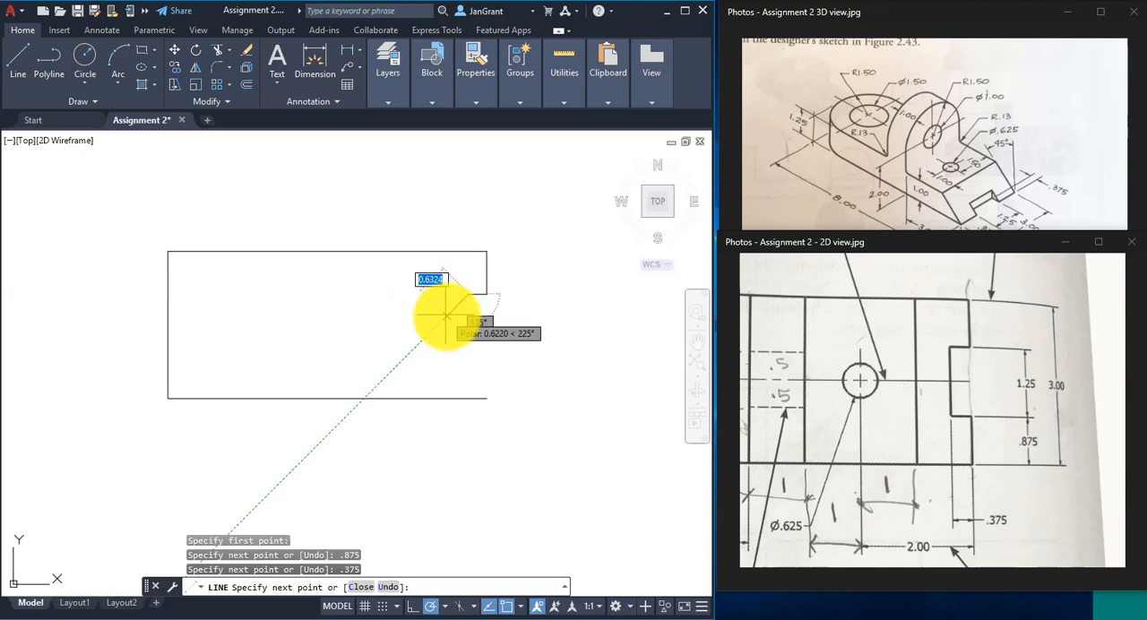
# - Continue the notch 1.25 down and .375 right, joining it to the outline's lower-right corner to finish the line
pyautogui.write('1.25')
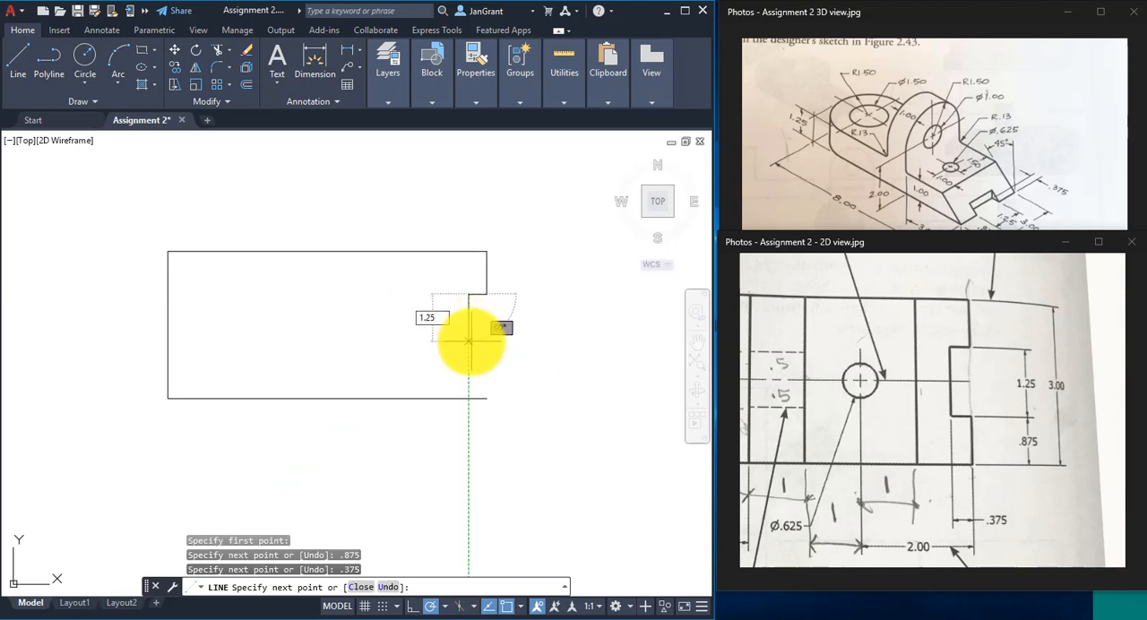
pyautogui.press('Return')
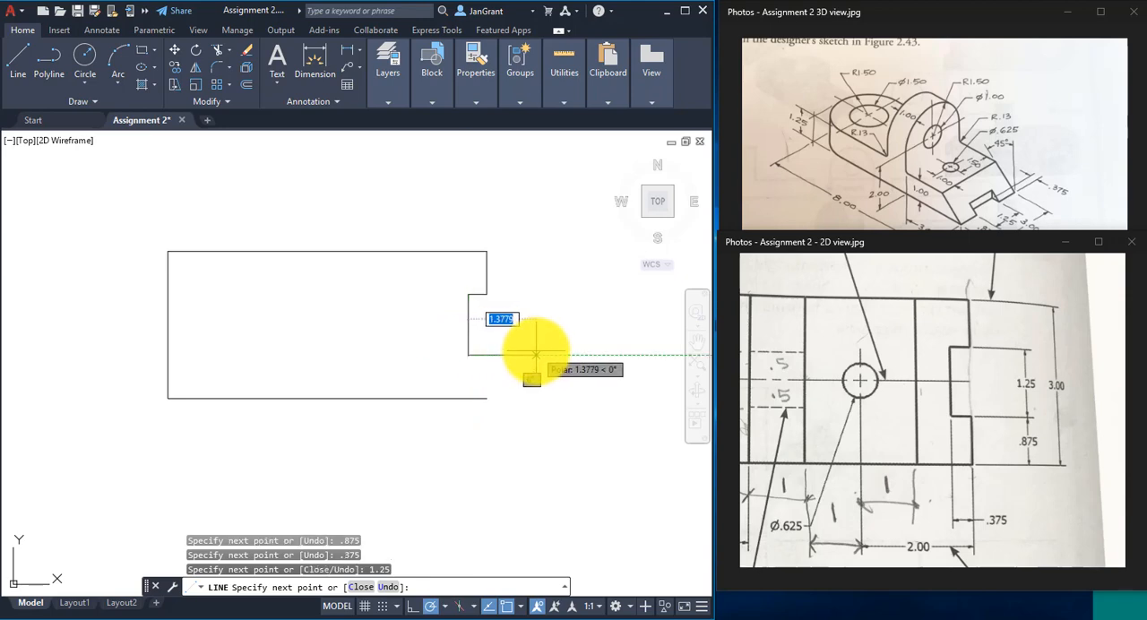
pyautogui.write('.375')
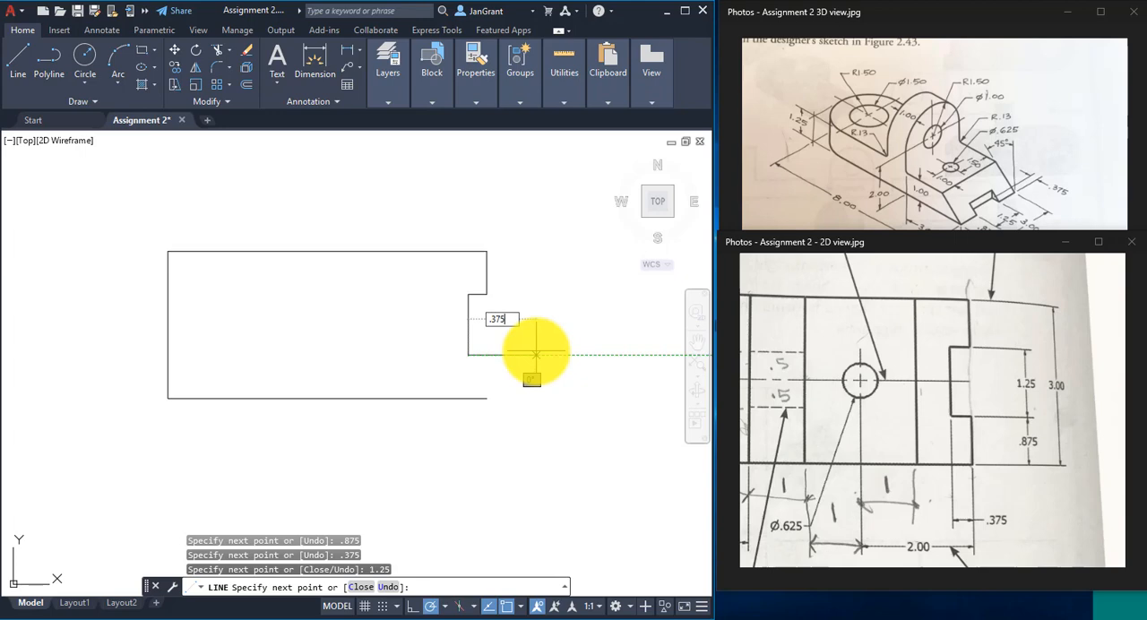
pyautogui.press('Return')
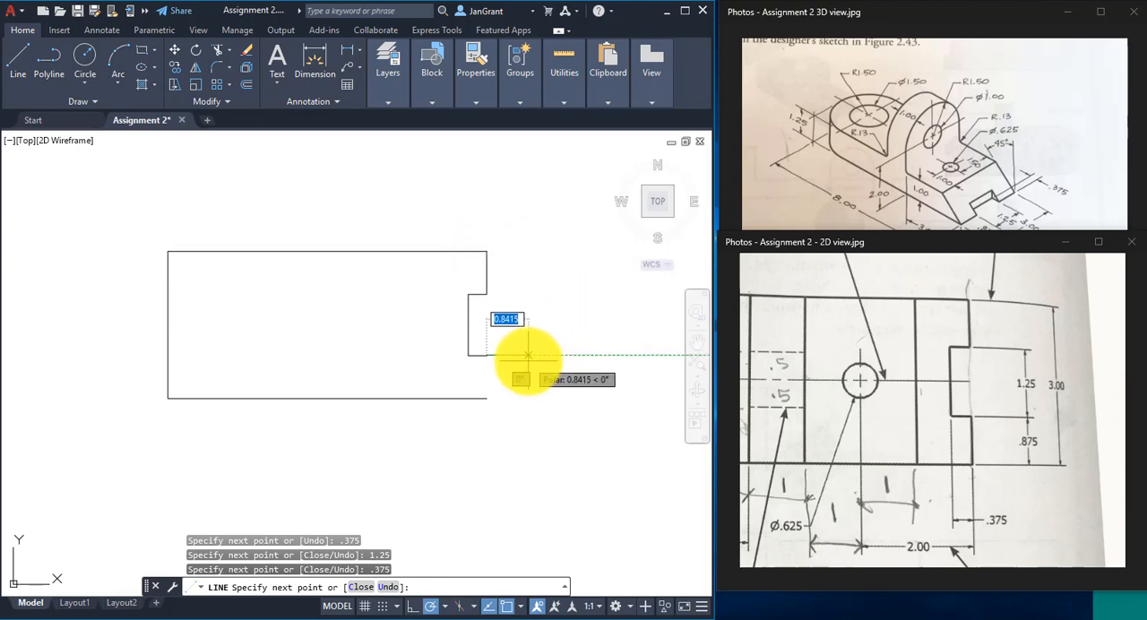
pyautogui.click(487, 398)
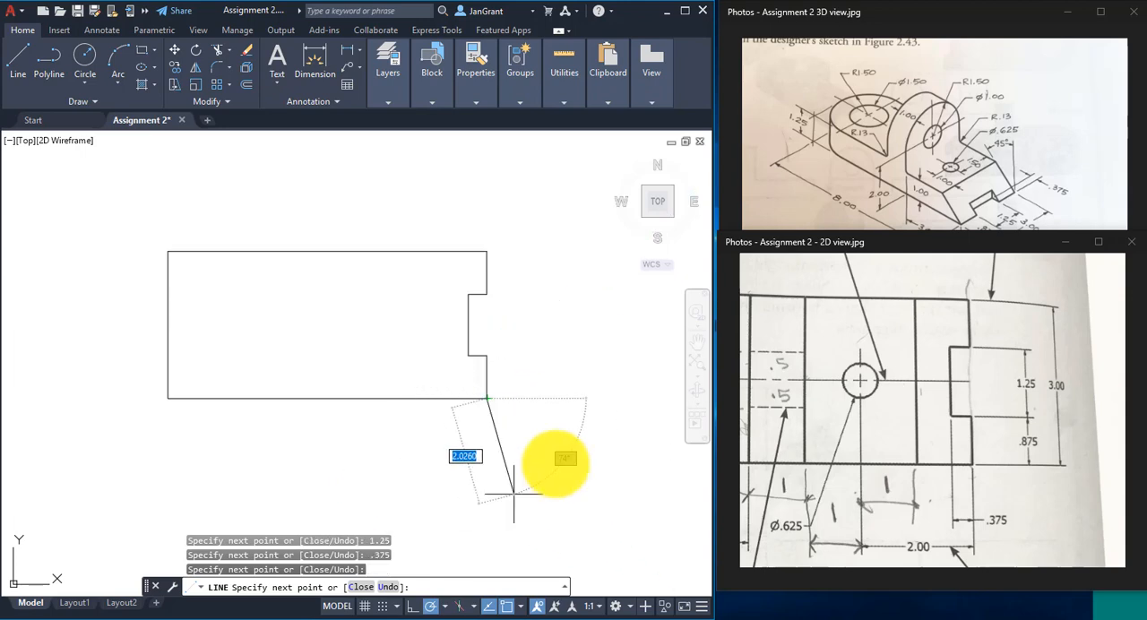
pyautogui.rightClick(529, 322)
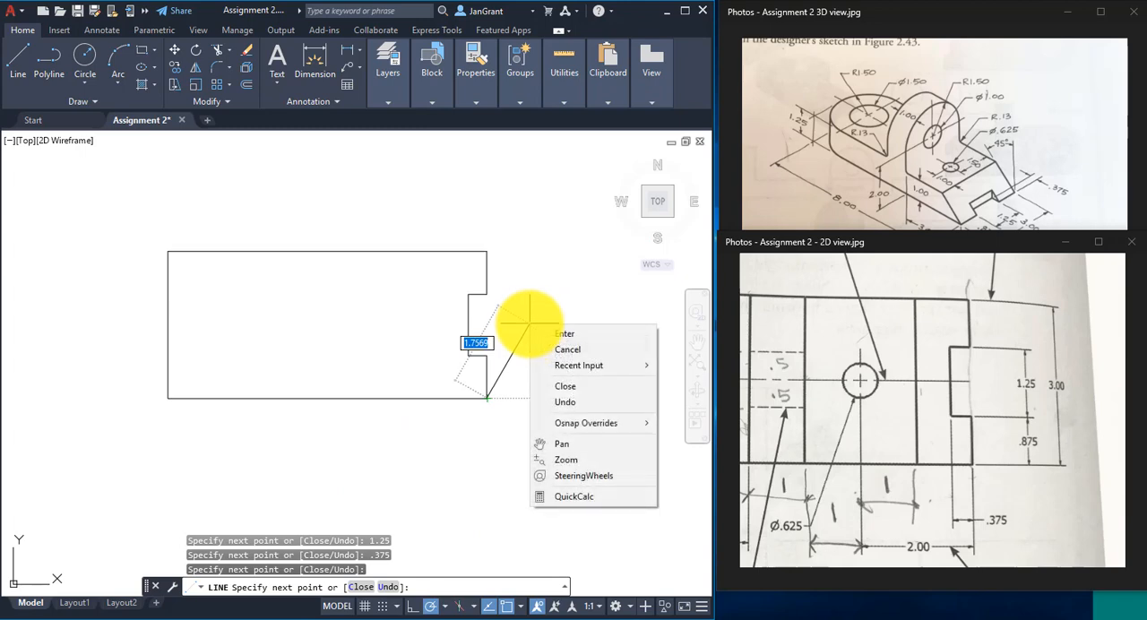
pyautogui.click(595, 333)
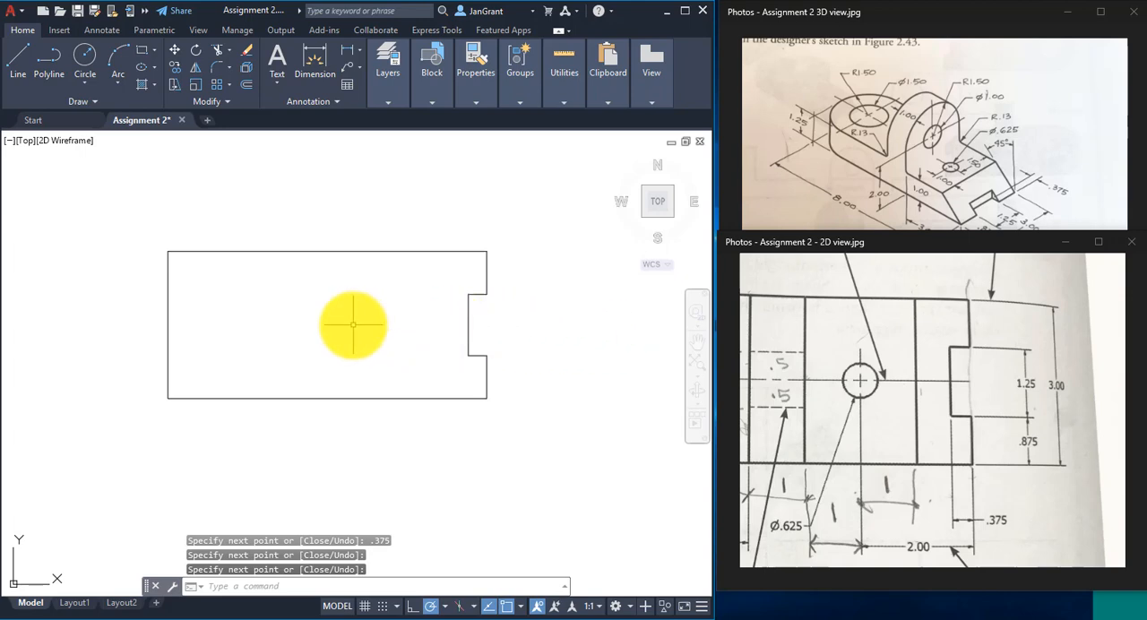
# - Examine the 2D reference image for the spacing of the interior vertical lines, starting from the large hole's center
pyautogui.moveTo(353, 324); pyautogui.dragTo(396, 329, button='middle')
pyautogui.click(936, 404)
pyautogui.scroll(-3, 905, 403)
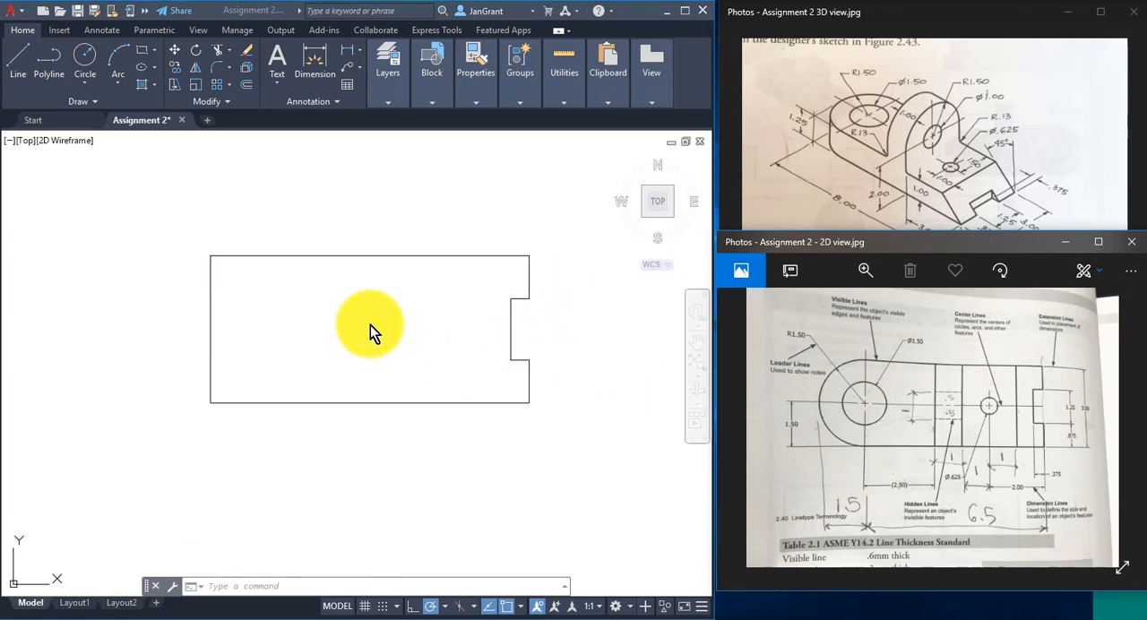
pyautogui.scroll(1, 344, 306)
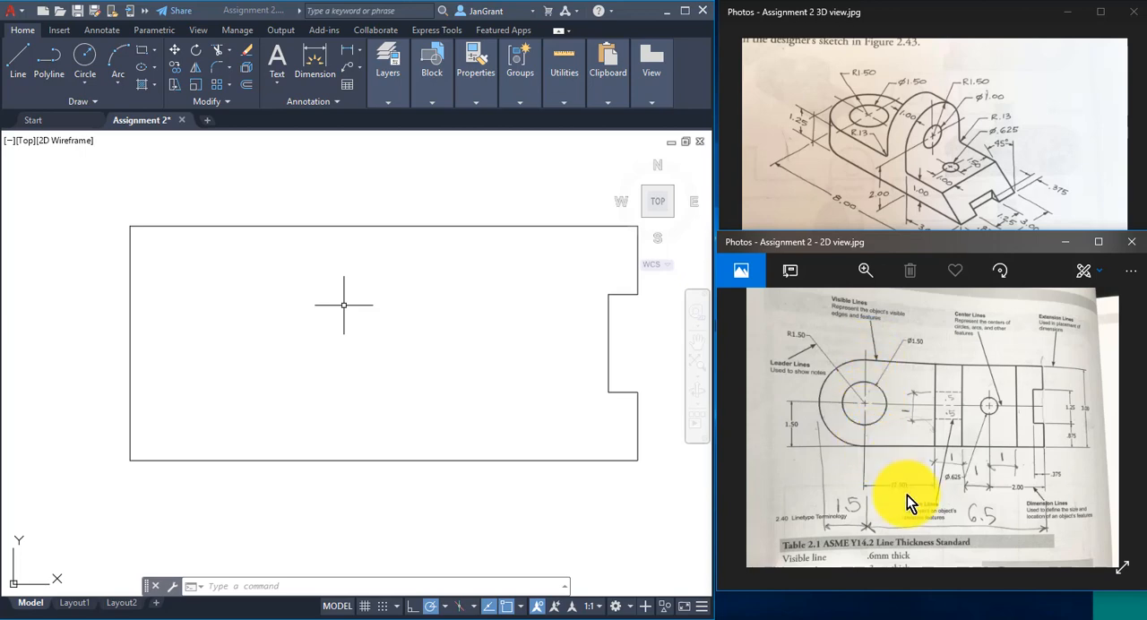
pyautogui.scroll(5, 900, 462)
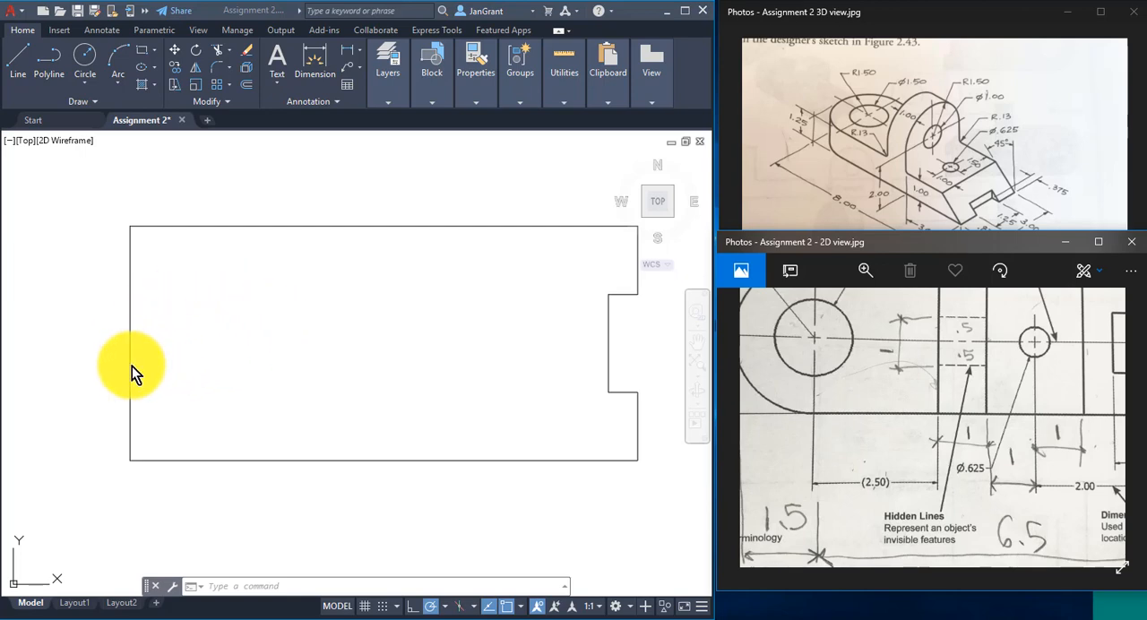
pyautogui.click(275, 368)
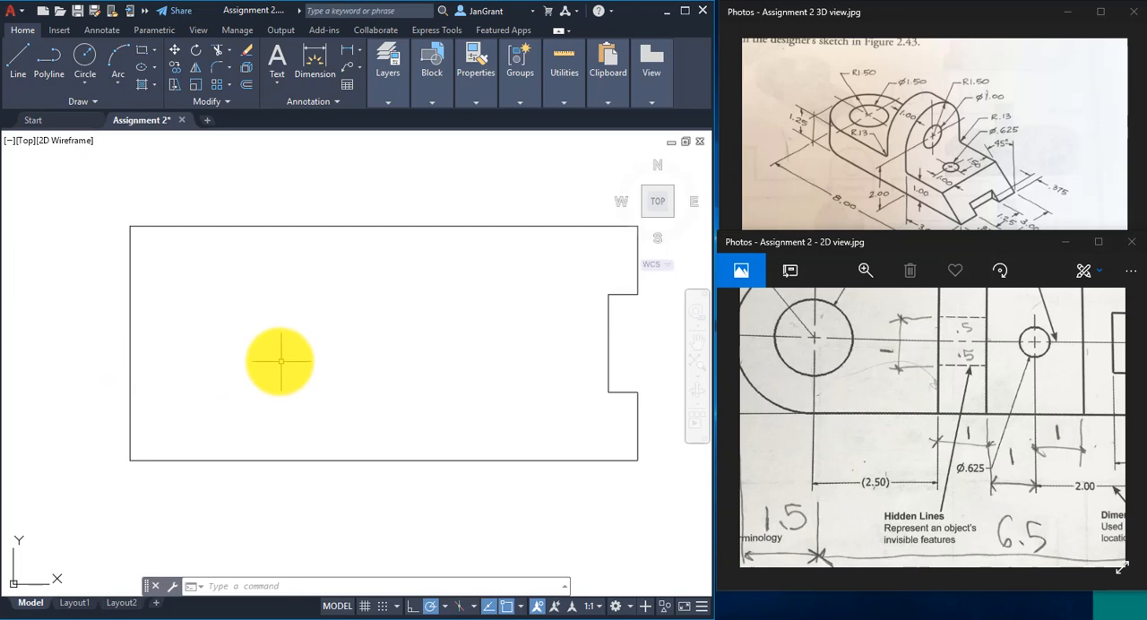
pyautogui.scroll(-2, 274, 359)
pyautogui.moveTo(256, 356); pyautogui.dragTo(278, 363, button='middle')
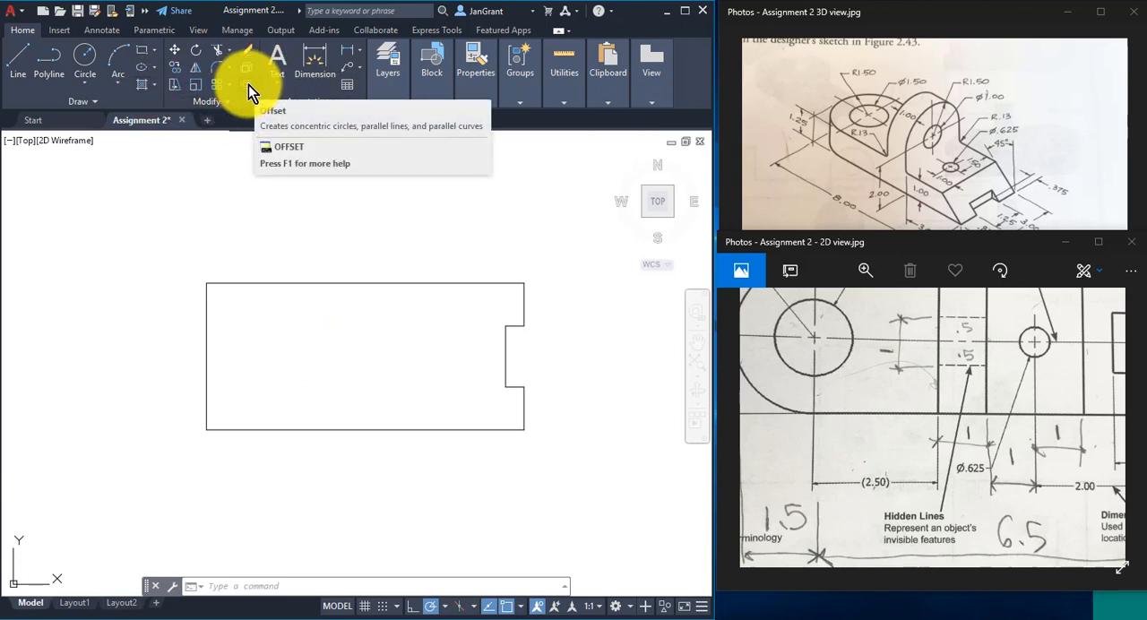
# - Offset the outline's left vertical line 2.5 to the right, into the part
pyautogui.click(248, 84)
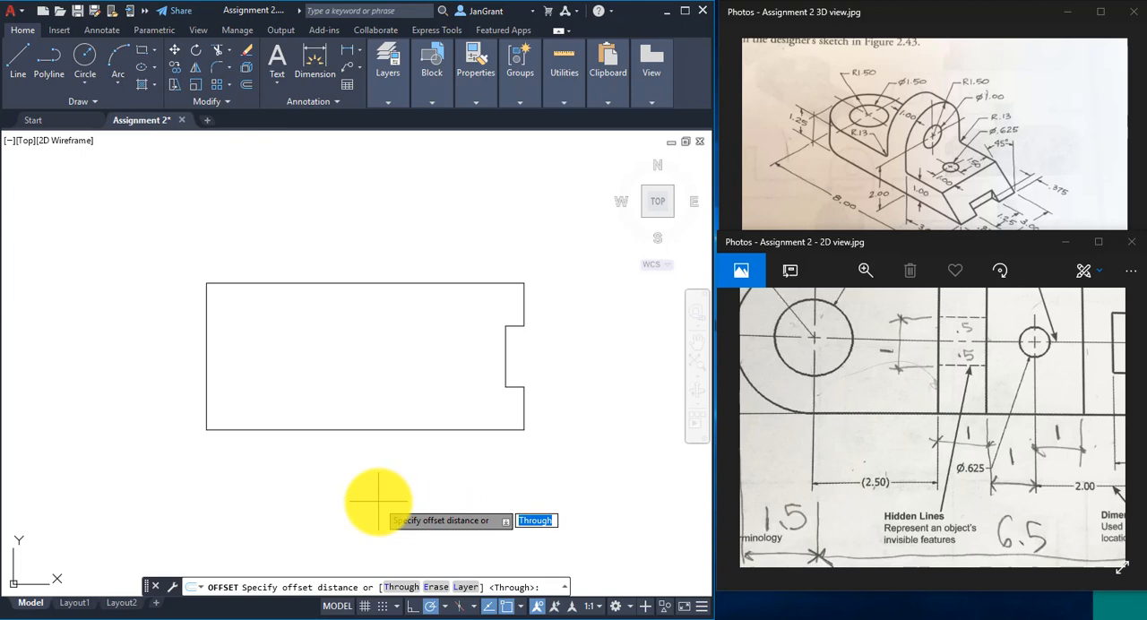
pyautogui.write('2.5')
pyautogui.press('Return')
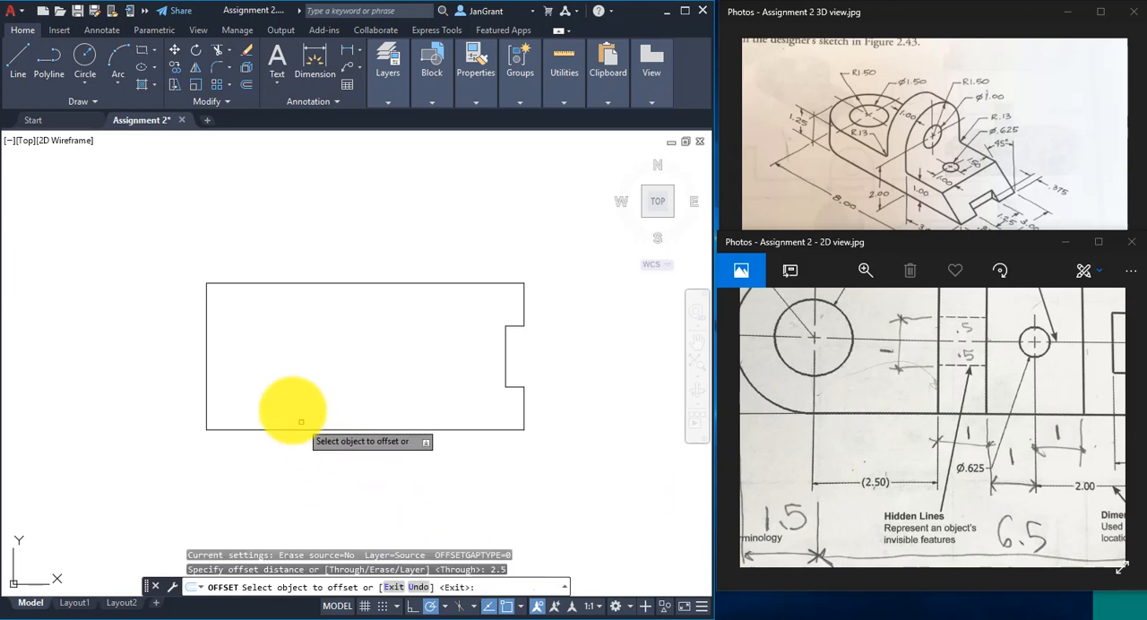
pyautogui.click(207, 364)
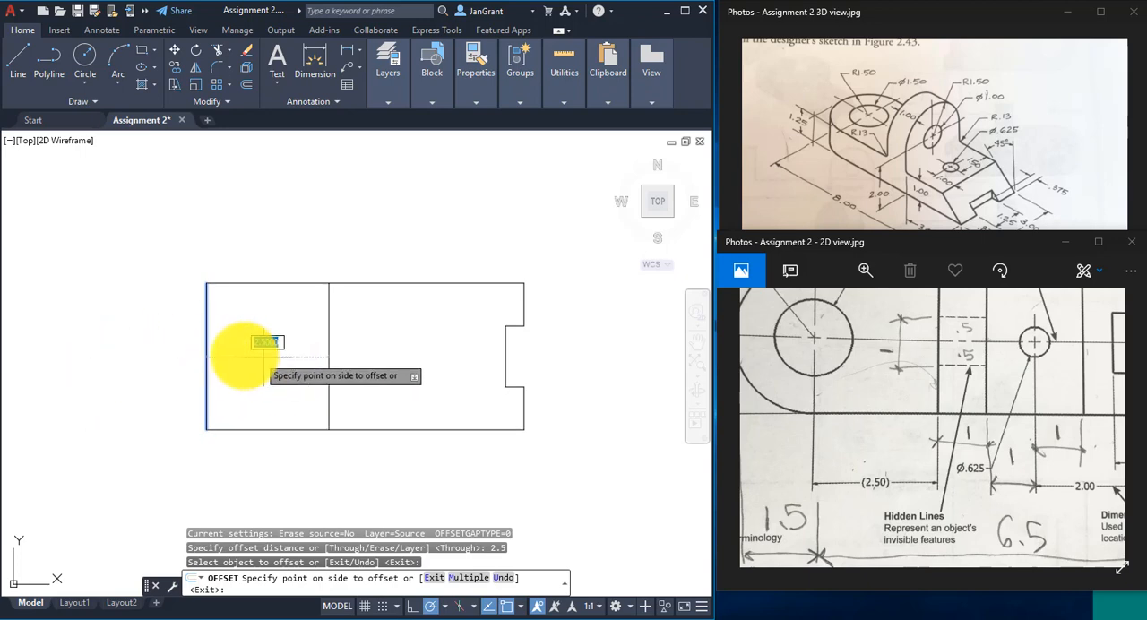
pyautogui.click(352, 339)
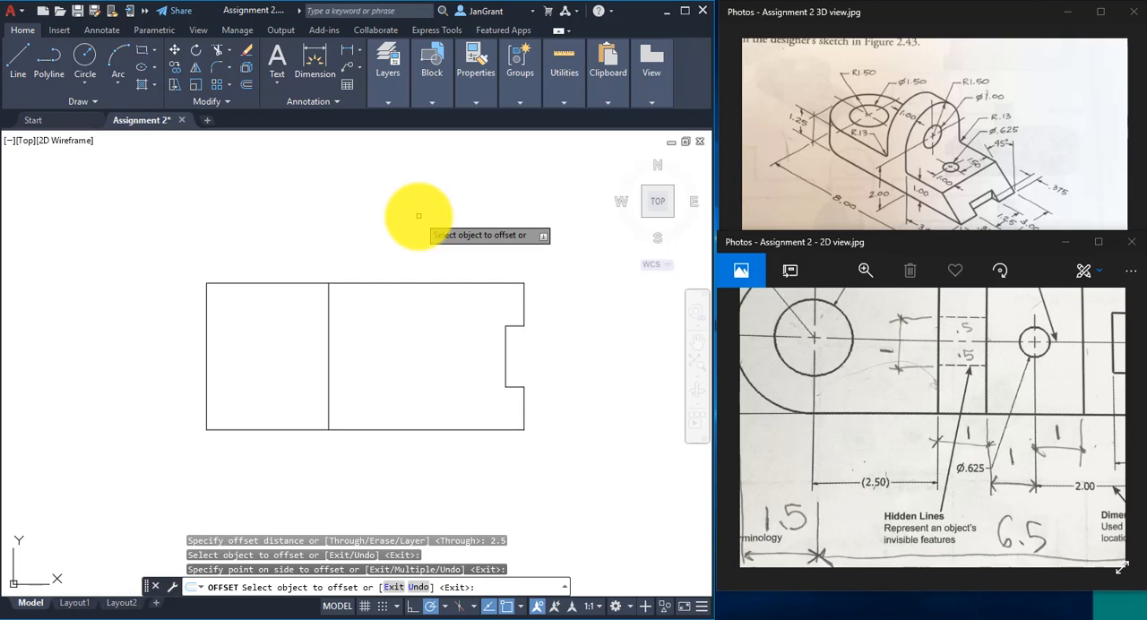
# - Offset the interior vertical line 1 to the right, repeating from each new line to make three lines spaced 1 apart
pyautogui.click(247, 86)
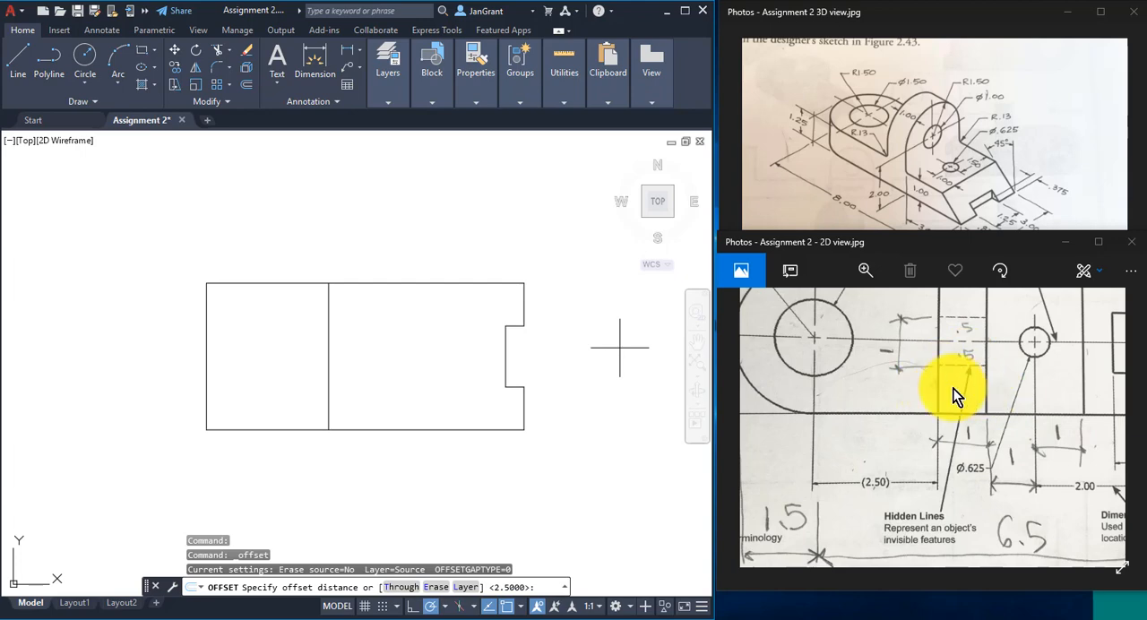
pyautogui.write('1')
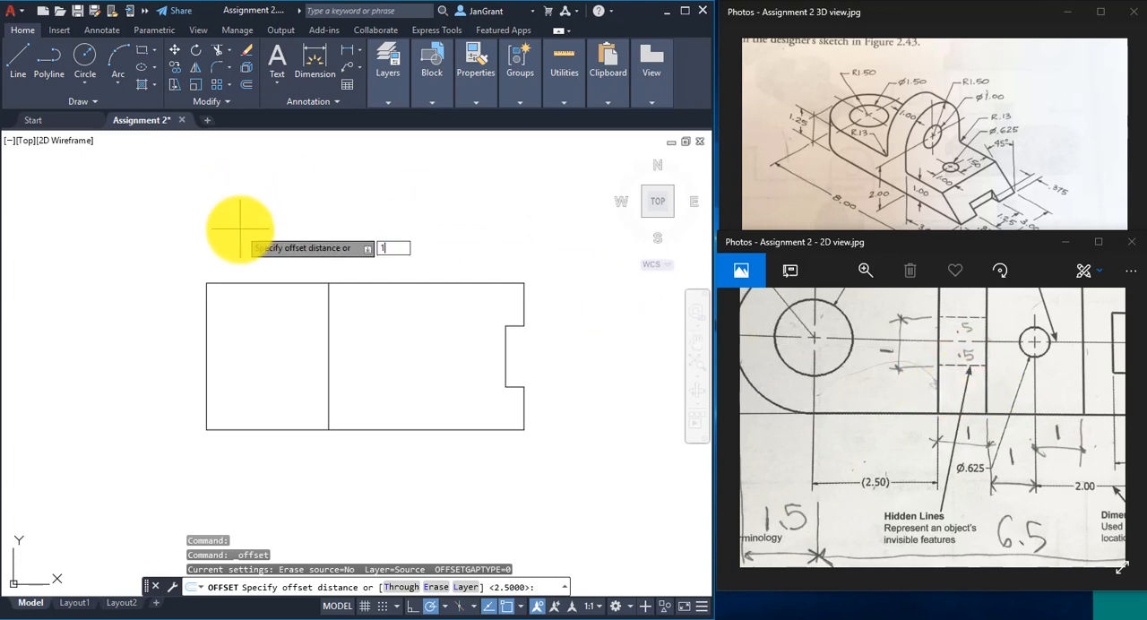
pyautogui.press('Return')
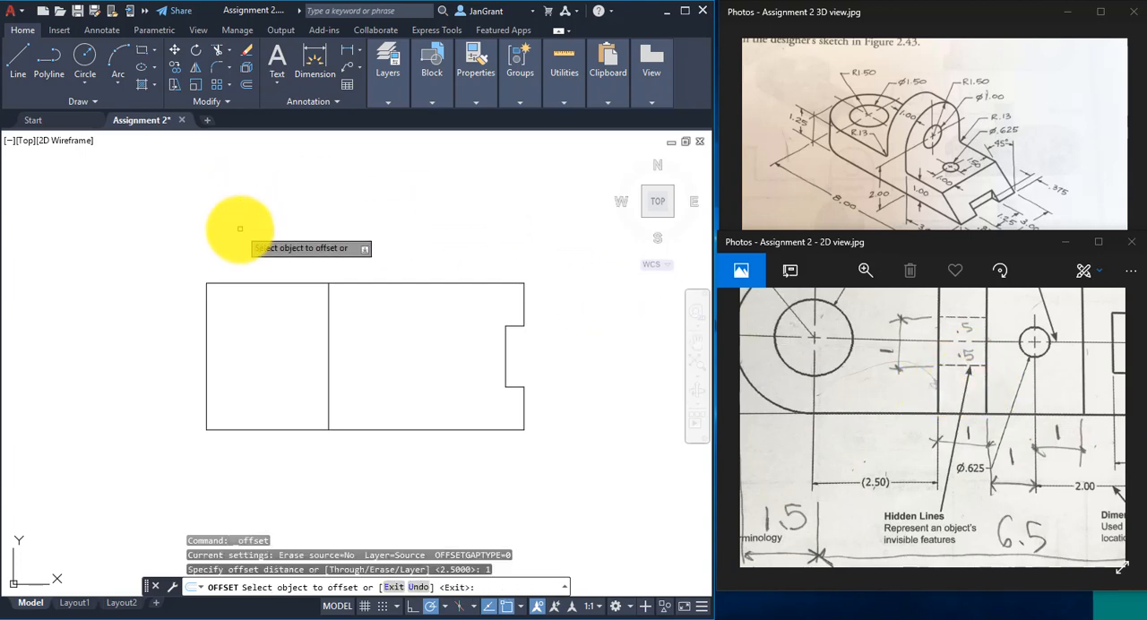
pyautogui.click(329, 360)
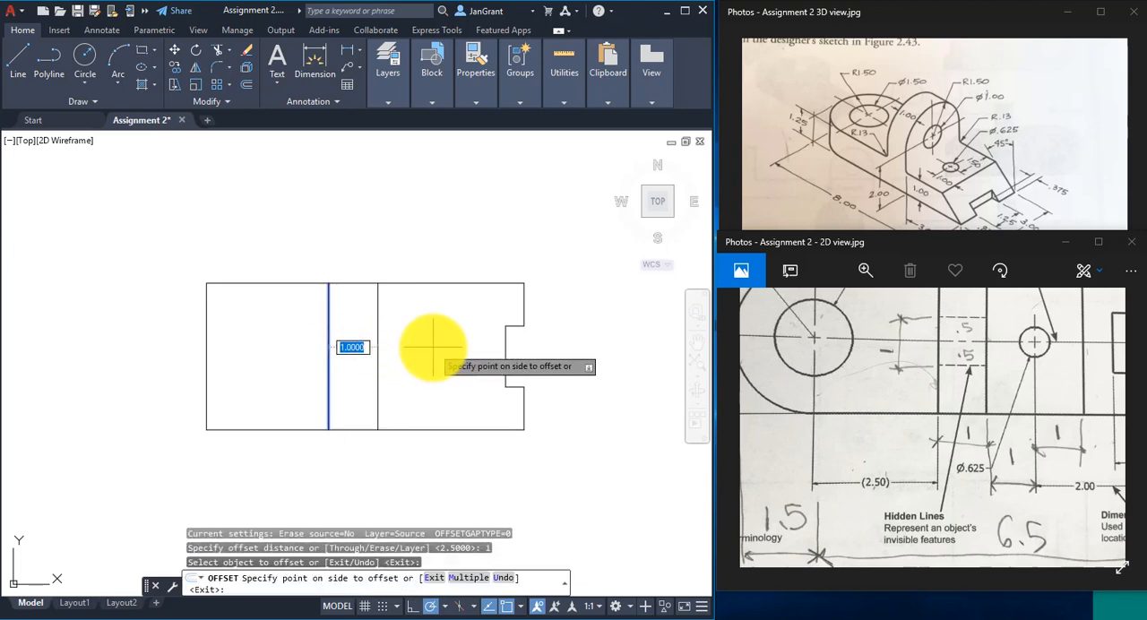
pyautogui.click(434, 345)
pyautogui.moveTo(434, 345); pyautogui.dragTo(330, 346, button='middle')
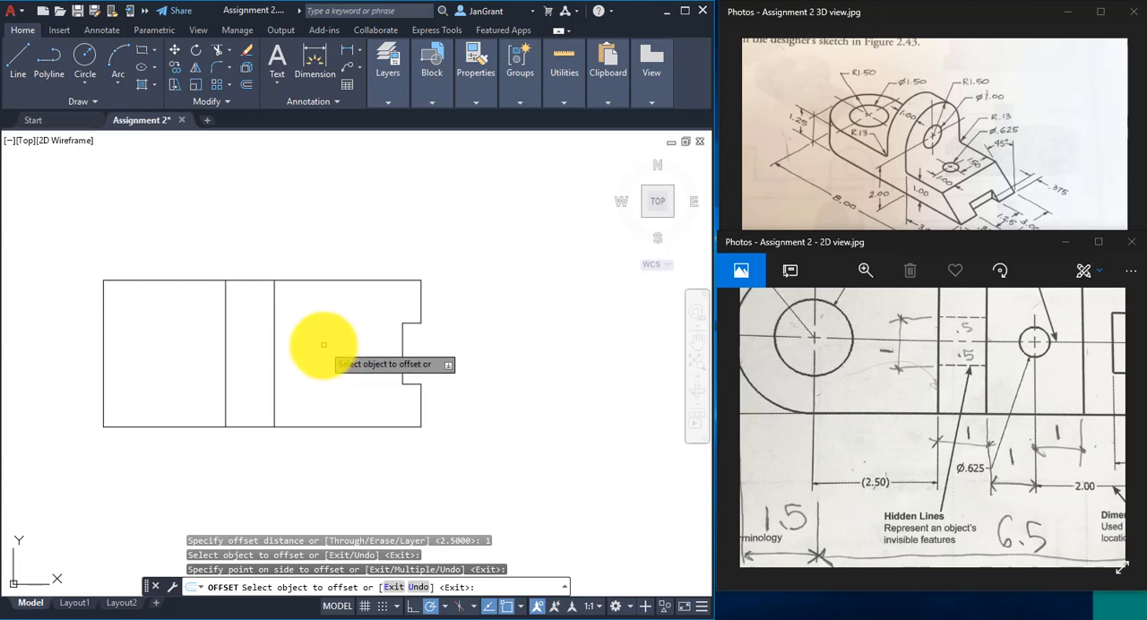
pyautogui.click(274, 345)
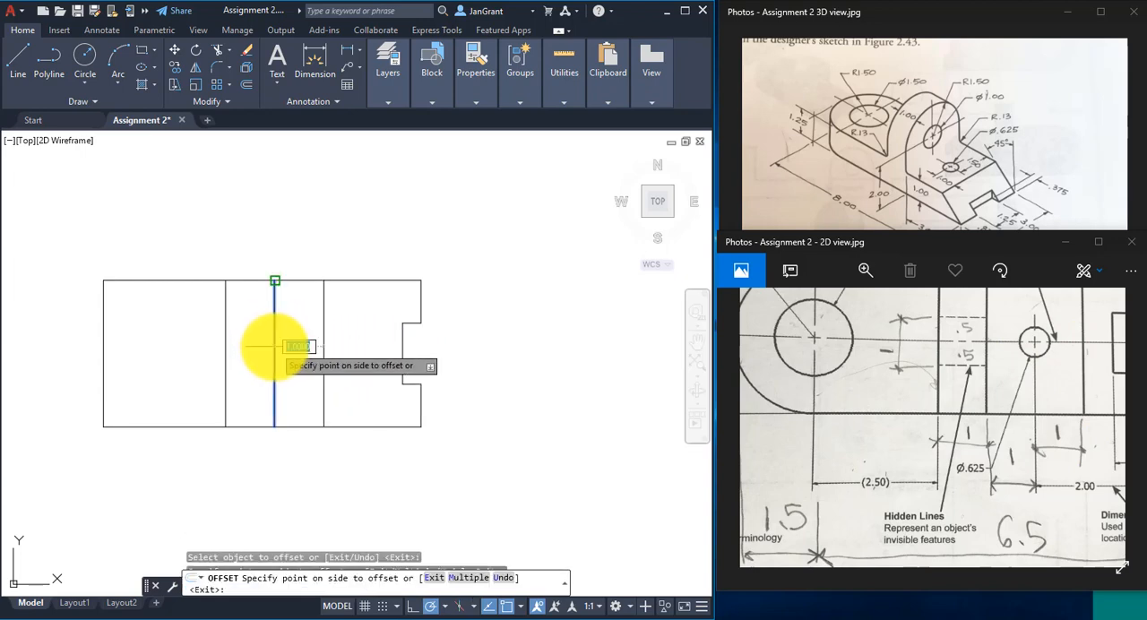
pyautogui.click(350, 343)
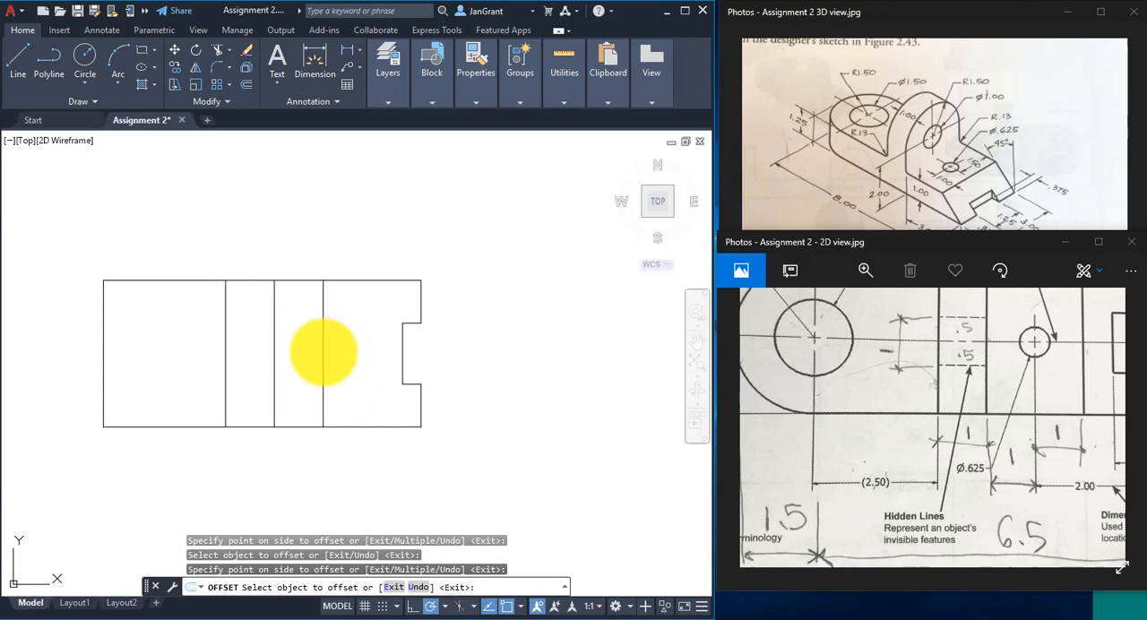
pyautogui.click(324, 352)
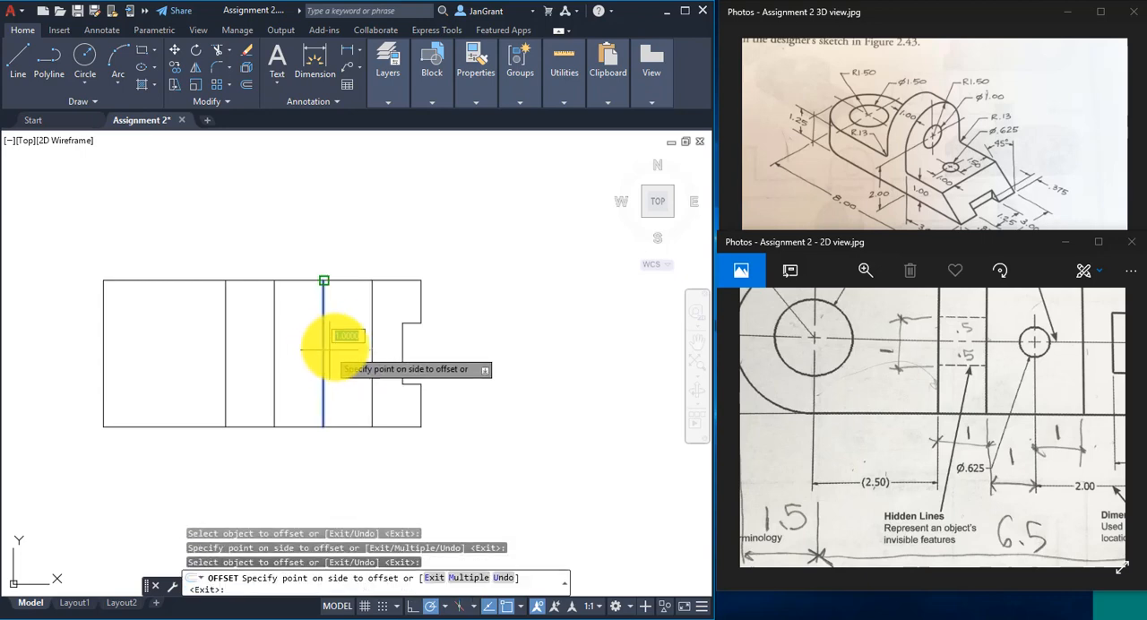
pyautogui.click(386, 345)
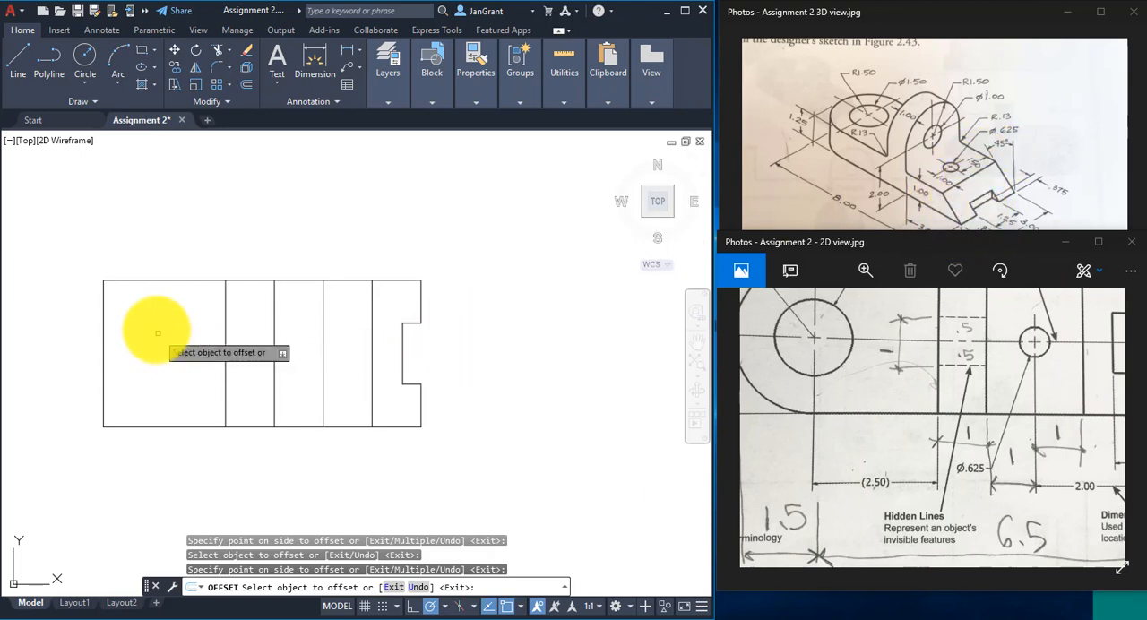
pyautogui.scroll(2, 164, 349)
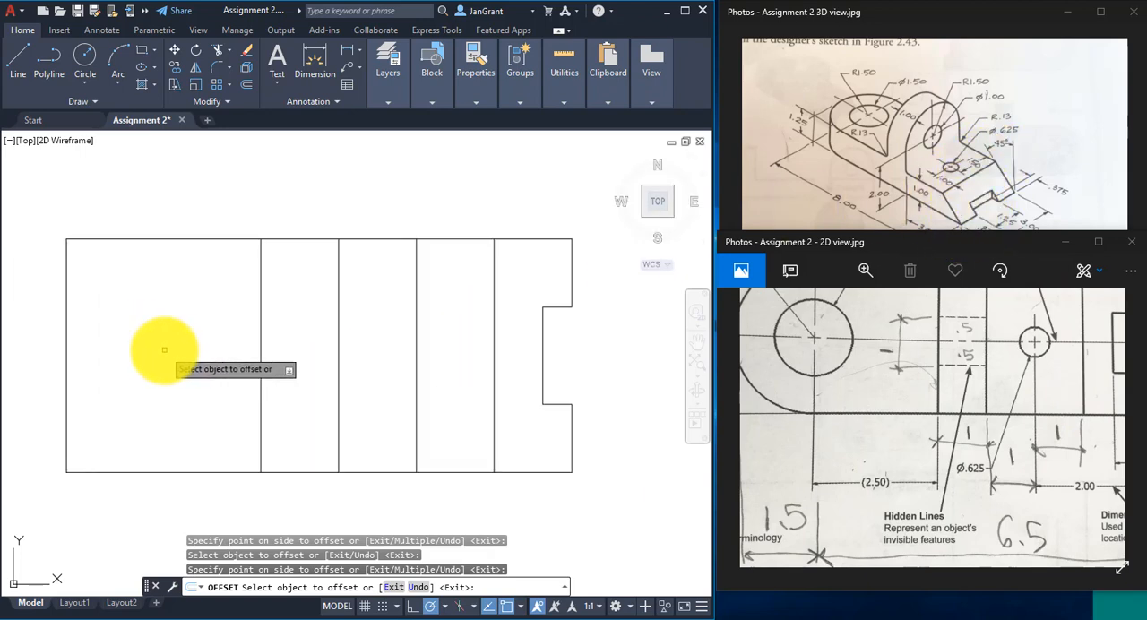
pyautogui.moveTo(161, 347); pyautogui.dragTo(220, 346, button='middle')
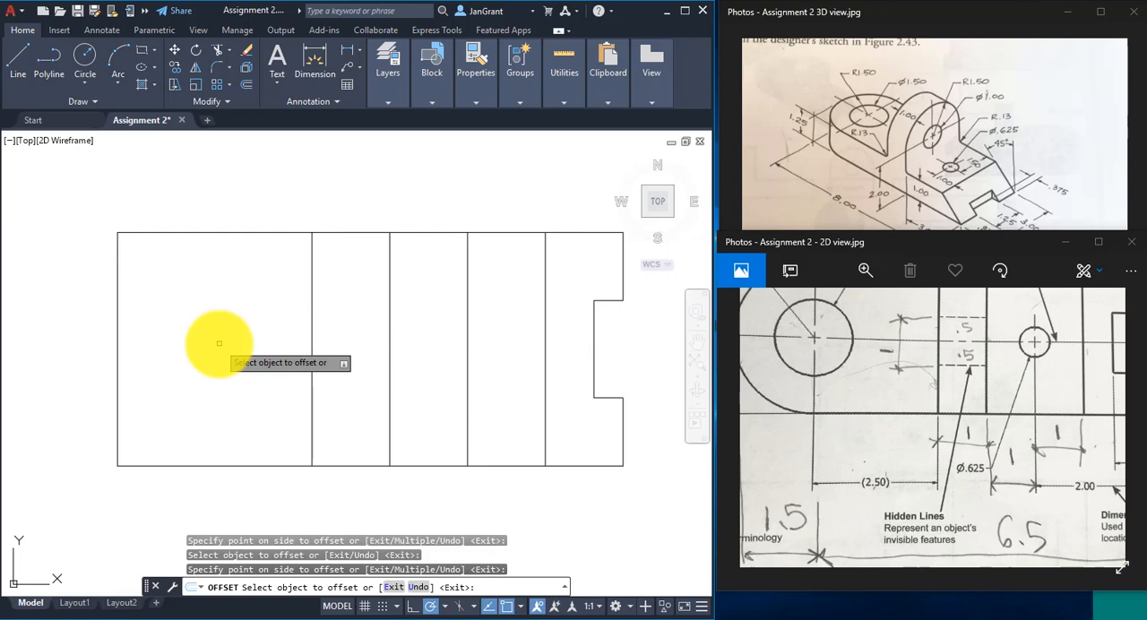
pyautogui.scroll(-2, 219, 343)
pyautogui.moveTo(215, 341)
pyautogui.mouseDown(button='middle')
pyautogui.moveTo(257, 340)
pyautogui.moveTo(244, 326)
pyautogui.mouseUp(button='middle')
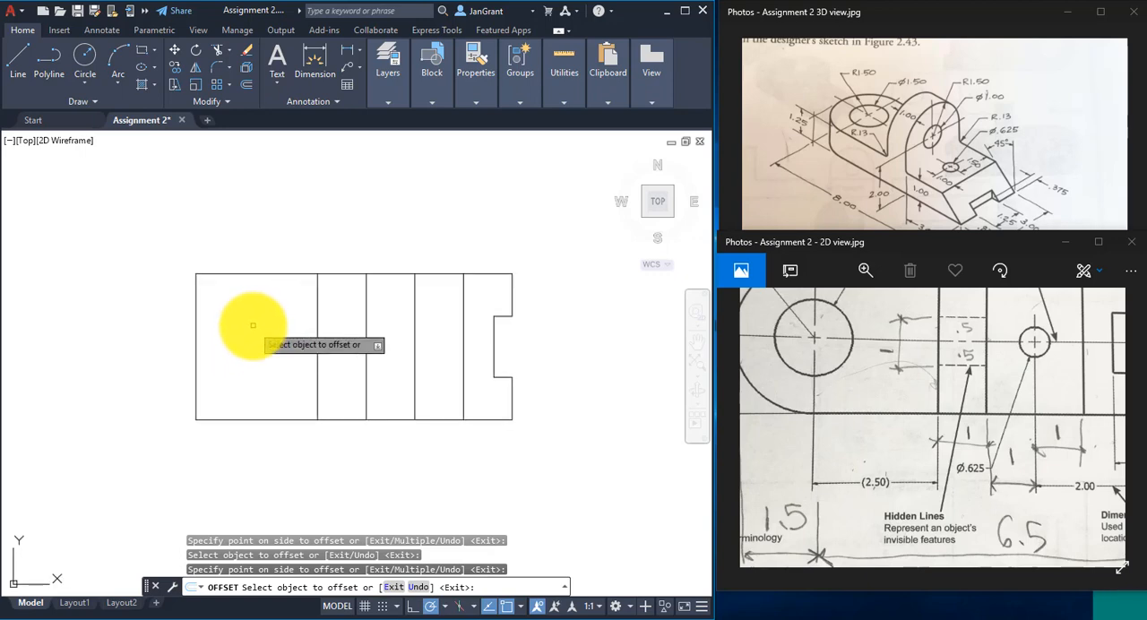
# - End the offset and draw a 1.5 radius circle centered on the left vertical line's midpoint, reaching that line's upper endpoint
pyautogui.rightClick(253, 327)
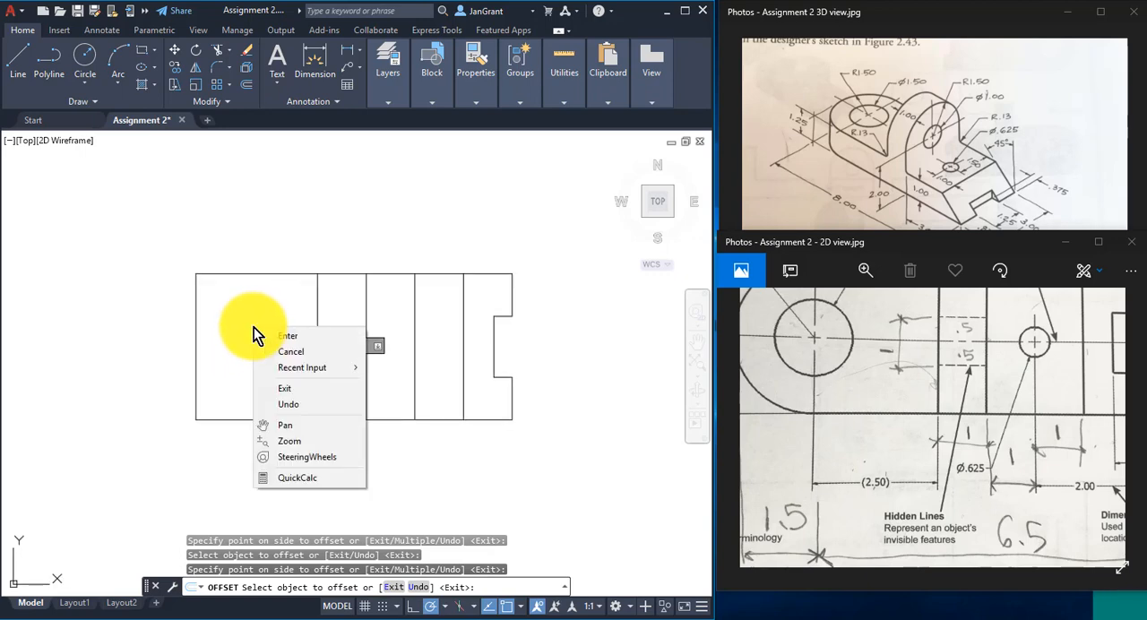
pyautogui.click(319, 340)
pyautogui.moveTo(263, 358)
pyautogui.mouseDown(button='middle')
pyautogui.moveTo(315, 371)
pyautogui.moveTo(299, 366)
pyautogui.mouseUp(button='middle')
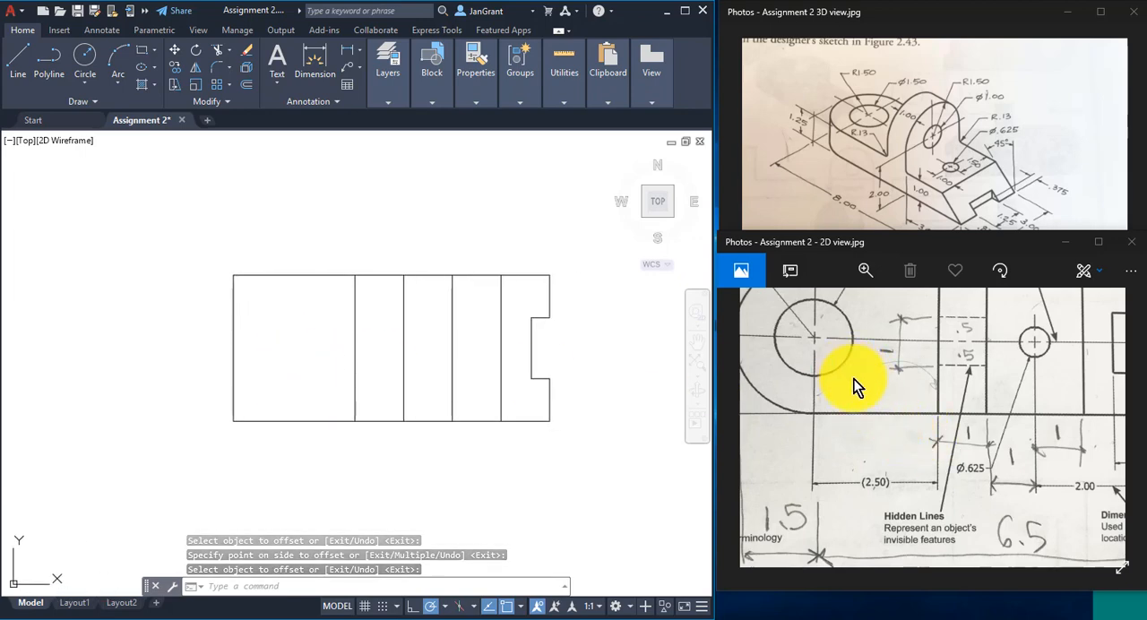
pyautogui.moveTo(853, 379); pyautogui.dragTo(967, 473)
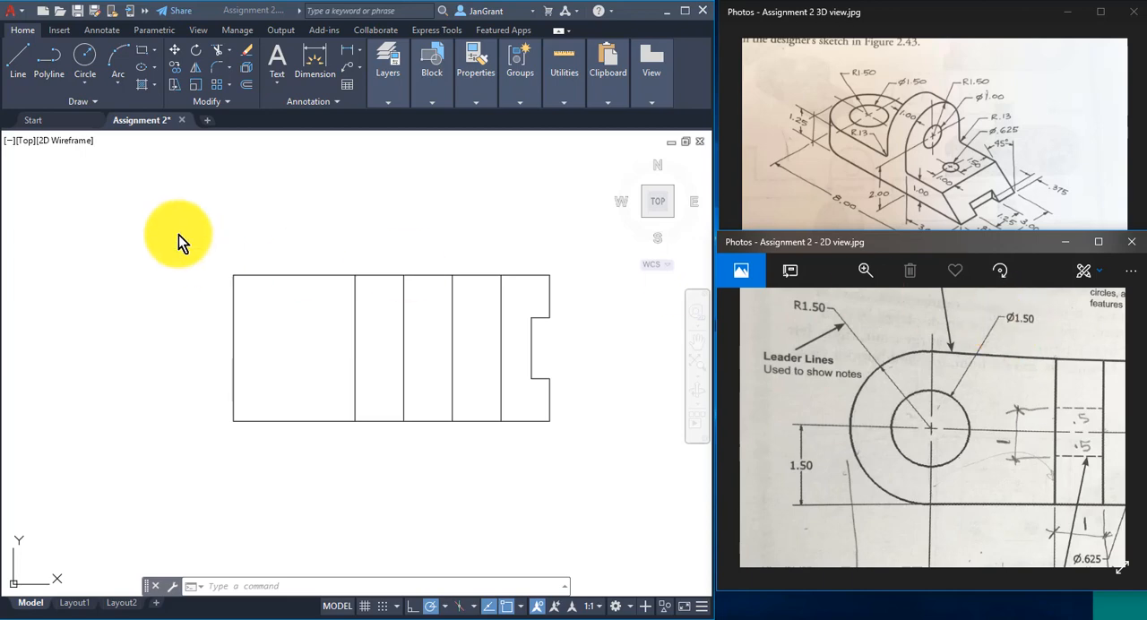
pyautogui.click(87, 84)
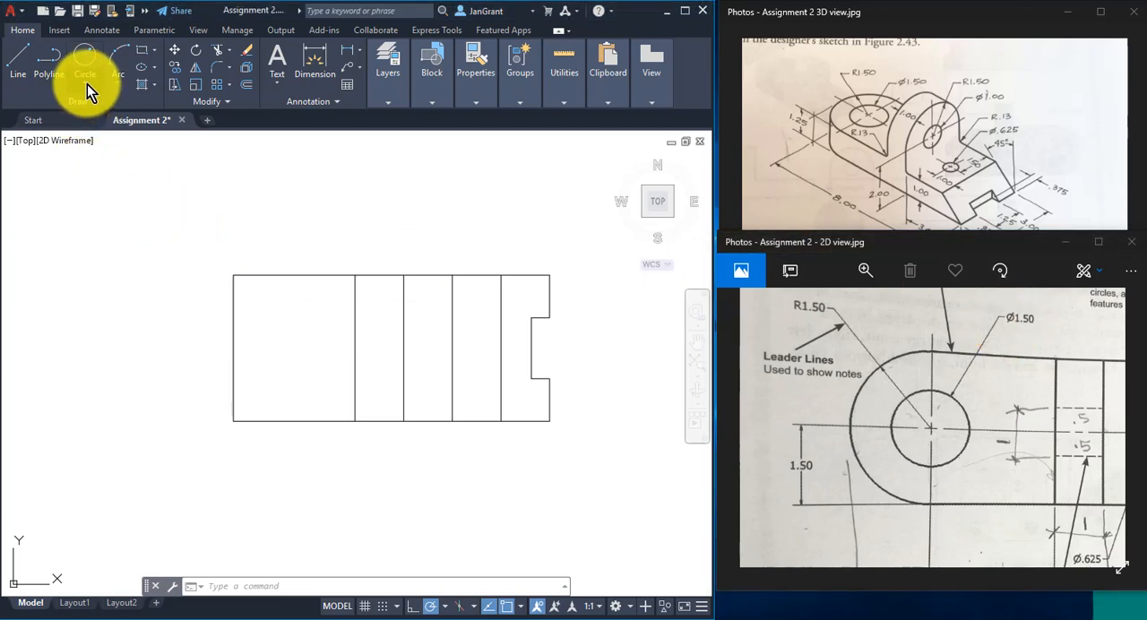
pyautogui.click(87, 84)
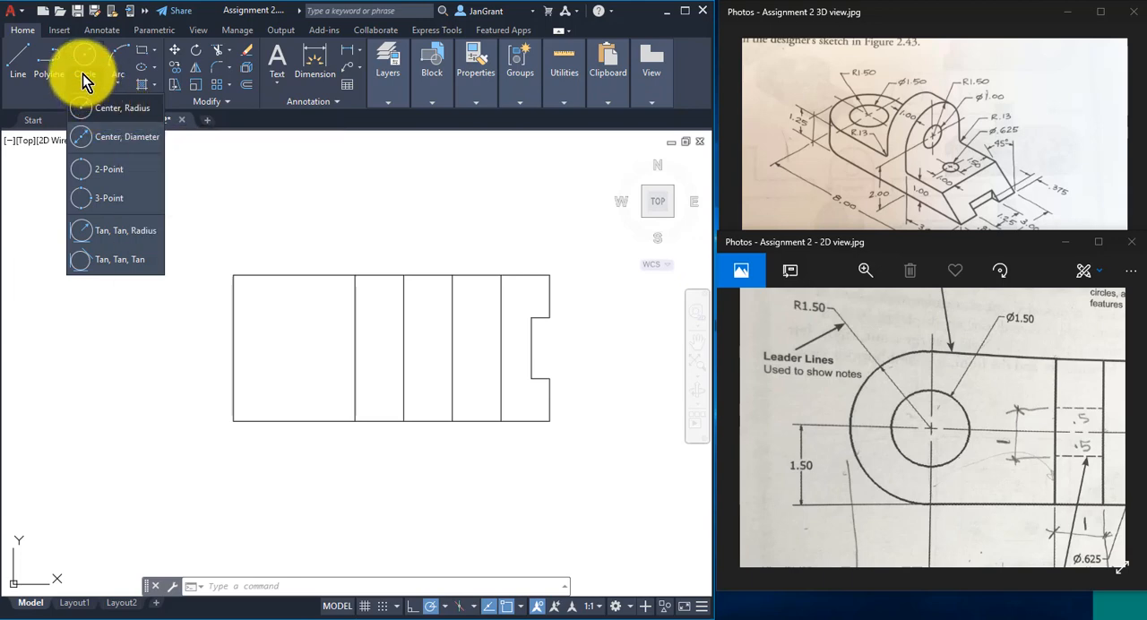
pyautogui.click(111, 111)
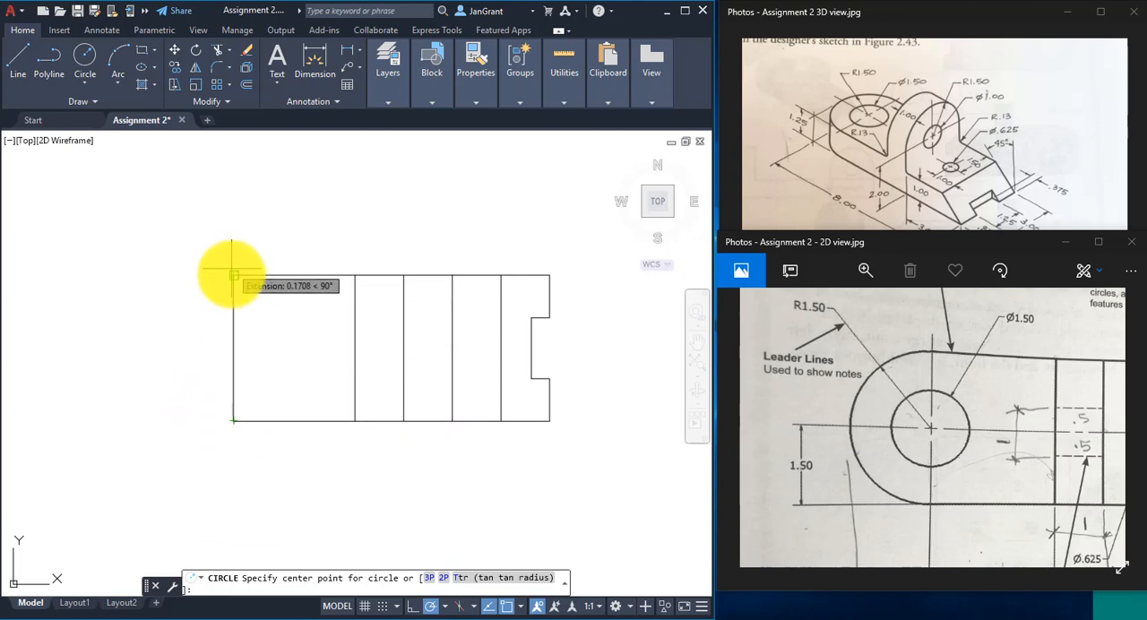
pyautogui.click(523, 607)
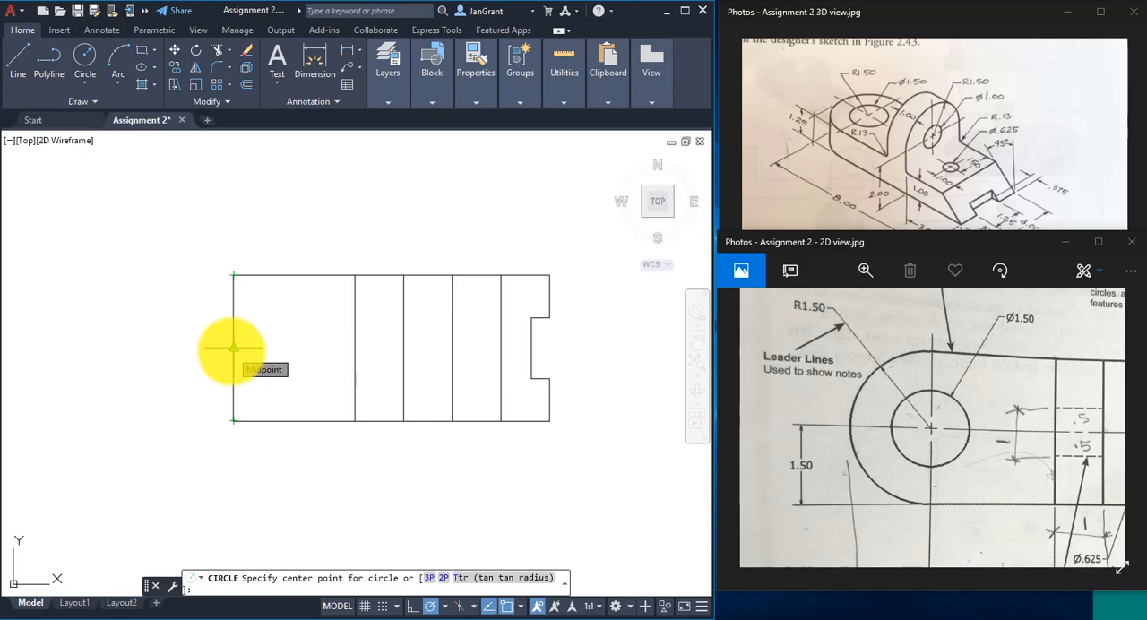
pyautogui.click(233, 348)
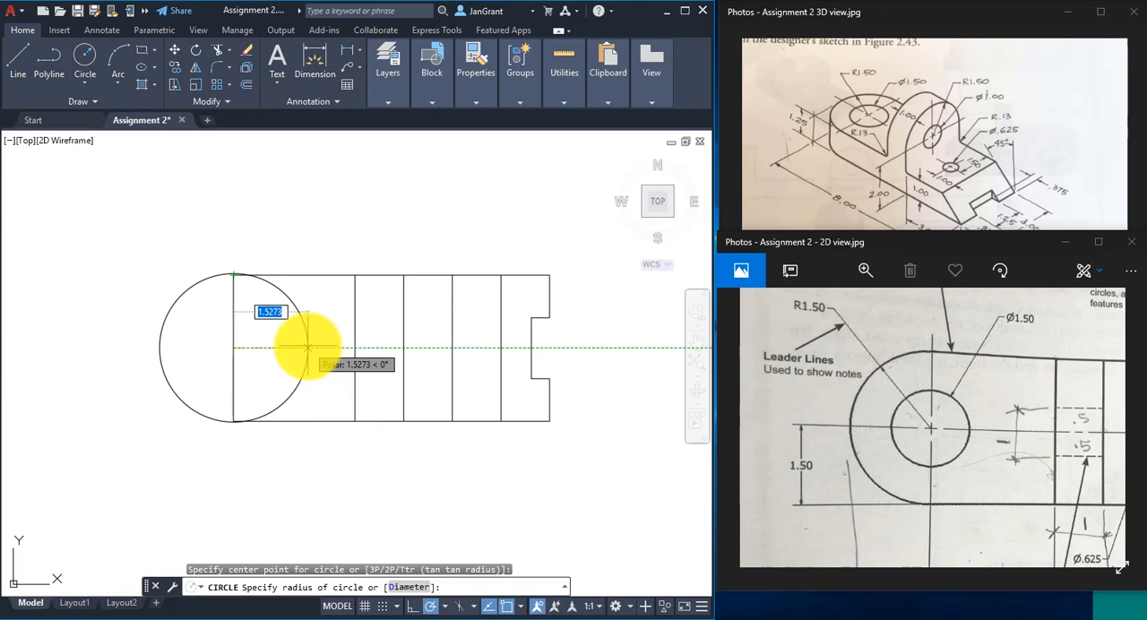
pyautogui.click(233, 275)
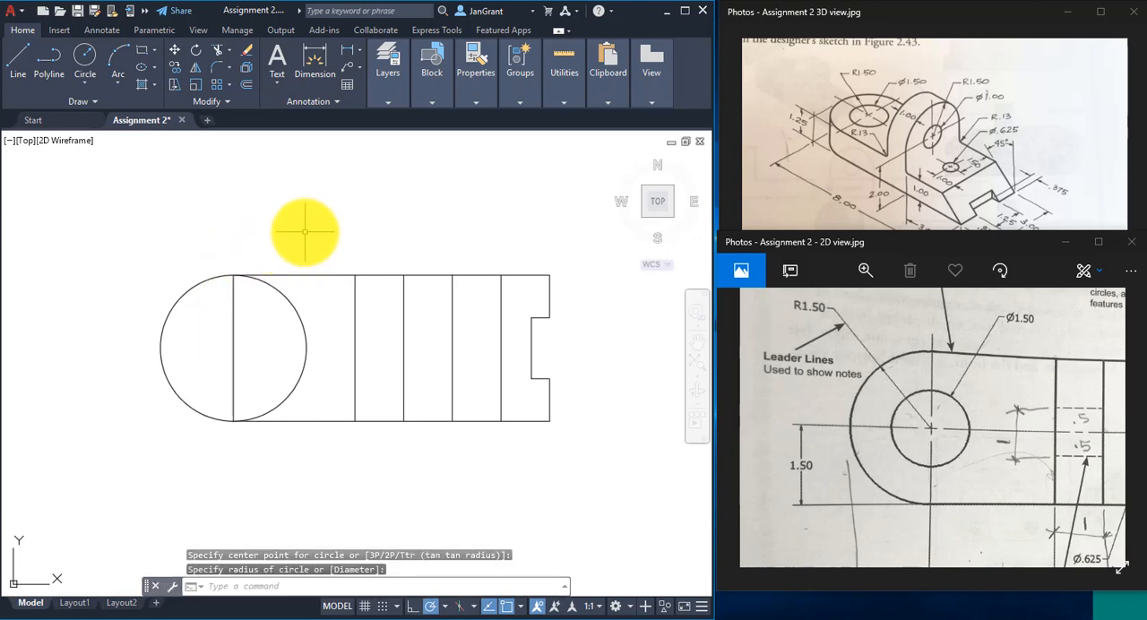
# - Draw a 1.5 diameter circle concentric with the large circle, centered on the left vertical line's midpoint
pyautogui.click(86, 82)
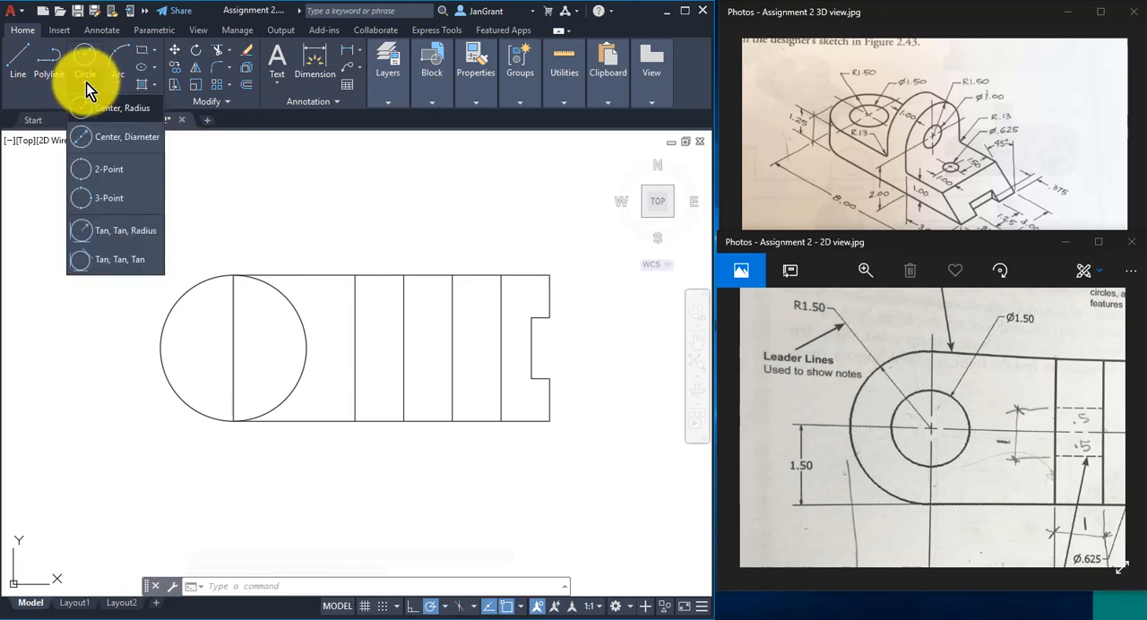
pyautogui.click(114, 137)
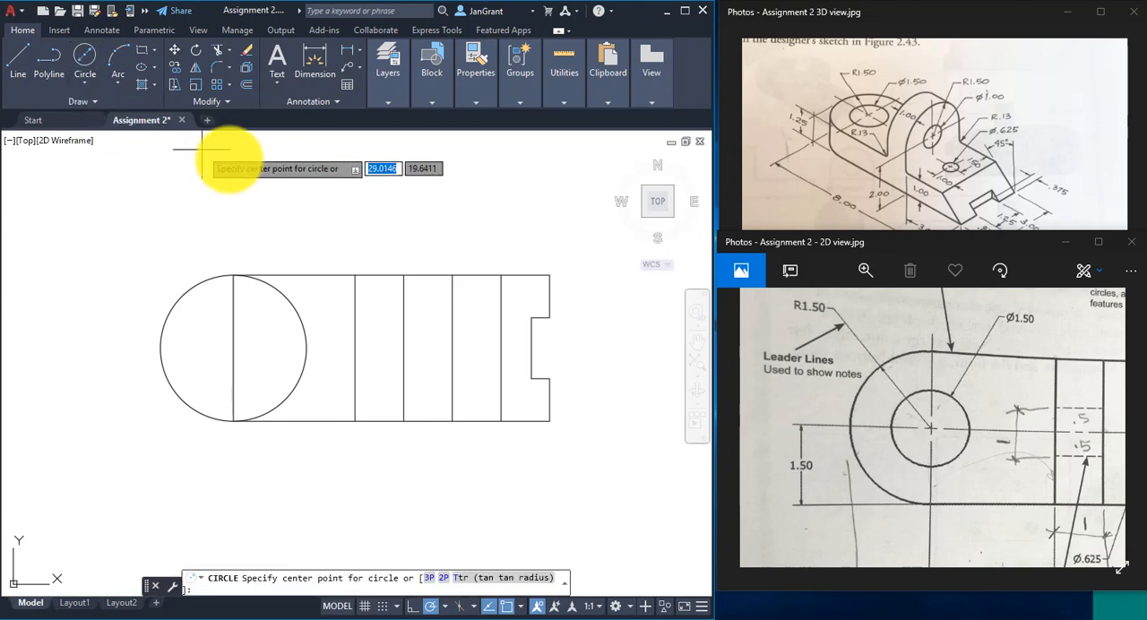
pyautogui.click(233, 348)
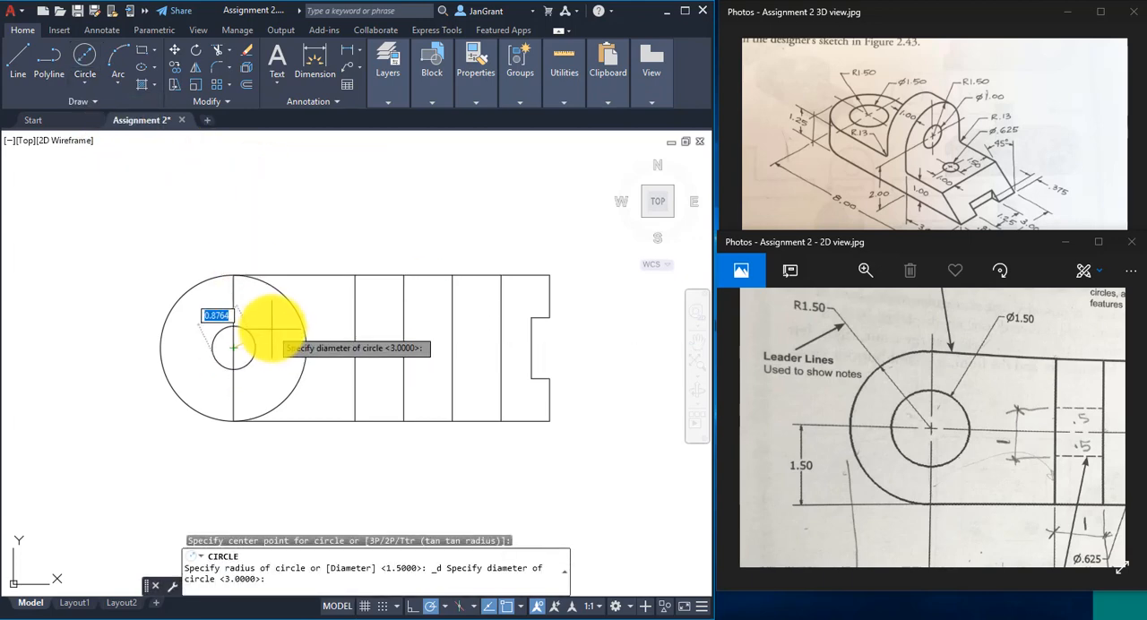
pyautogui.write('1.5')
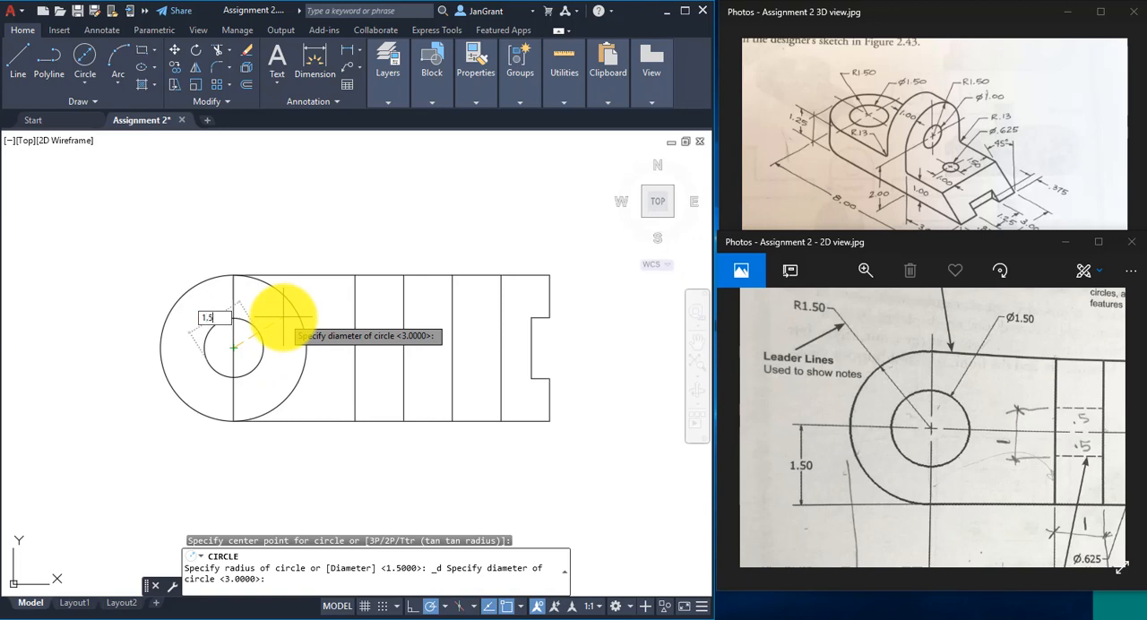
pyautogui.press('Return')
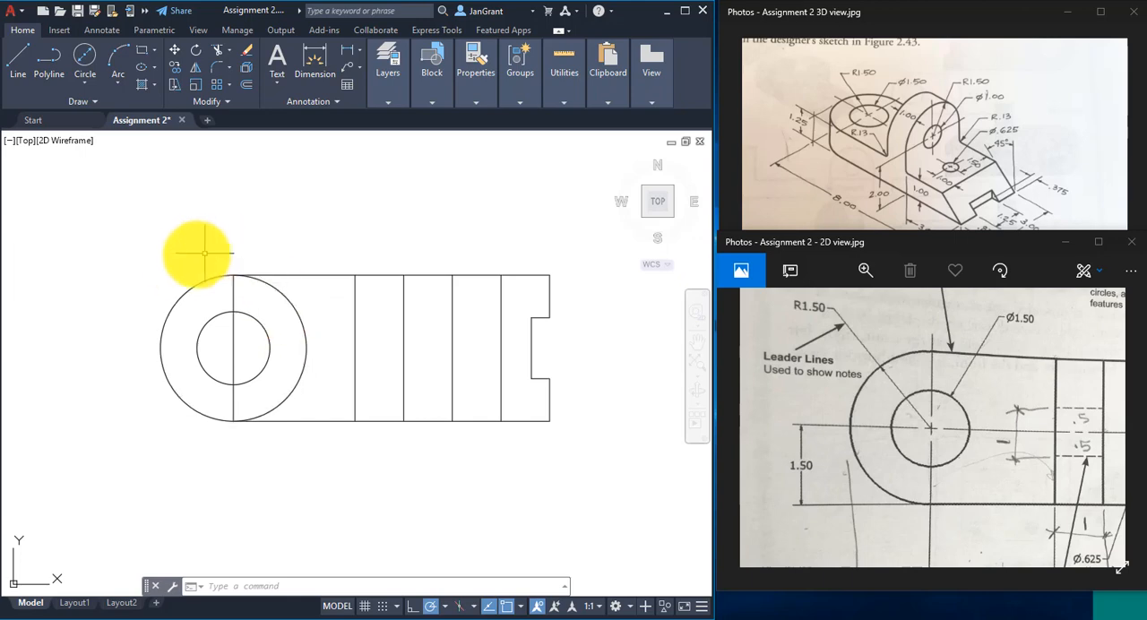
# - Check the large outer circle's radius in its properties against the reference image, leaving it unedited
pyautogui.click(184, 293)
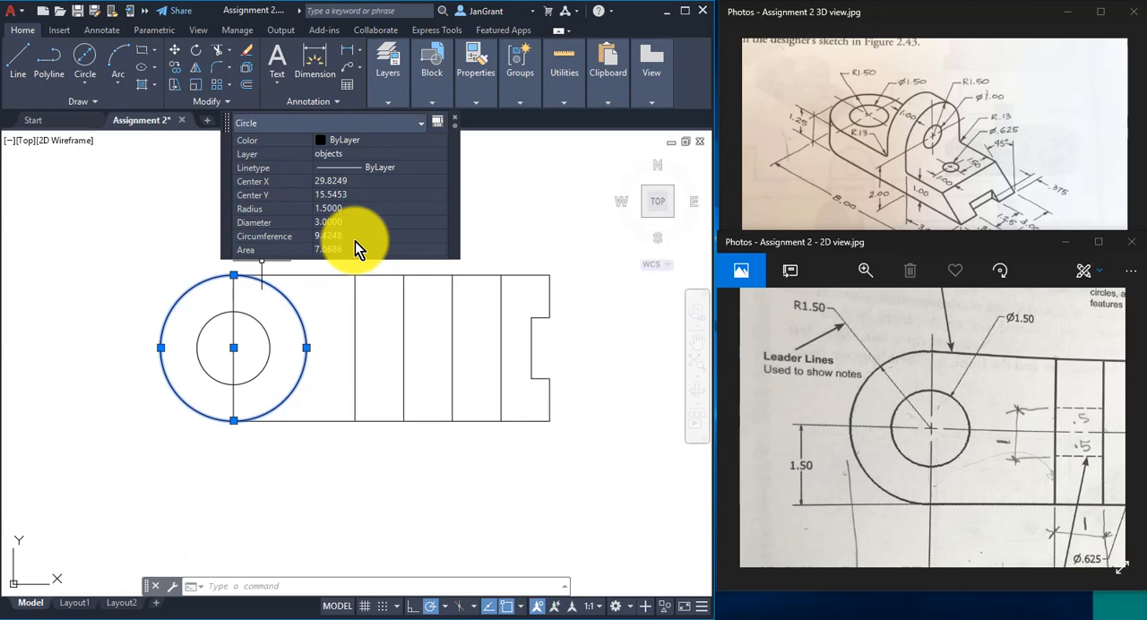
pyautogui.click(351, 209)
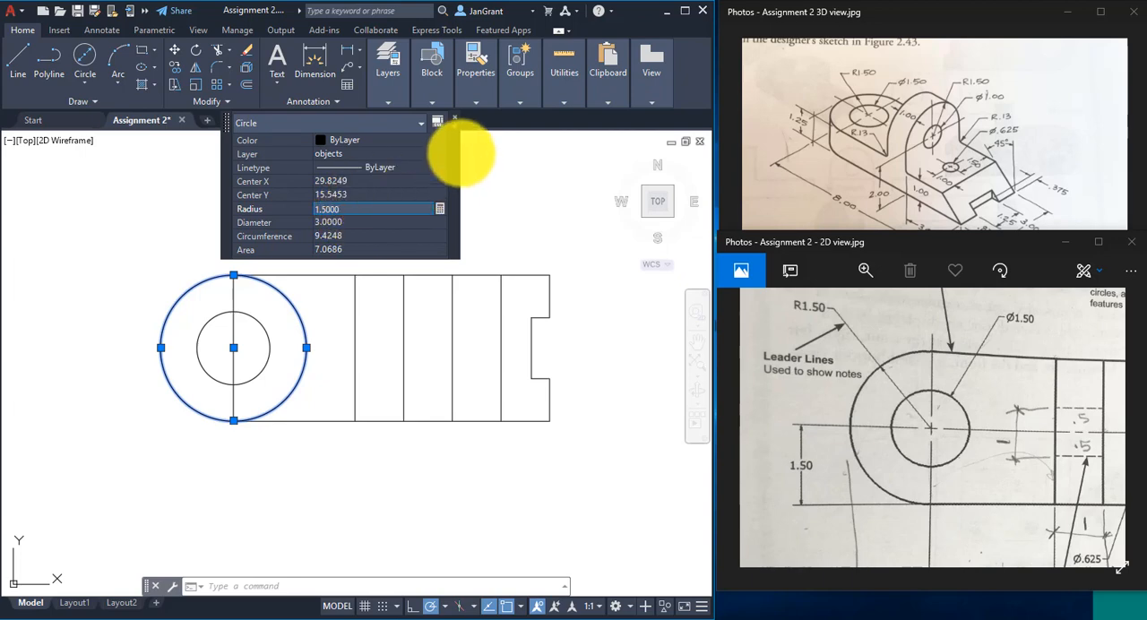
pyautogui.press('Escape')
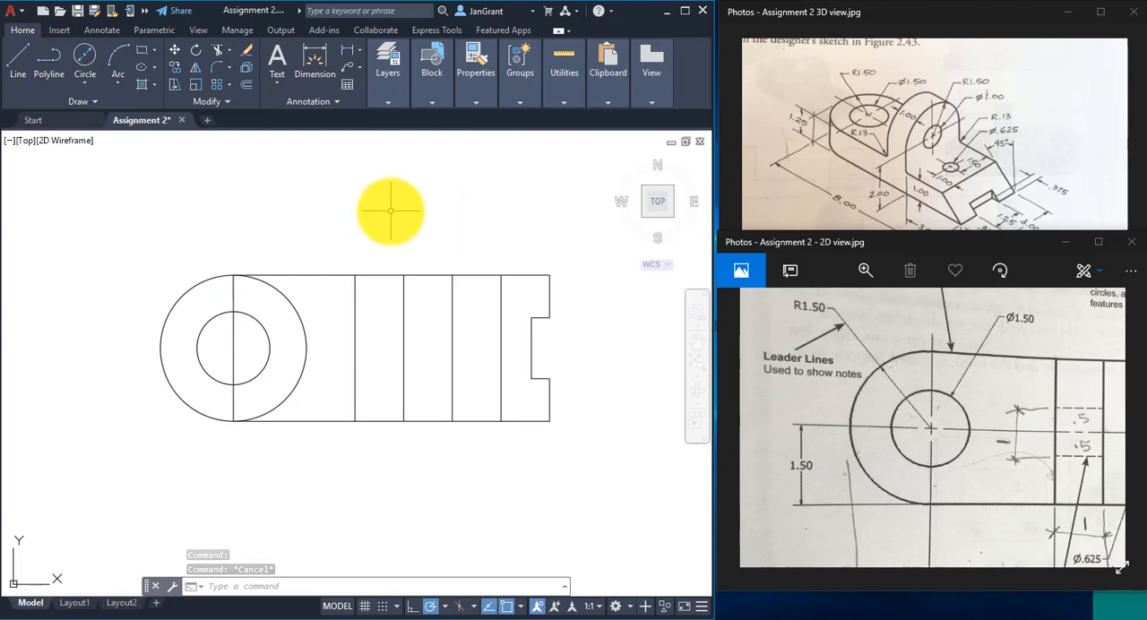
# - Draw a .625 diameter circle centered on the midpoint of the third interior vertical line from the large hole
pyautogui.moveTo(980, 426)
pyautogui.mouseDown()
pyautogui.moveTo(769, 430)
pyautogui.moveTo(793, 324)
pyautogui.moveTo(783, 343)
pyautogui.mouseUp()
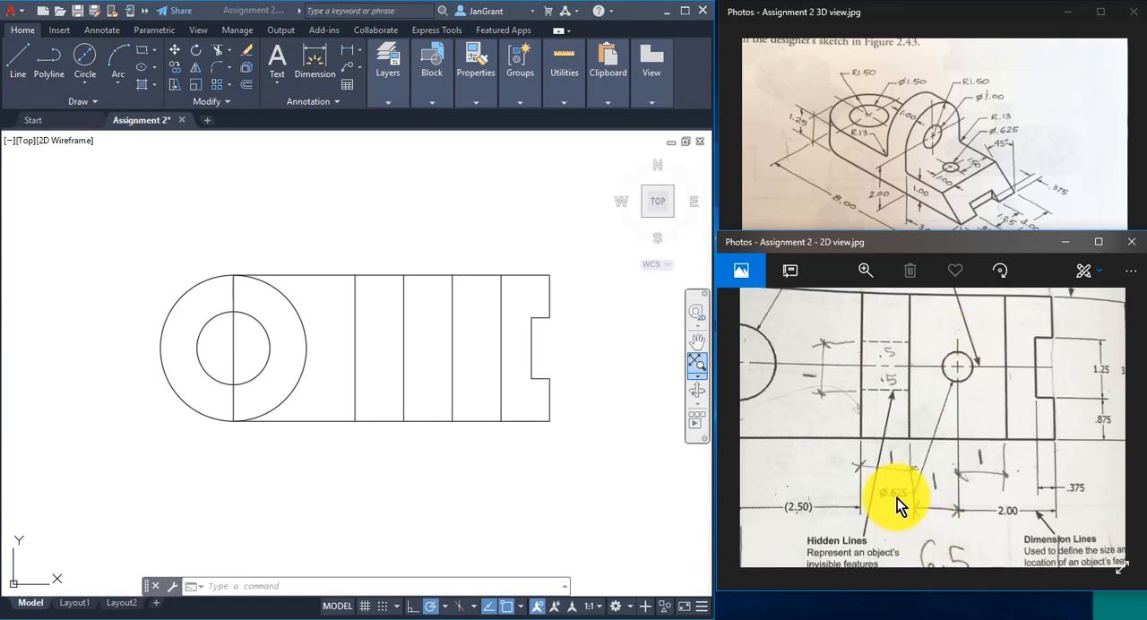
pyautogui.click(79, 79)
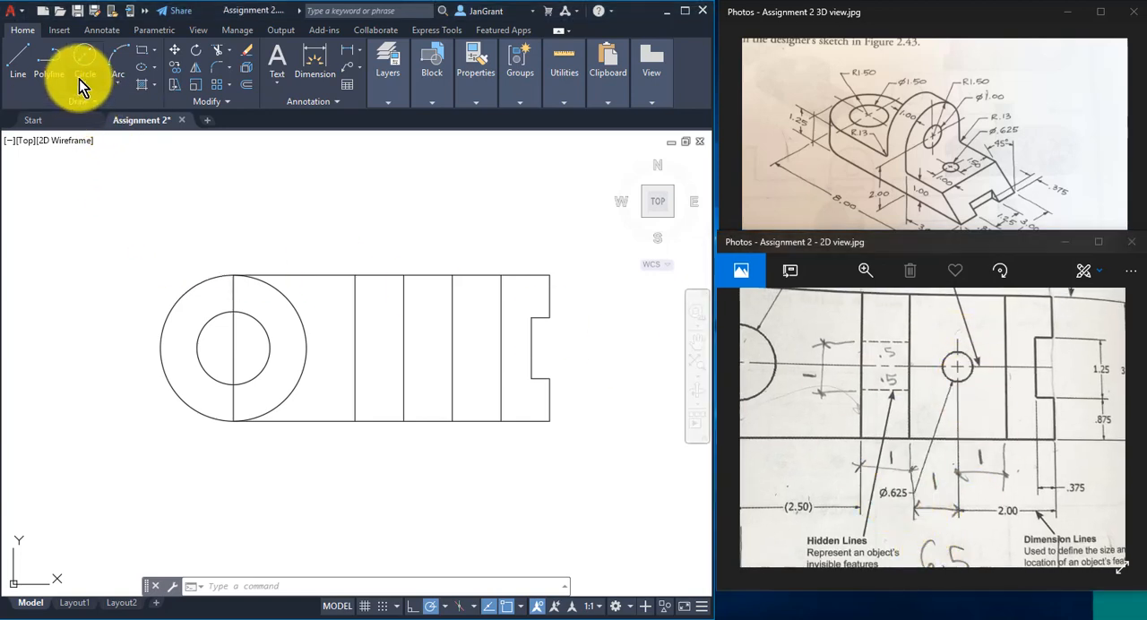
pyautogui.click(88, 84)
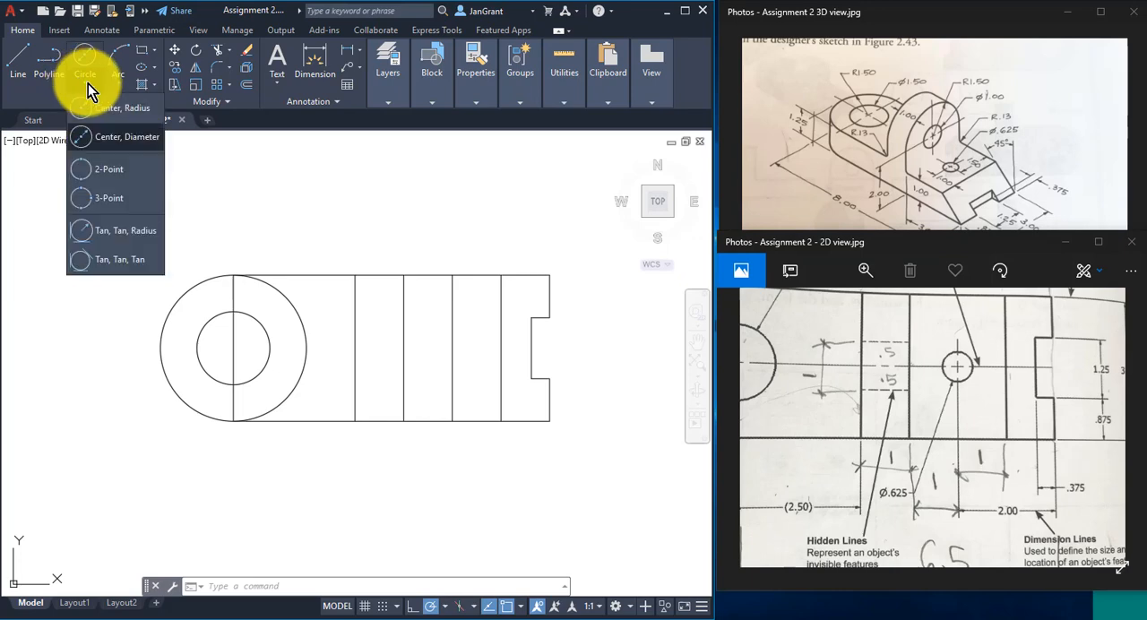
pyautogui.click(113, 140)
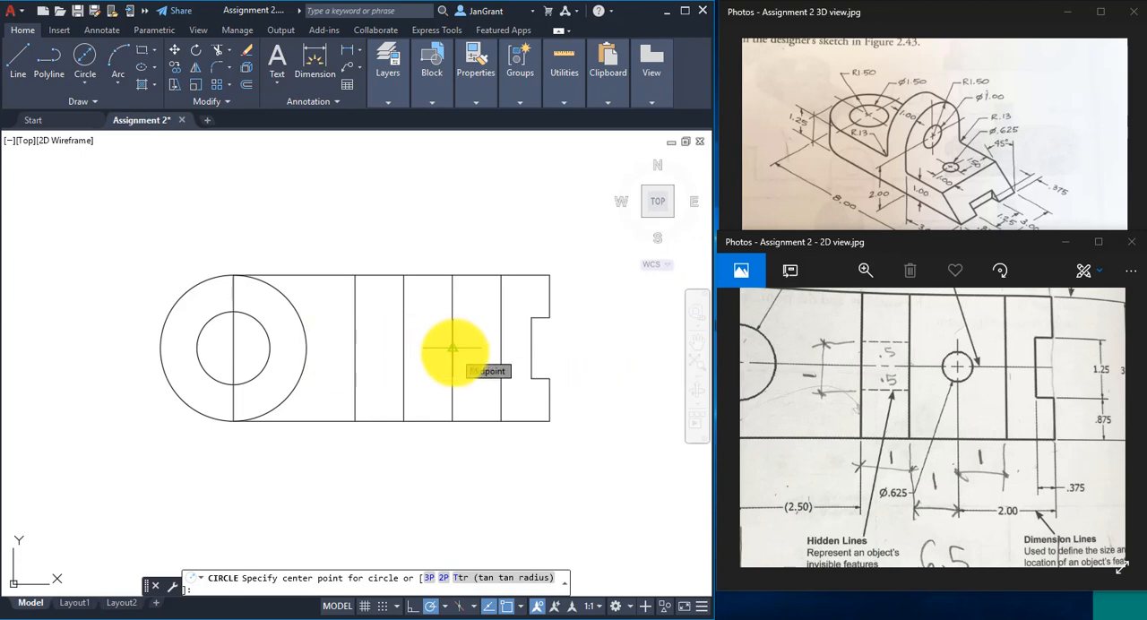
pyautogui.click(452, 348)
pyautogui.write('d')
pyautogui.press('Return')
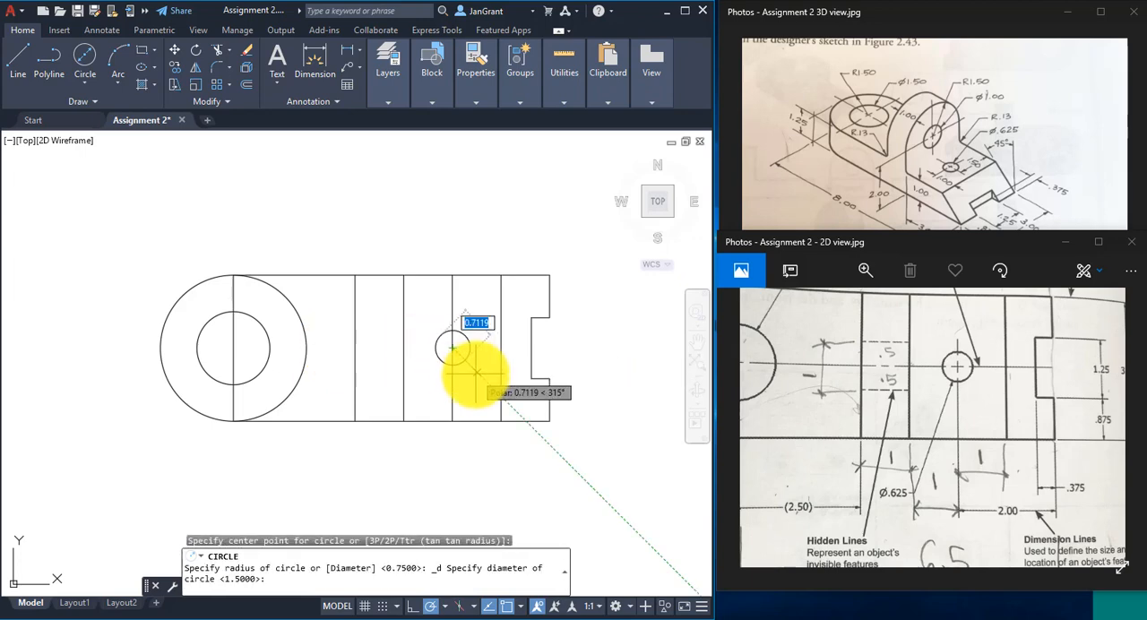
pyautogui.write('.625')
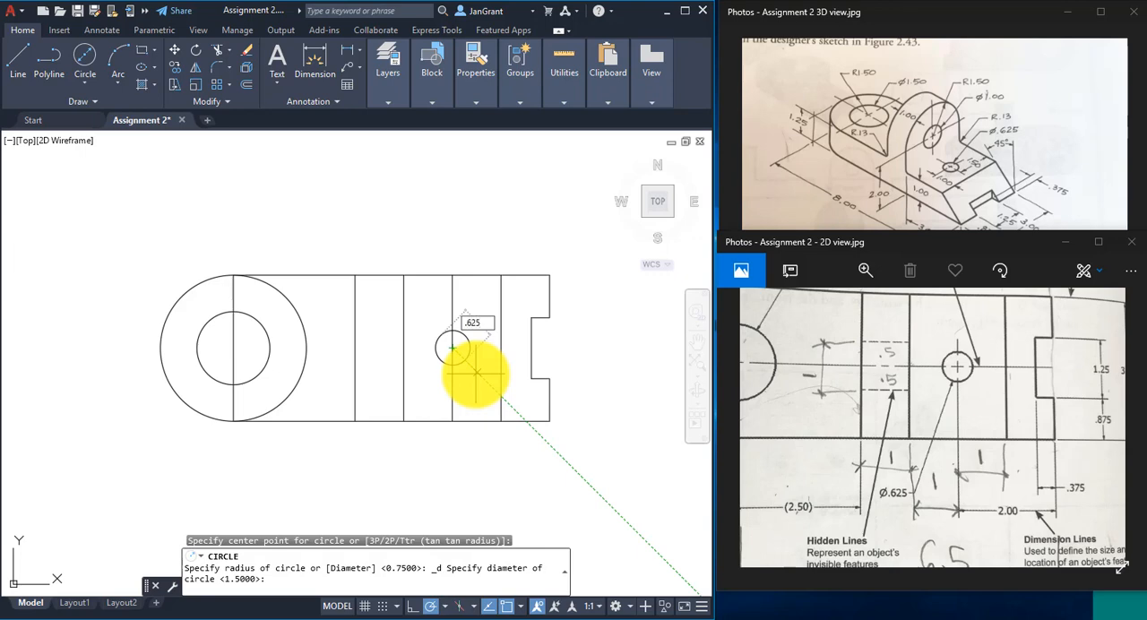
pyautogui.press('Return')
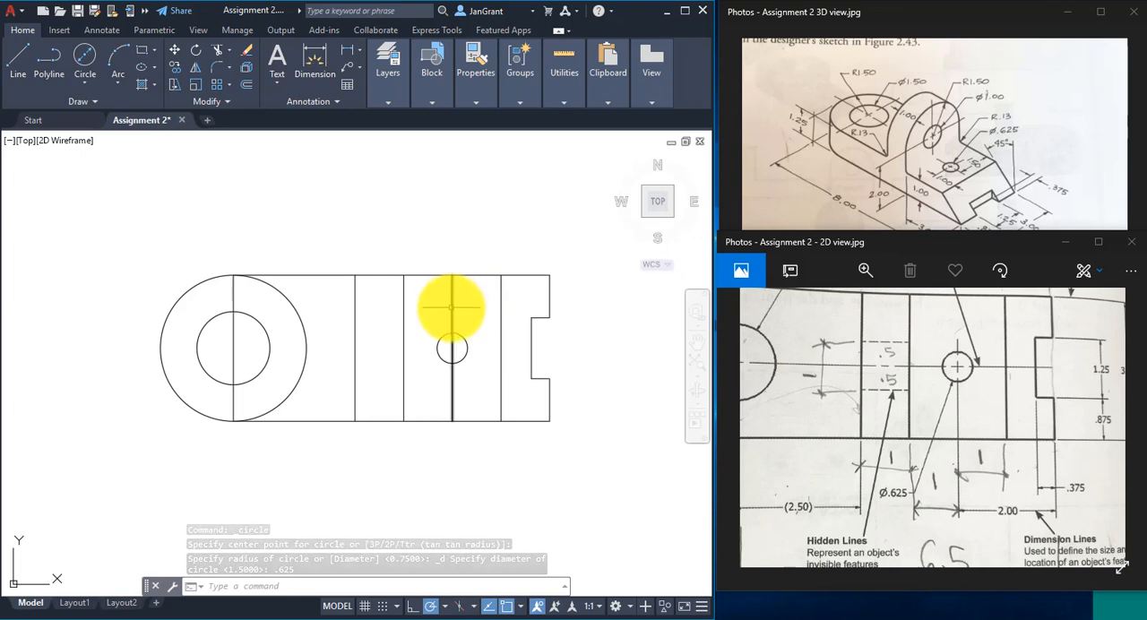
# - Erase the vertical construction lines running through the small hole and through the large concentric circles
pyautogui.moveTo(451, 308)
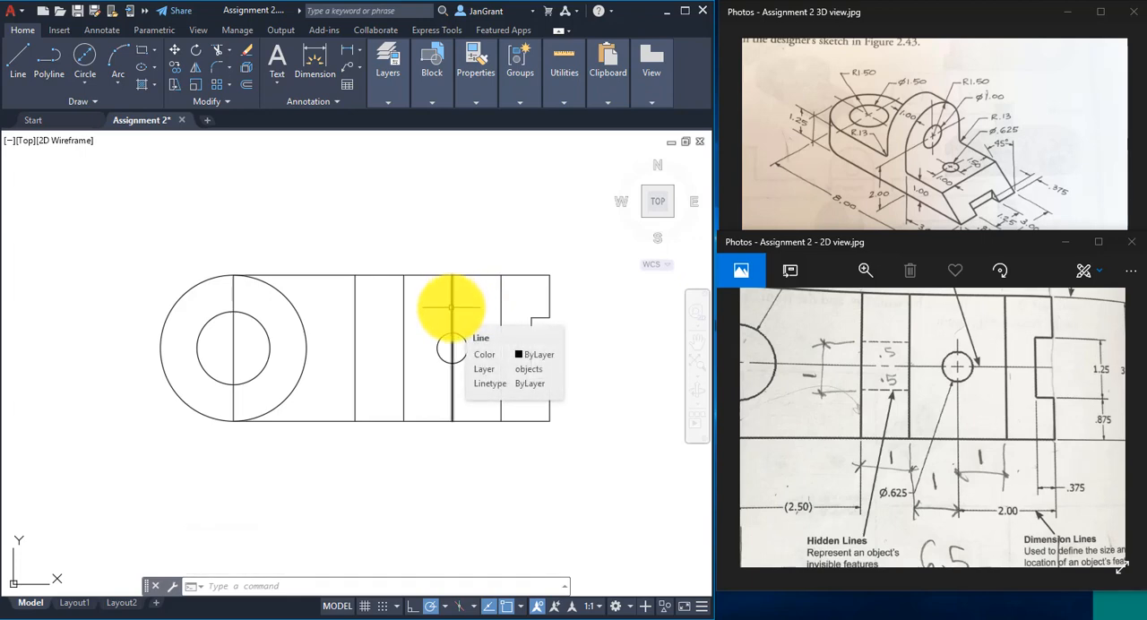
pyautogui.click(450, 308)
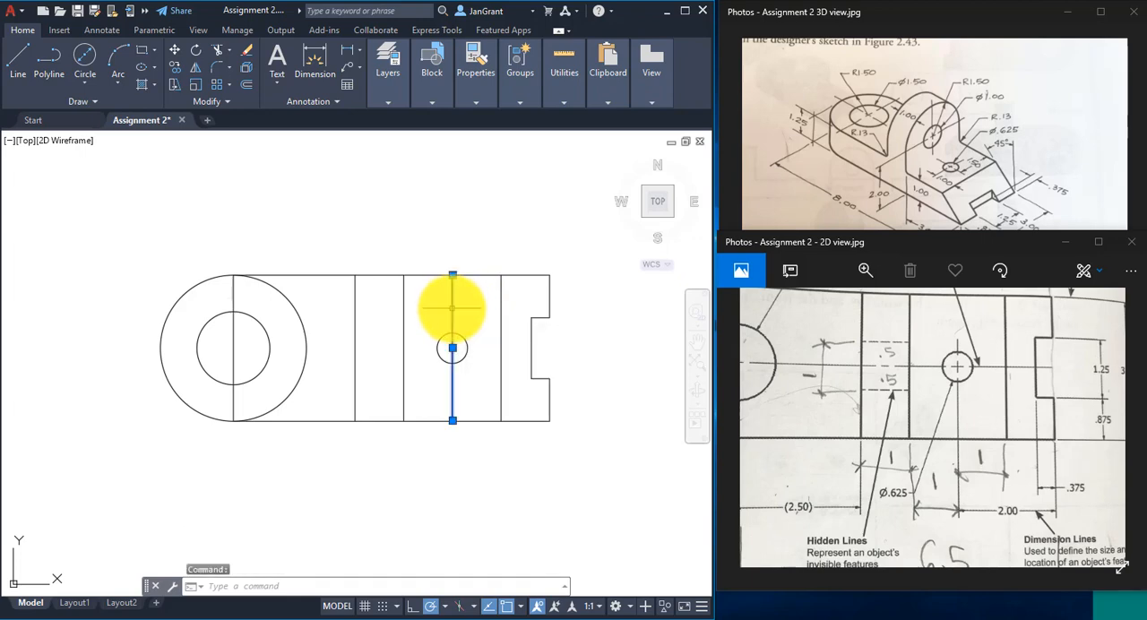
pyautogui.rightClick(486, 205)
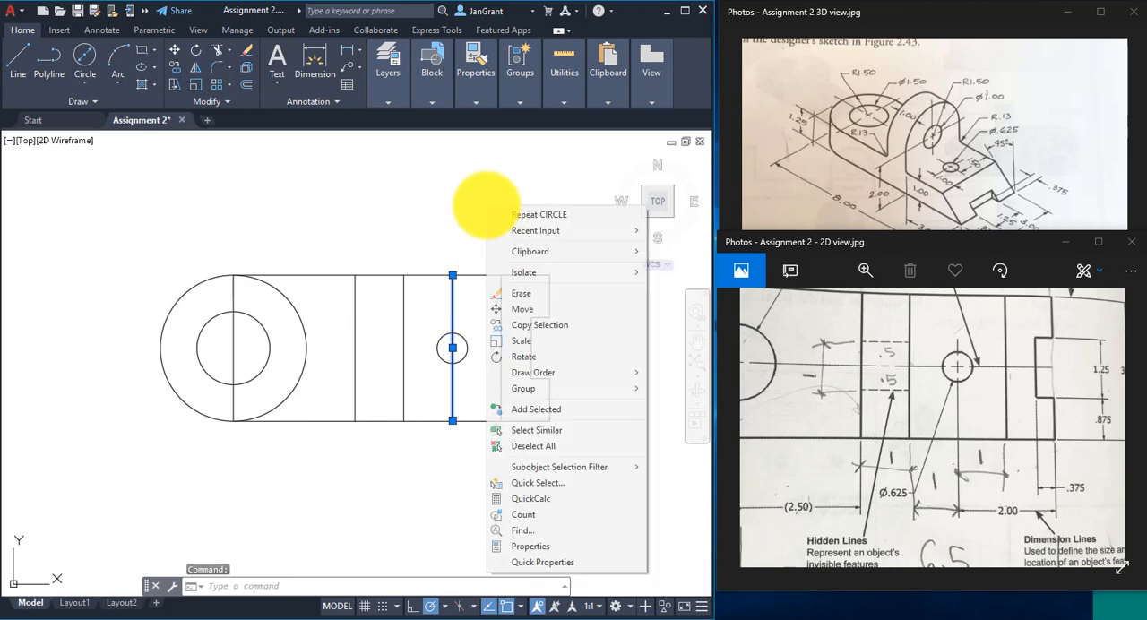
pyautogui.click(539, 293)
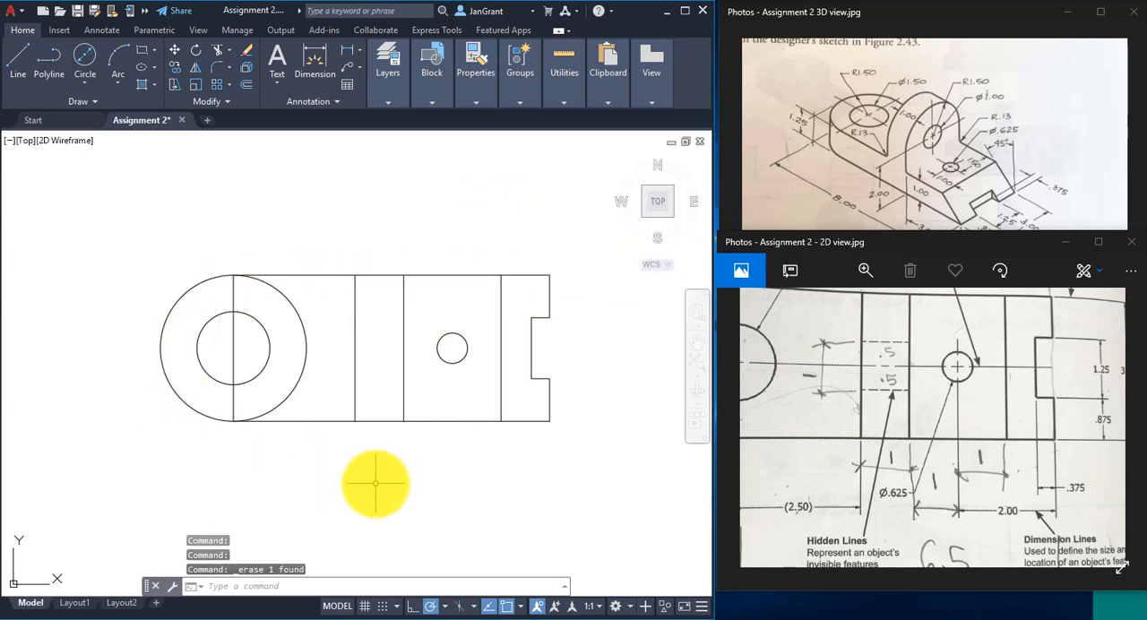
pyautogui.click(233, 355)
pyautogui.rightClick(322, 217)
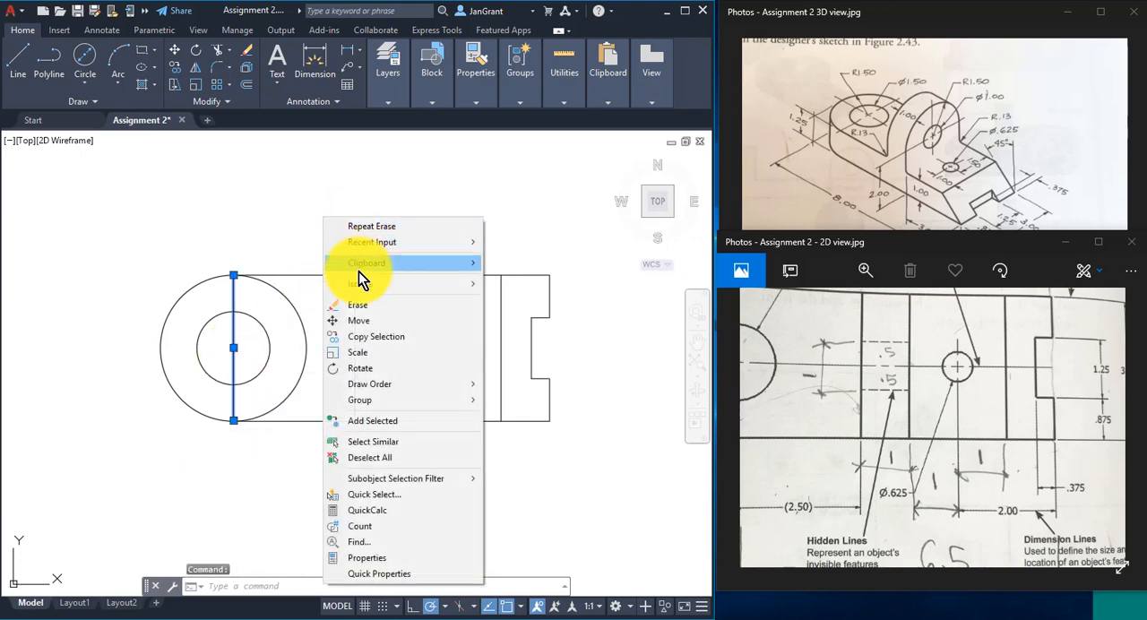
pyautogui.click(367, 304)
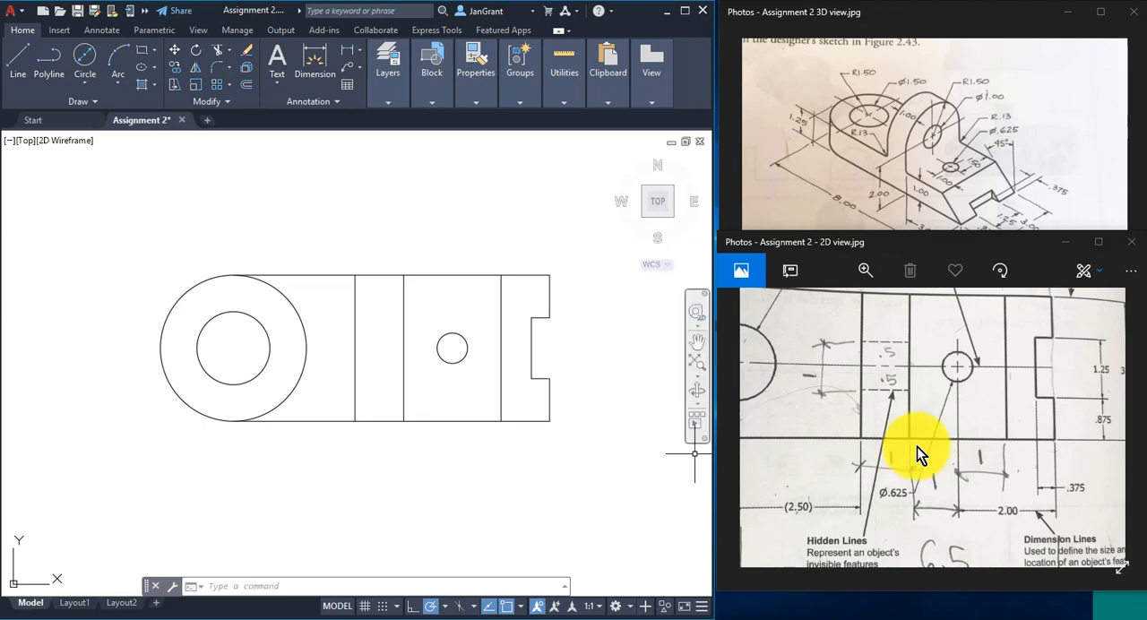
# - Trim away the right half of the large outer circle so the part's left end is a rounded arc
pyautogui.moveTo(830, 408); pyautogui.dragTo(858, 432)
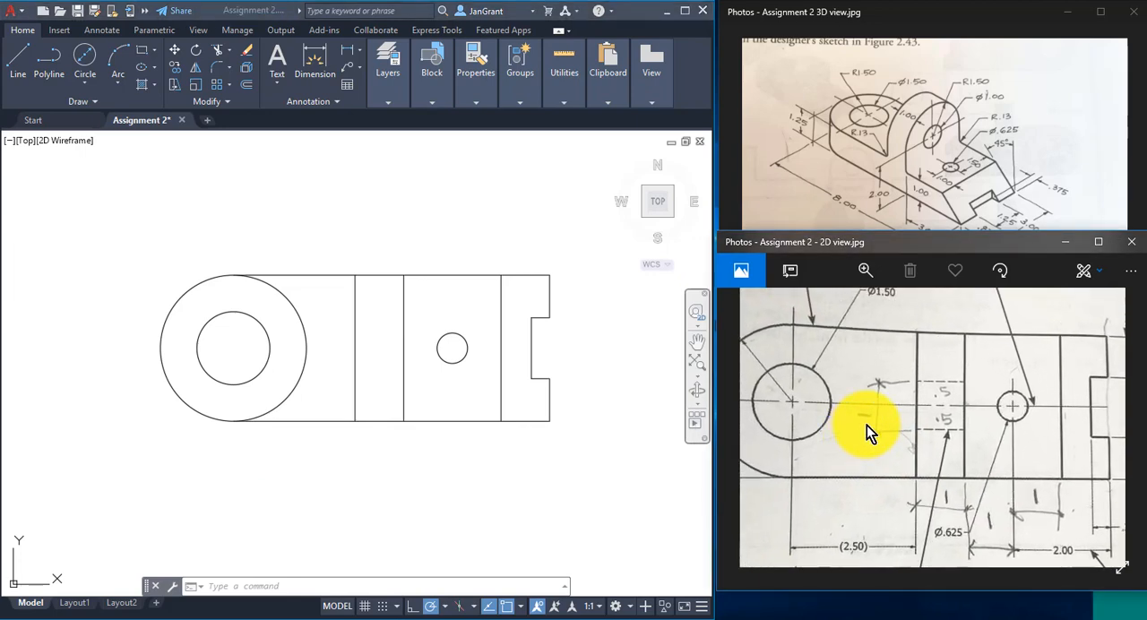
pyautogui.scroll(-2, 866, 424)
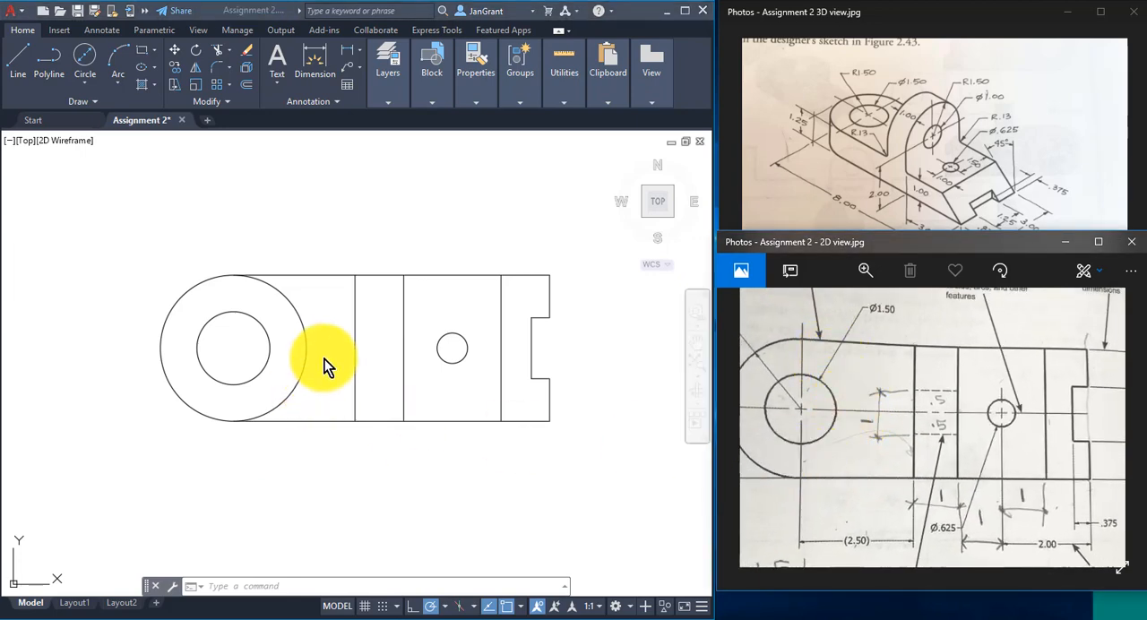
pyautogui.click(338, 391)
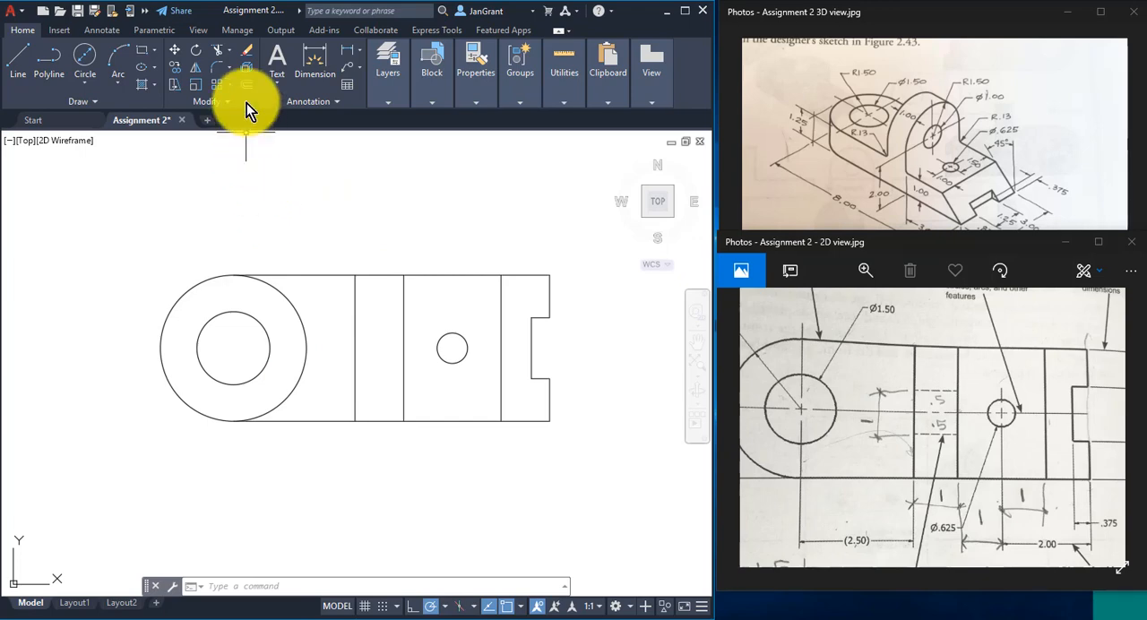
pyautogui.click(217, 50)
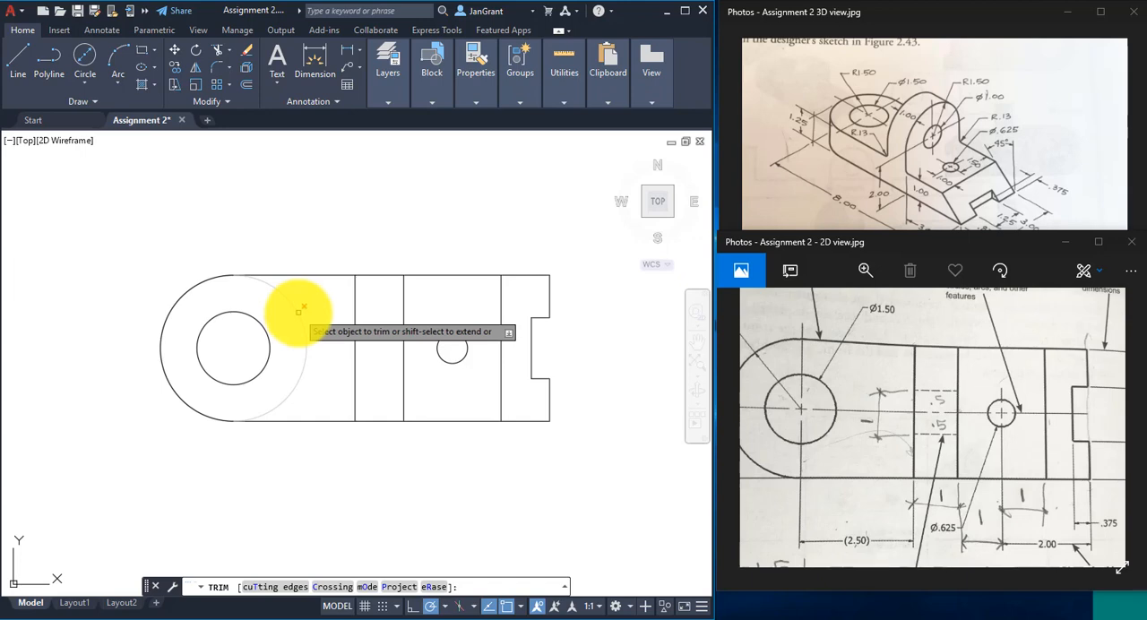
pyautogui.click(299, 311)
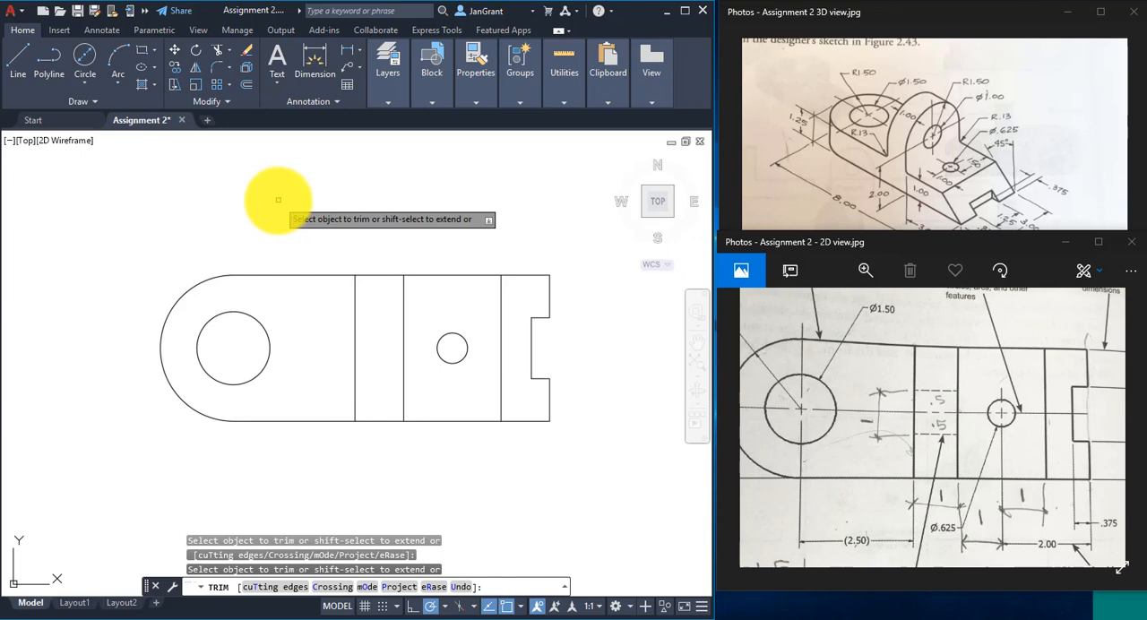
# - Finish the Trim command on the part's outline
pyautogui.rightClick(279, 202)
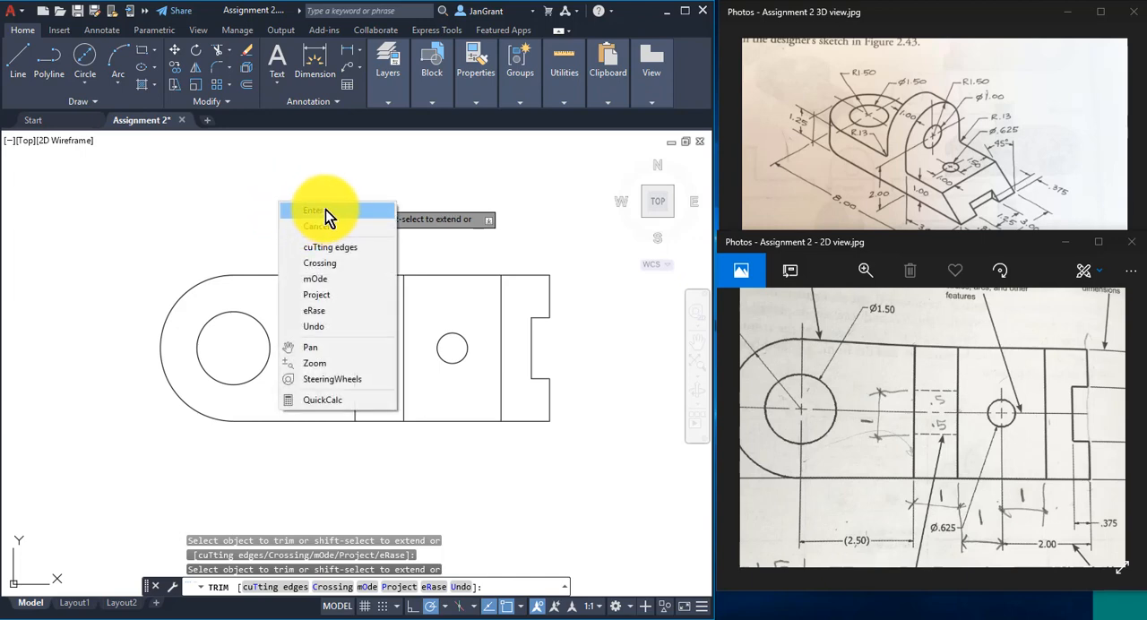
pyautogui.click(325, 210)
pyautogui.moveTo(536, 473); pyautogui.dragTo(515, 451, button='middle')
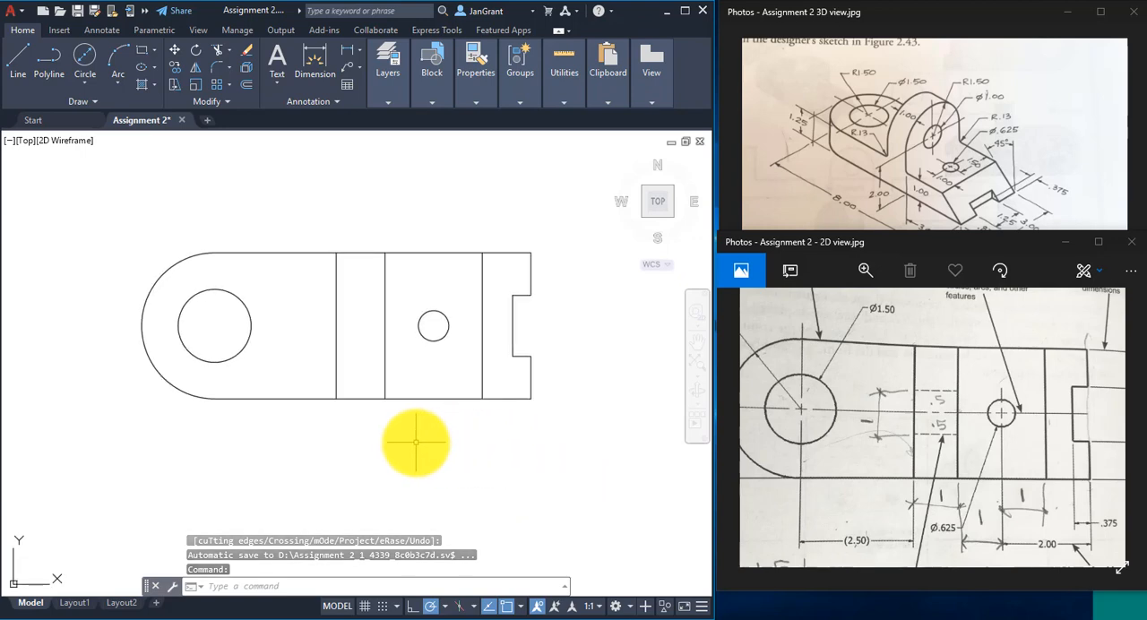
pyautogui.scroll(2, 409, 433)
pyautogui.scroll(-2, 407, 433)
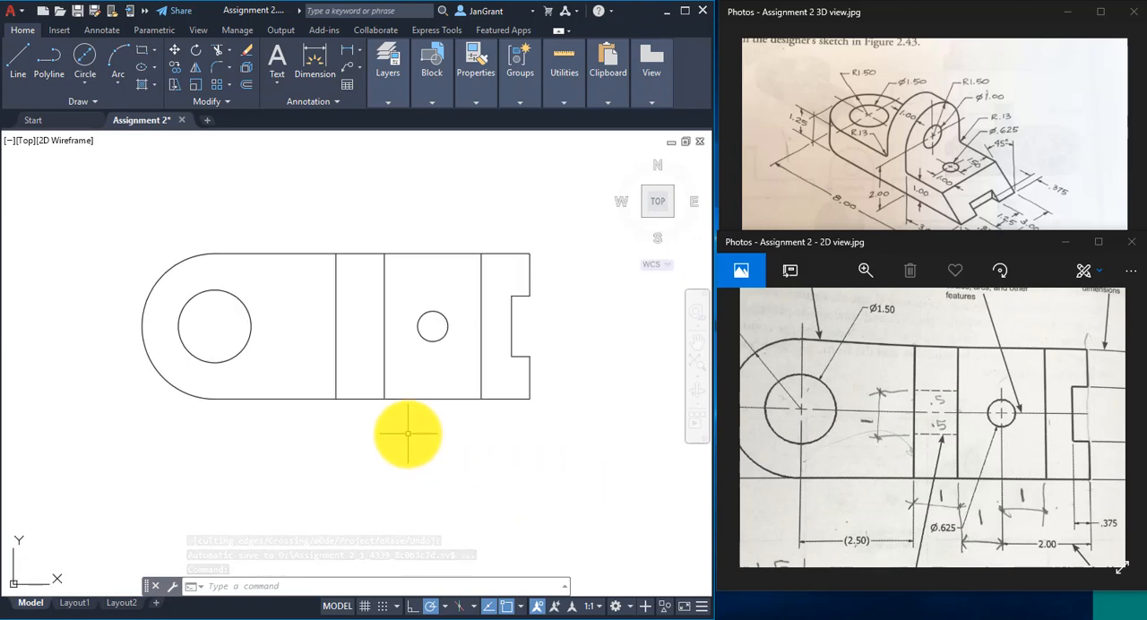
pyautogui.scroll(2, 407, 428)
pyautogui.moveTo(407, 428); pyautogui.dragTo(436, 450, button='middle')
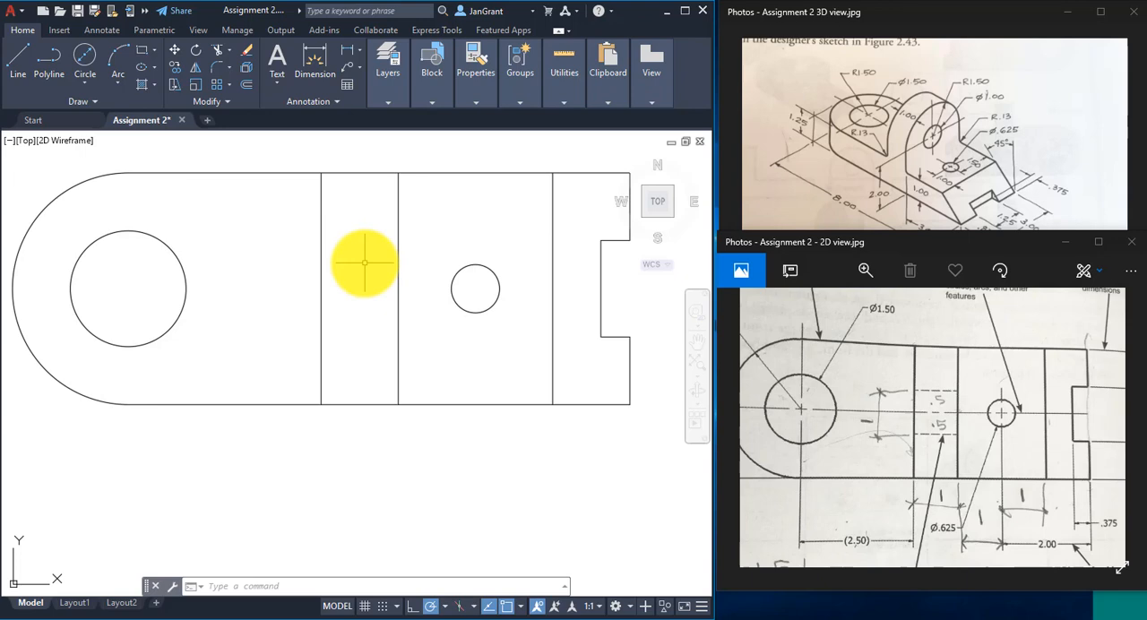
# - Widen the drawing window over the reference images and make the hidden layer current
pyautogui.moveTo(995, 422); pyautogui.dragTo(906, 415)
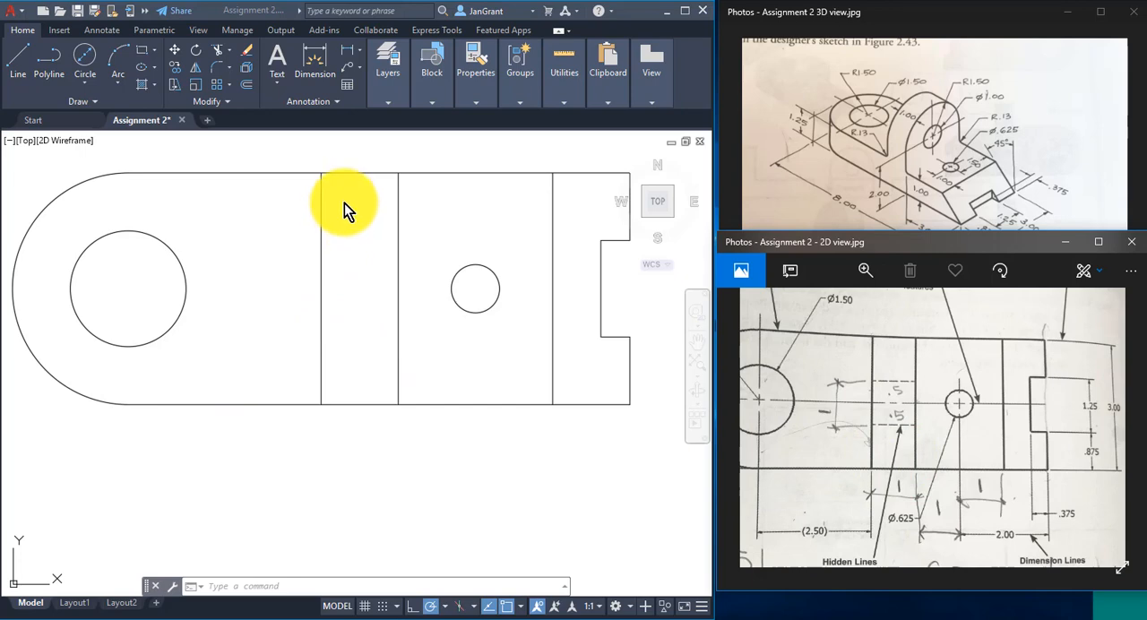
pyautogui.click(394, 96)
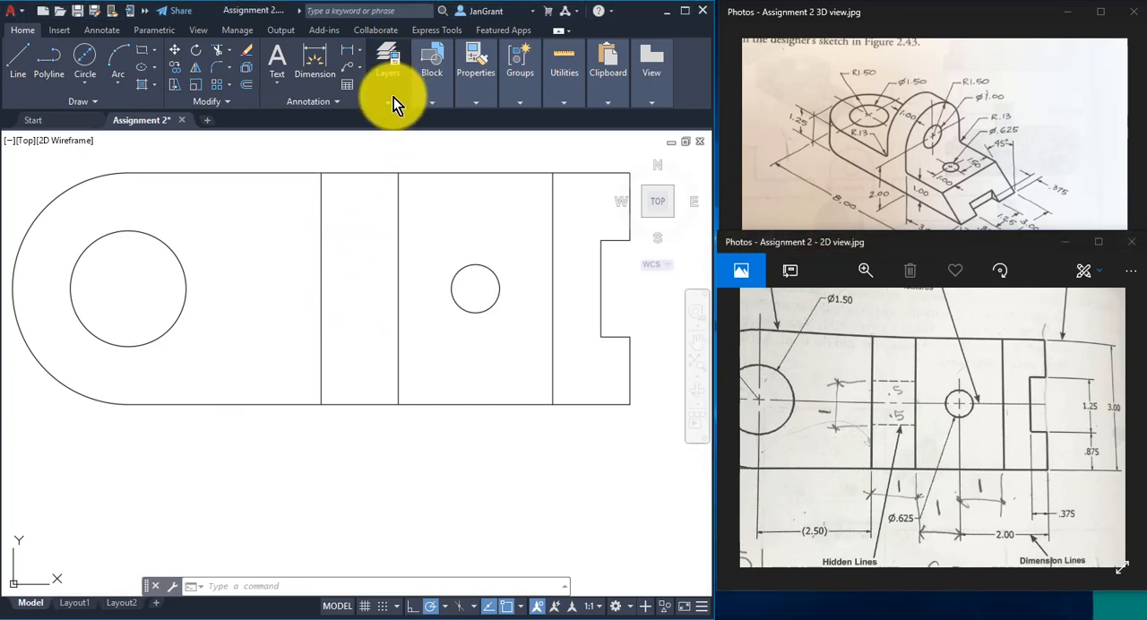
pyautogui.click(383, 99)
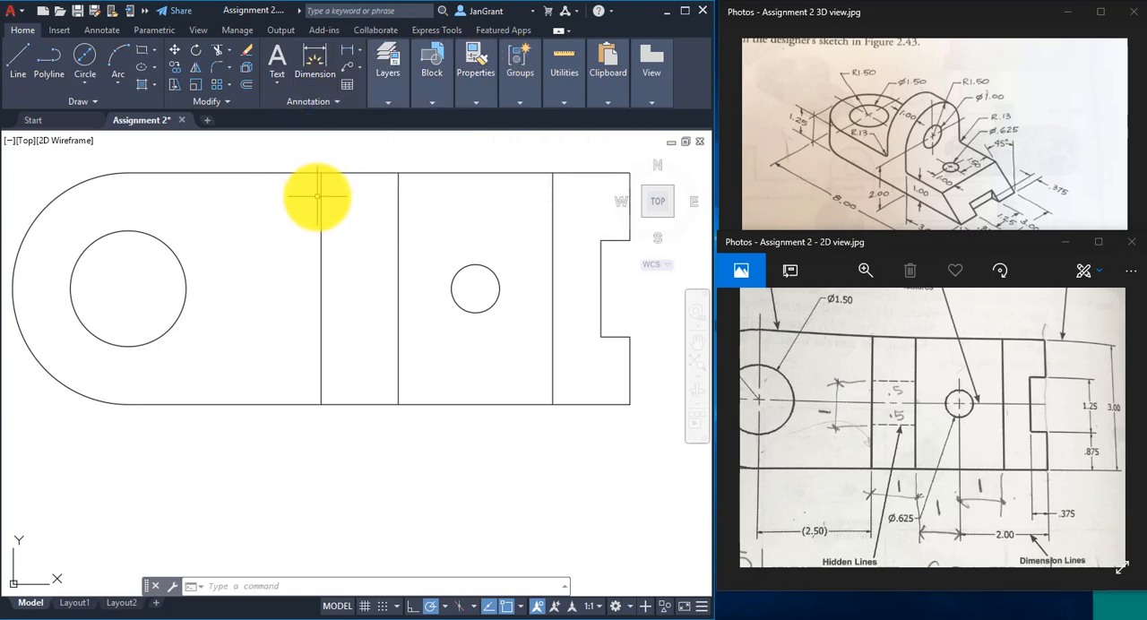
pyautogui.click(714, 174)
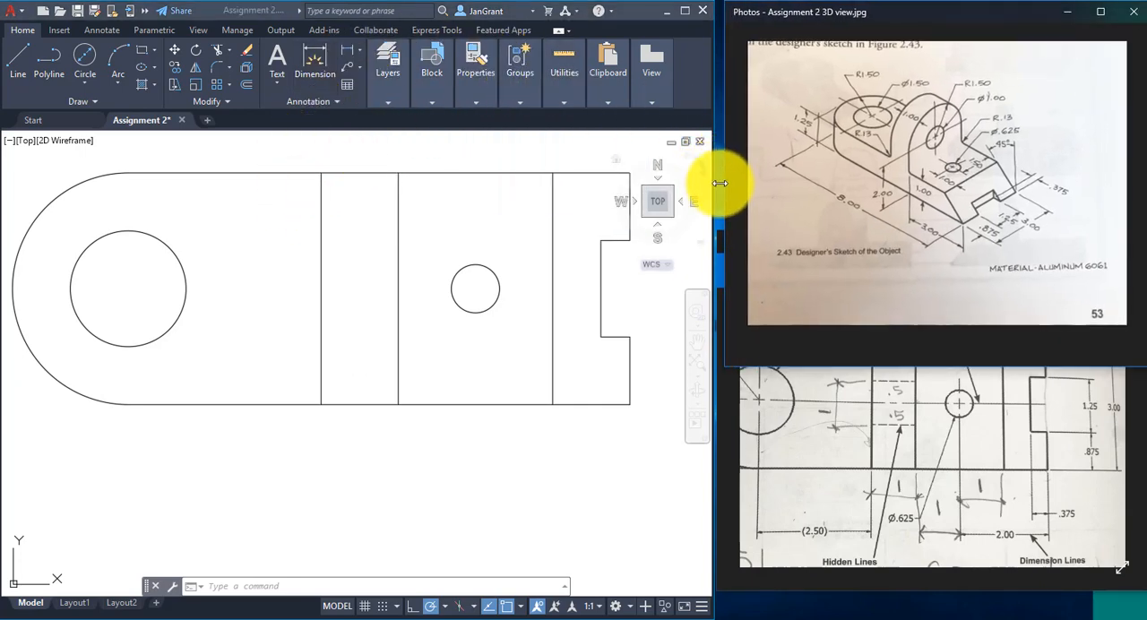
pyautogui.moveTo(711, 192)
pyautogui.mouseDown()
pyautogui.moveTo(883, 205)
pyautogui.moveTo(842, 206)
pyautogui.mouseUp()
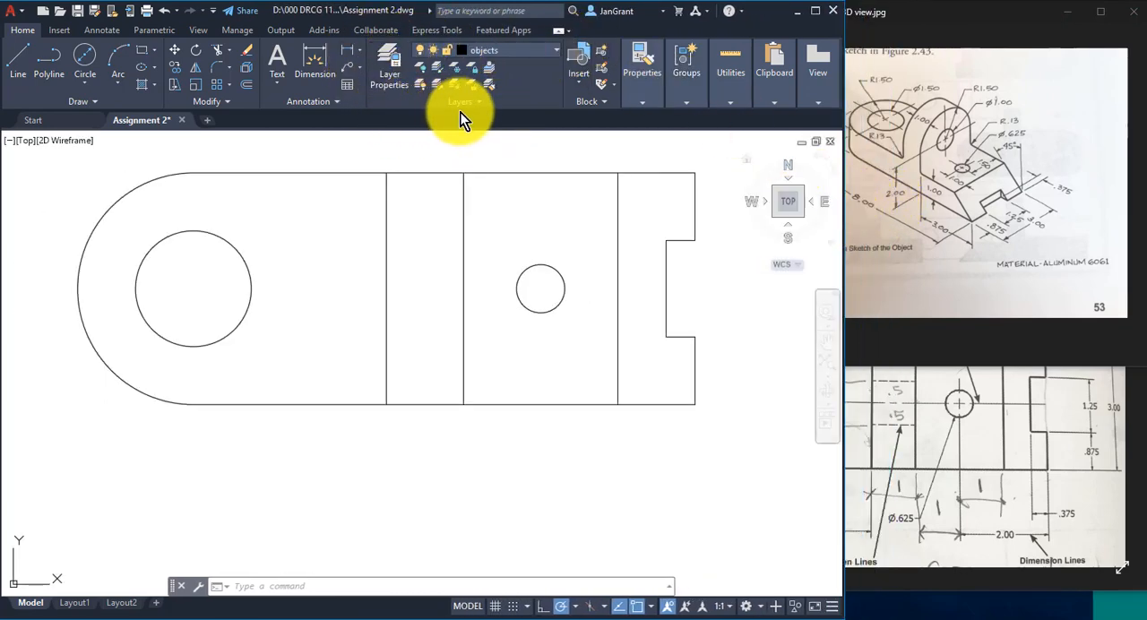
pyautogui.click(533, 50)
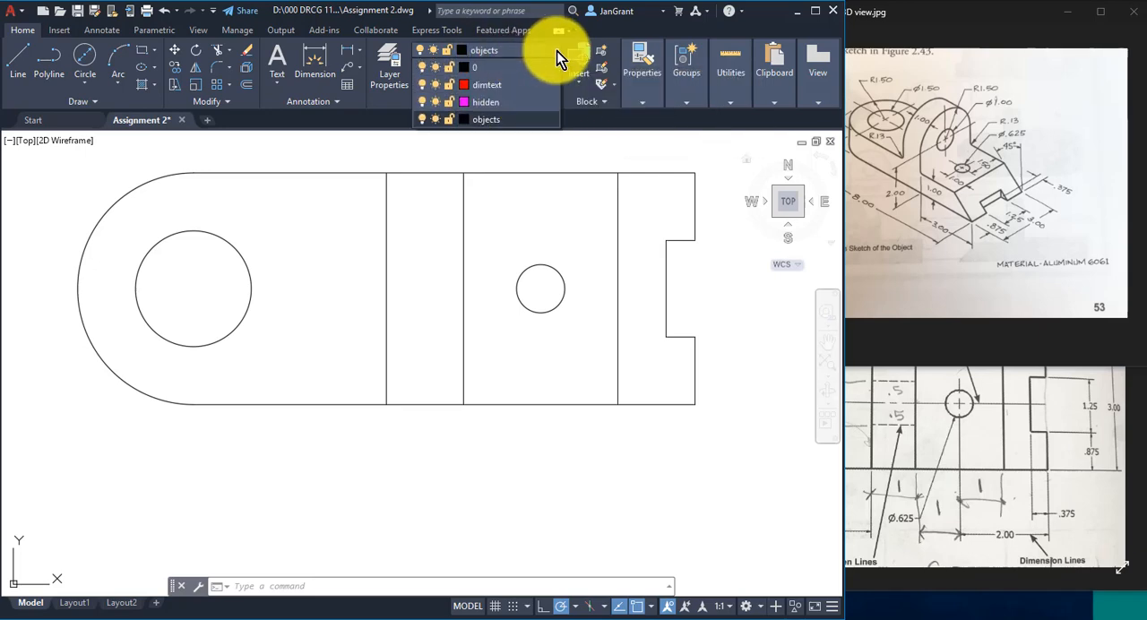
pyautogui.click(490, 104)
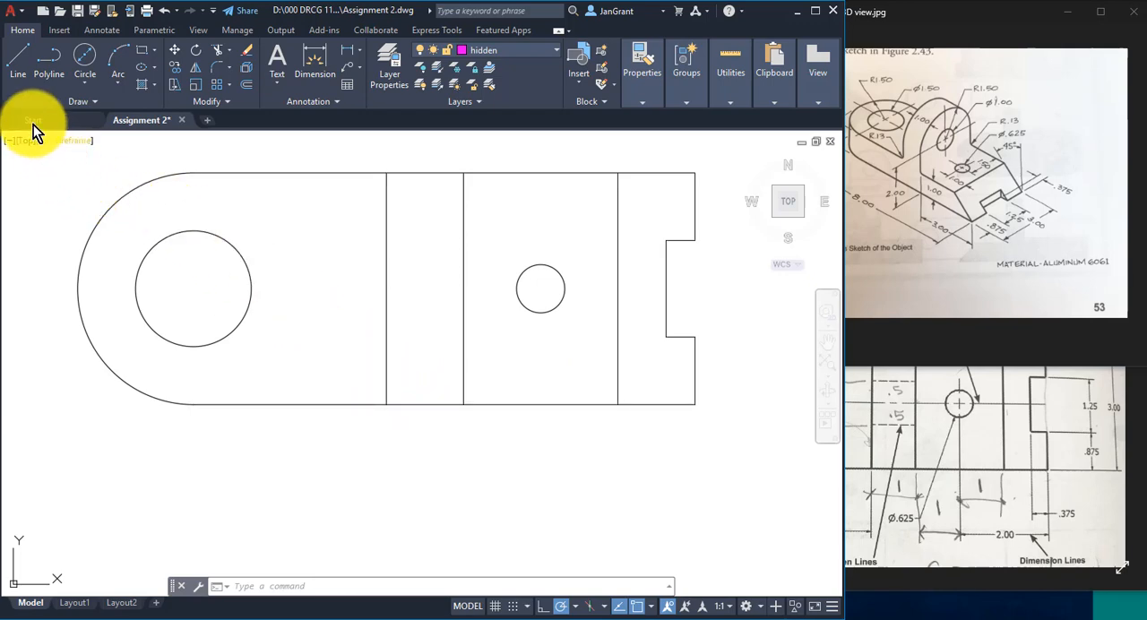
# - Draw a horizontal hidden line between the first two interior vertical lines, 1 unit above the part's bottom edge
pyautogui.click(13, 70)
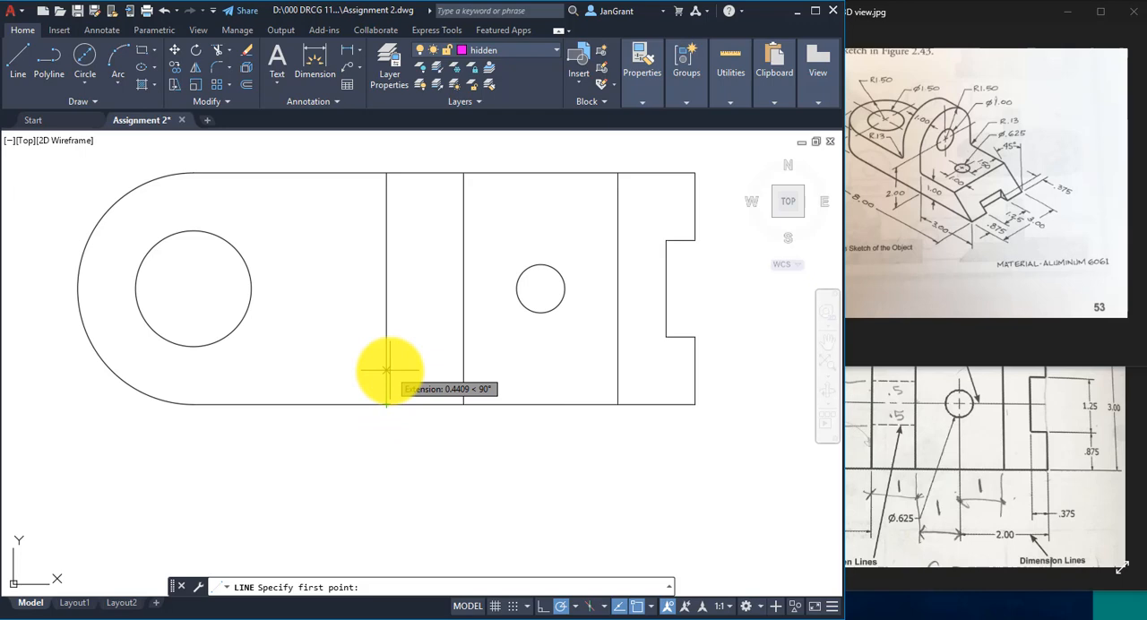
pyautogui.write('1')
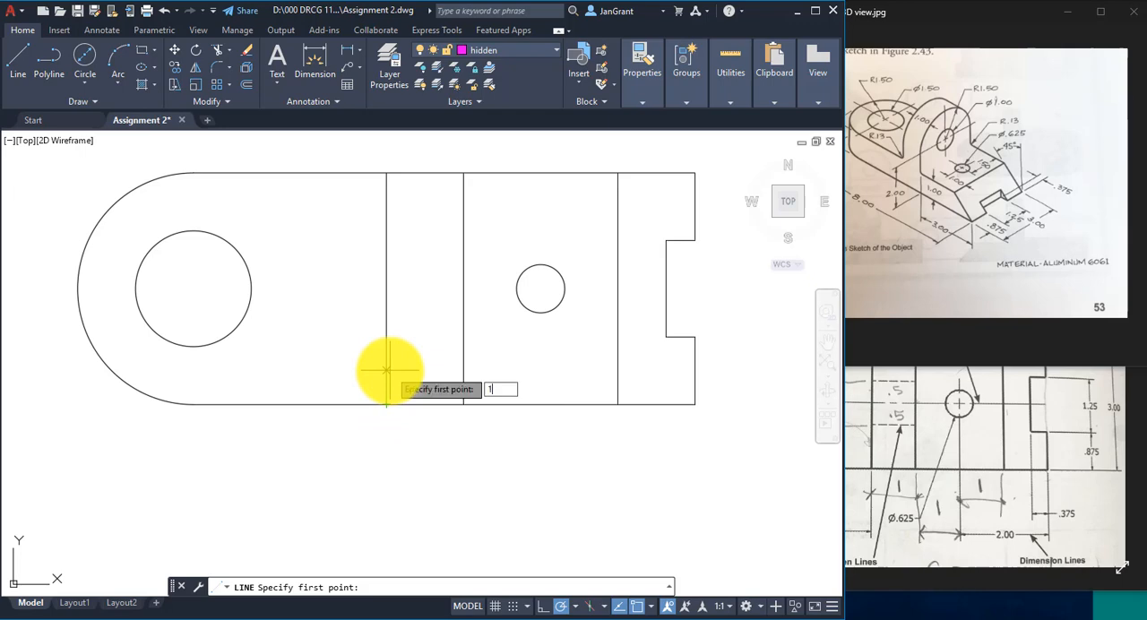
pyautogui.press('Return')
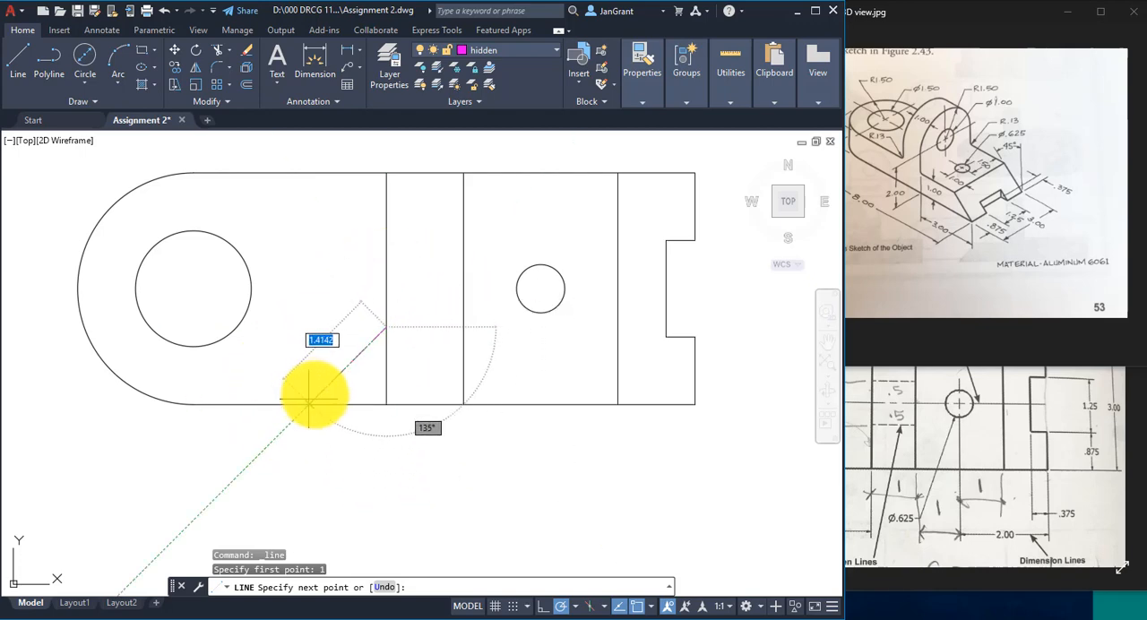
pyautogui.click(464, 327)
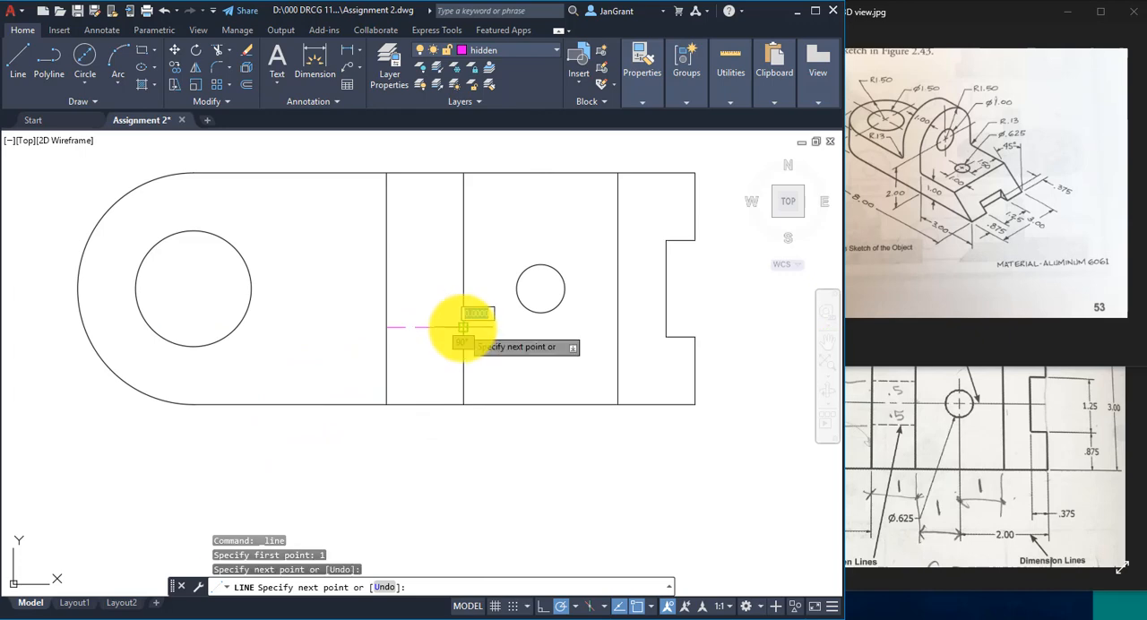
pyautogui.rightClick(497, 238)
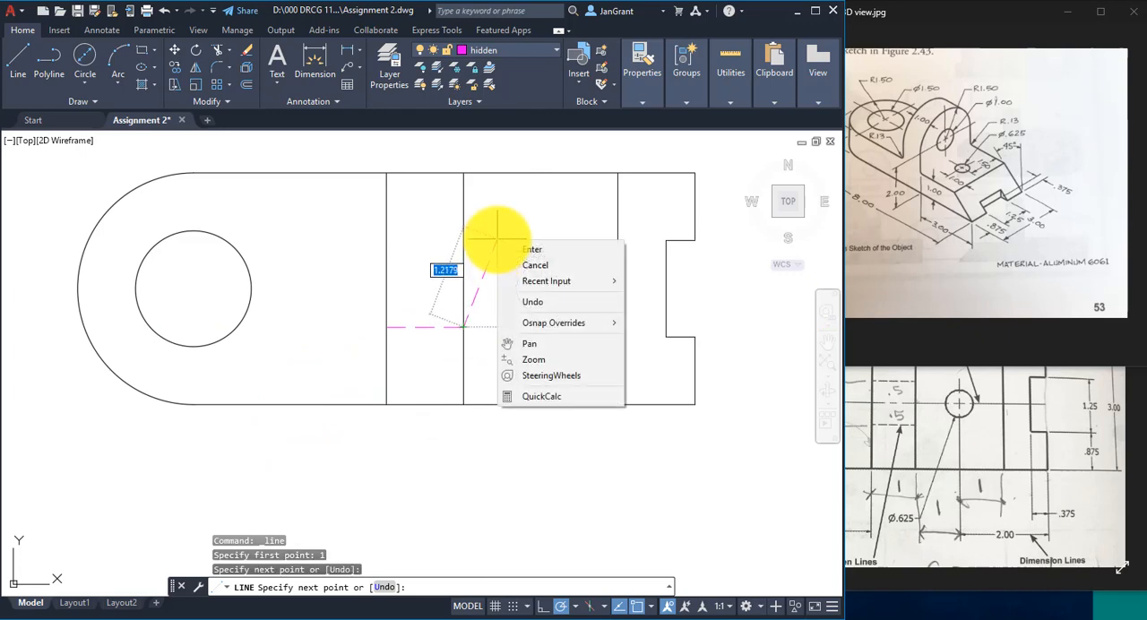
pyautogui.click(514, 248)
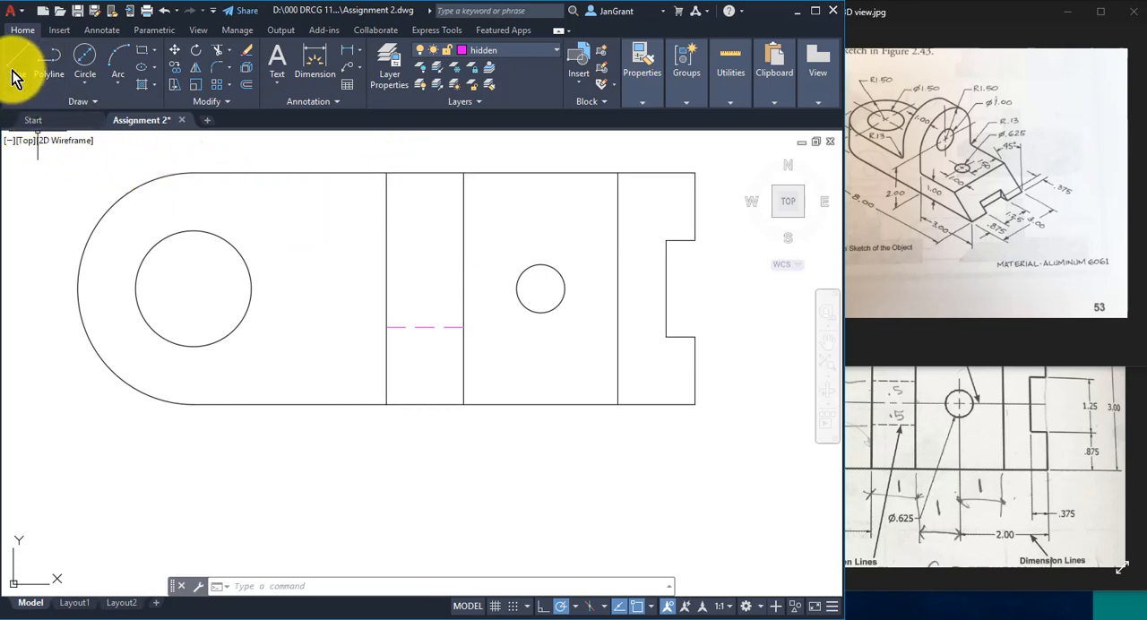
# - Draw a second horizontal hidden line between the same two vertical lines, 1 unit below the part's top edge
pyautogui.rightClick(205, 202)
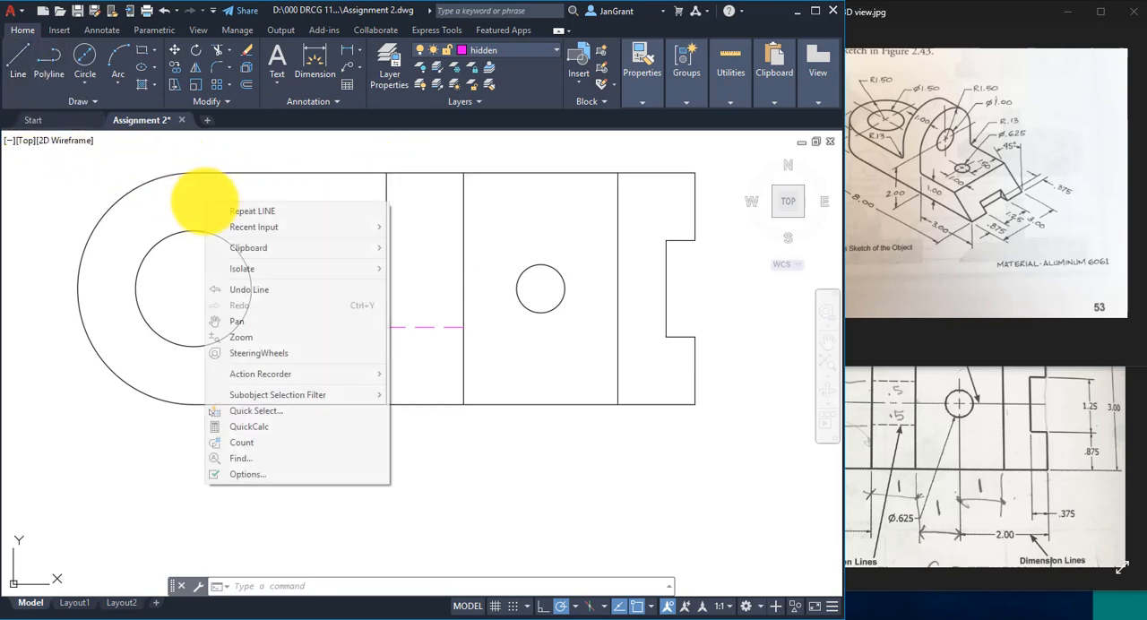
pyautogui.click(260, 212)
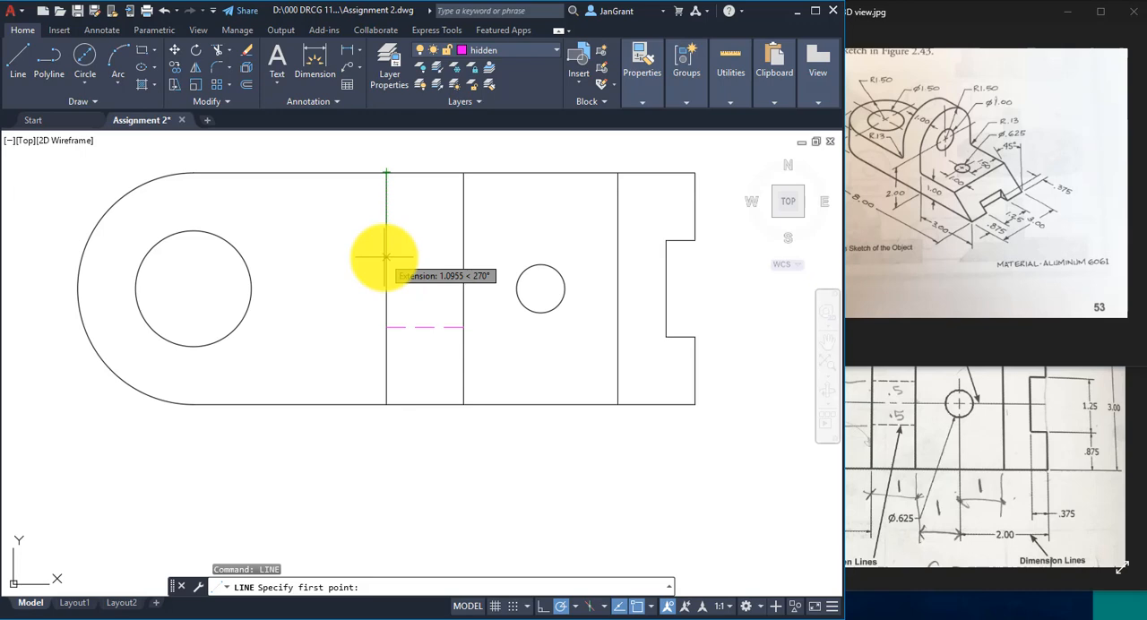
pyautogui.write('1')
pyautogui.press('Return')
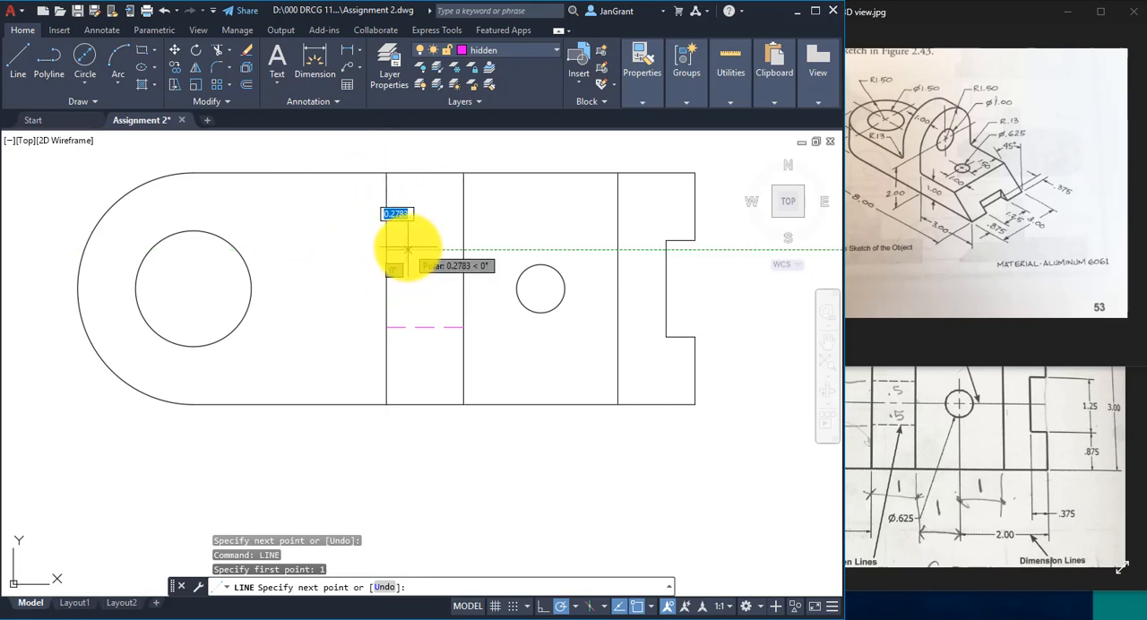
pyautogui.click(462, 249)
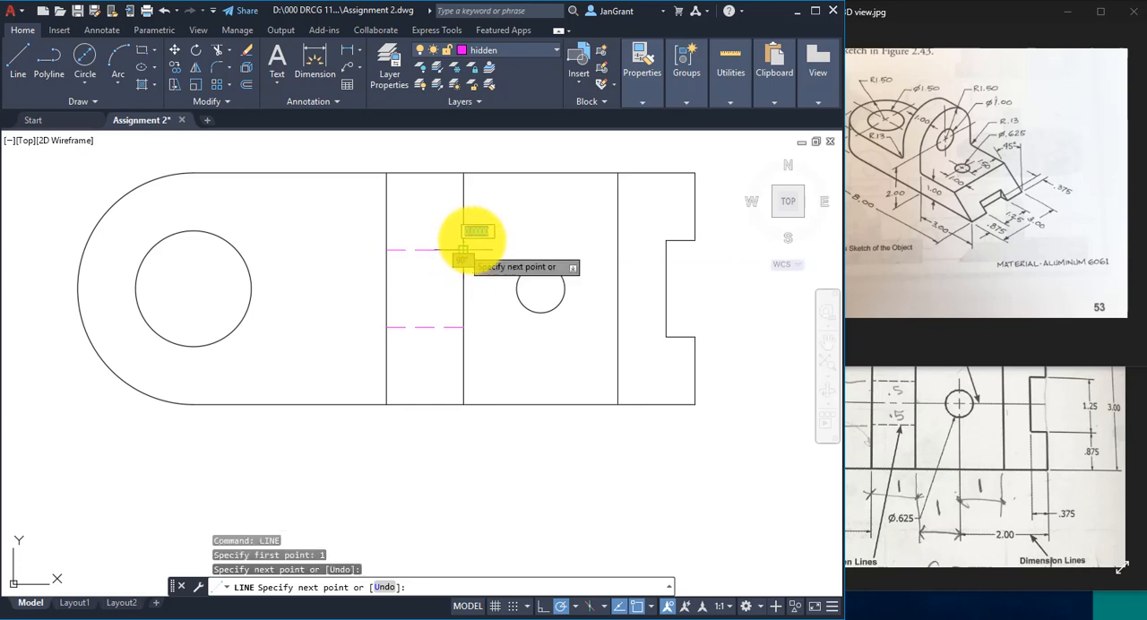
pyautogui.rightClick(517, 199)
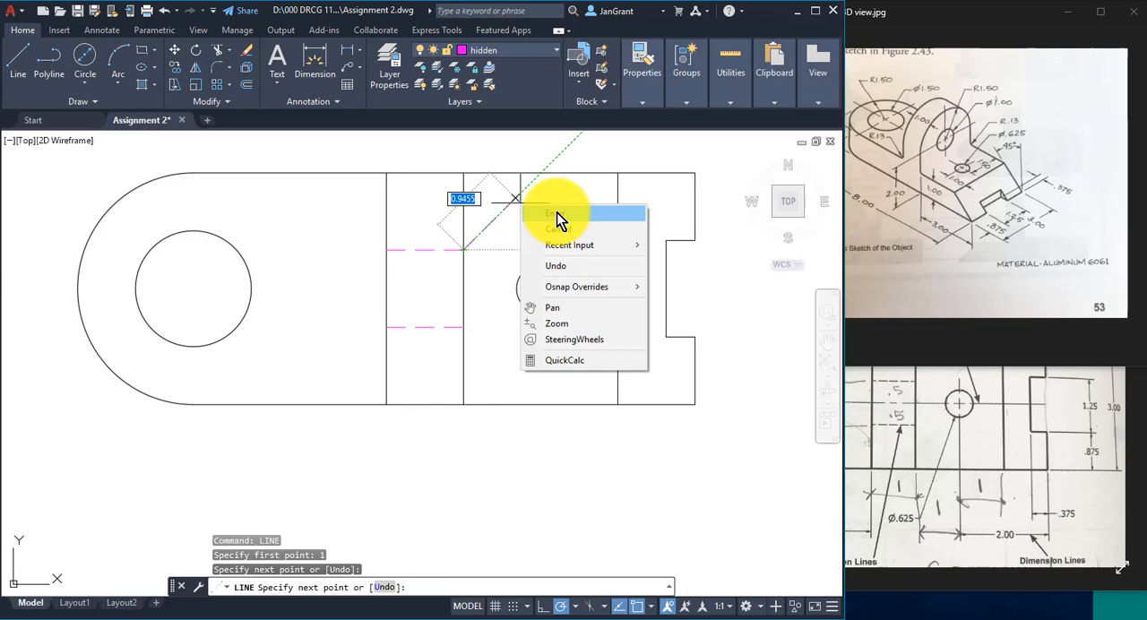
pyautogui.click(556, 212)
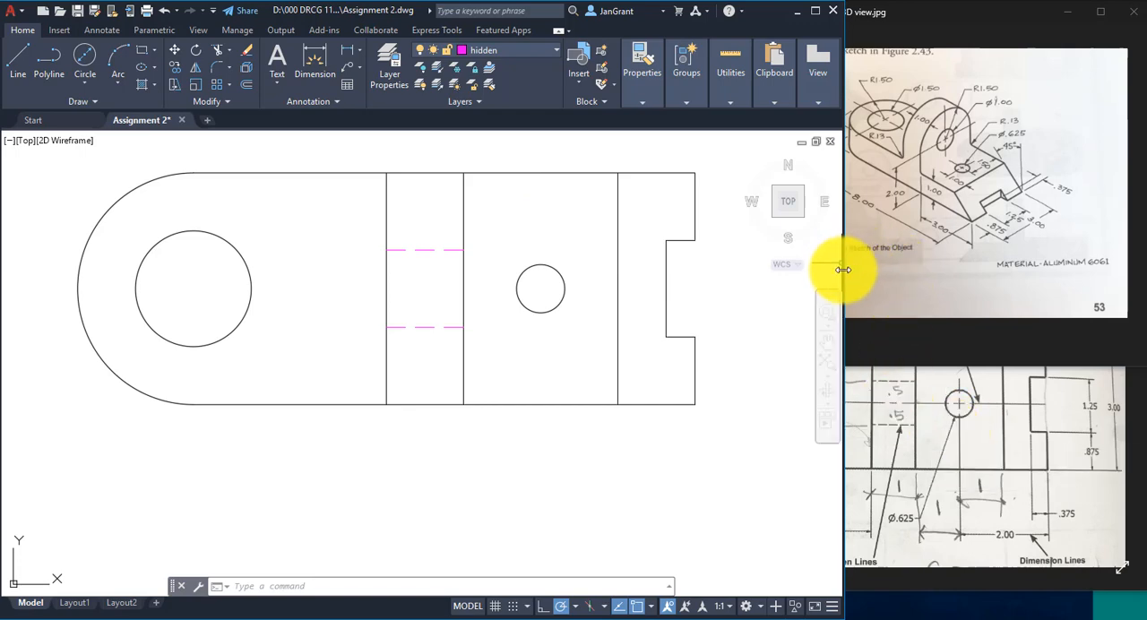
# - Narrow the drawing window and examine the hidden lines' dash pattern in the 2D reference image
pyautogui.moveTo(843, 263)
pyautogui.mouseDown()
pyautogui.moveTo(704, 287)
pyautogui.moveTo(730, 297)
pyautogui.mouseUp()
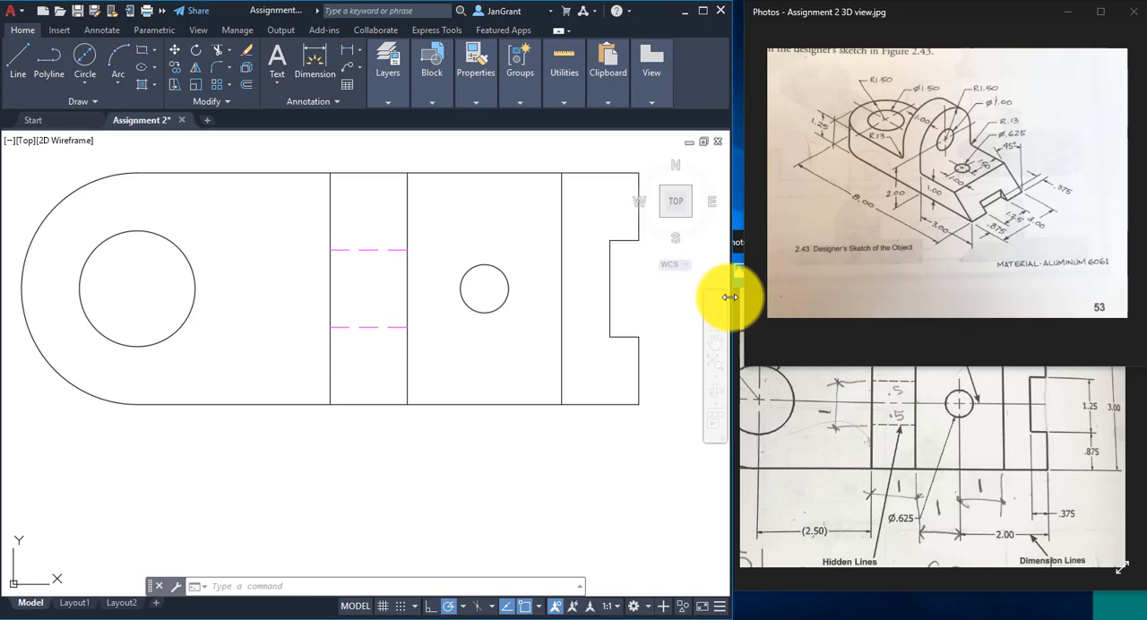
pyautogui.click(948, 436)
pyautogui.scroll(-3, 922, 399)
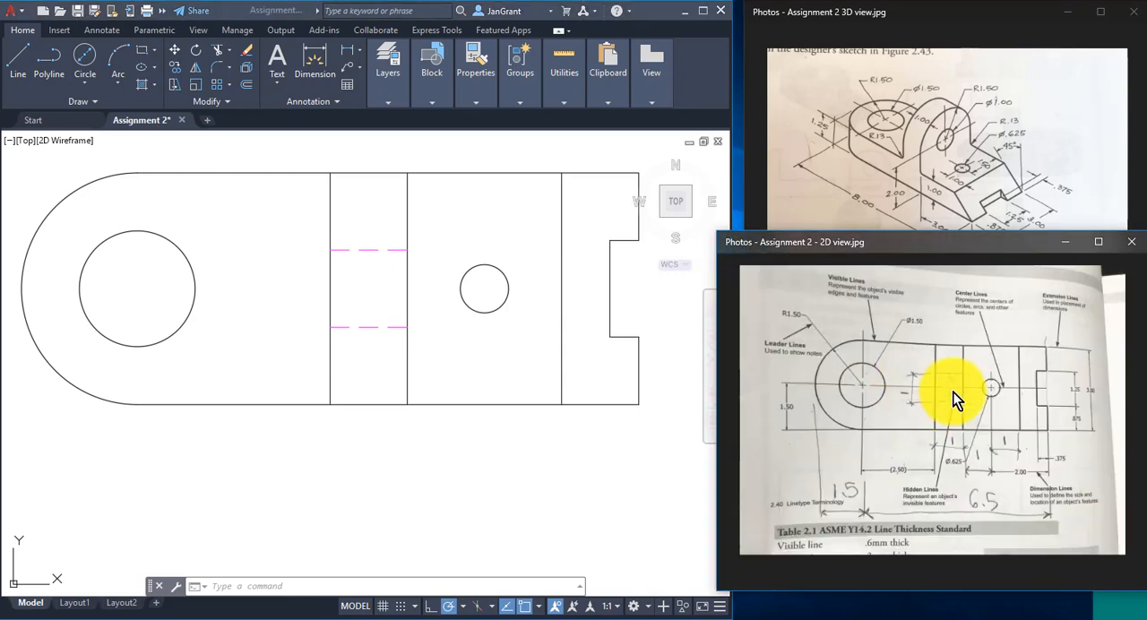
pyautogui.scroll(5, 960, 388)
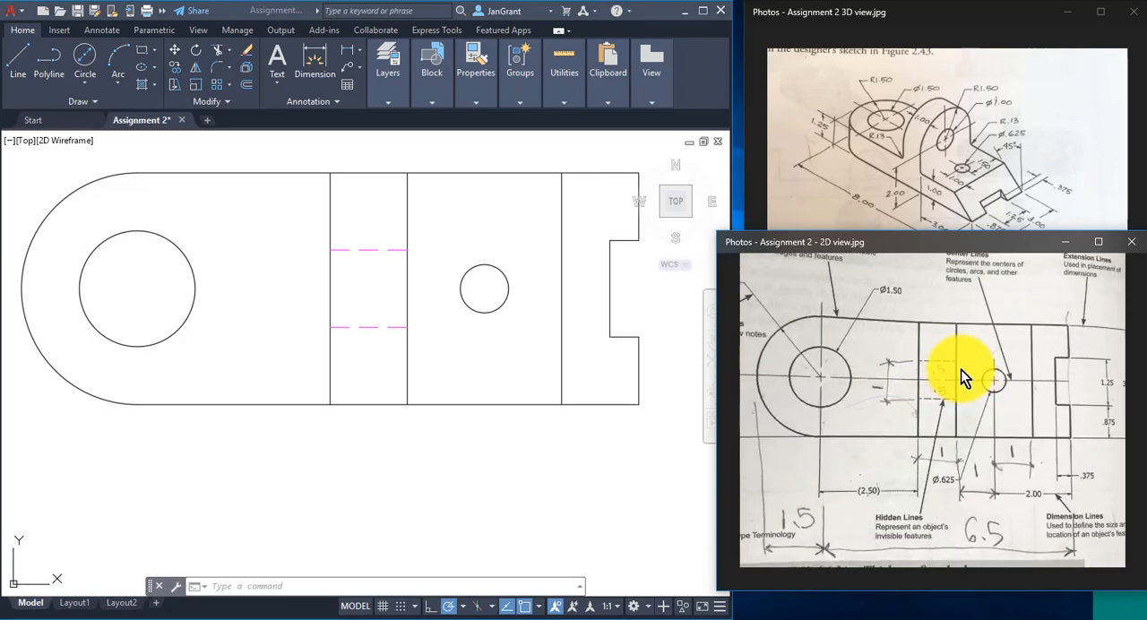
pyautogui.scroll(2, 954, 370)
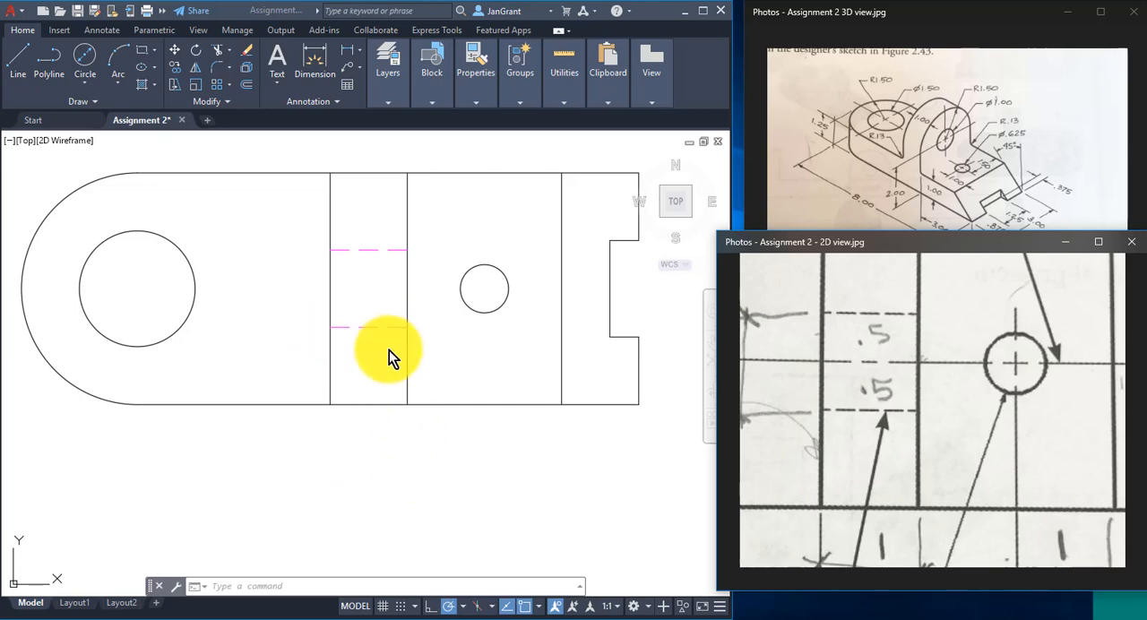
# - Set the global linetype scale (LTSCALE) to .5 to shorten the hidden lines' dashes
pyautogui.click(240, 584)
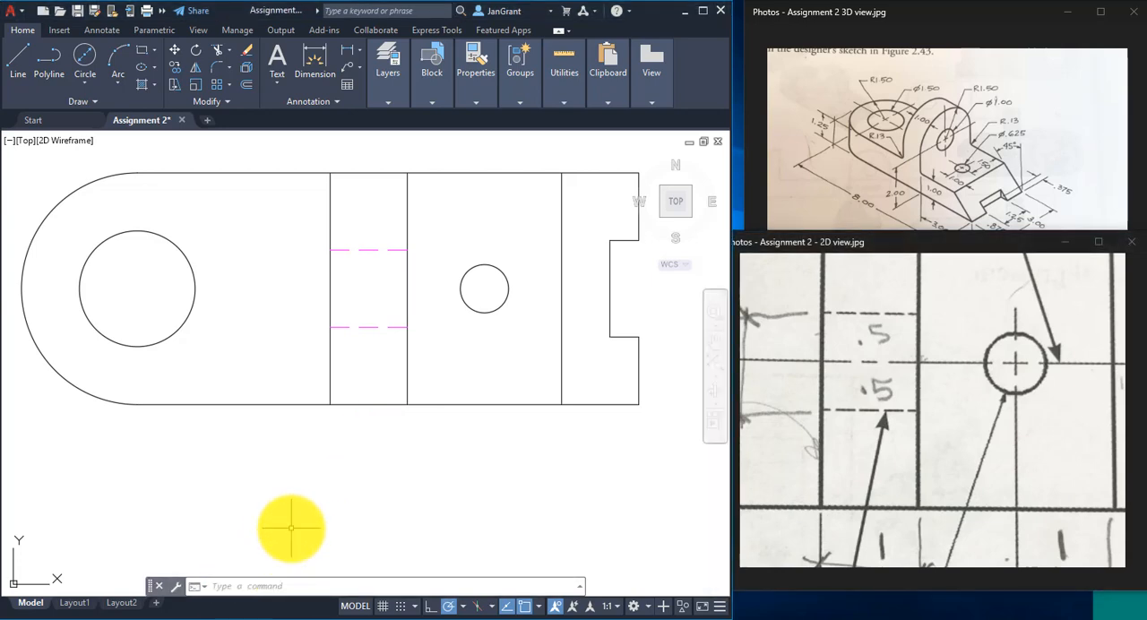
pyautogui.write('l')
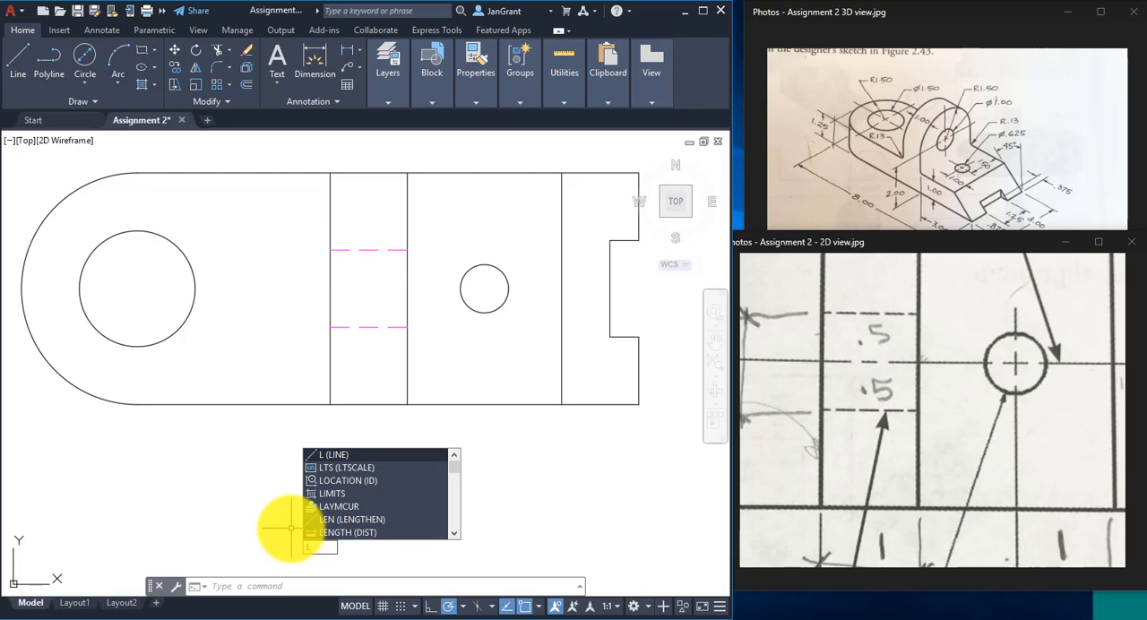
pyautogui.write('tscal')
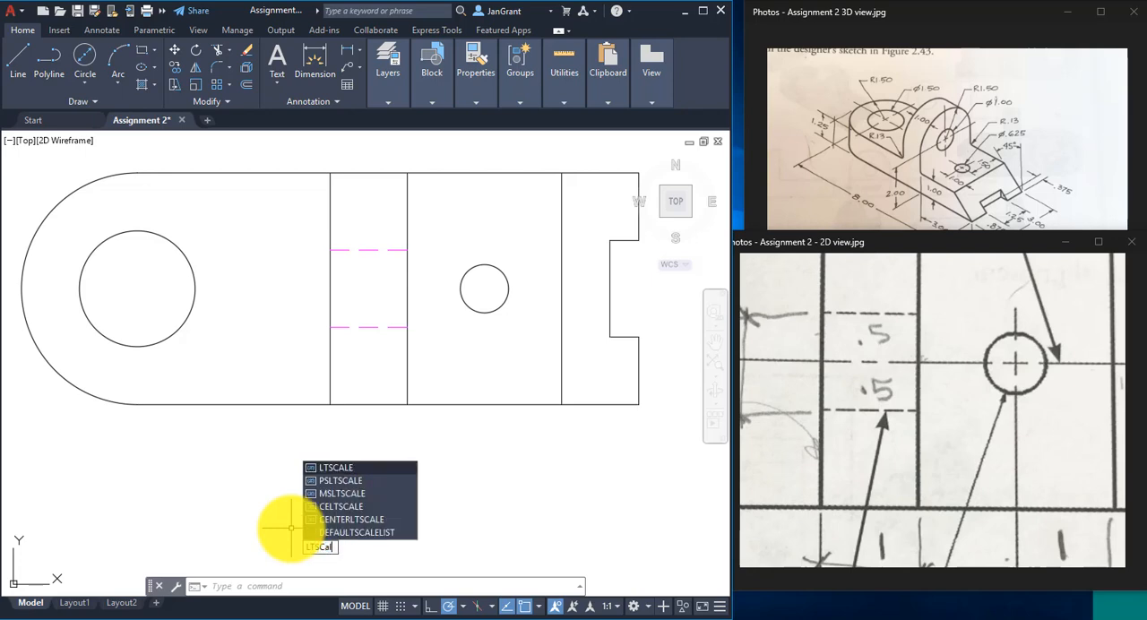
pyautogui.write('e')
pyautogui.press('Return')
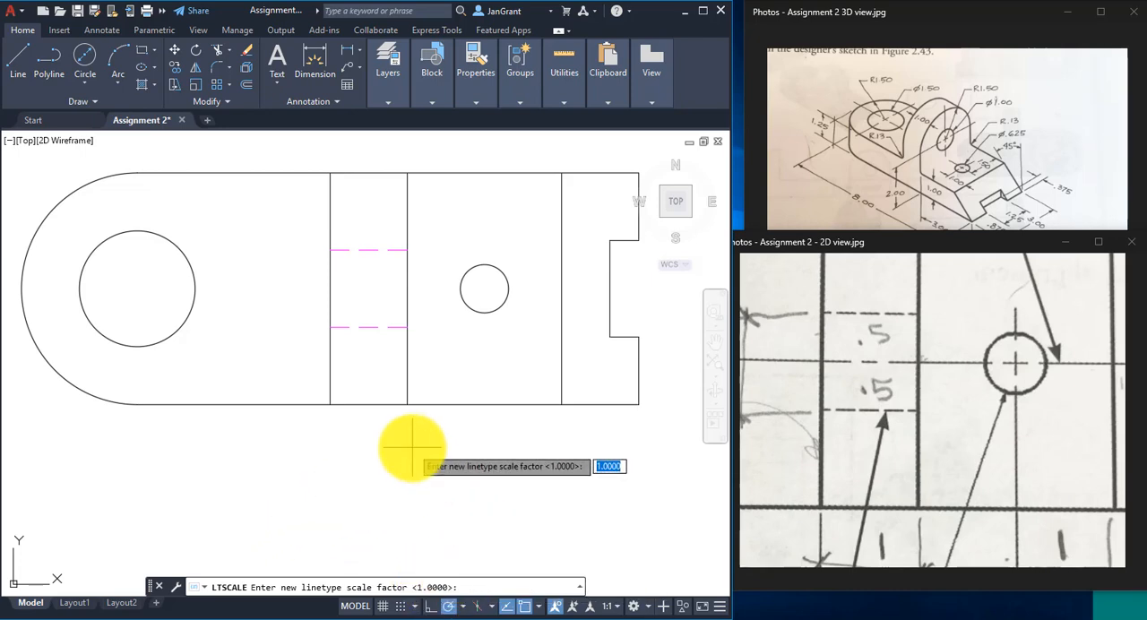
pyautogui.write('.5')
pyautogui.press('Return')
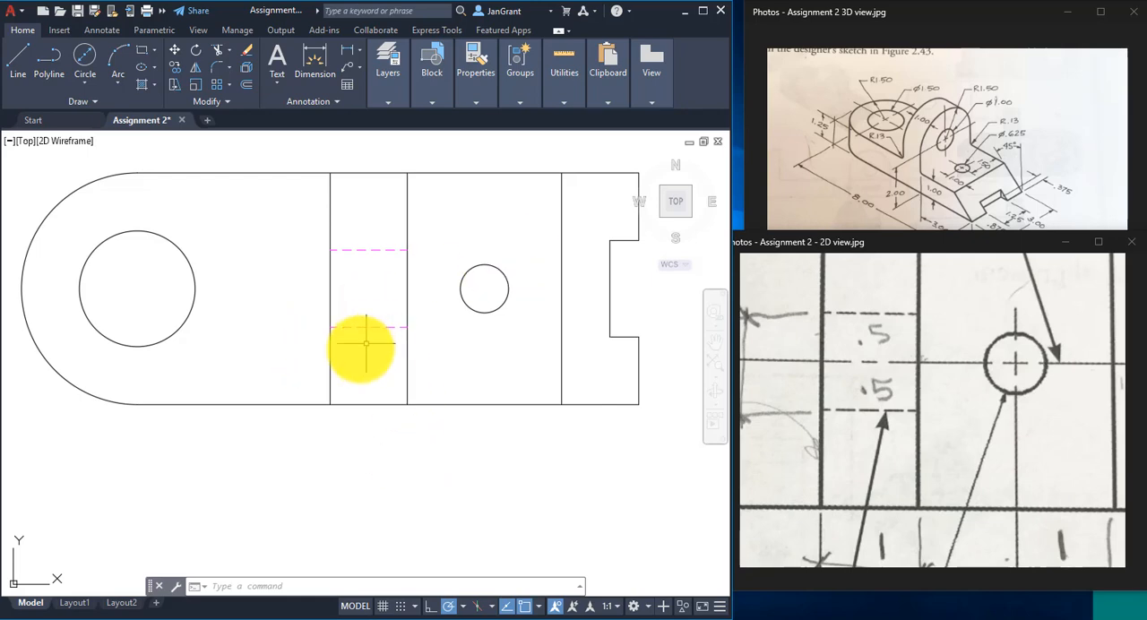
# - Set the global linetype scale (LTSCALE) to .75
pyautogui.rightClick(274, 442)
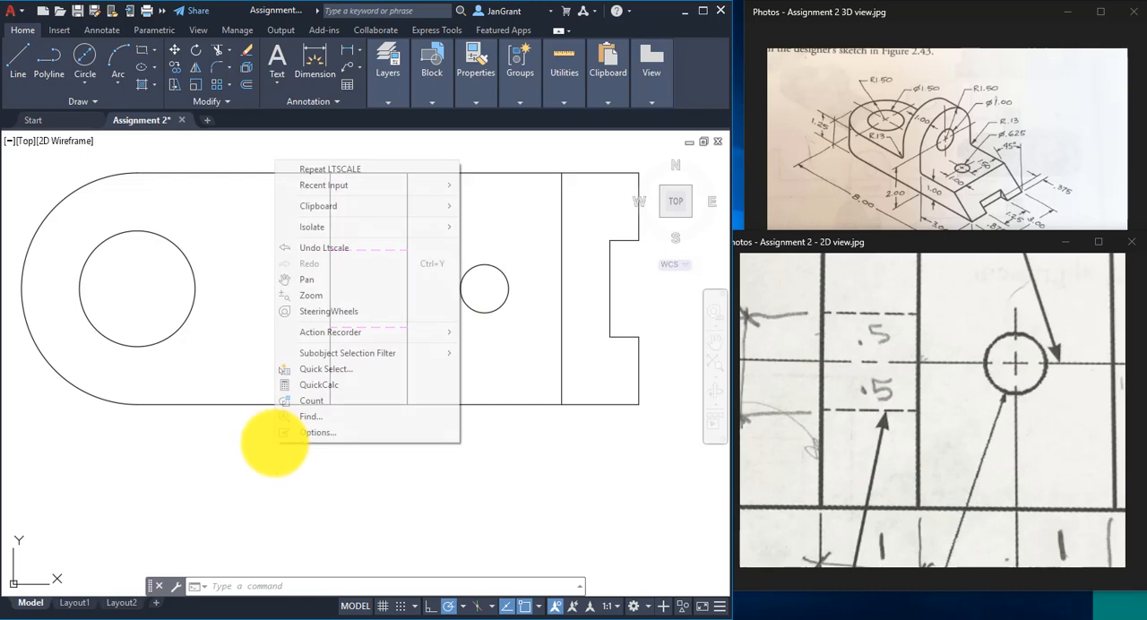
pyautogui.click(368, 168)
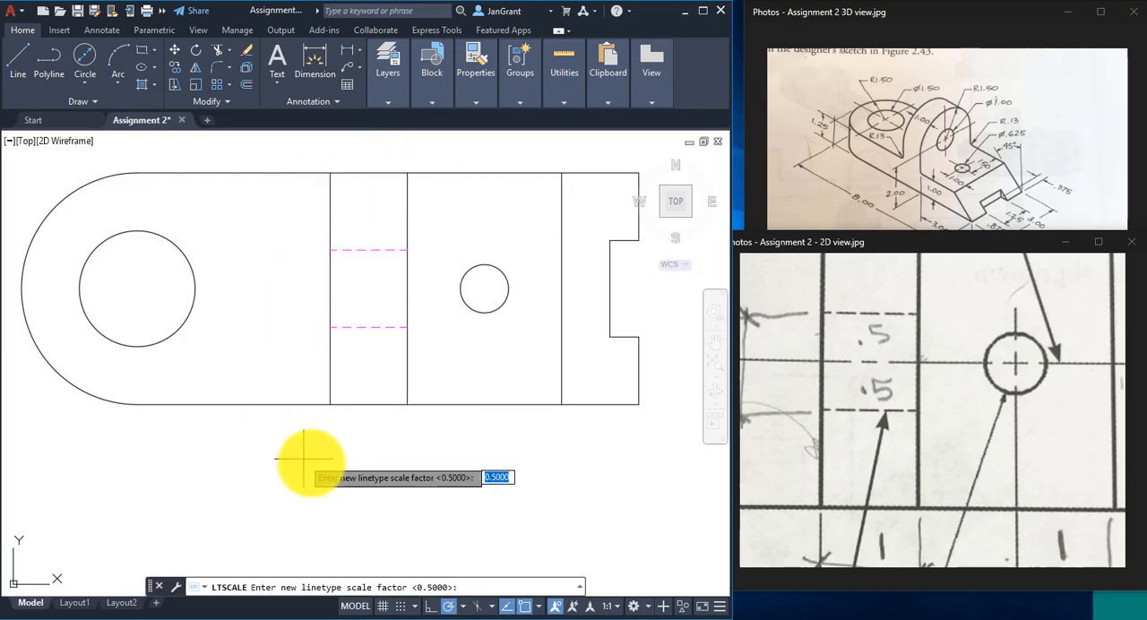
pyautogui.write('.75')
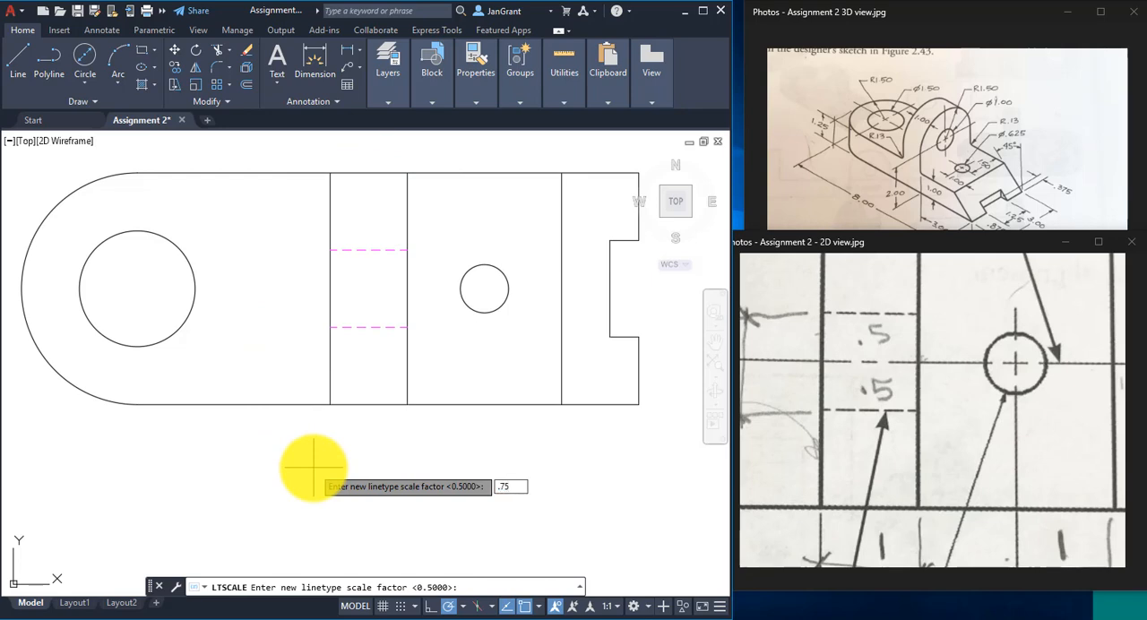
pyautogui.press('Return')
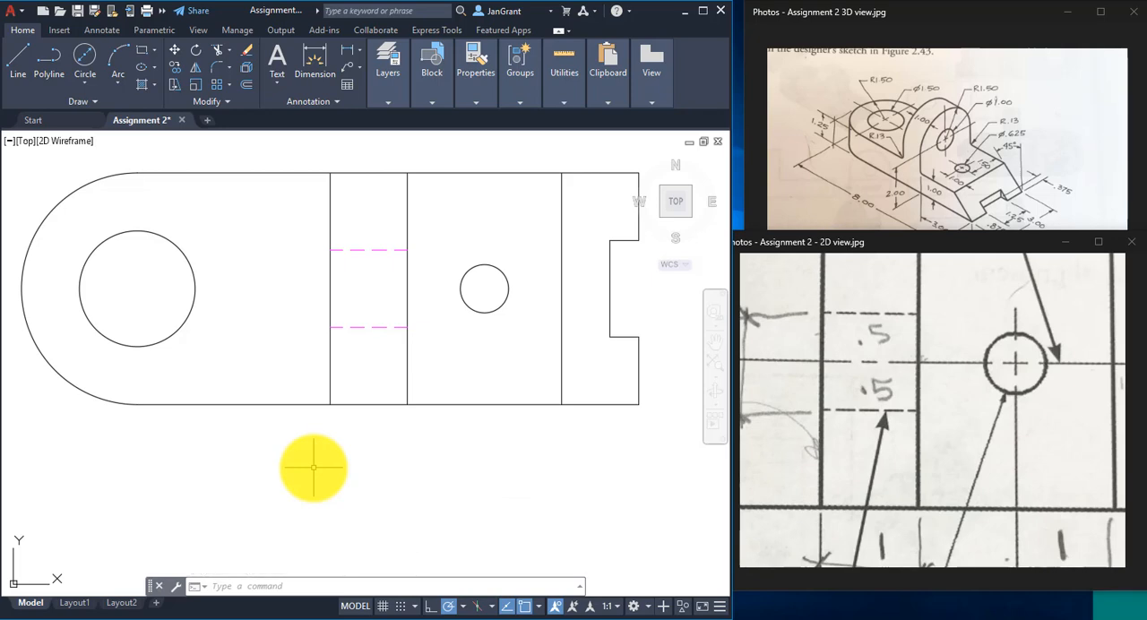
pyautogui.scroll(-2, 323, 452)
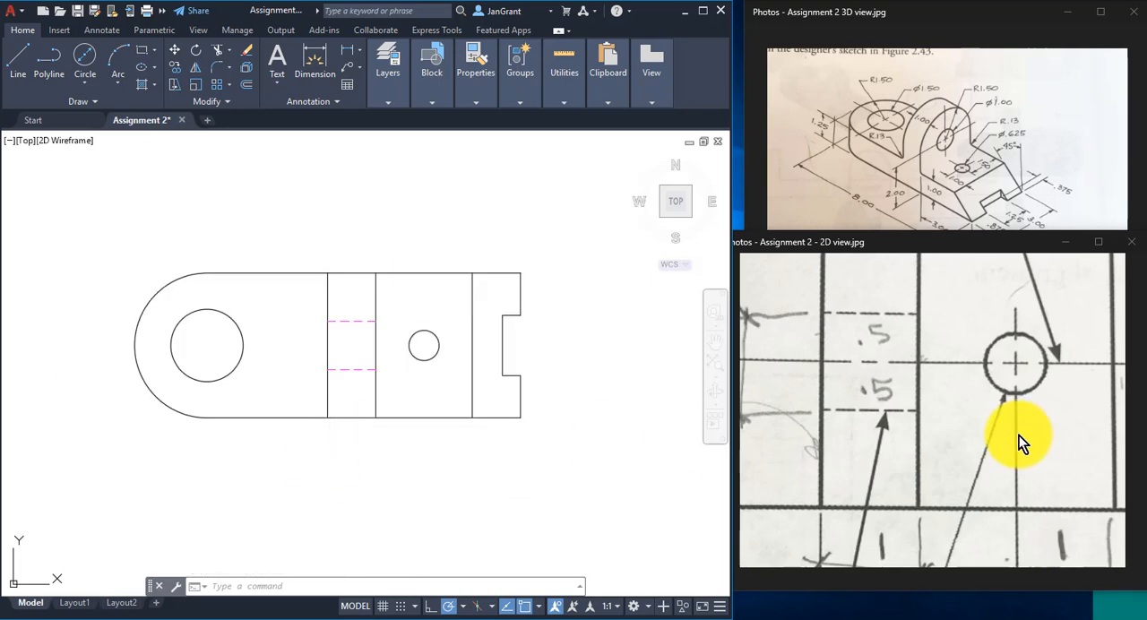
# - Bring the whole part into view in the 2D reference image and widen the drawing window
pyautogui.click(957, 436)
pyautogui.scroll(-3, 956, 430)
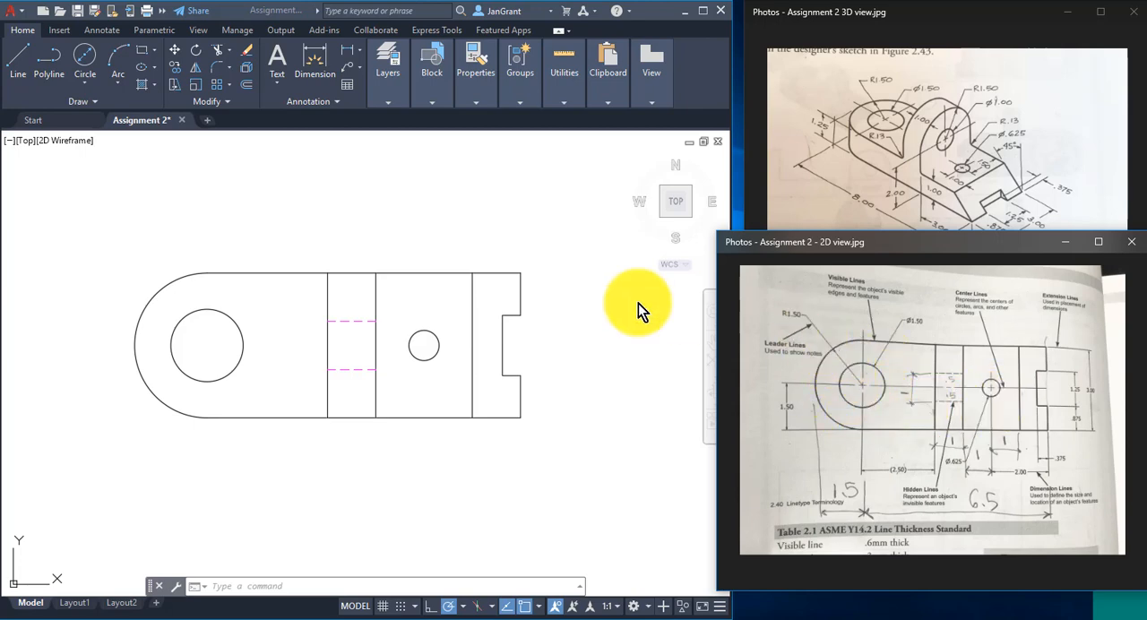
pyautogui.click(244, 202)
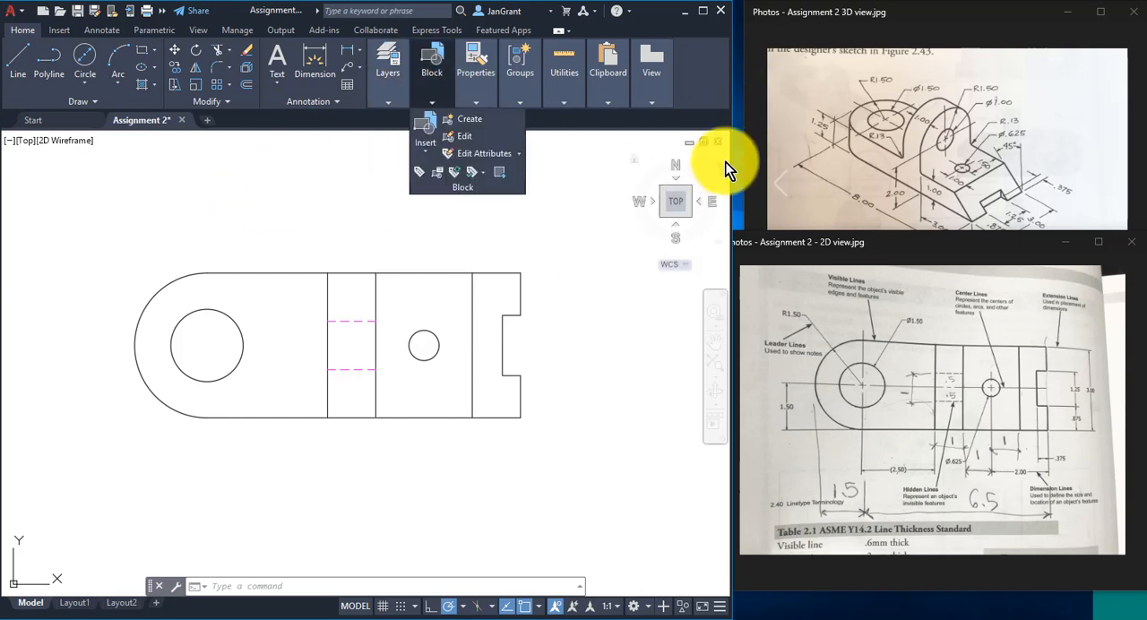
pyautogui.moveTo(731, 170); pyautogui.dragTo(773, 175)
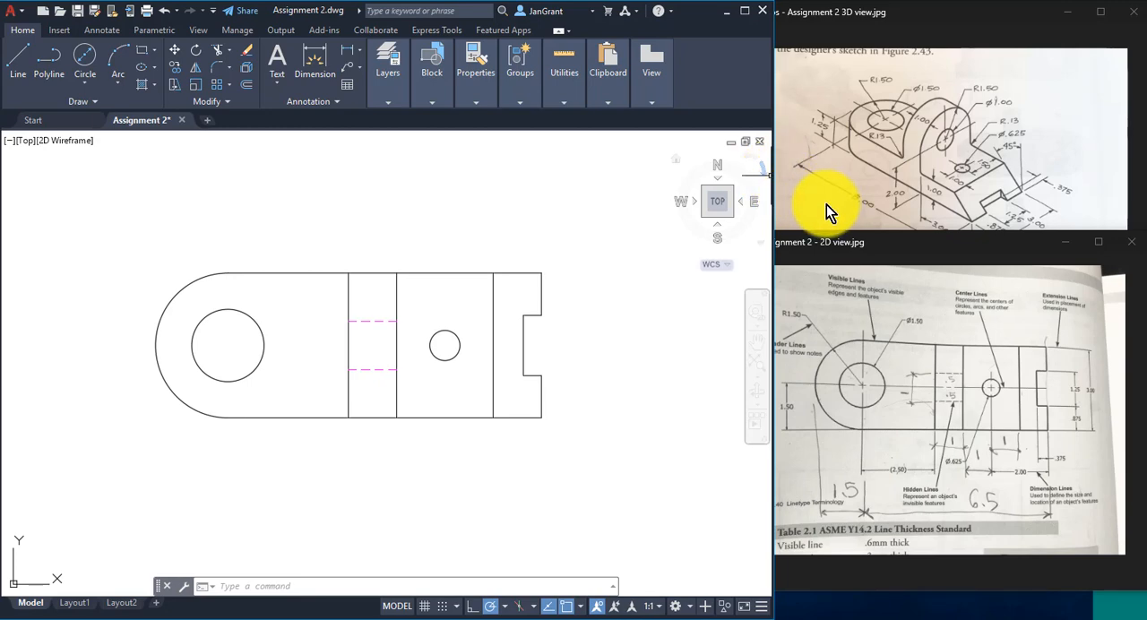
# - Make dimtext the current layer
pyautogui.click(388, 102)
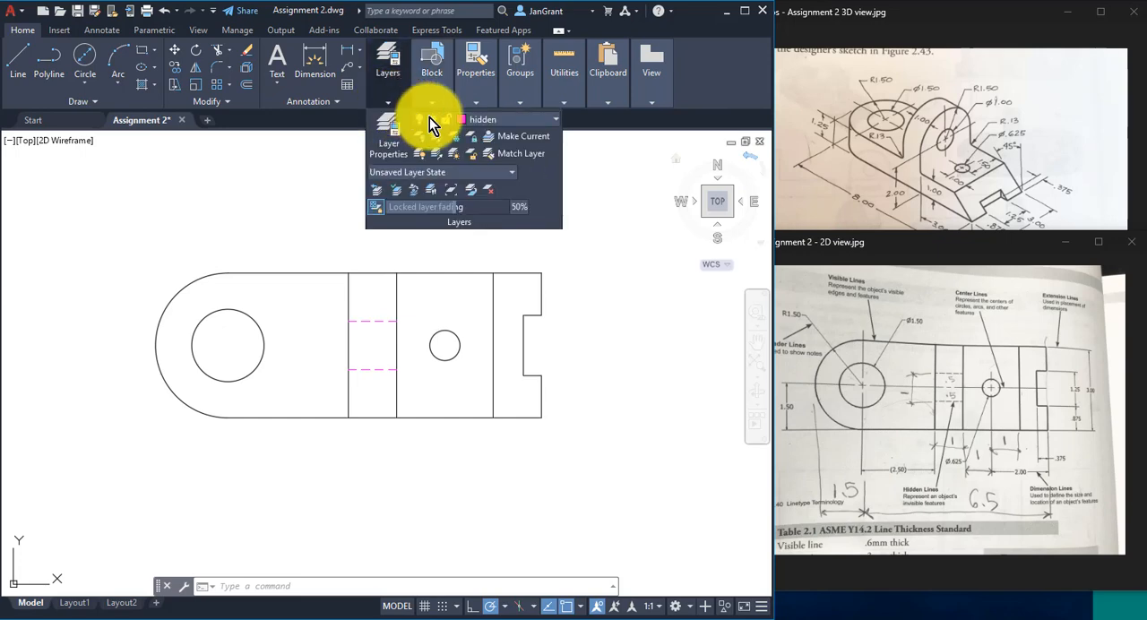
pyautogui.click(513, 120)
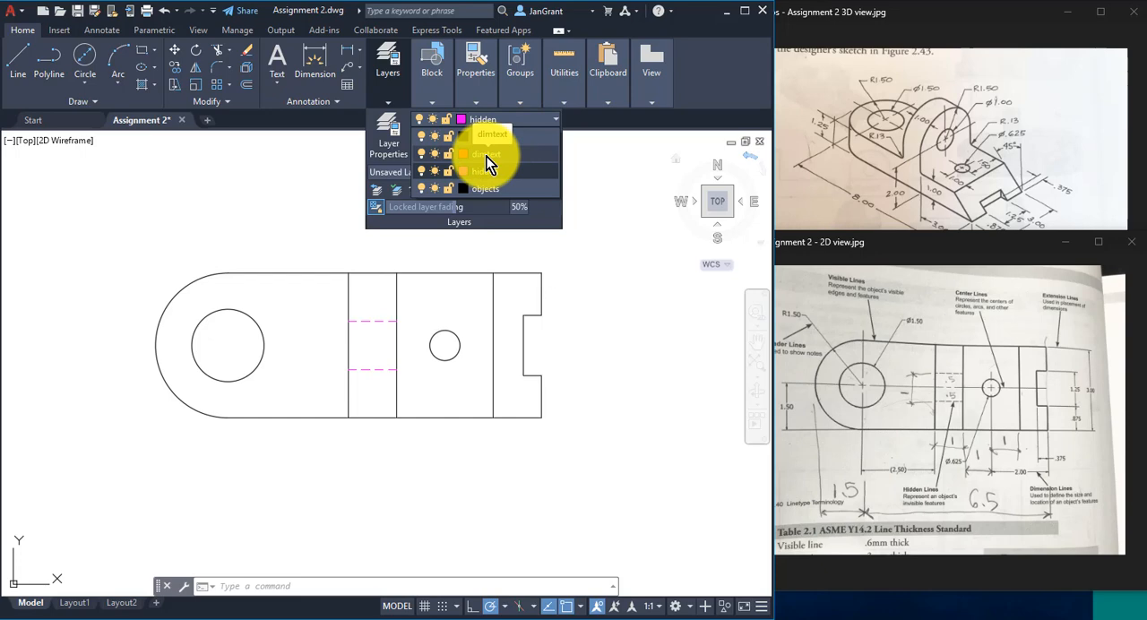
pyautogui.click(487, 157)
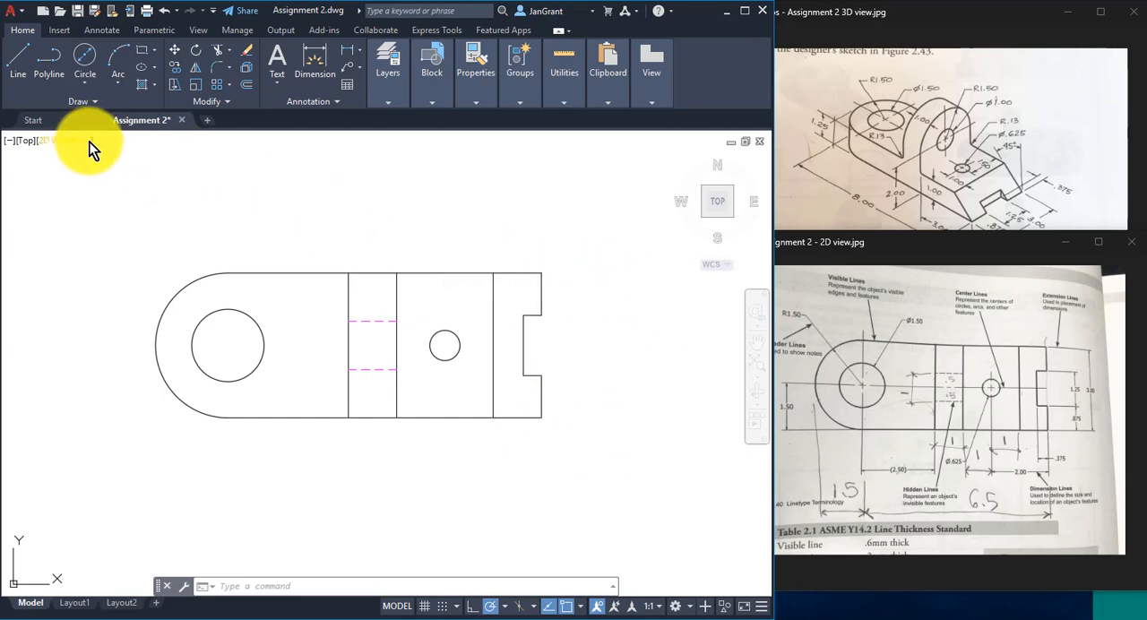
# - Add a vertical linear dimension for the part's overall height, placed to the right of the notched end
pyautogui.click(360, 50)
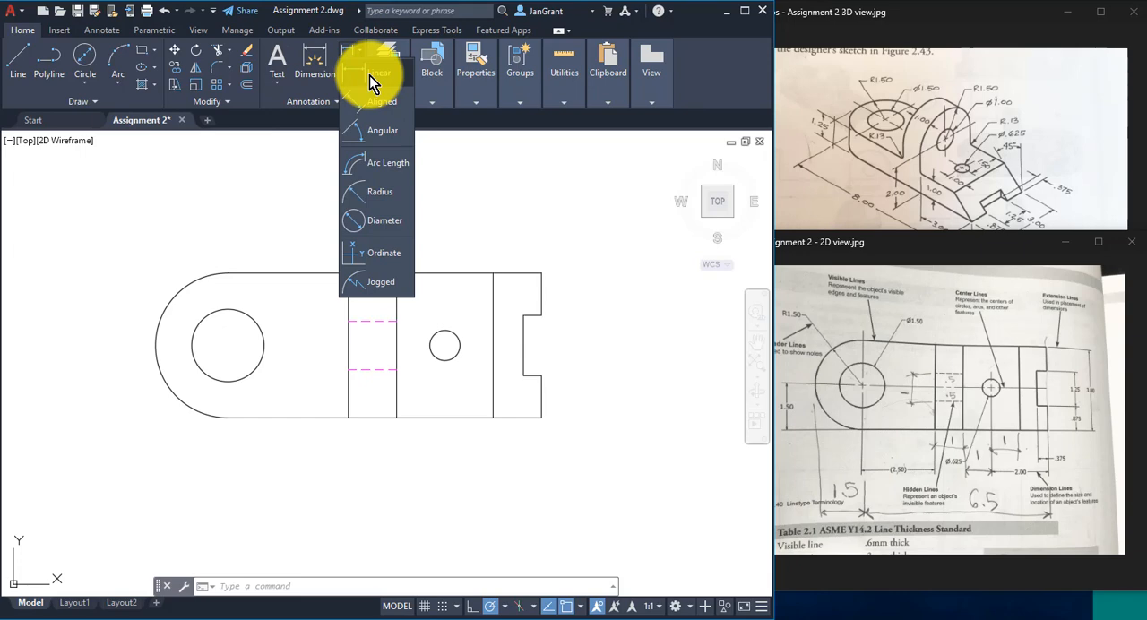
pyautogui.click(372, 79)
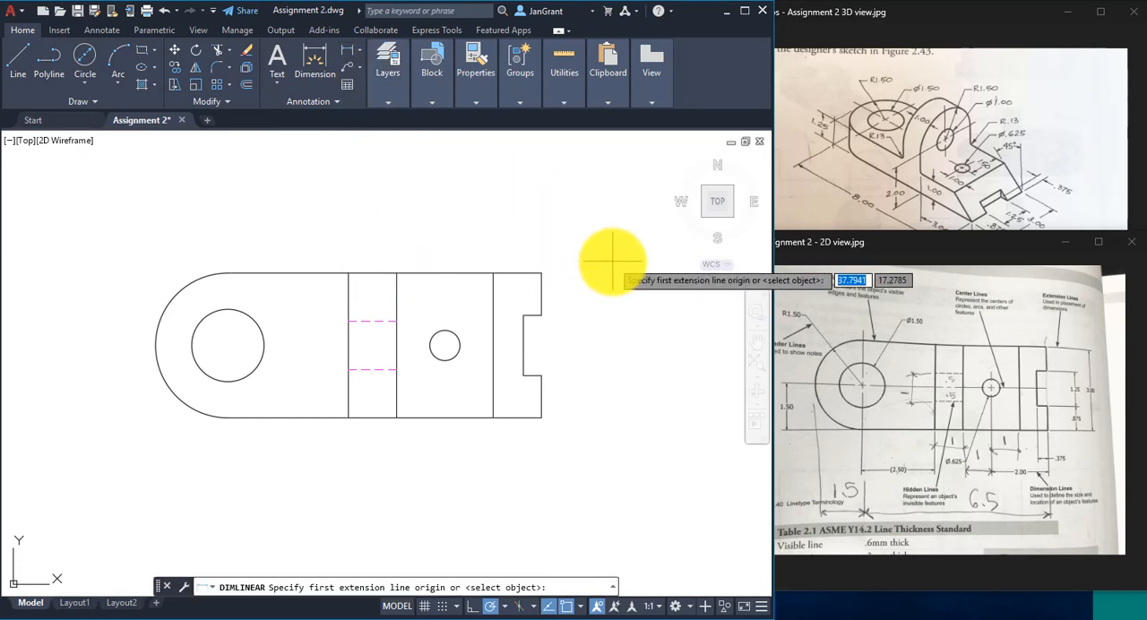
pyautogui.click(541, 272)
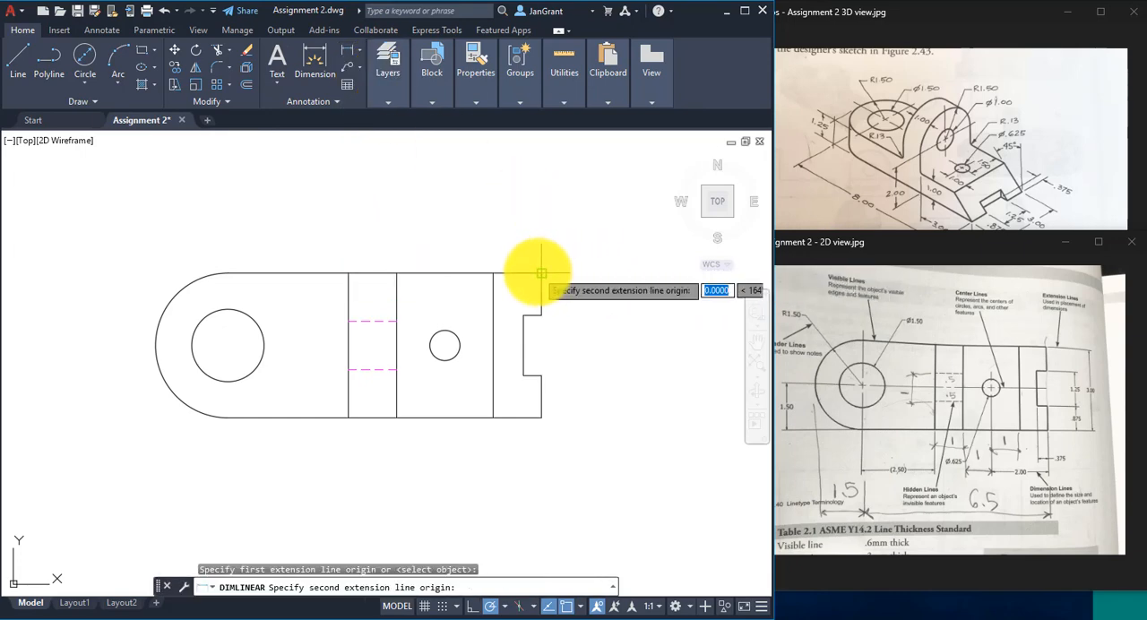
pyautogui.click(541, 417)
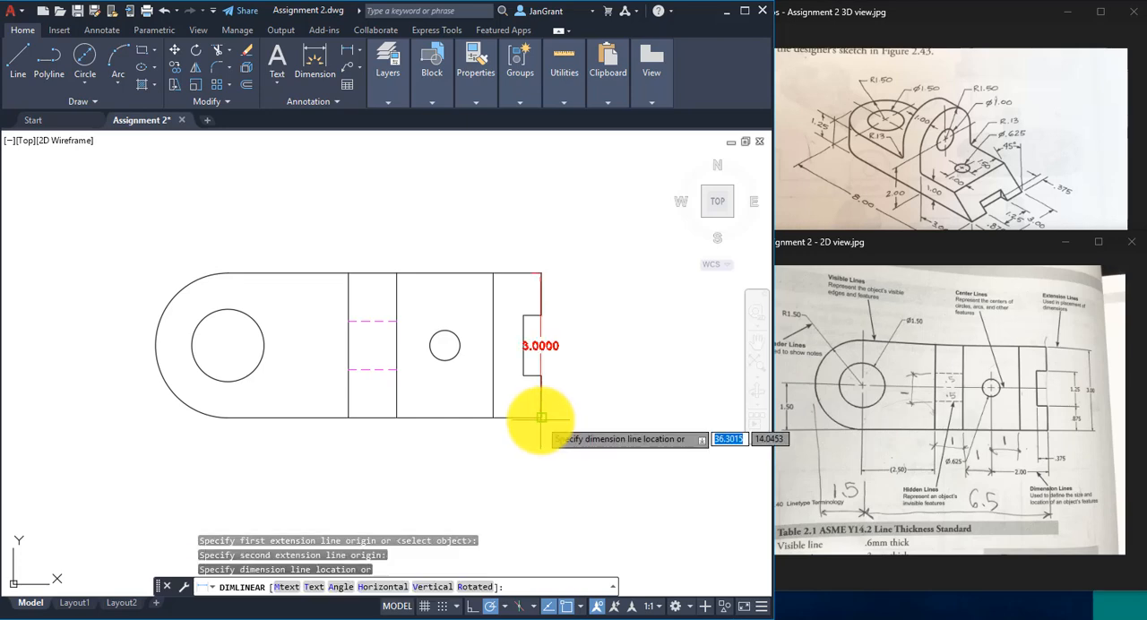
pyautogui.click(631, 355)
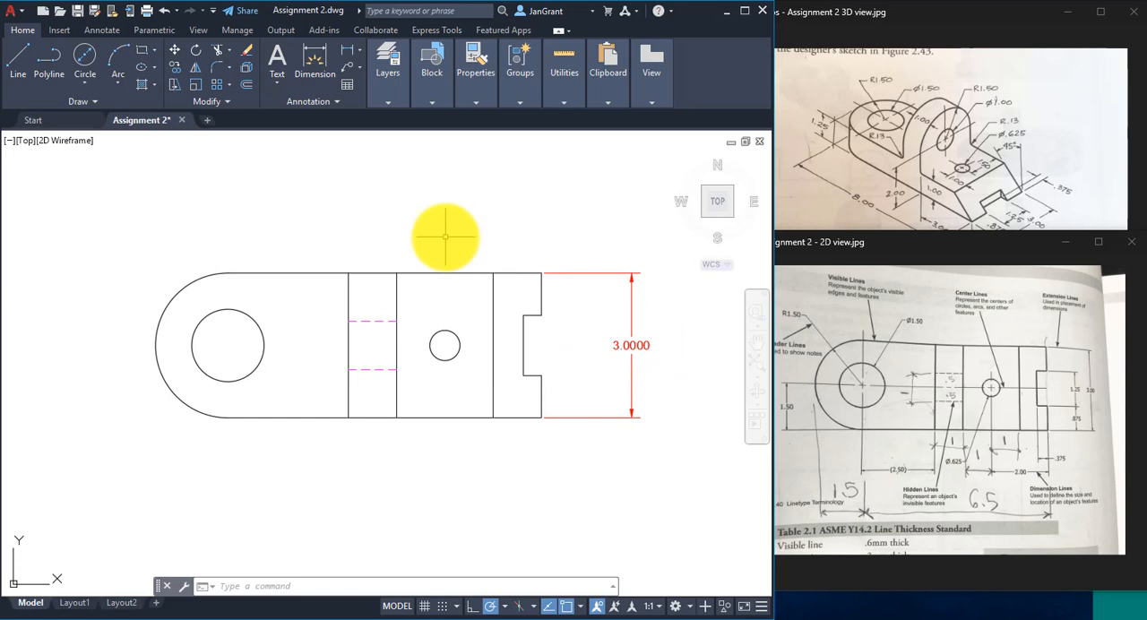
# - Modify the Standard dimension style so linear dimensions have a precision of 0.00
pyautogui.write('d')
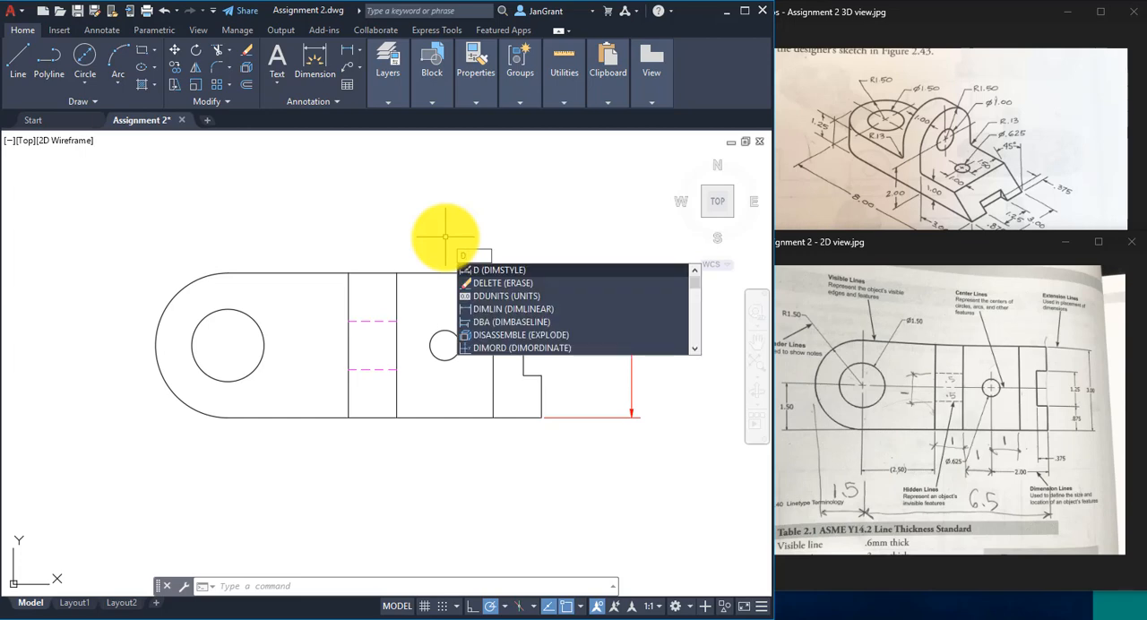
pyautogui.press('Return')
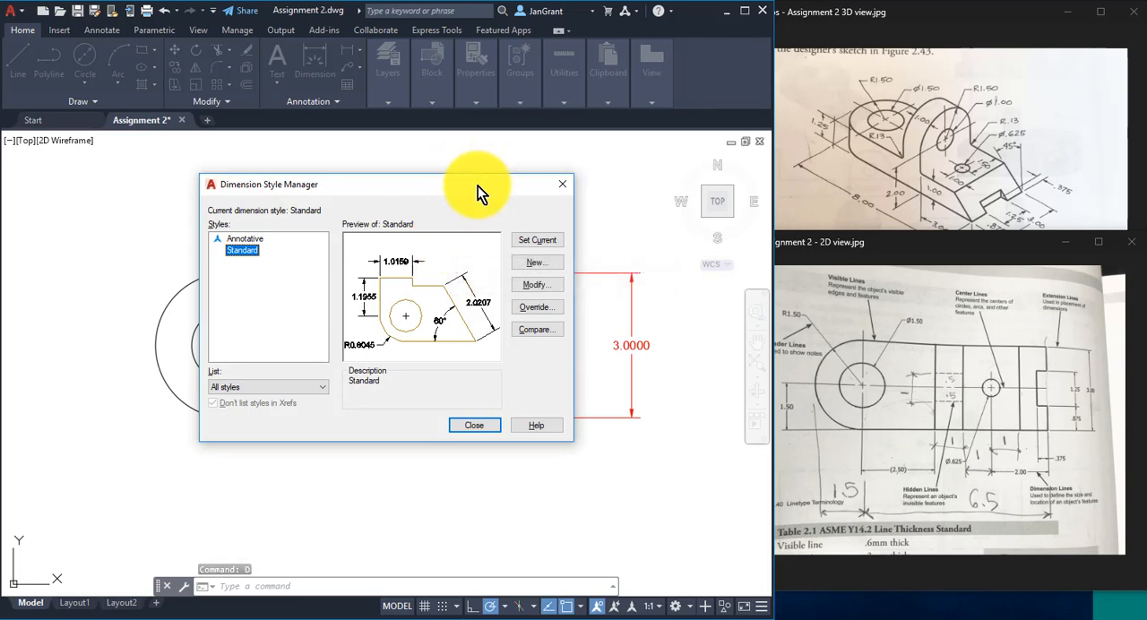
pyautogui.moveTo(477, 191); pyautogui.dragTo(385, 130)
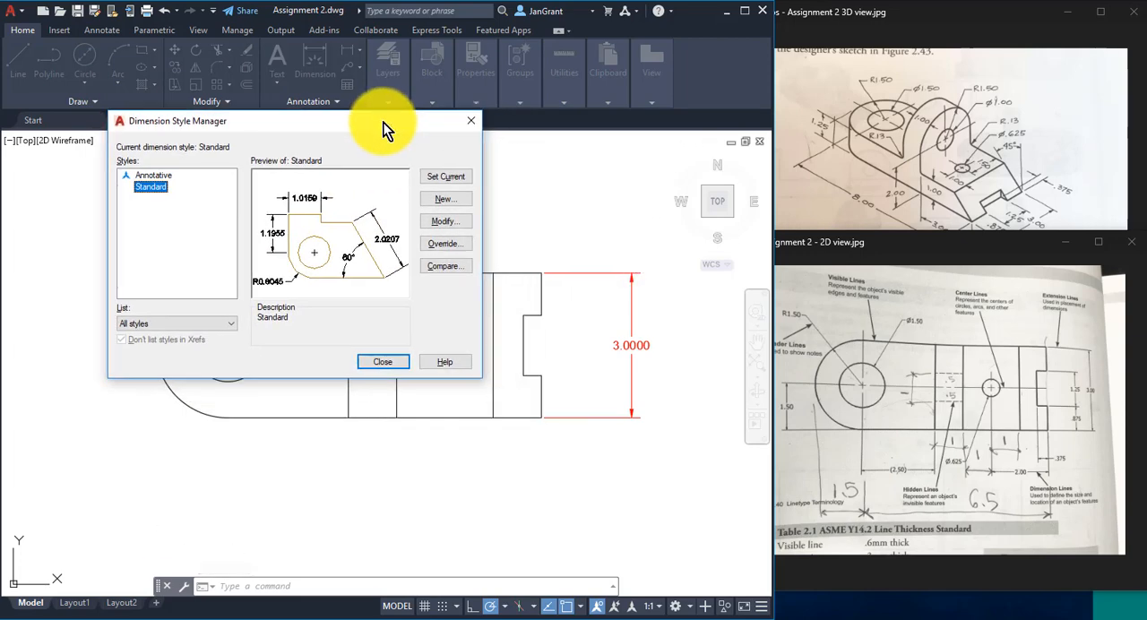
pyautogui.click(448, 221)
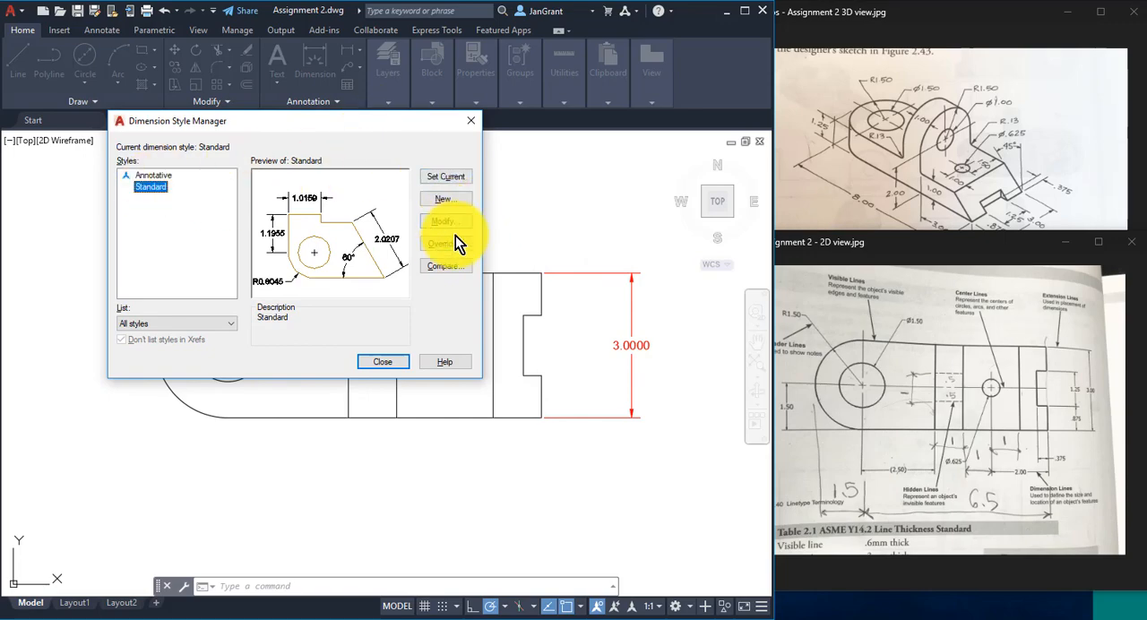
pyautogui.click(453, 223)
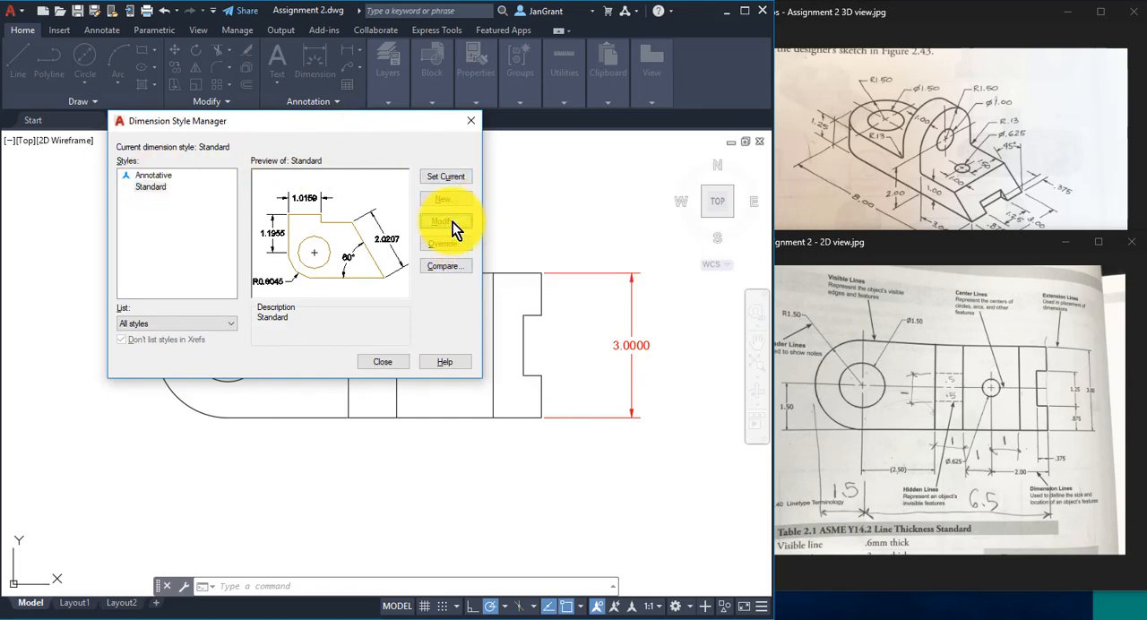
pyautogui.moveTo(499, 39); pyautogui.dragTo(422, 44)
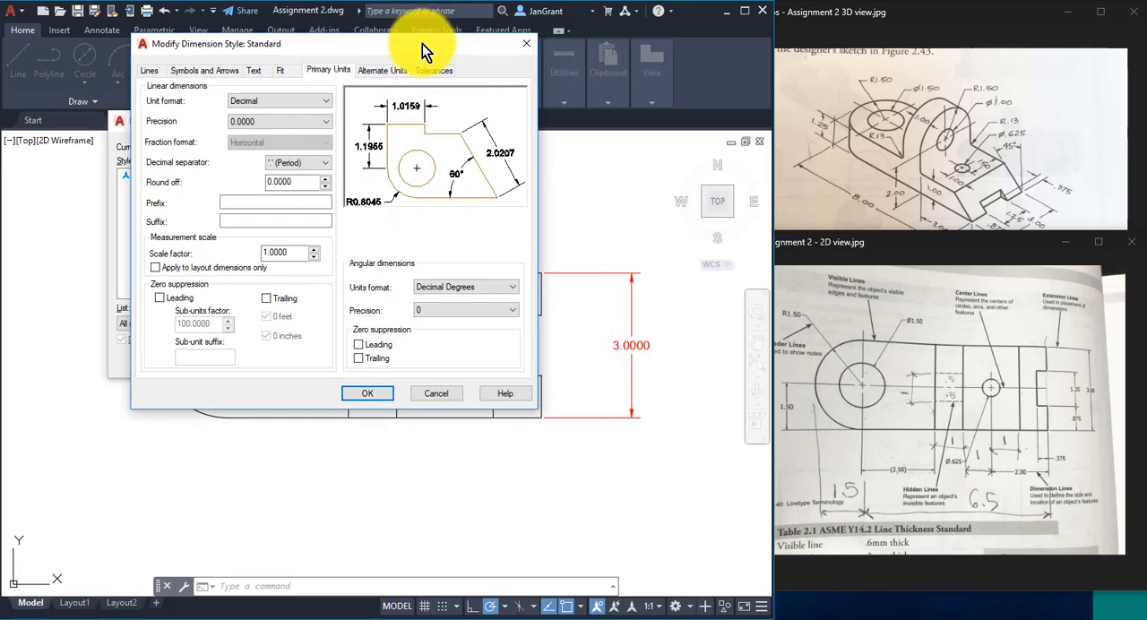
pyautogui.click(324, 120)
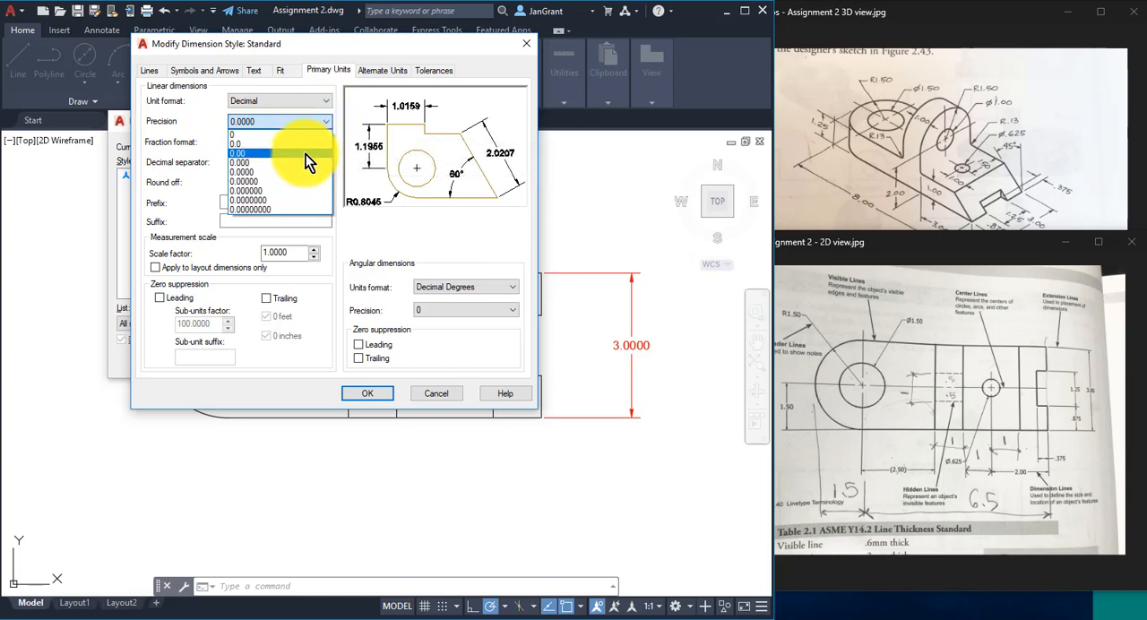
pyautogui.click(305, 154)
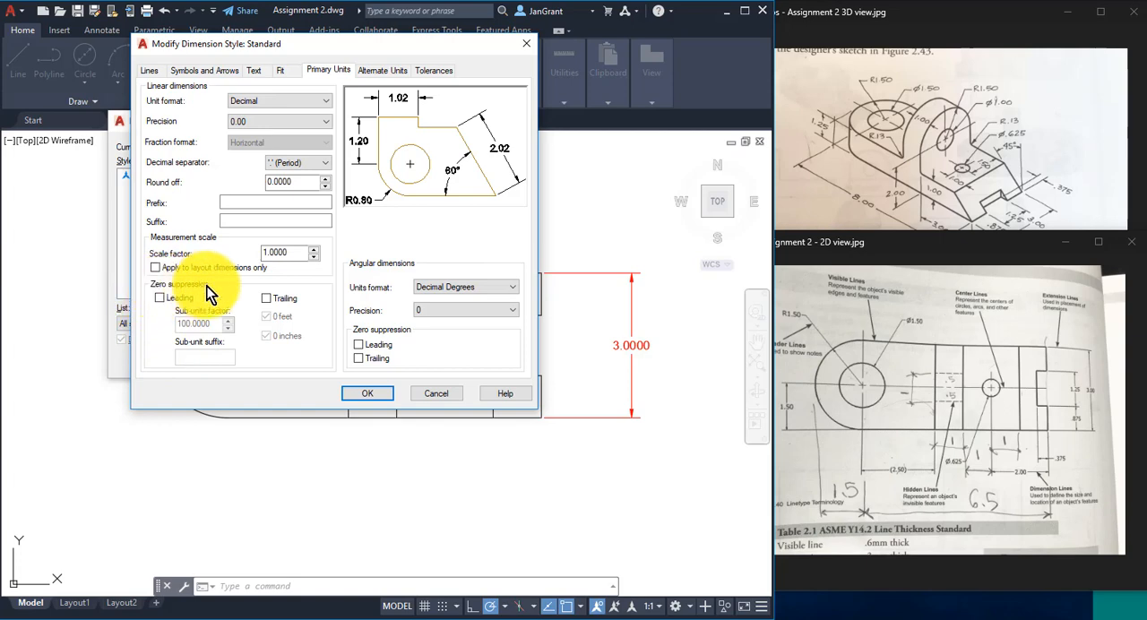
# - Suppress leading zeros in the Standard style's linear dimensions and apply the style changes
pyautogui.click(159, 301)
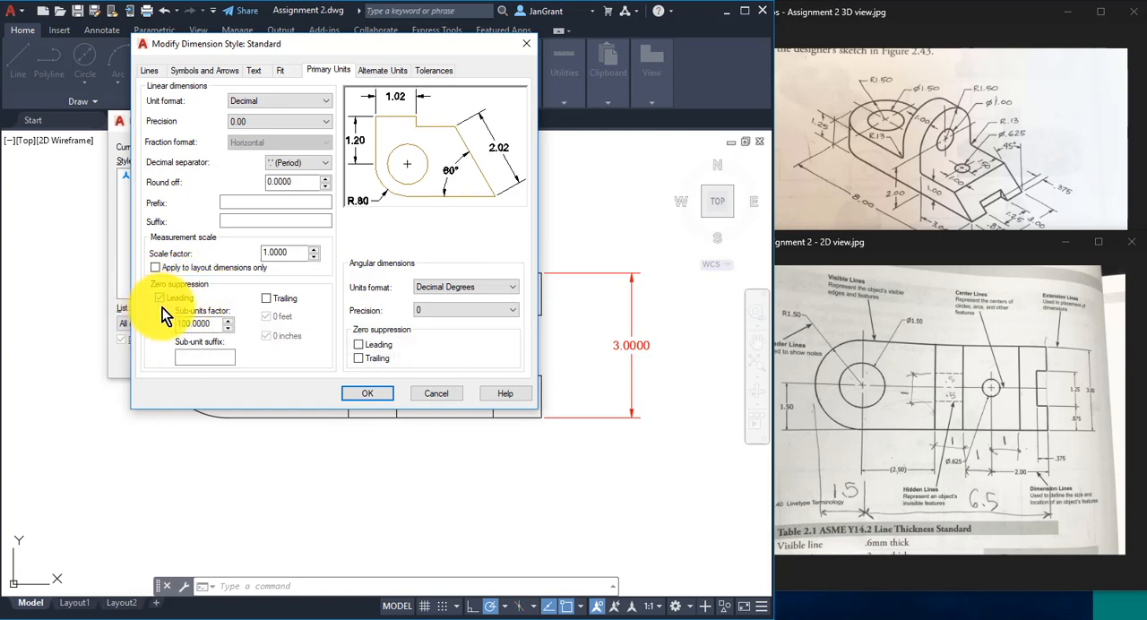
pyautogui.click(160, 298)
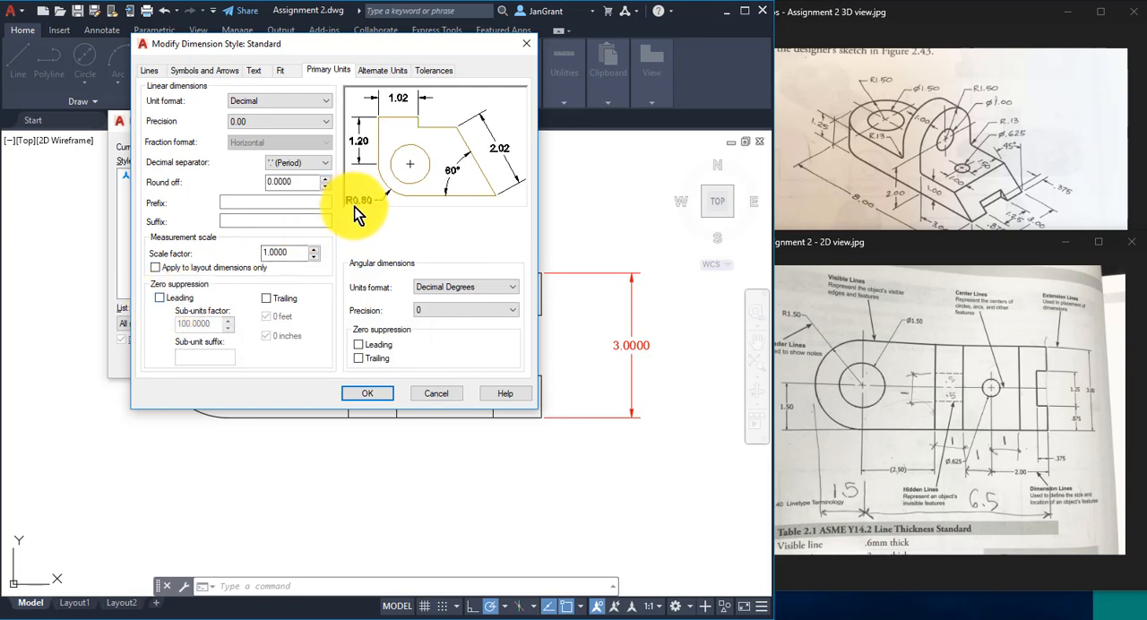
pyautogui.click(158, 299)
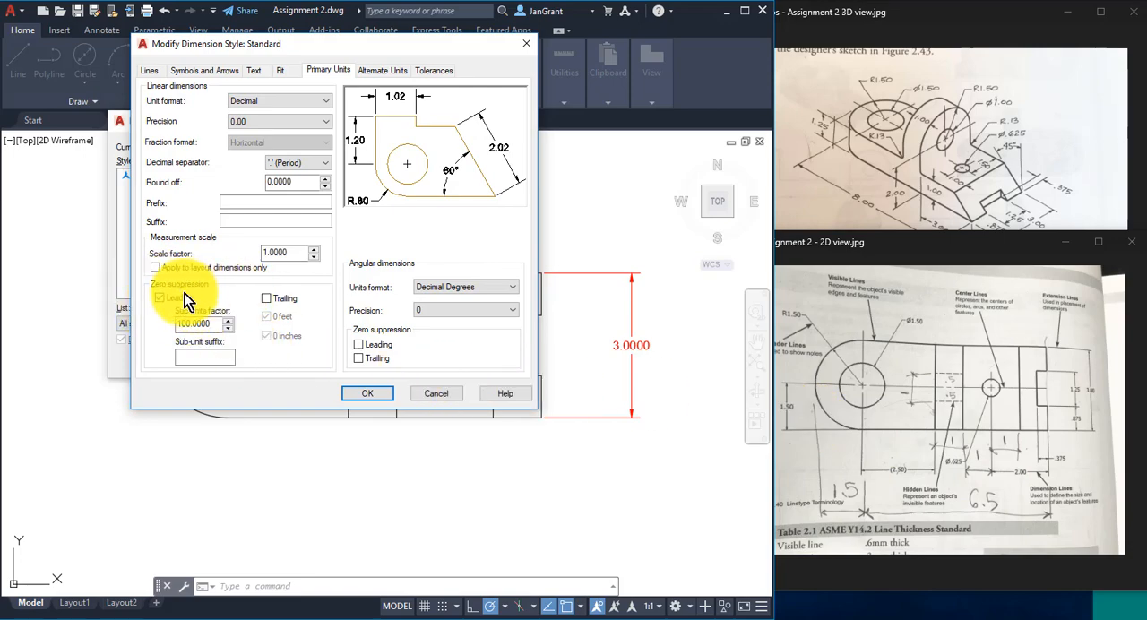
pyautogui.click(383, 393)
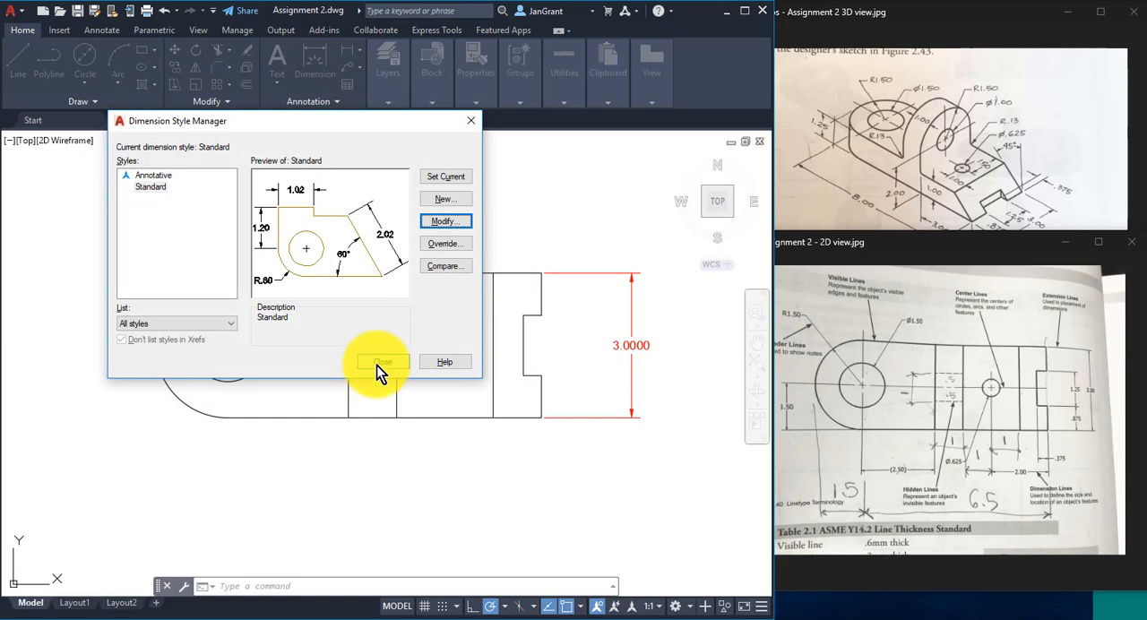
pyautogui.click(378, 363)
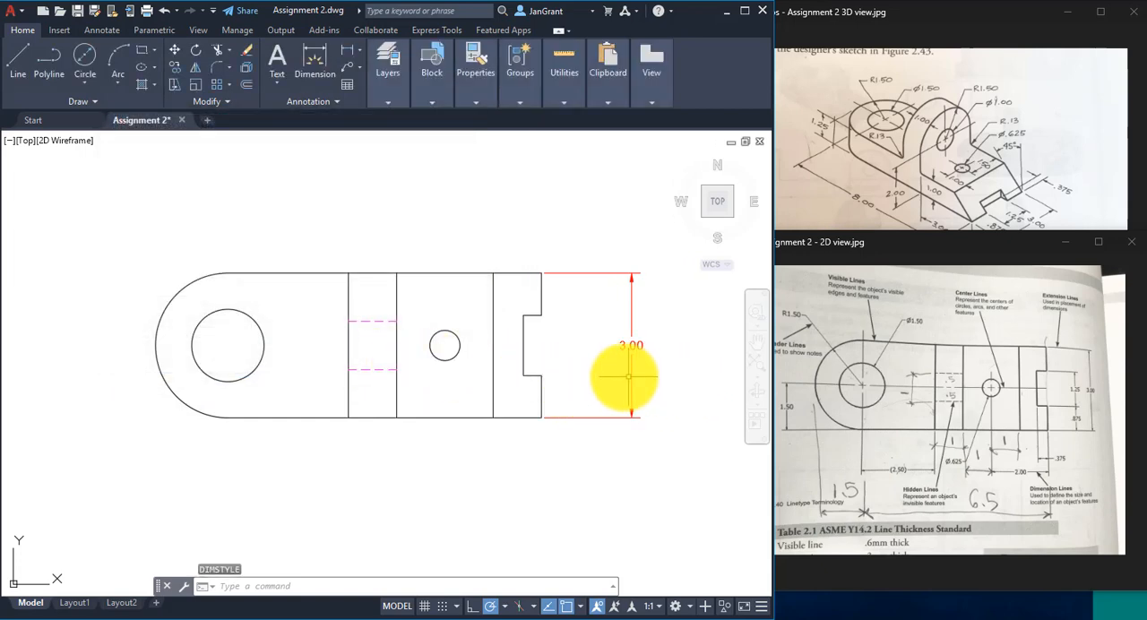
# - Add a vertical linear dimension for the notch opening, placed between the part's notched end and the overall height dimension
pyautogui.scroll(2, 628, 377)
pyautogui.moveTo(576, 370); pyautogui.dragTo(435, 359, button='middle')
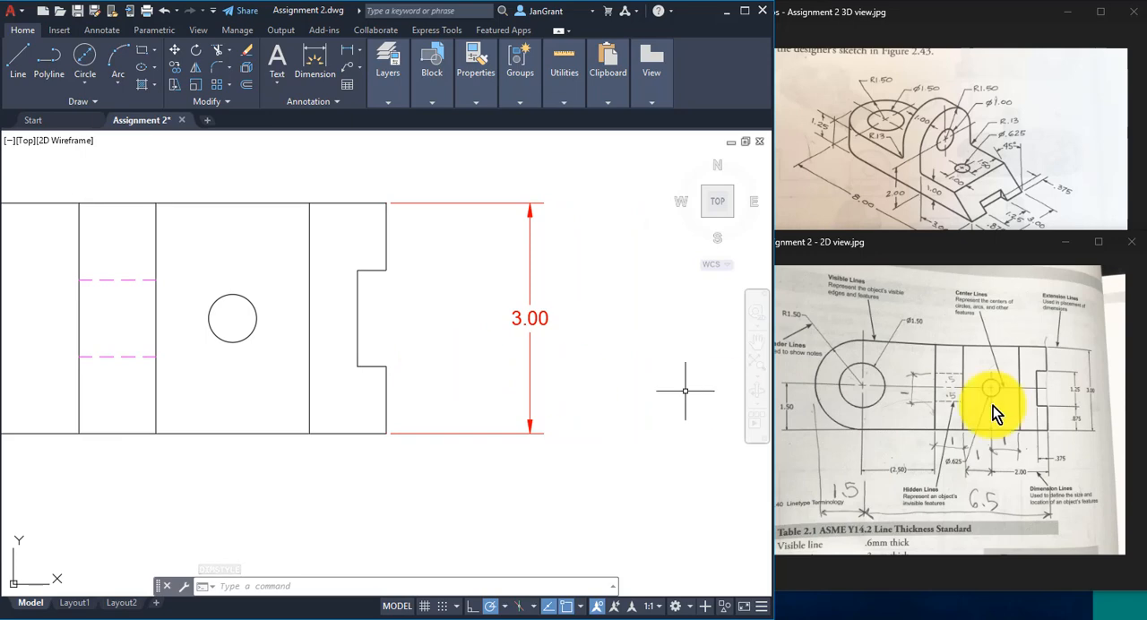
pyautogui.click(1066, 432)
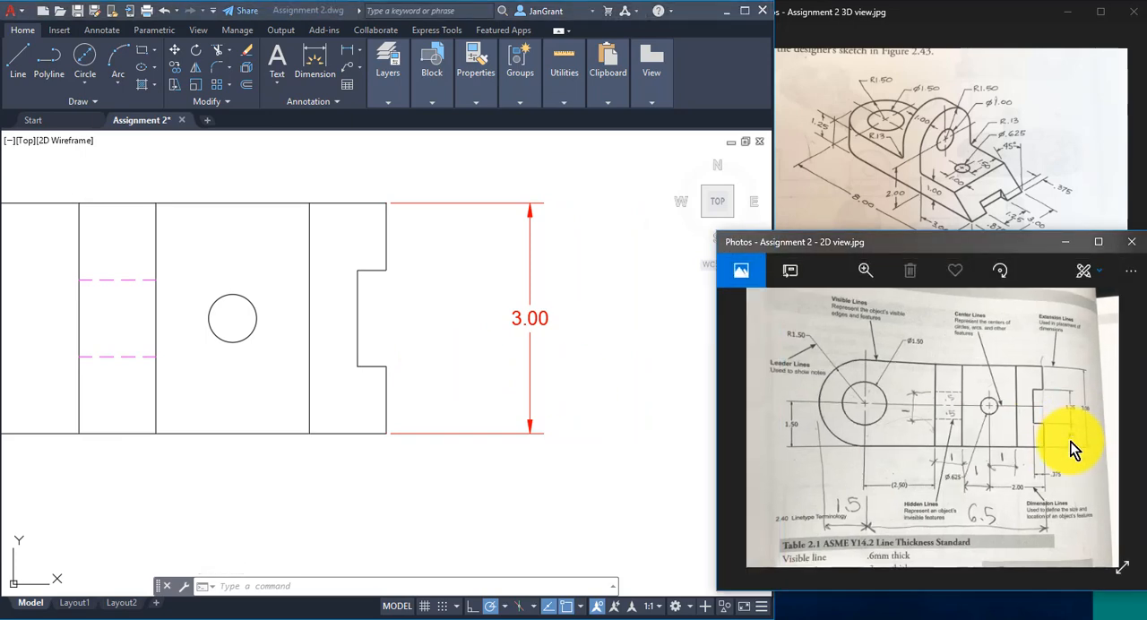
pyautogui.scroll(5, 1070, 441)
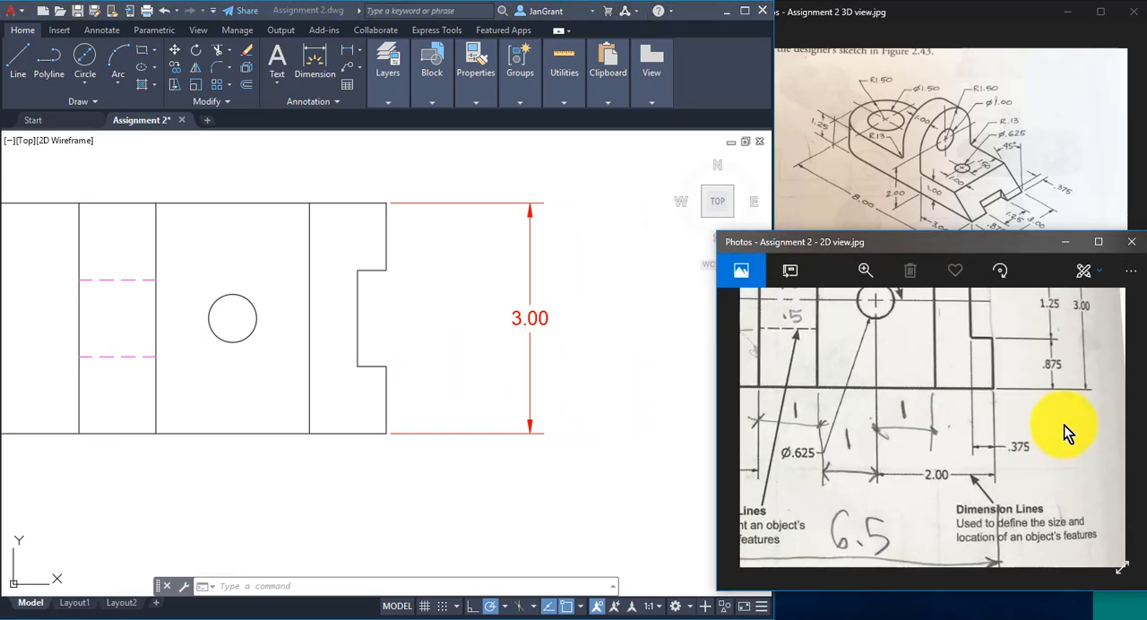
pyautogui.moveTo(1064, 425); pyautogui.dragTo(978, 486)
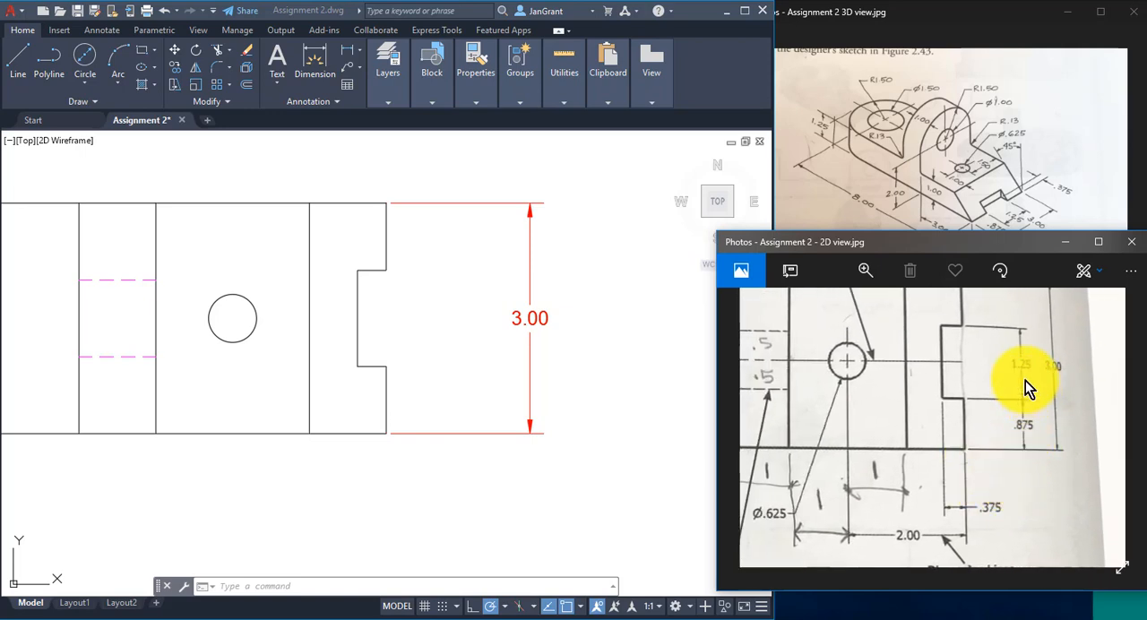
pyautogui.click(346, 47)
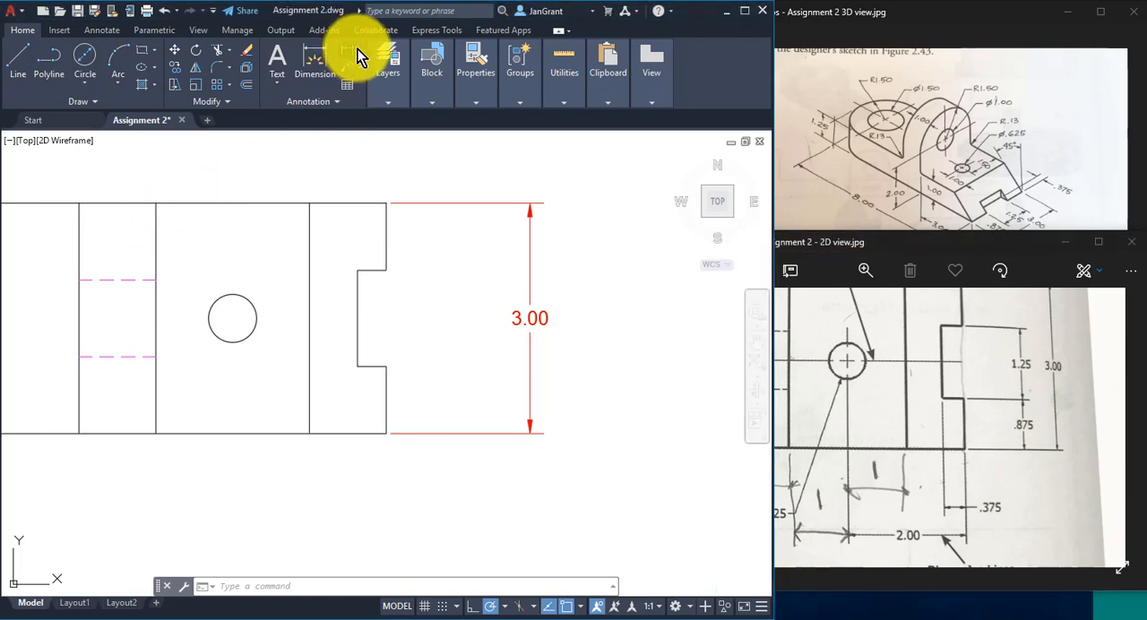
pyautogui.click(347, 51)
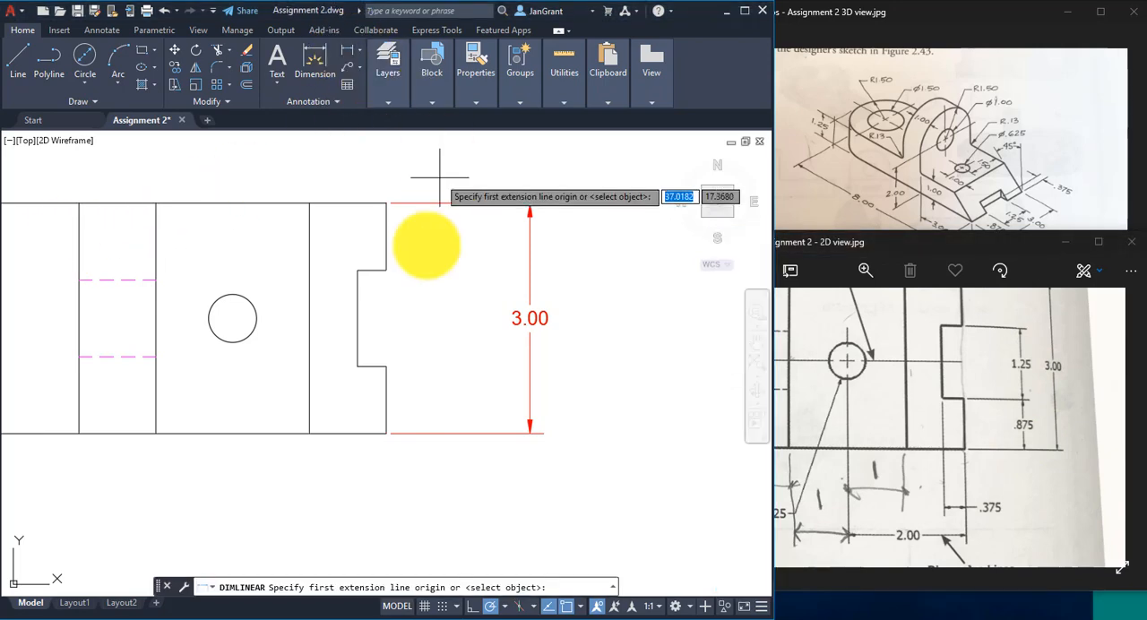
pyautogui.click(387, 270)
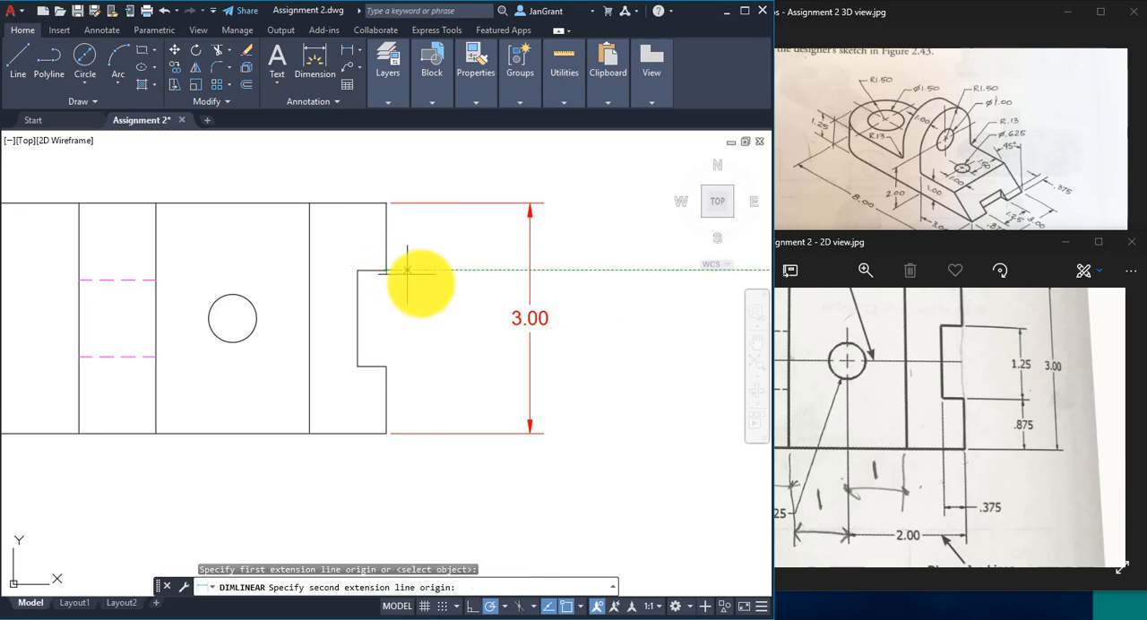
pyautogui.click(386, 365)
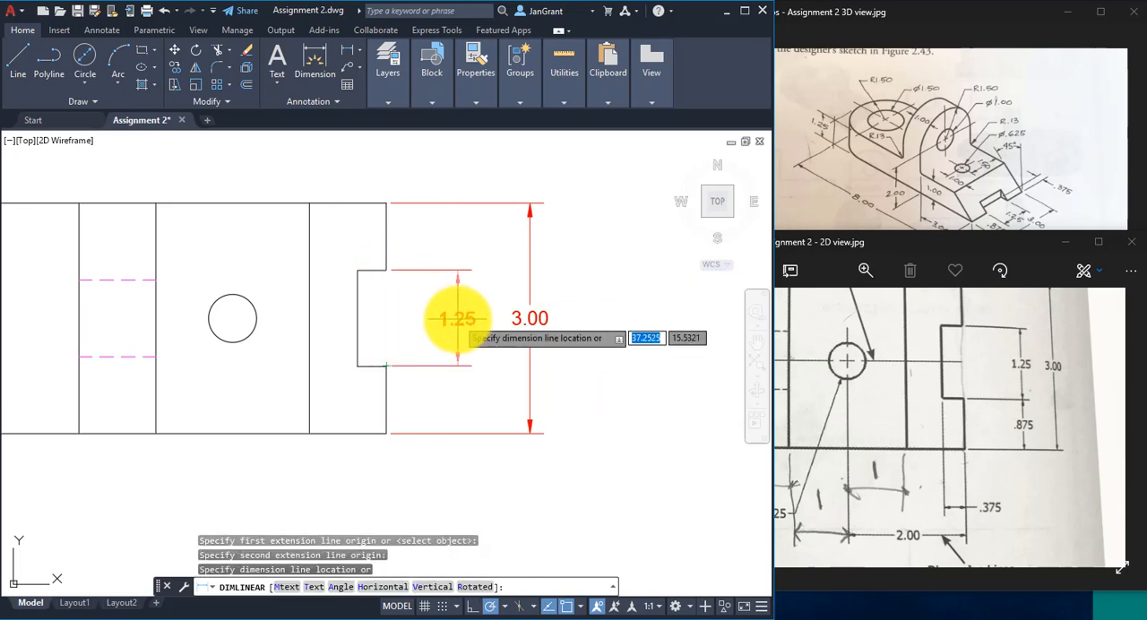
pyautogui.click(457, 319)
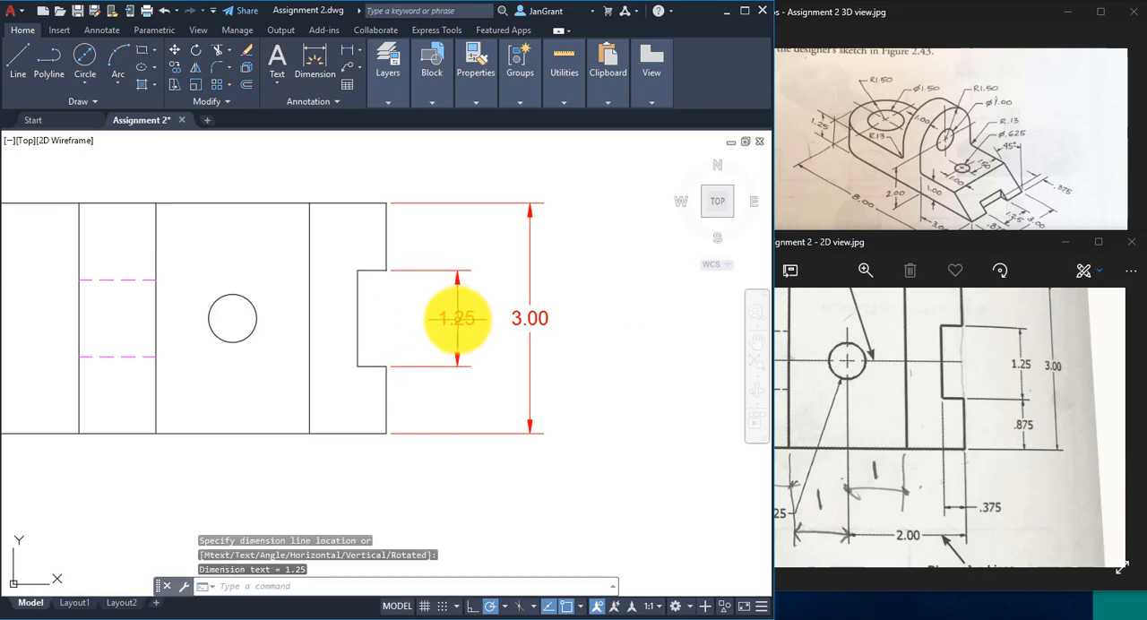
# - Add a vertical linear dimension from the notch's lower corner to the part's bottom edge, aligned with the notch opening dimension
pyautogui.rightClick(439, 236)
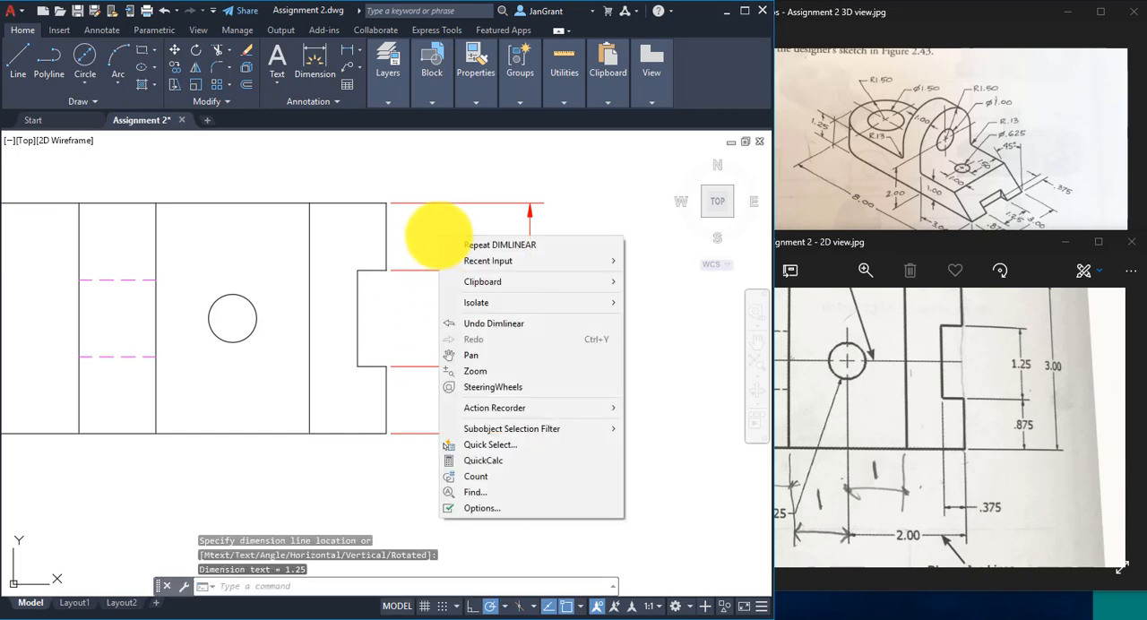
pyautogui.click(540, 253)
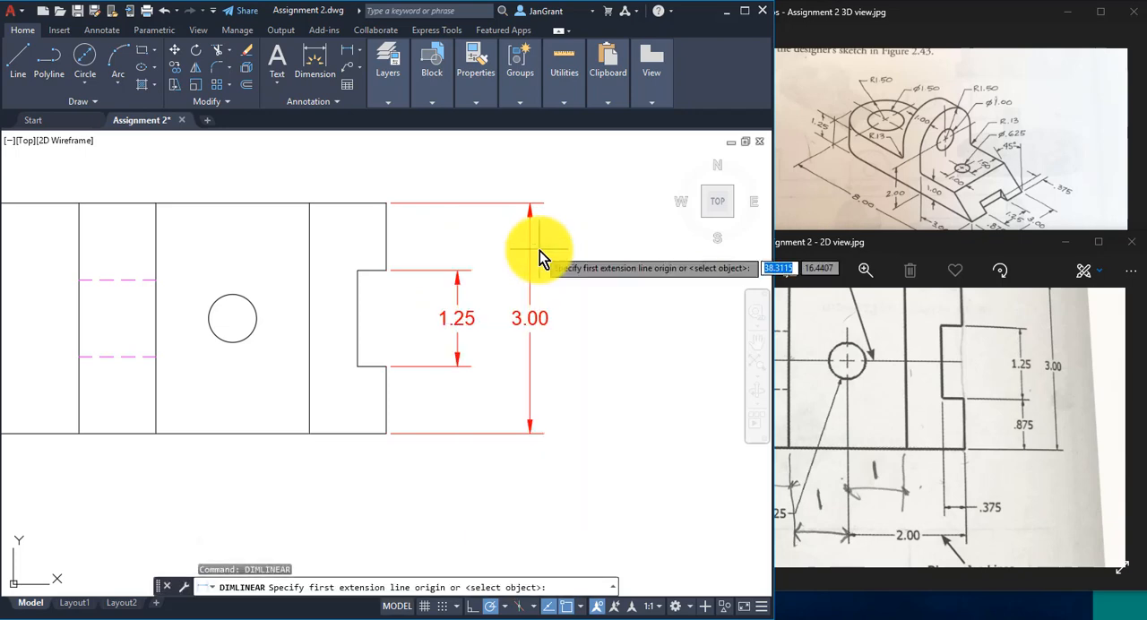
pyautogui.click(385, 366)
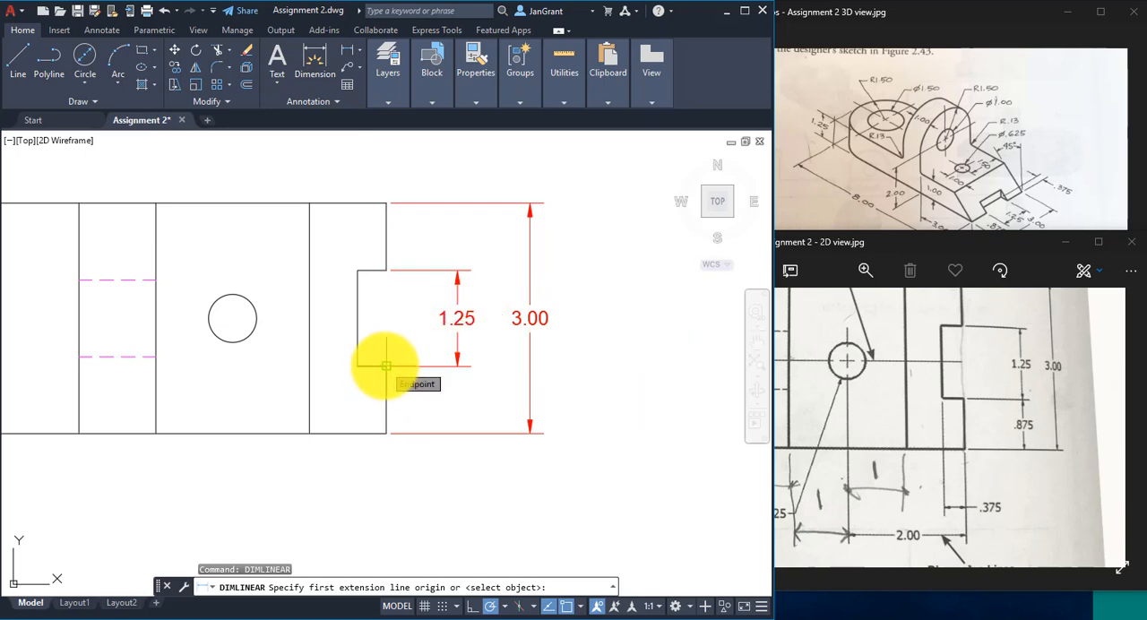
pyautogui.click(385, 433)
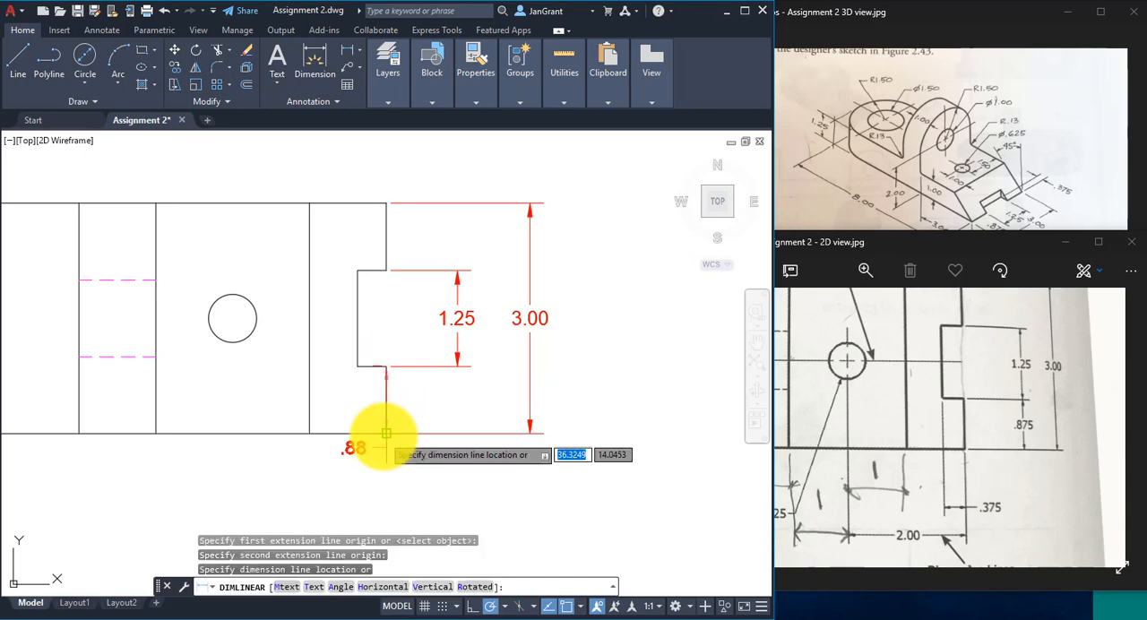
pyautogui.click(457, 366)
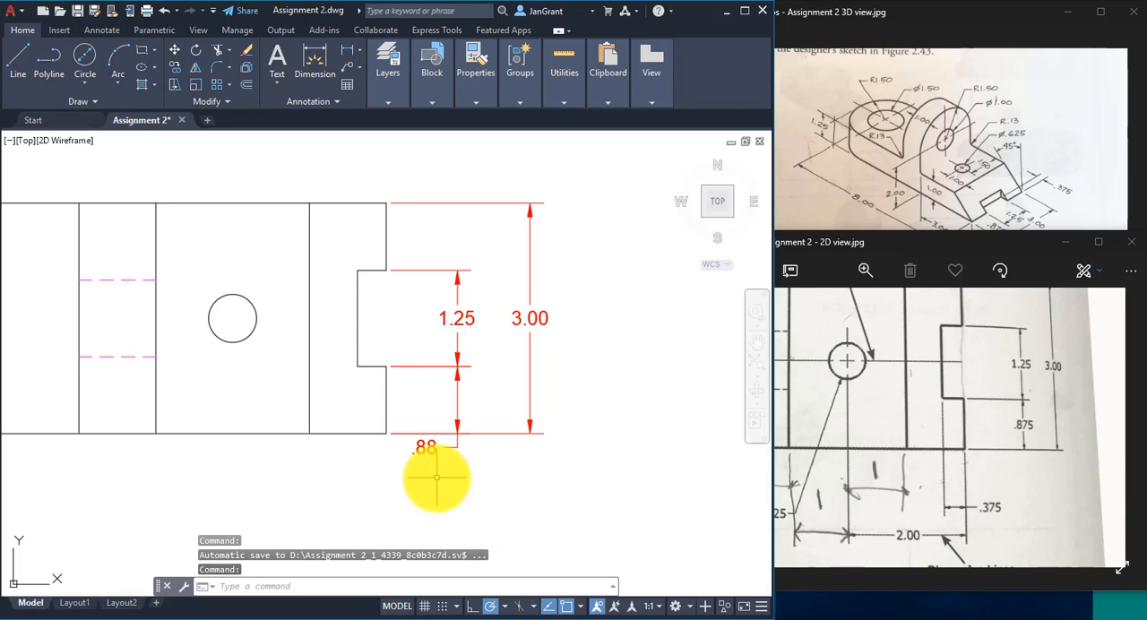
# - Set the precision of the dimension below the notch to 0.000
pyautogui.moveTo(438, 476); pyautogui.dragTo(303, 473, button='middle')
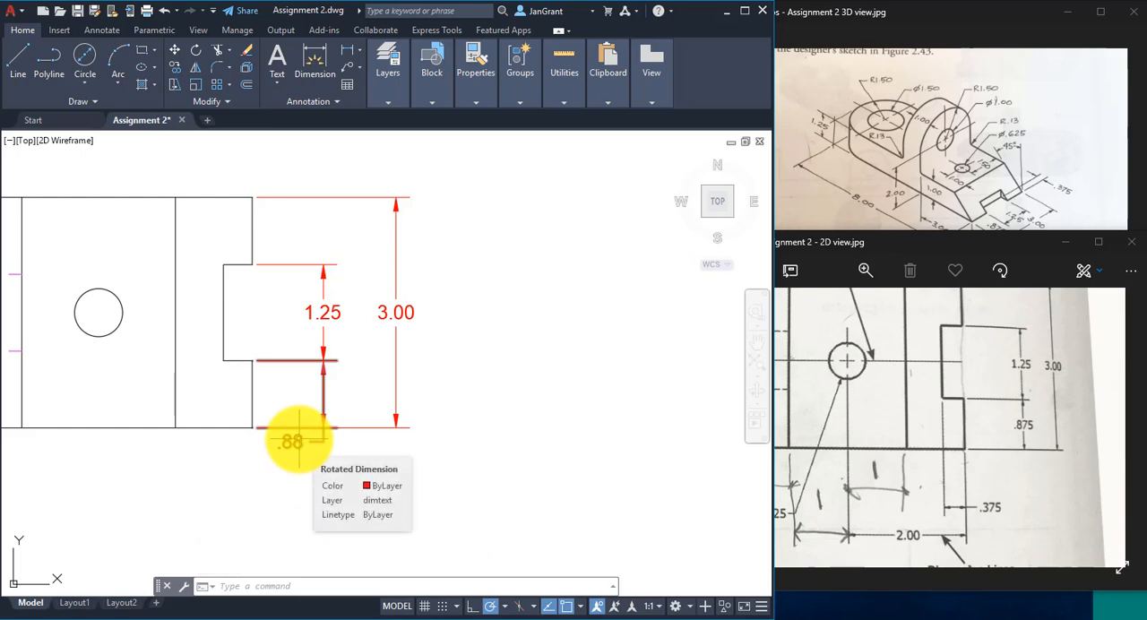
pyautogui.click(298, 439)
pyautogui.rightClick(426, 402)
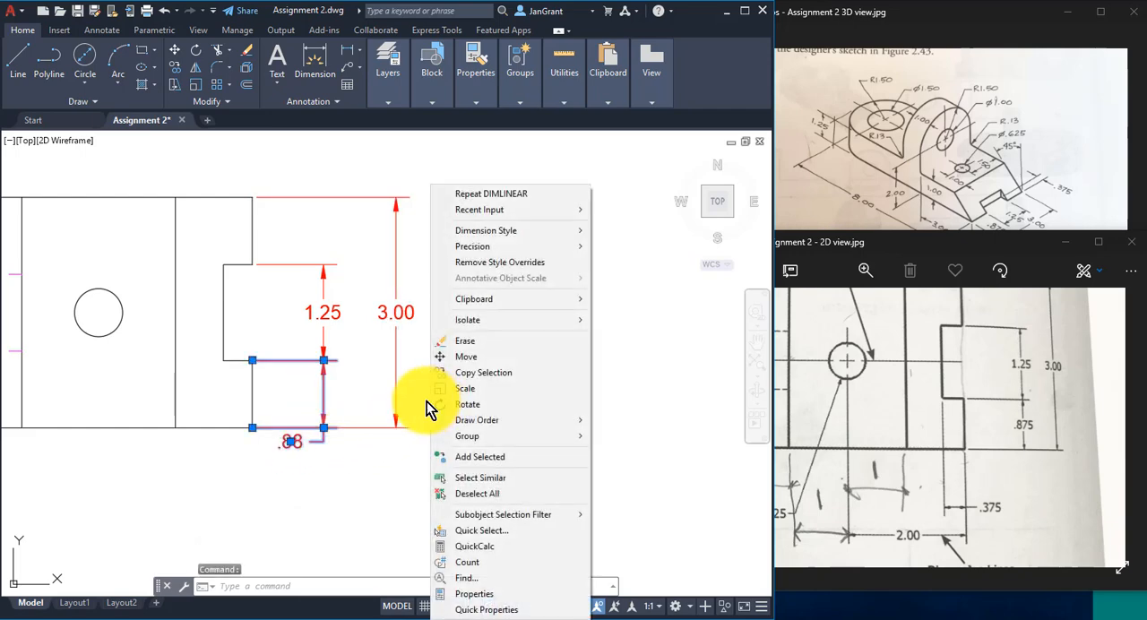
pyautogui.moveTo(525, 248)
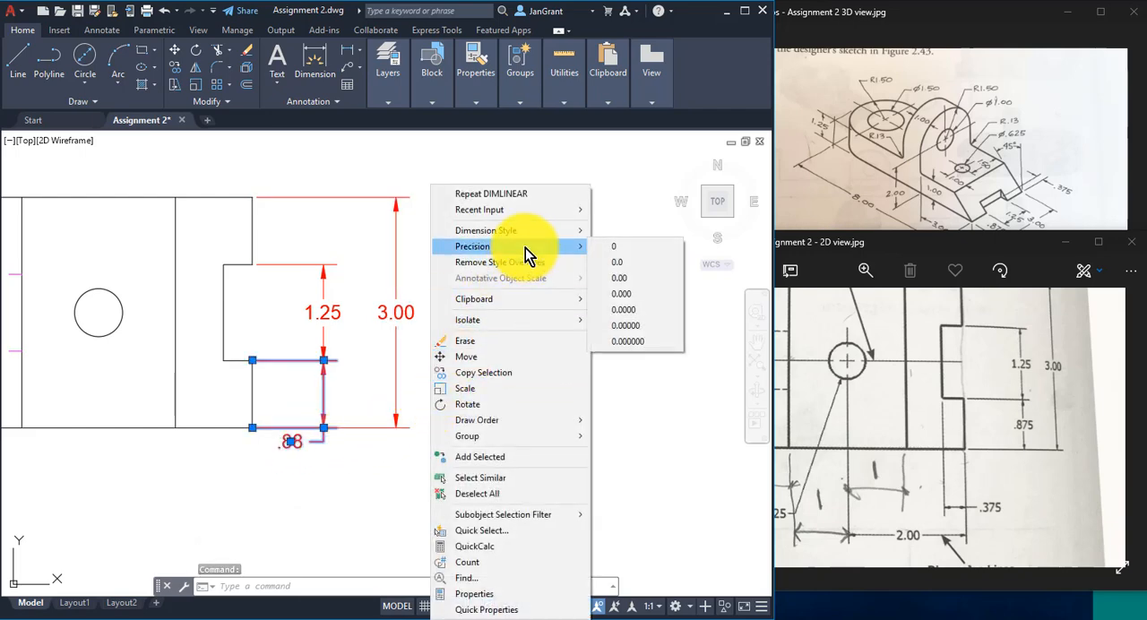
pyautogui.click(645, 293)
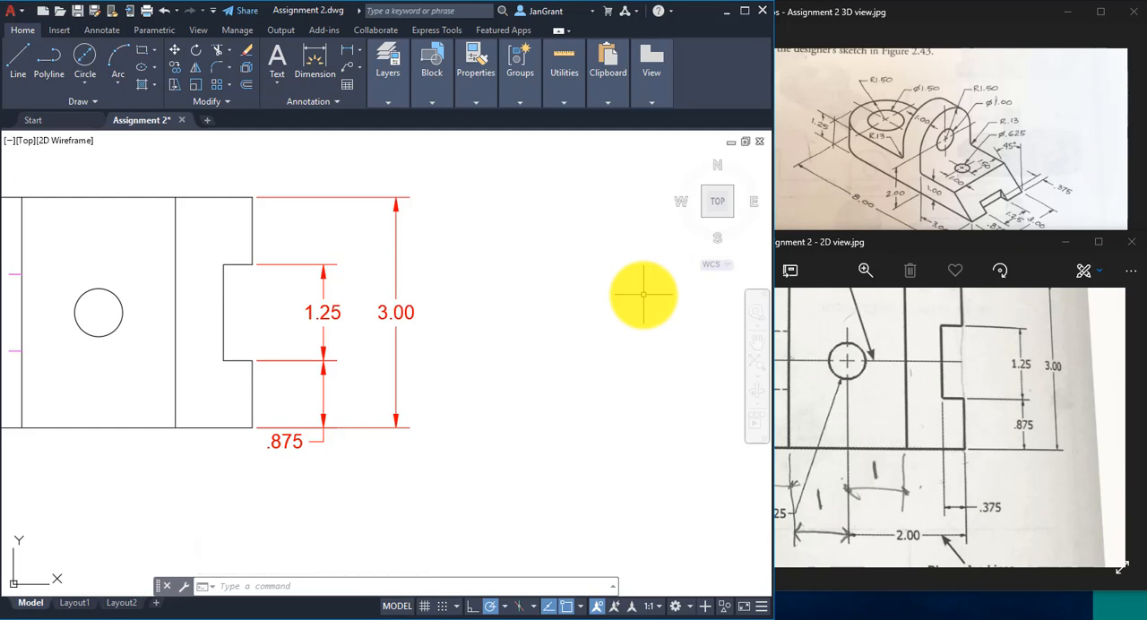
pyautogui.click(932, 616)
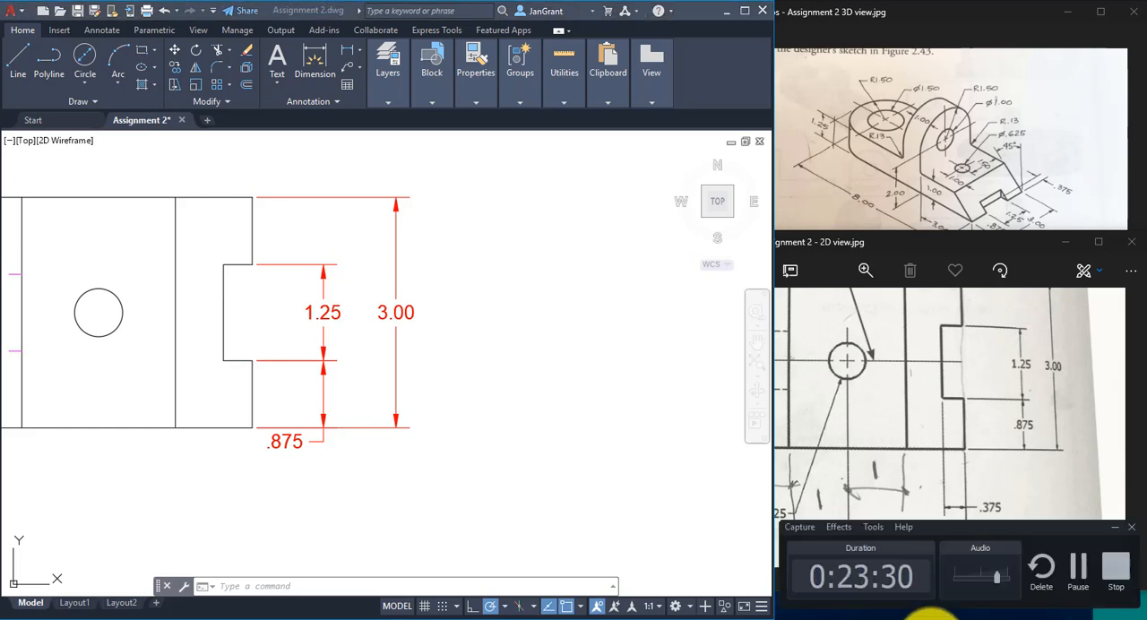
pyautogui.click(1080, 568)
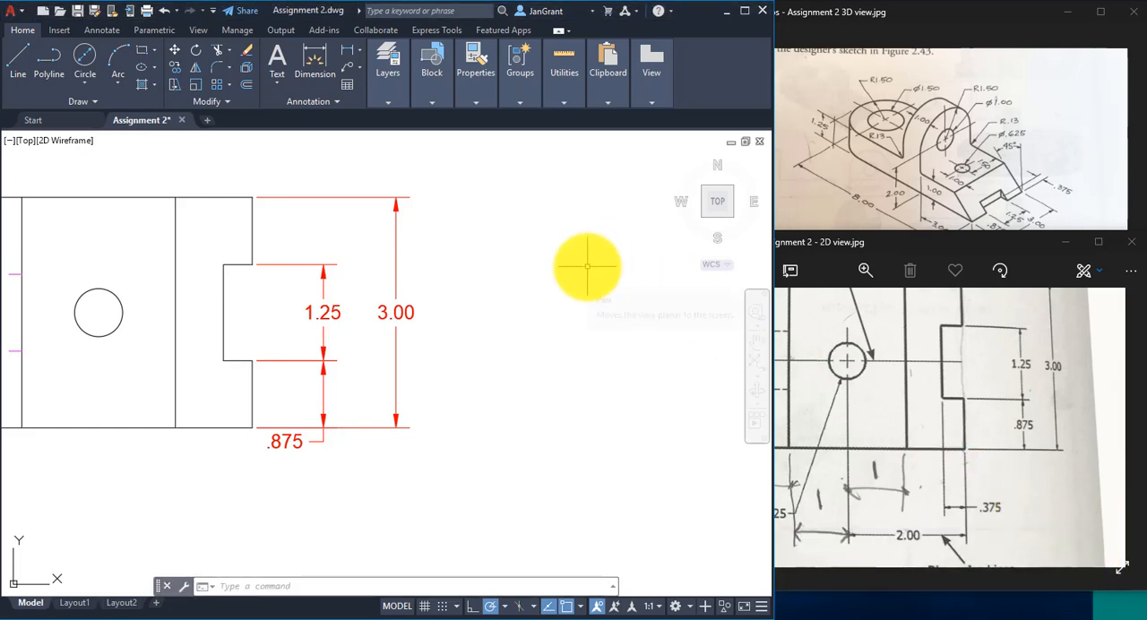
pyautogui.moveTo(926, 618)
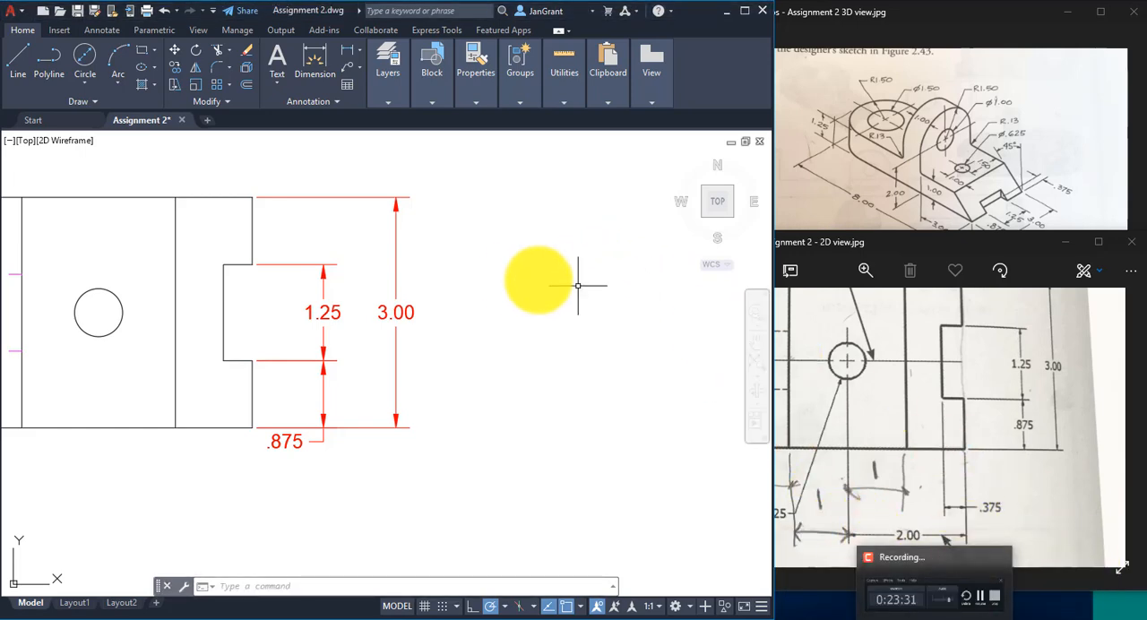
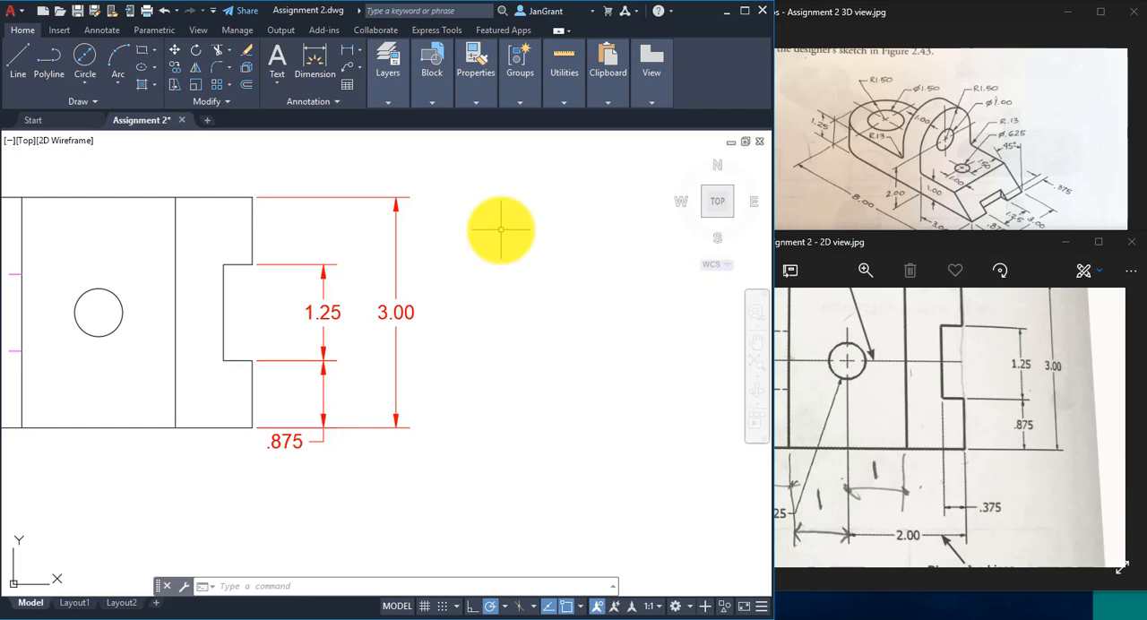
# - Set the Standard dimension style's overall scale to .75 and apply the change
pyautogui.write('d')
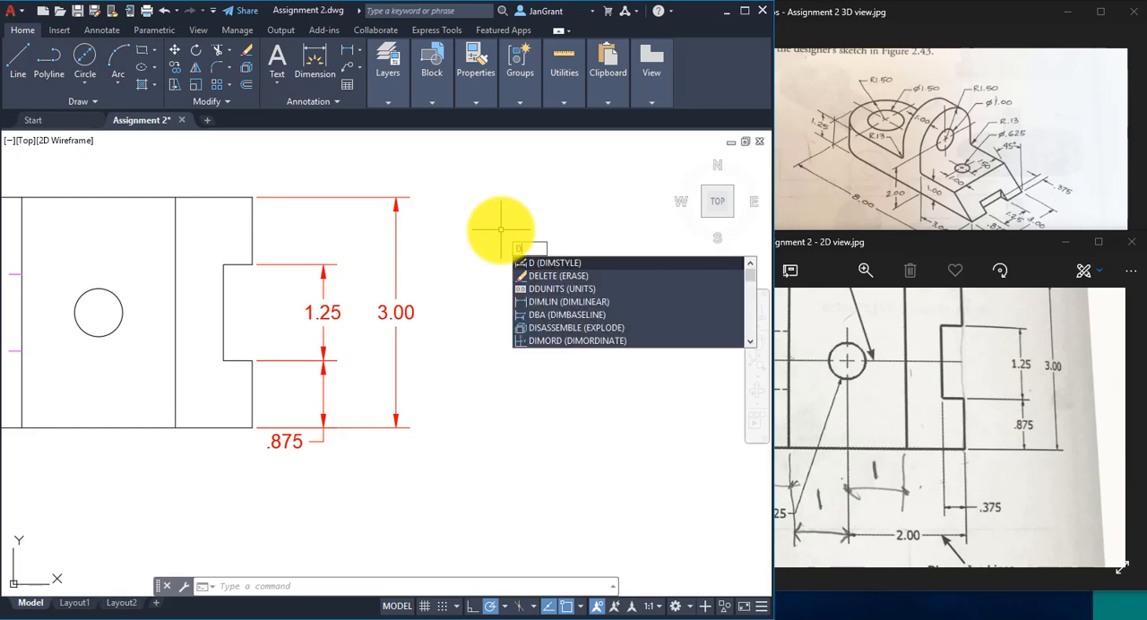
pyautogui.press('Return')
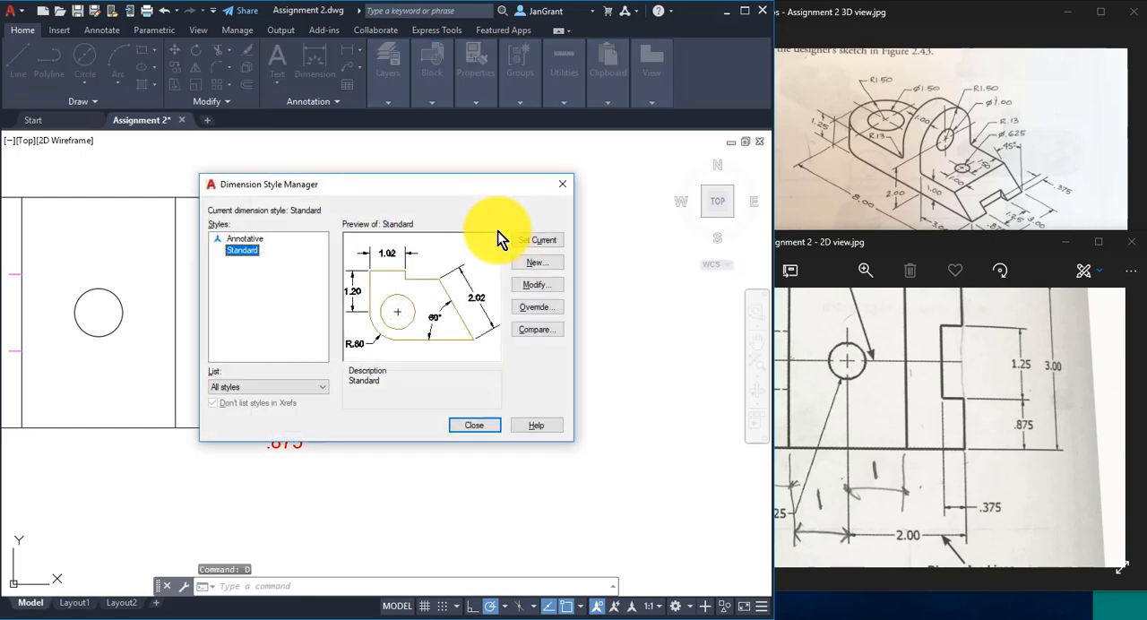
pyautogui.moveTo(443, 193); pyautogui.dragTo(630, 79)
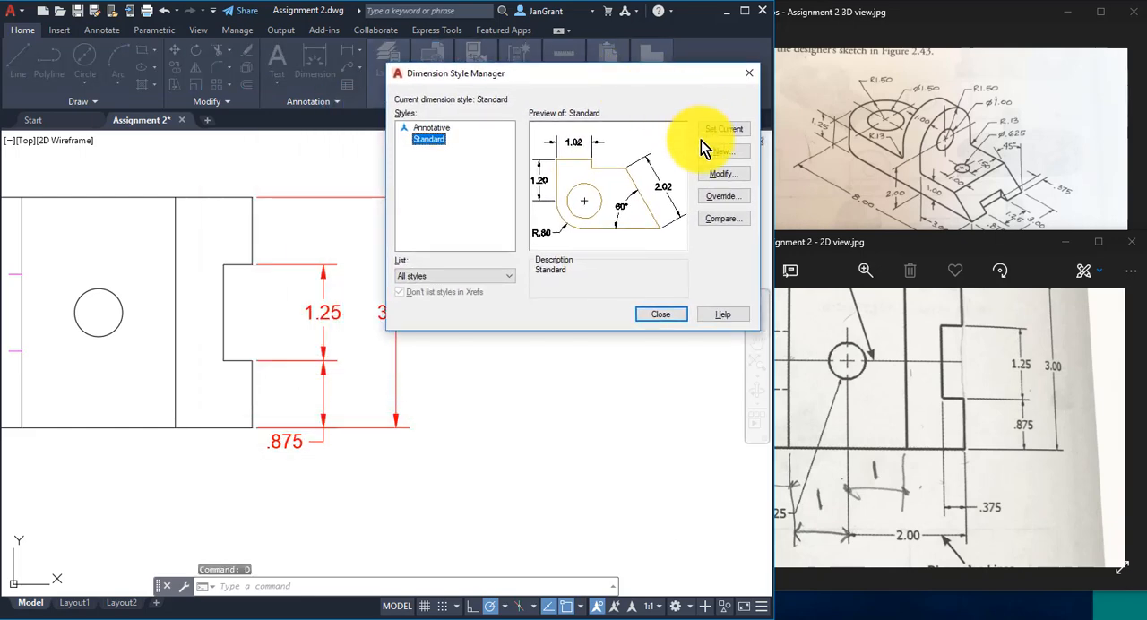
pyautogui.click(728, 175)
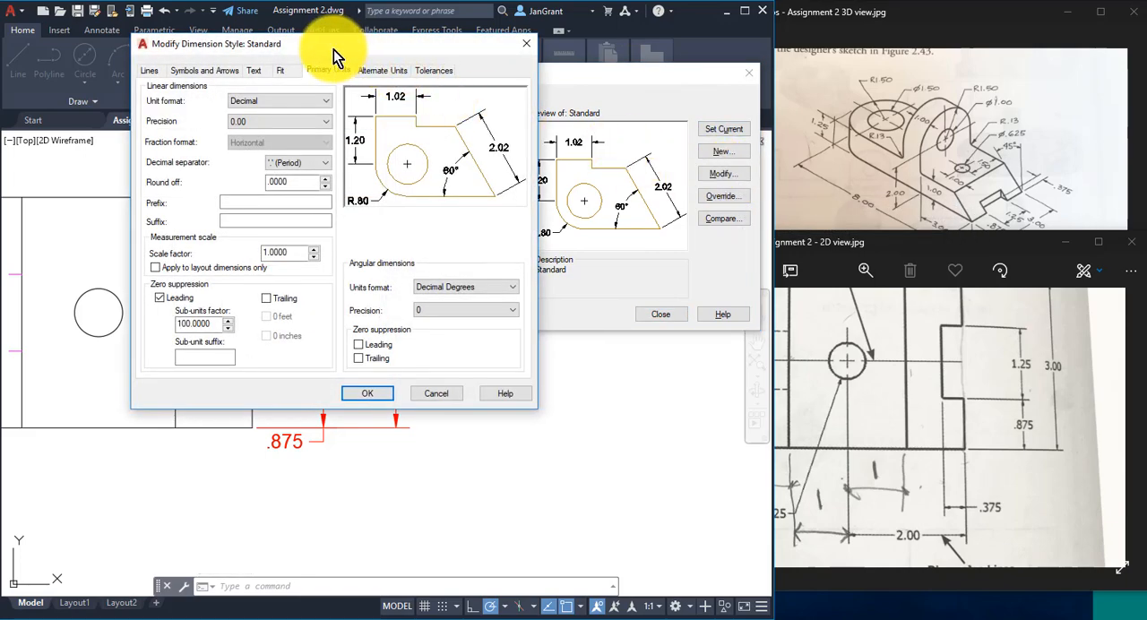
pyautogui.moveTo(334, 45)
pyautogui.mouseDown()
pyautogui.moveTo(578, 46)
pyautogui.moveTo(551, 45)
pyautogui.mouseUp()
pyautogui.click(504, 72)
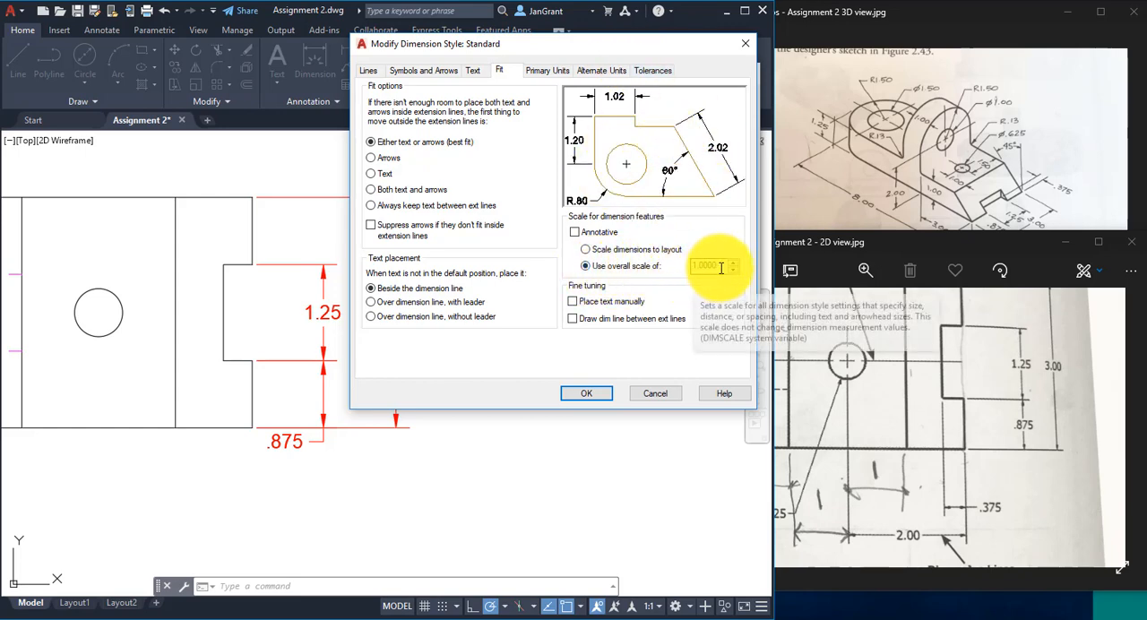
pyautogui.moveTo(721, 266); pyautogui.dragTo(678, 267)
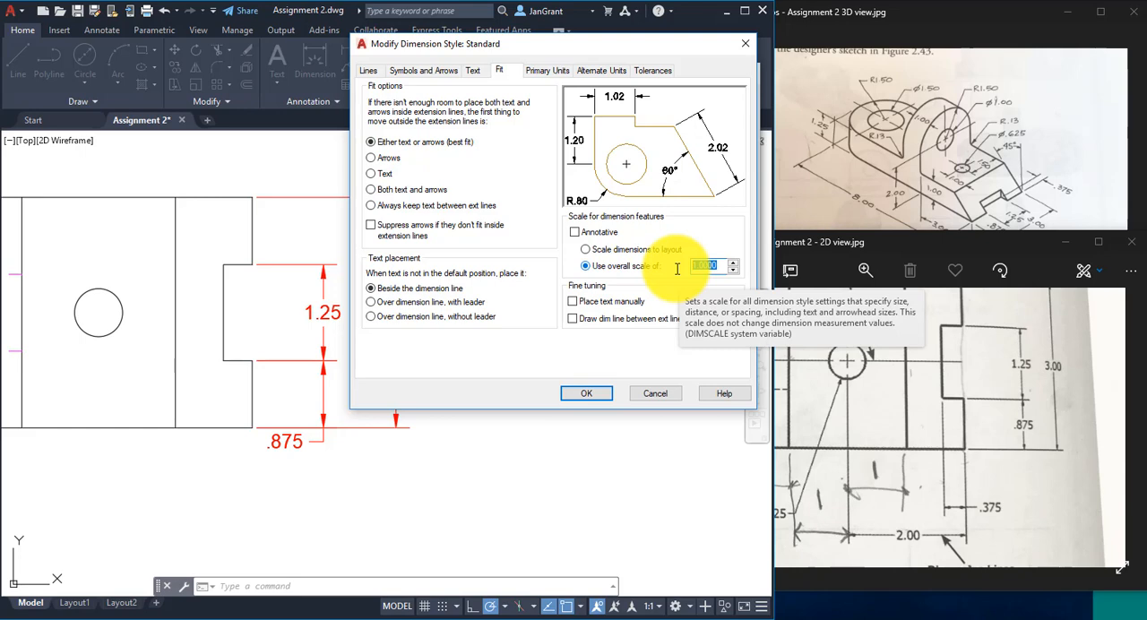
pyautogui.press('BackSpace')
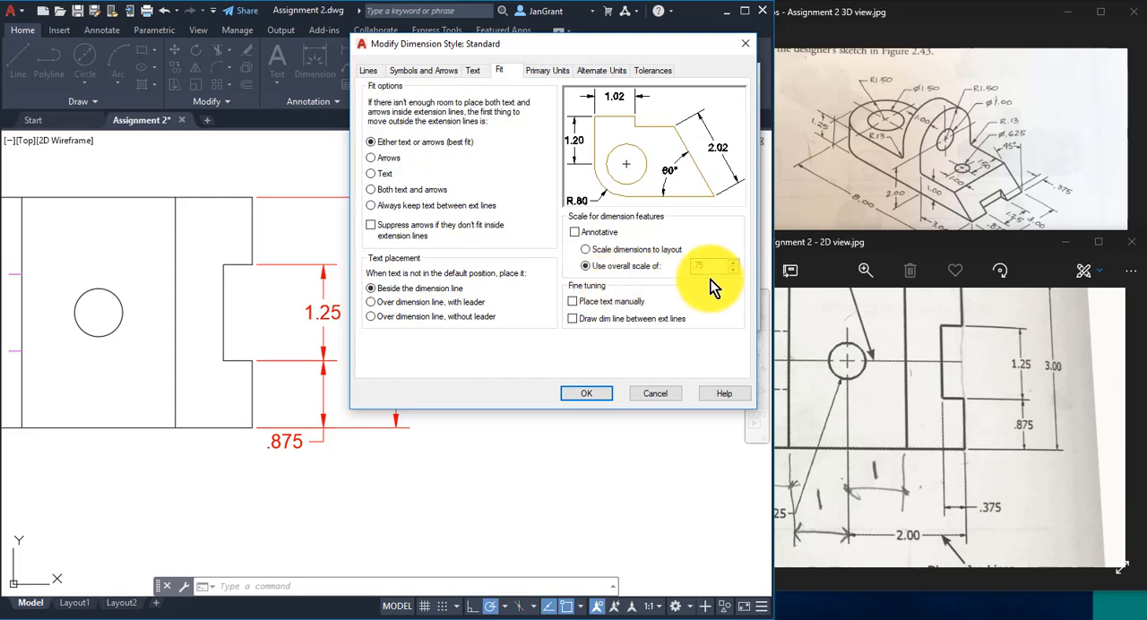
pyautogui.click(586, 395)
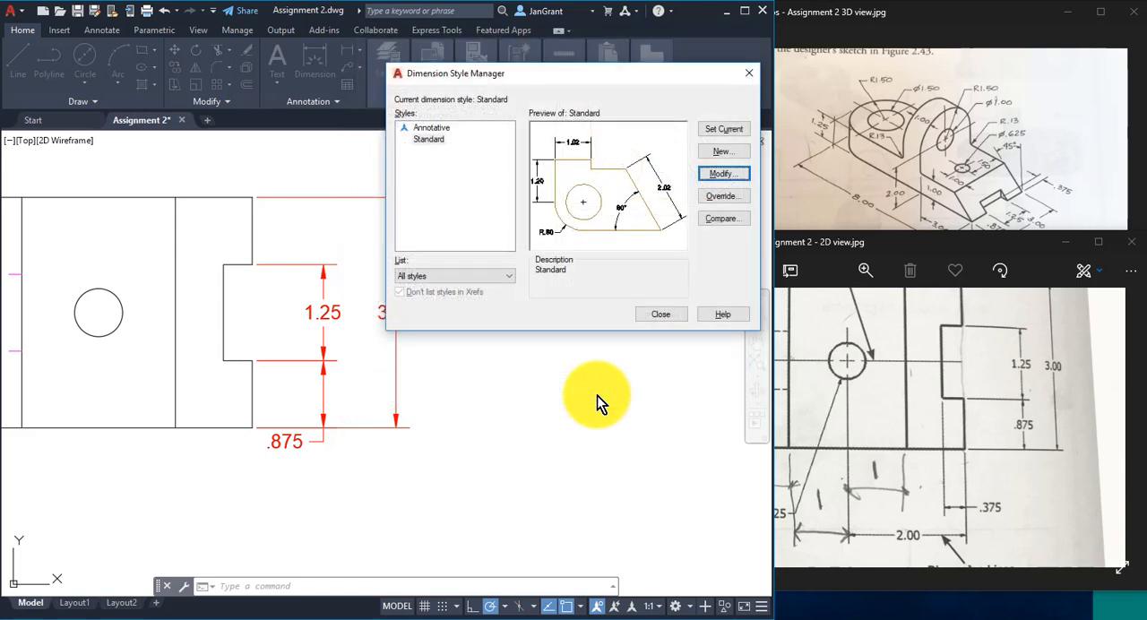
pyautogui.click(661, 314)
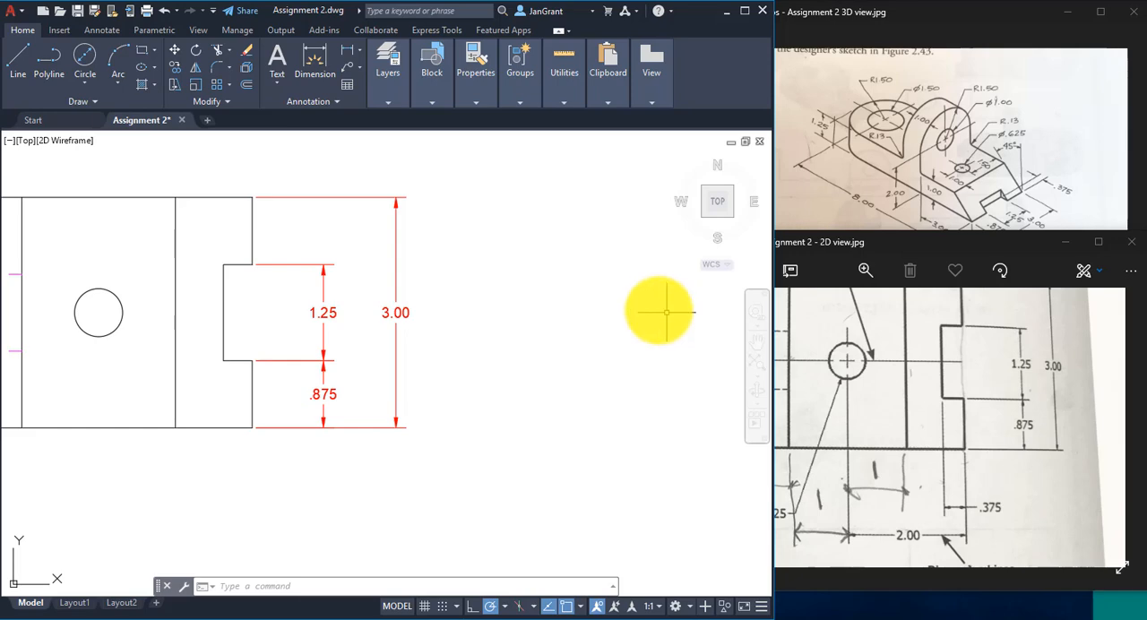
# - Add a horizontal linear dimension for the notch depth, from the notch's inner lower corner to the part's lower end corner, placed below the part
pyautogui.scroll(-2, 376, 352)
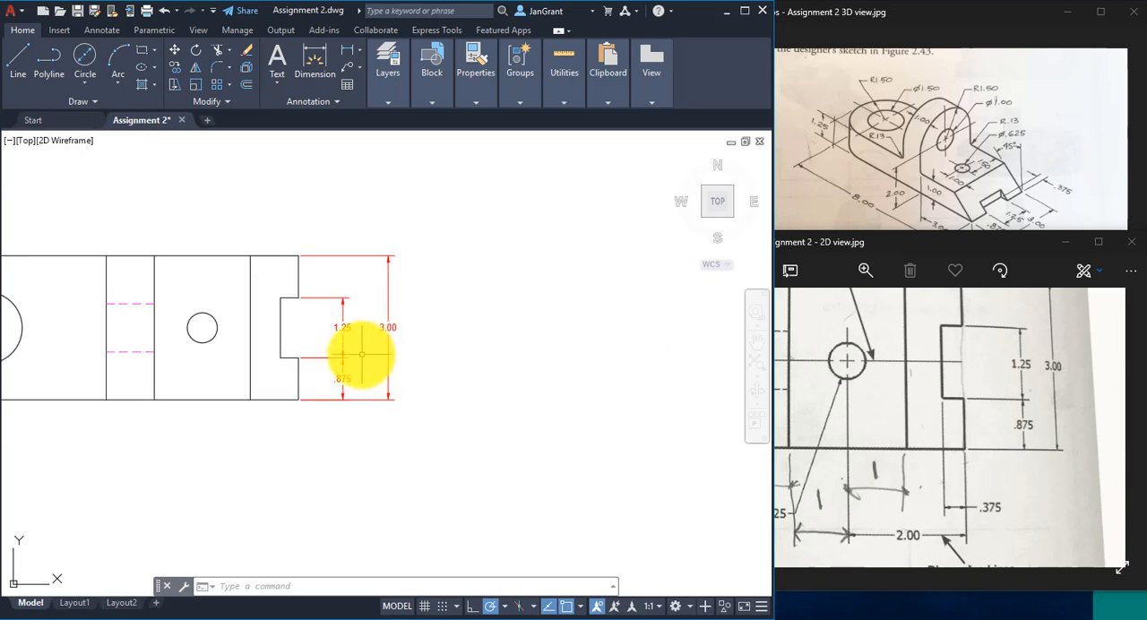
pyautogui.moveTo(361, 353)
pyautogui.mouseDown(button='middle')
pyautogui.moveTo(542, 353)
pyautogui.moveTo(529, 352)
pyautogui.mouseUp(button='middle')
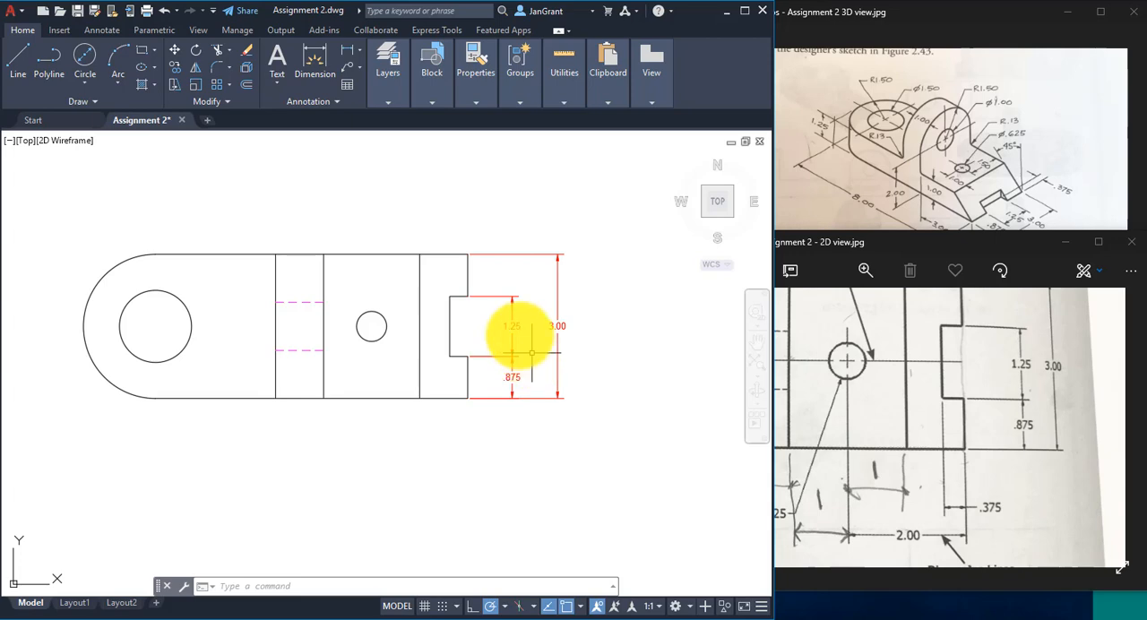
pyautogui.scroll(2, 540, 344)
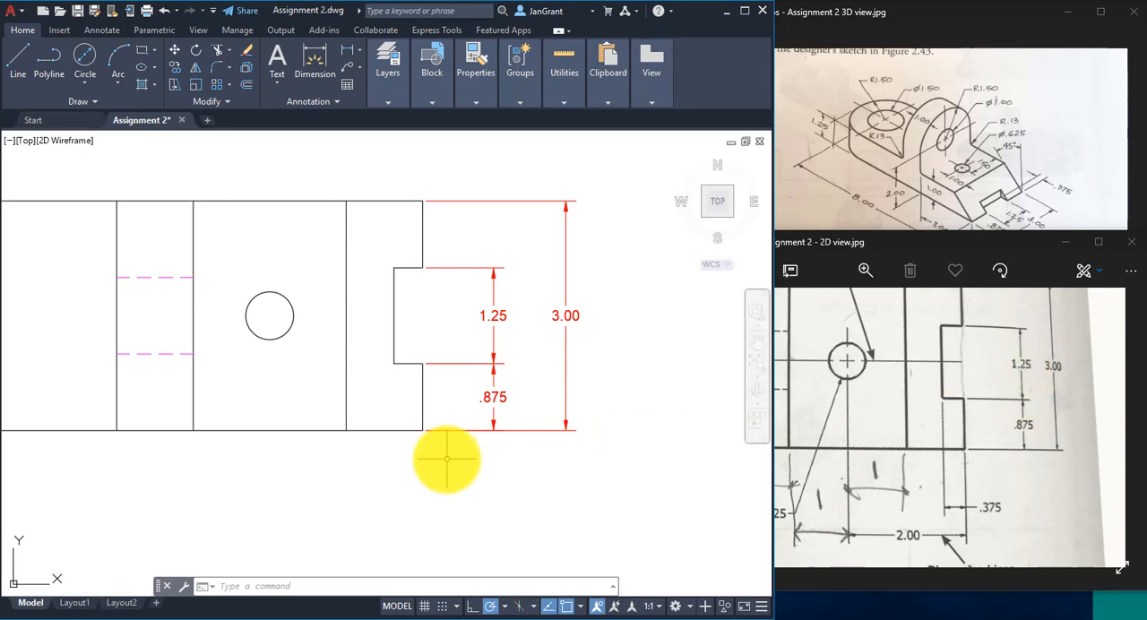
pyautogui.scroll(-2, 446, 459)
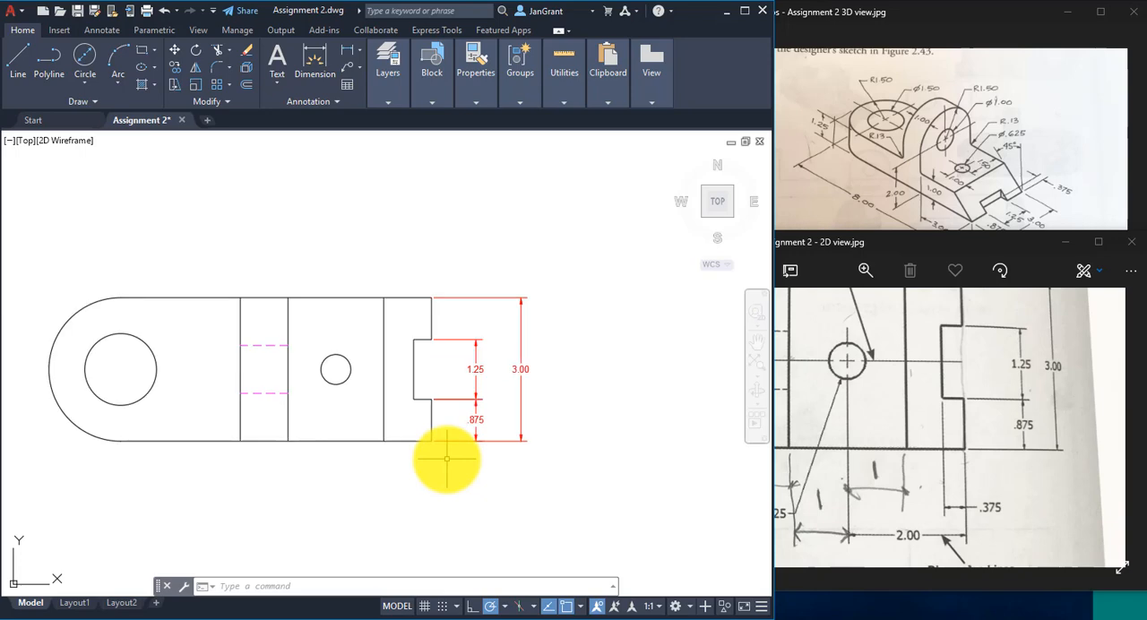
pyautogui.click(347, 52)
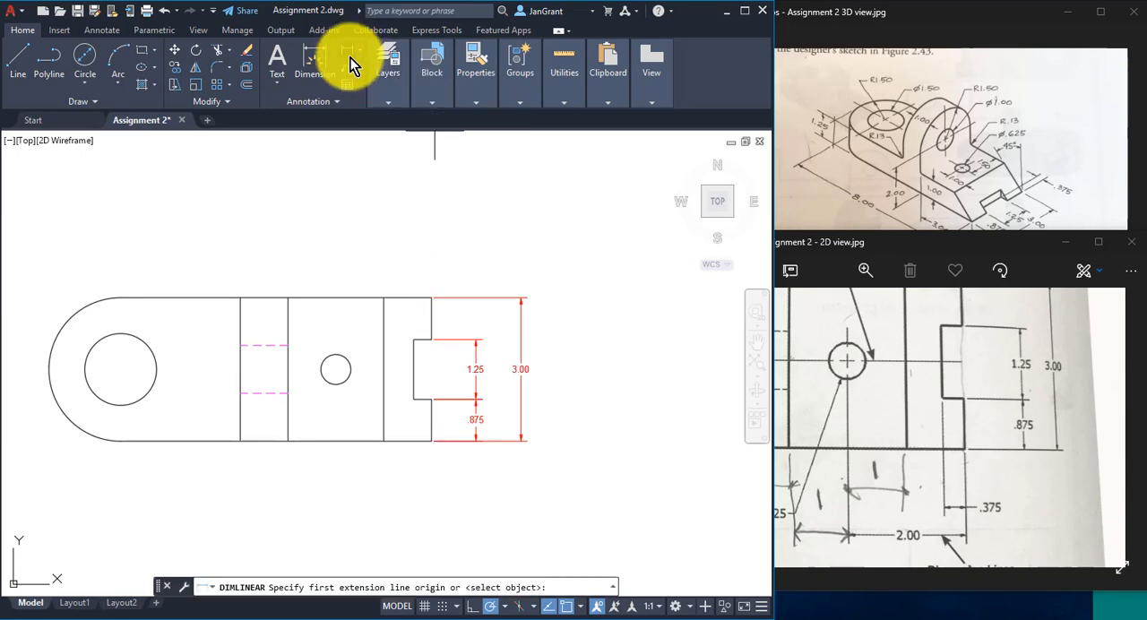
pyautogui.scroll(5, 409, 471)
pyautogui.scroll(-2, 409, 472)
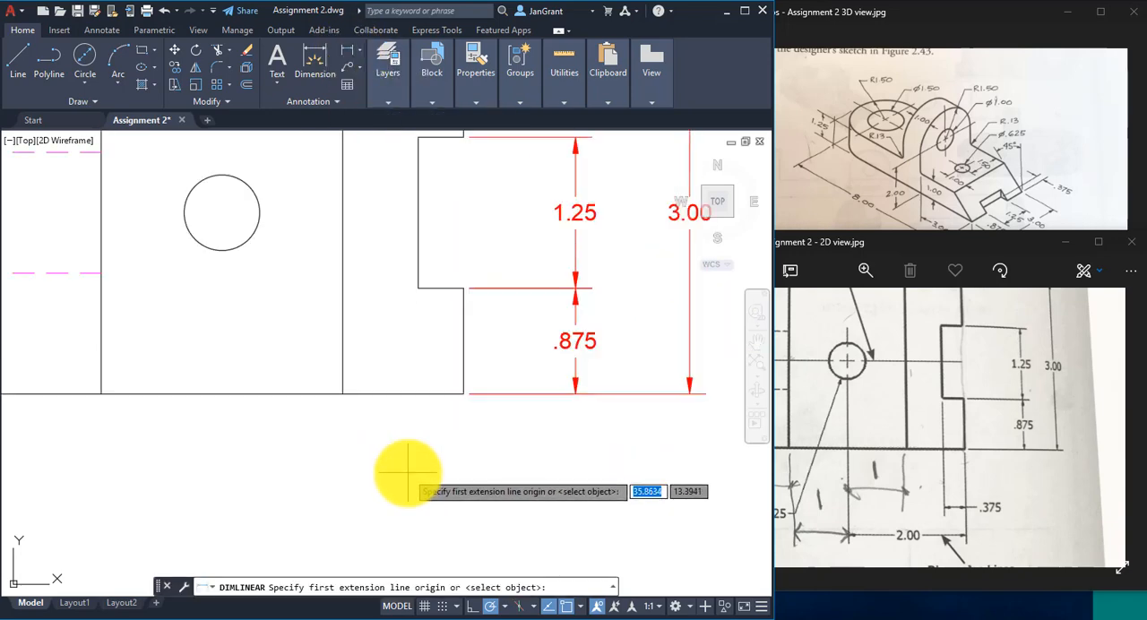
pyautogui.click(418, 288)
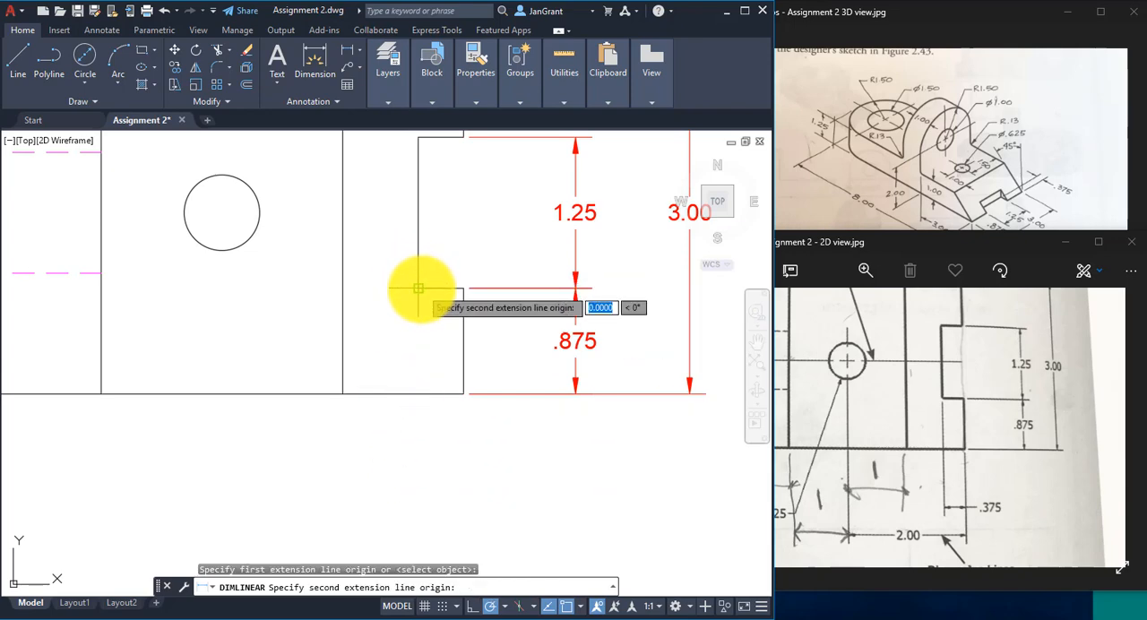
pyautogui.click(463, 393)
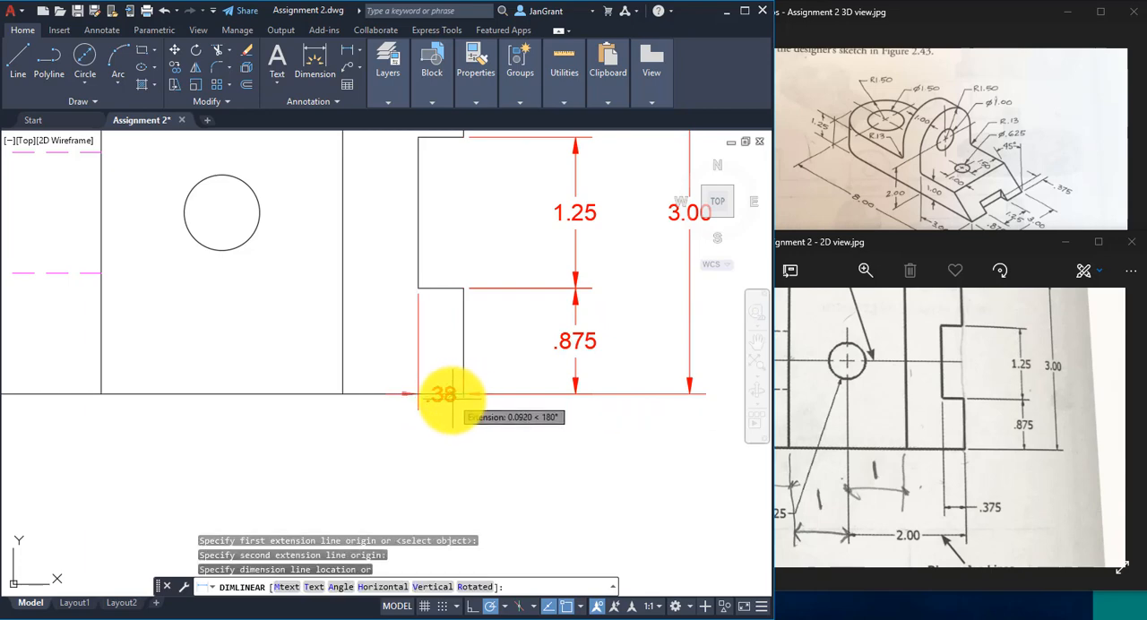
pyautogui.click(458, 460)
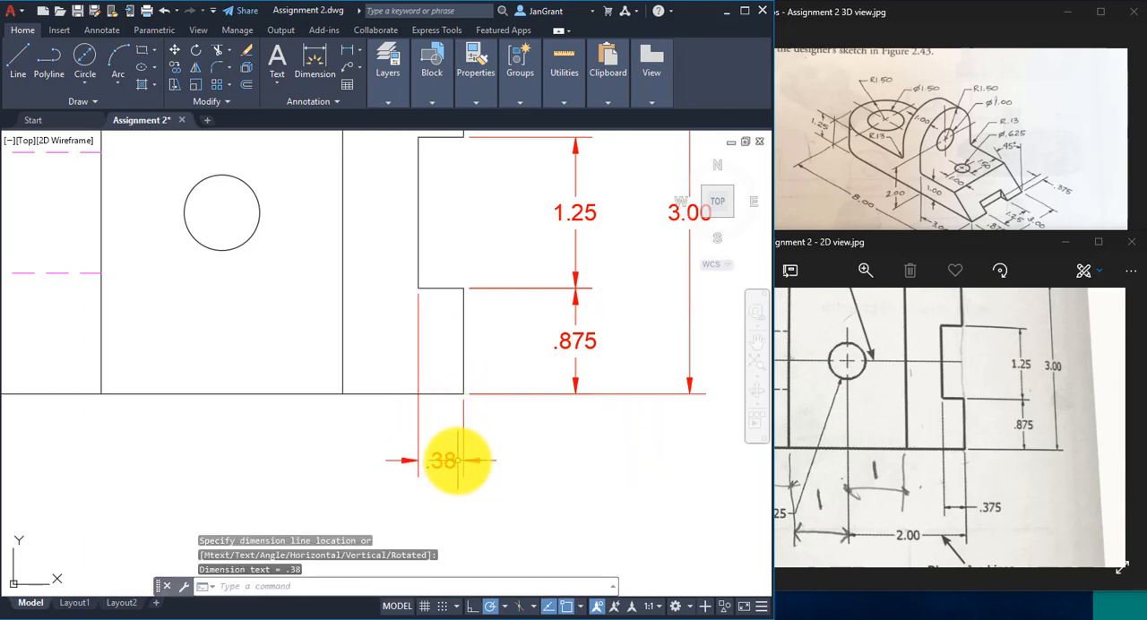
# - Examine the full 2D reference image for the remaining dimensions and check the Center object snap setting in the drawing
pyautogui.scroll(-3, 340, 451)
pyautogui.scroll(1, 340, 450)
pyautogui.moveTo(340, 451); pyautogui.dragTo(478, 451, button='middle')
pyautogui.click(957, 447)
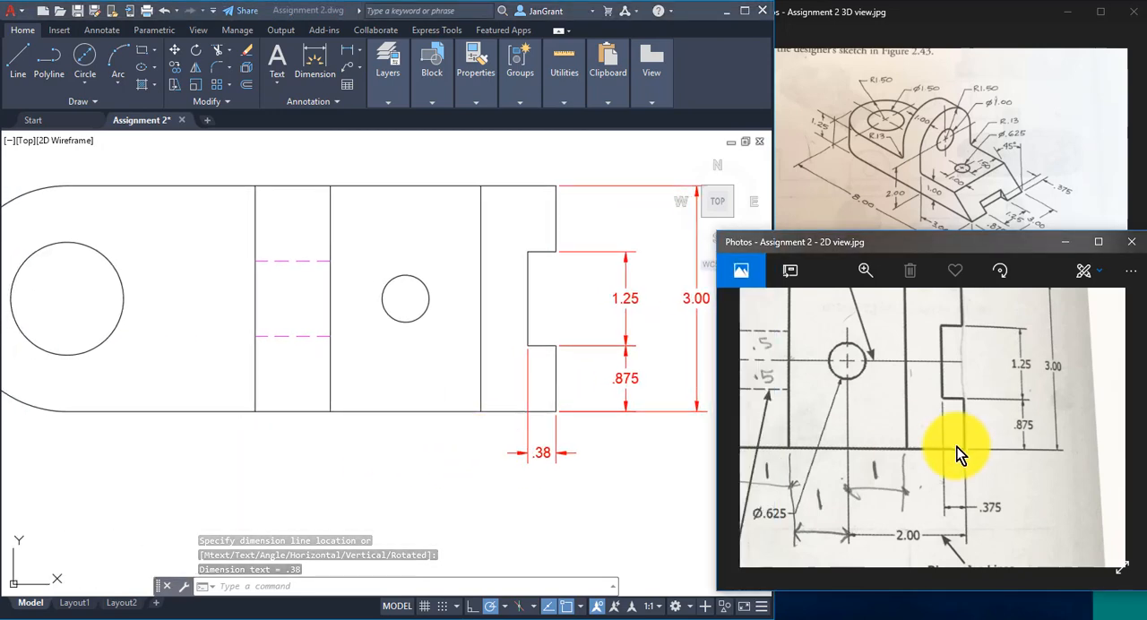
pyautogui.scroll(-3, 929, 432)
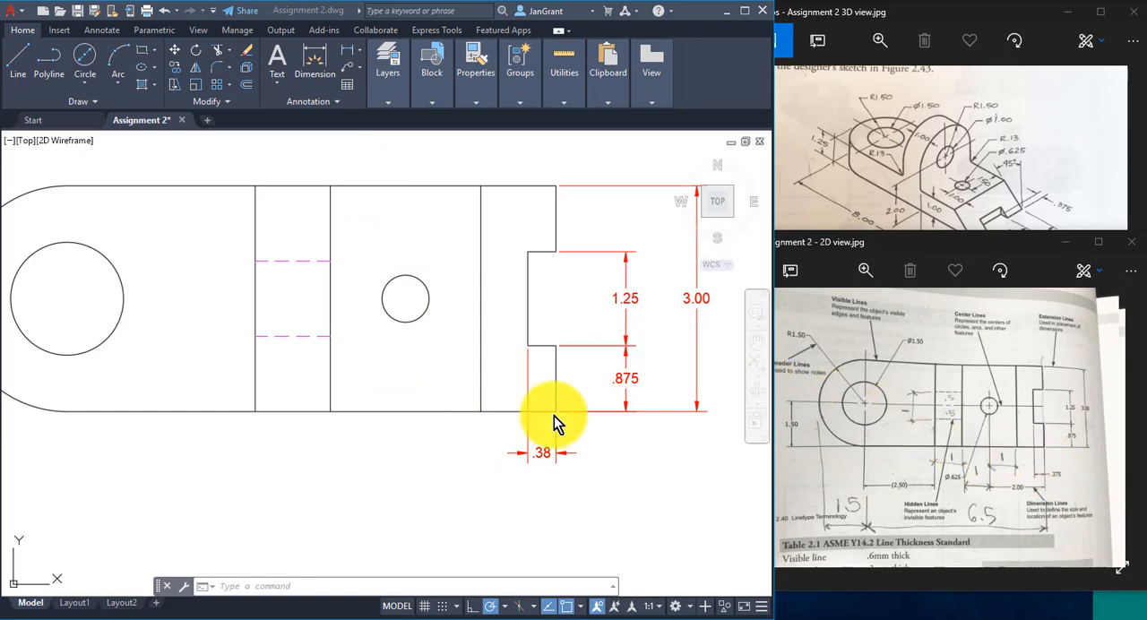
pyautogui.click(447, 461)
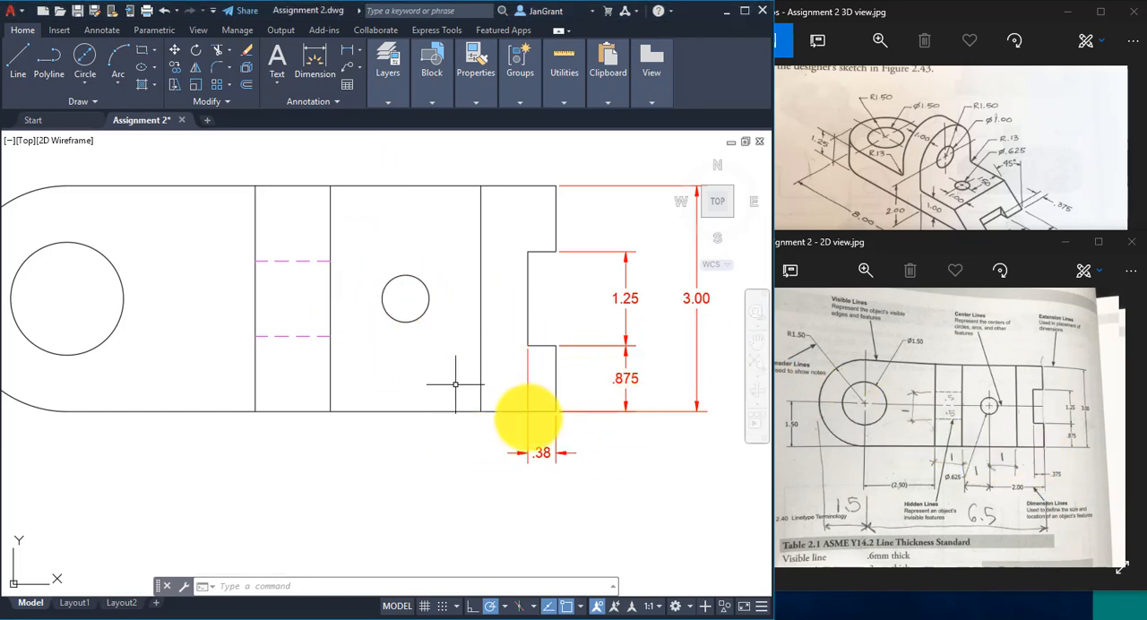
pyautogui.click(581, 607)
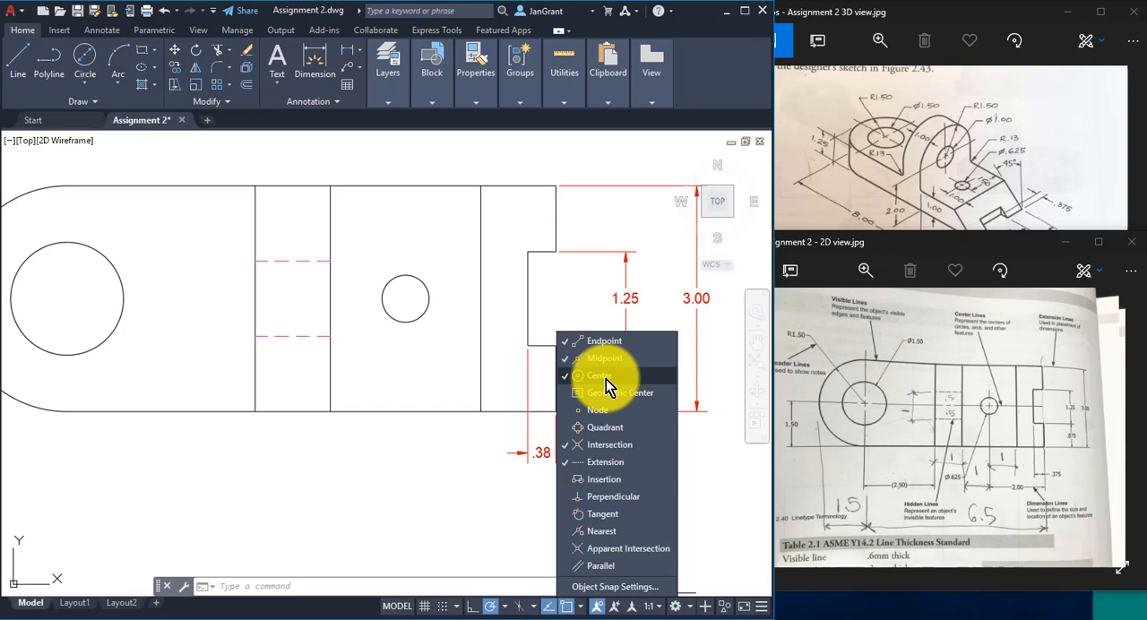
pyautogui.click(346, 46)
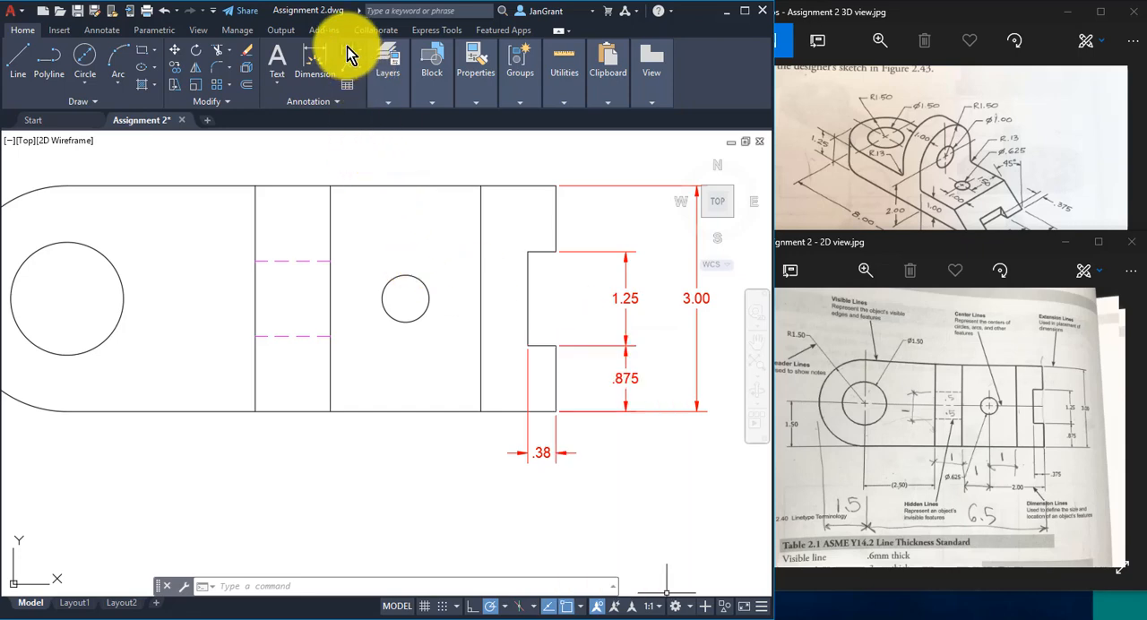
# - Add a horizontal linear dimension from the part's lower notched-end corner to the small hole's center, placed below the notch depth dimension
pyautogui.click(347, 47)
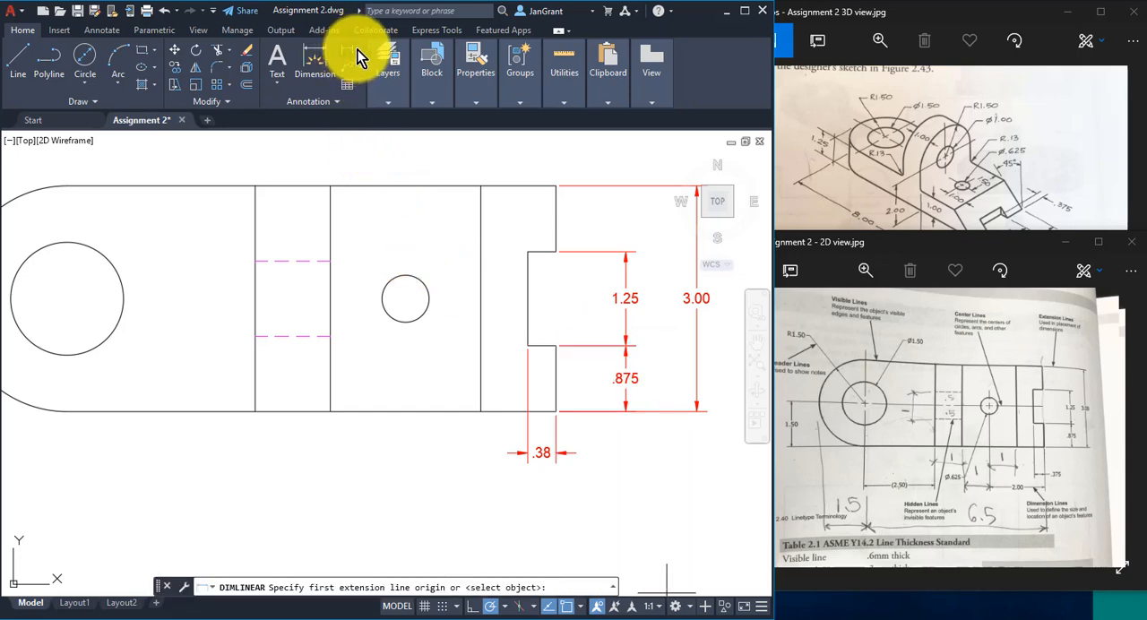
pyautogui.click(358, 49)
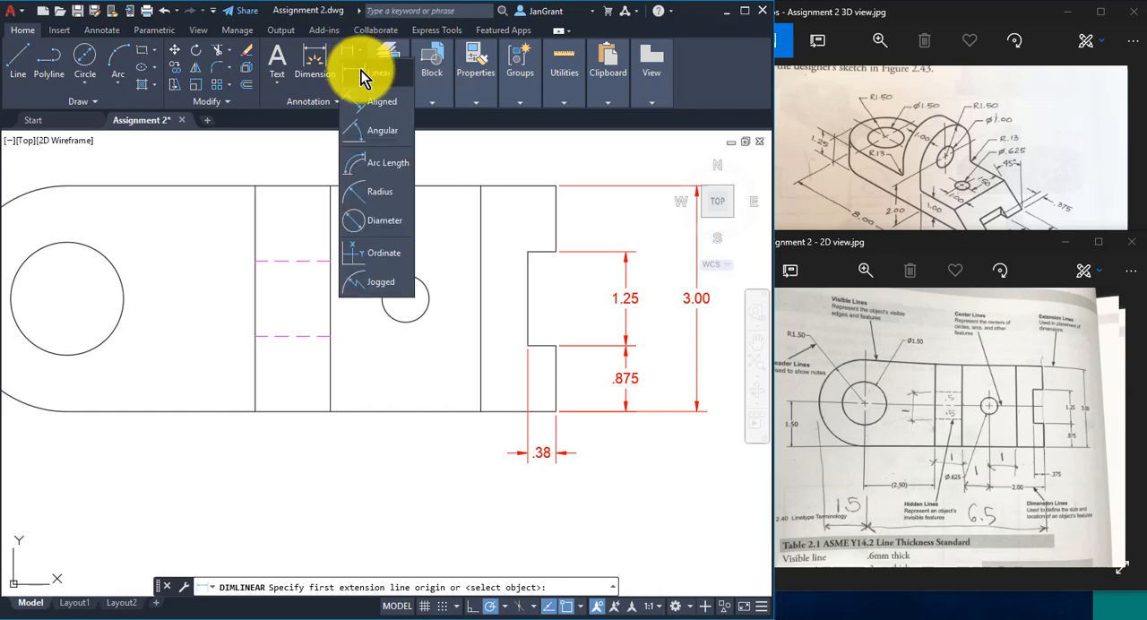
pyautogui.click(361, 76)
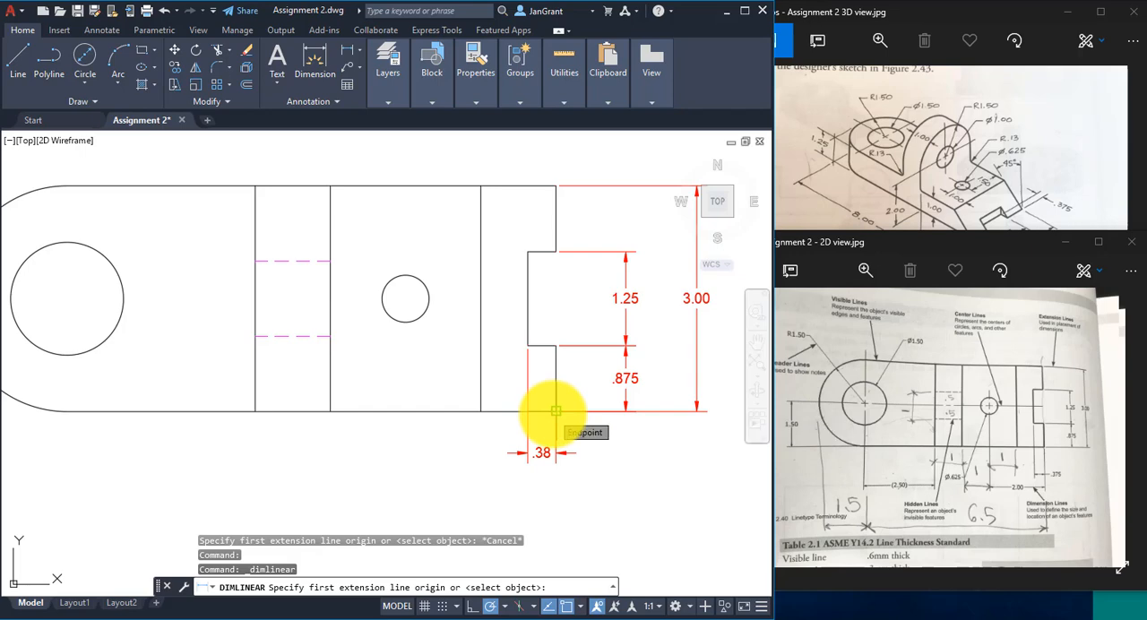
pyautogui.click(555, 411)
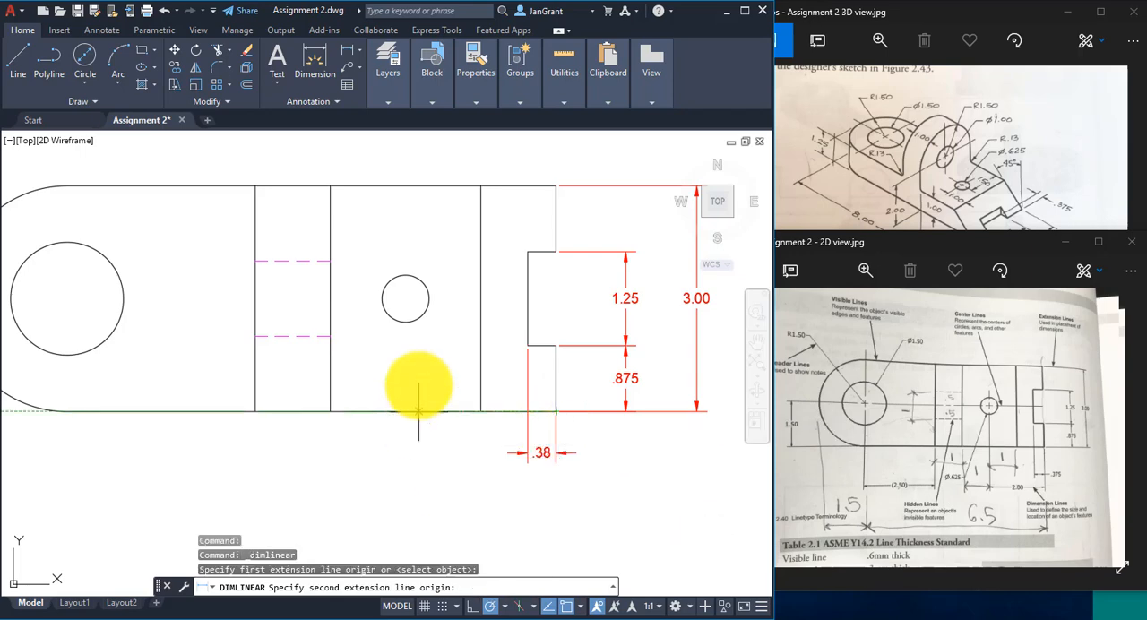
pyautogui.click(406, 298)
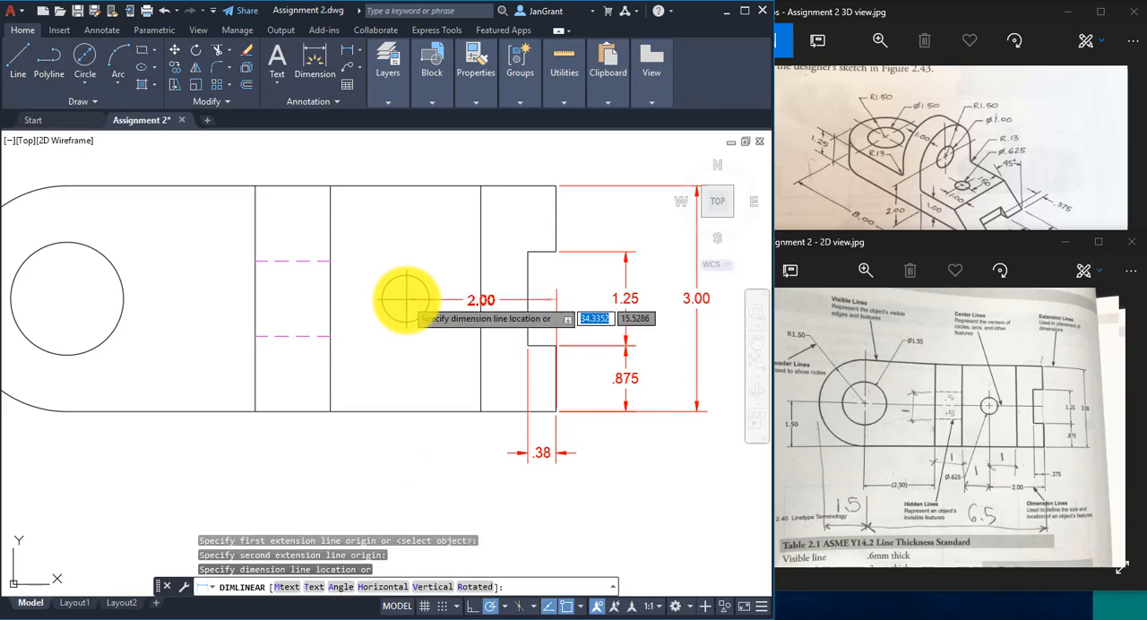
pyautogui.click(432, 481)
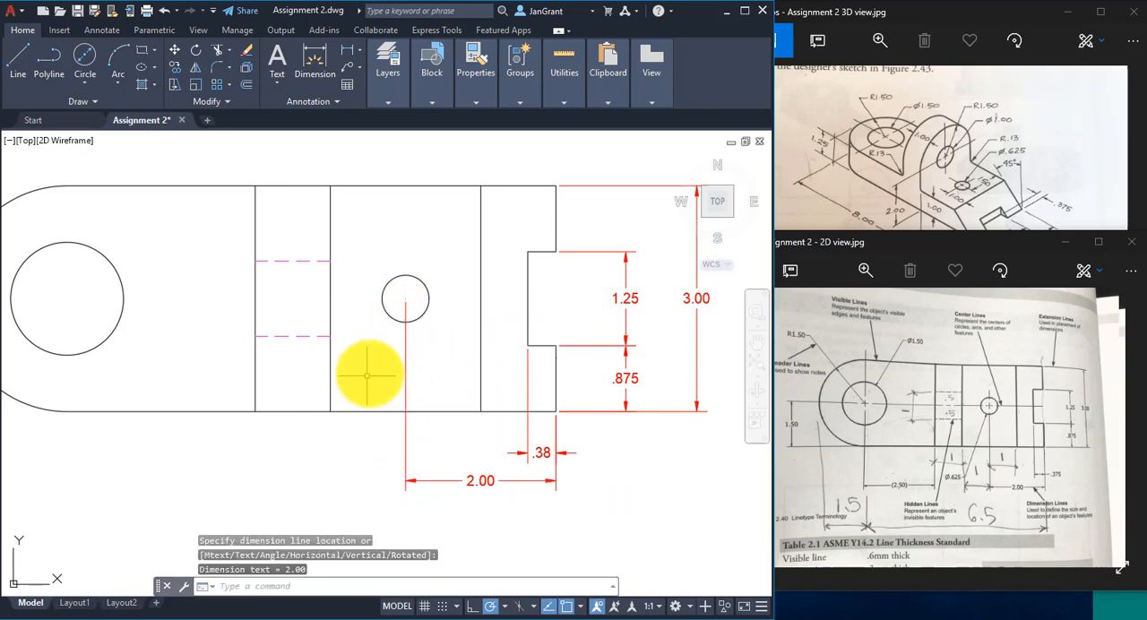
# - Add a horizontal linear dimension from the large hole's center to the nearest vertical edge line, aligned with the small hole's location dimension
pyautogui.moveTo(371, 370)
pyautogui.mouseDown(button='middle')
pyautogui.moveTo(389, 335)
pyautogui.moveTo(424, 340)
pyautogui.mouseUp(button='middle')
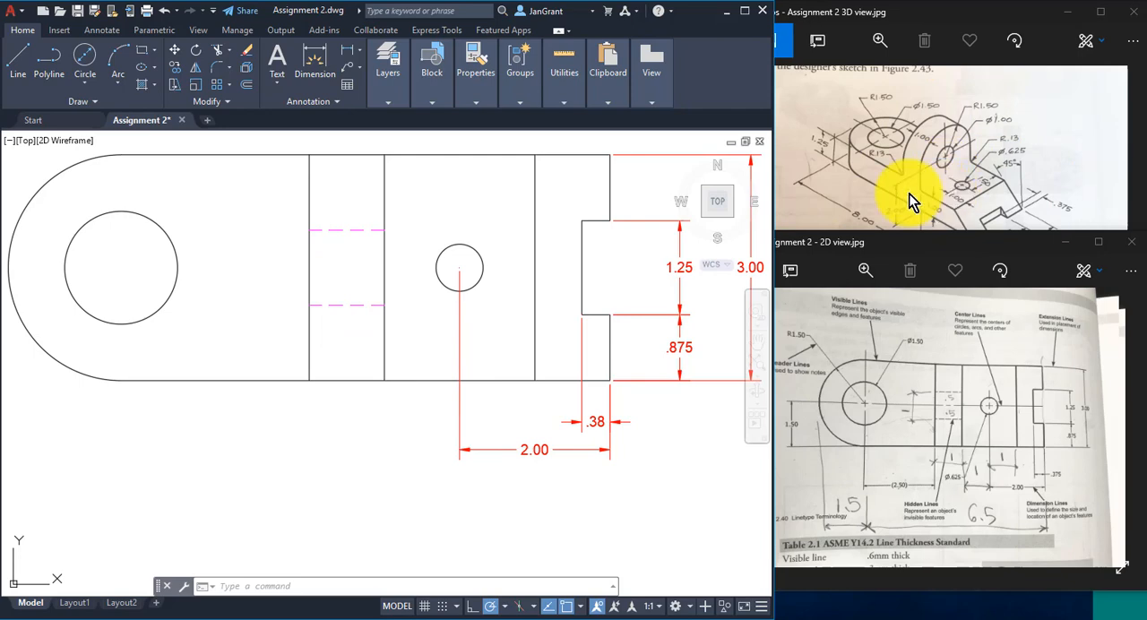
pyautogui.click(349, 49)
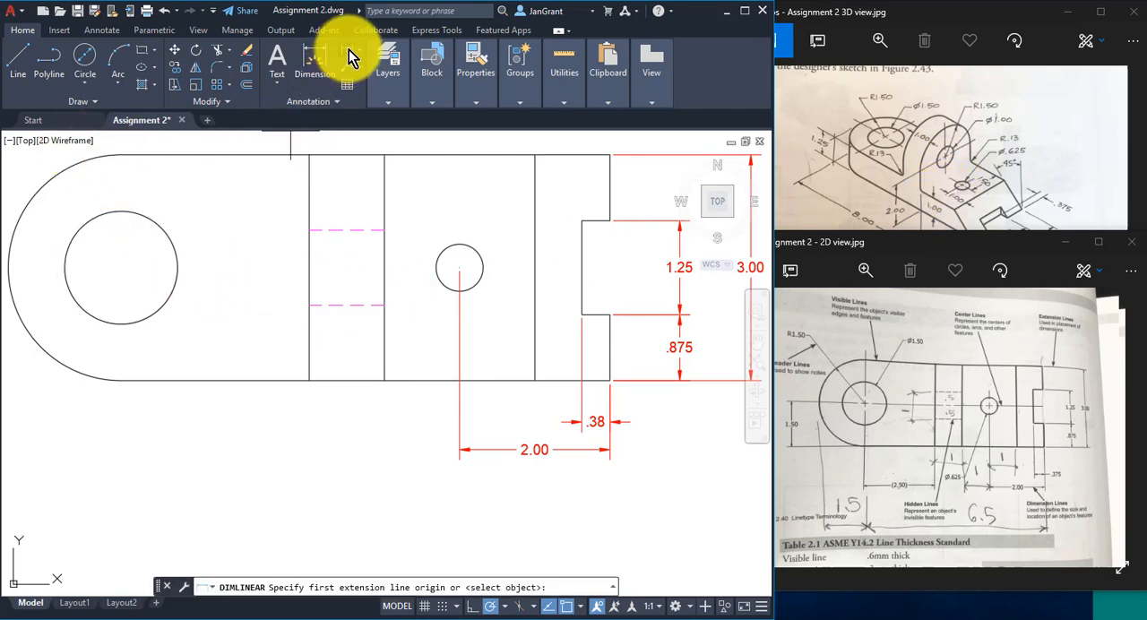
pyautogui.click(121, 267)
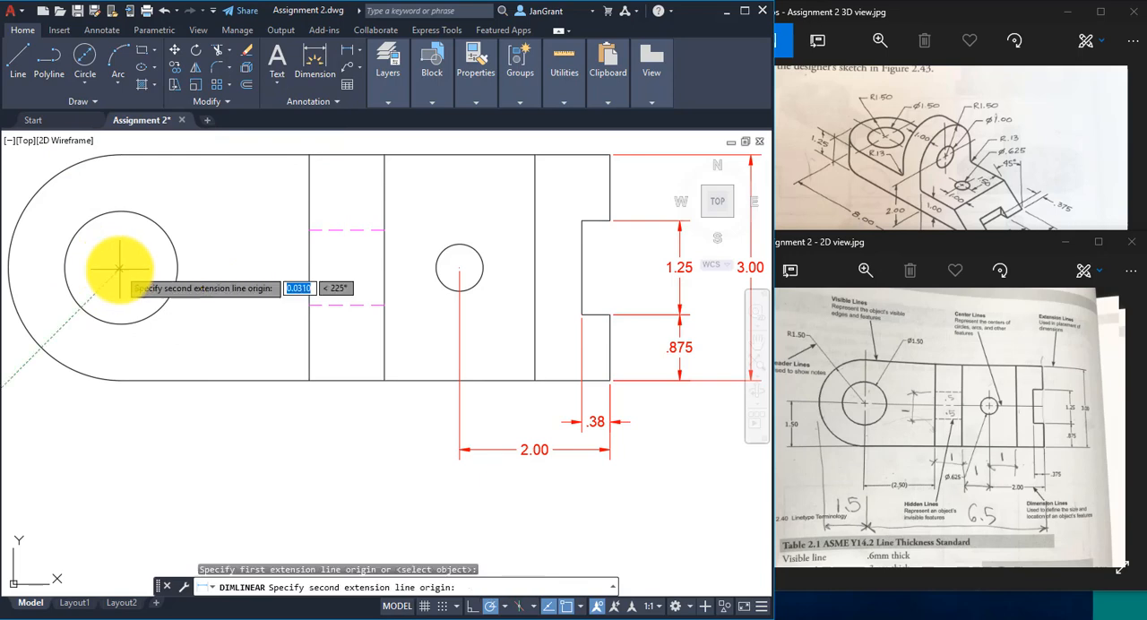
pyautogui.click(309, 380)
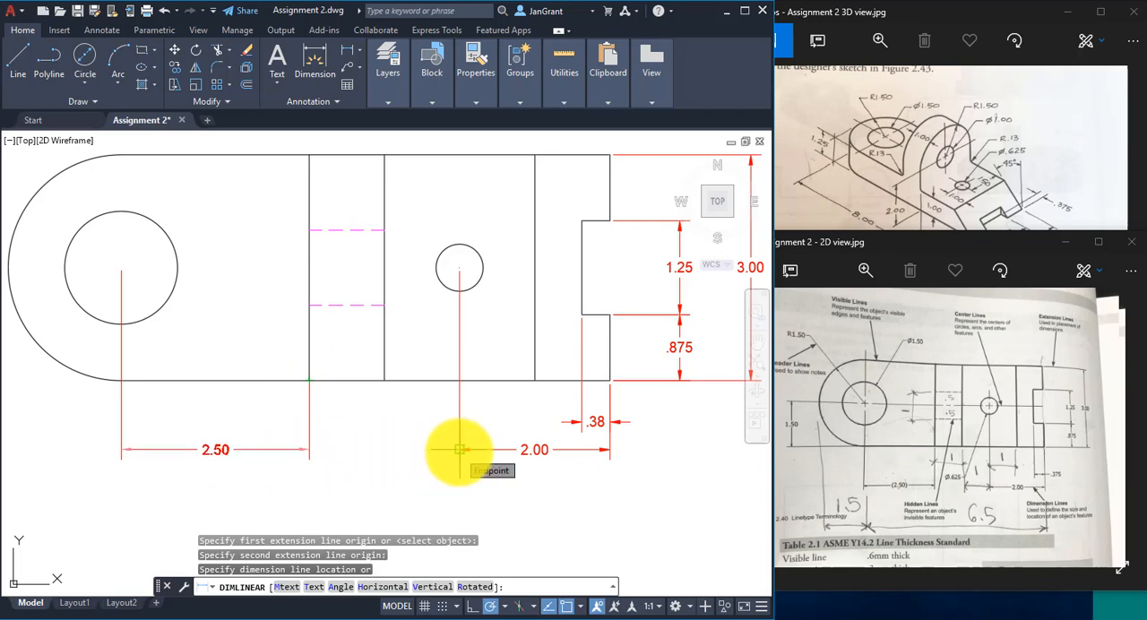
pyautogui.click(459, 450)
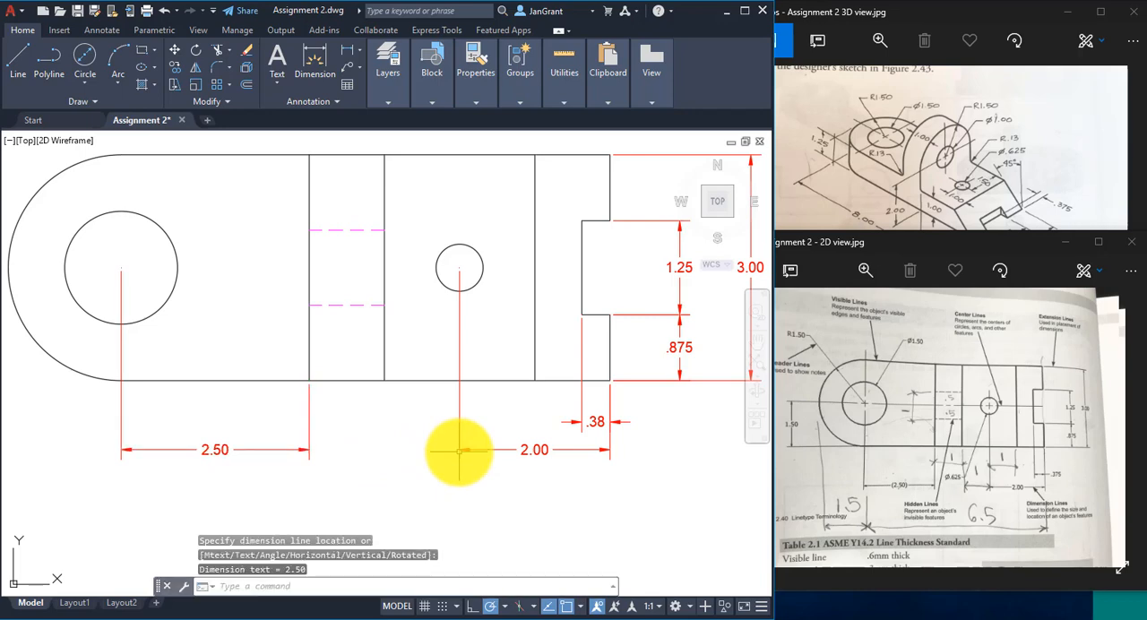
# - Add a horizontal linear dimension between the lower ends of the two vertical lines bounding the hidden lines, aligned with the large hole's location dimension
pyautogui.rightClick(223, 252)
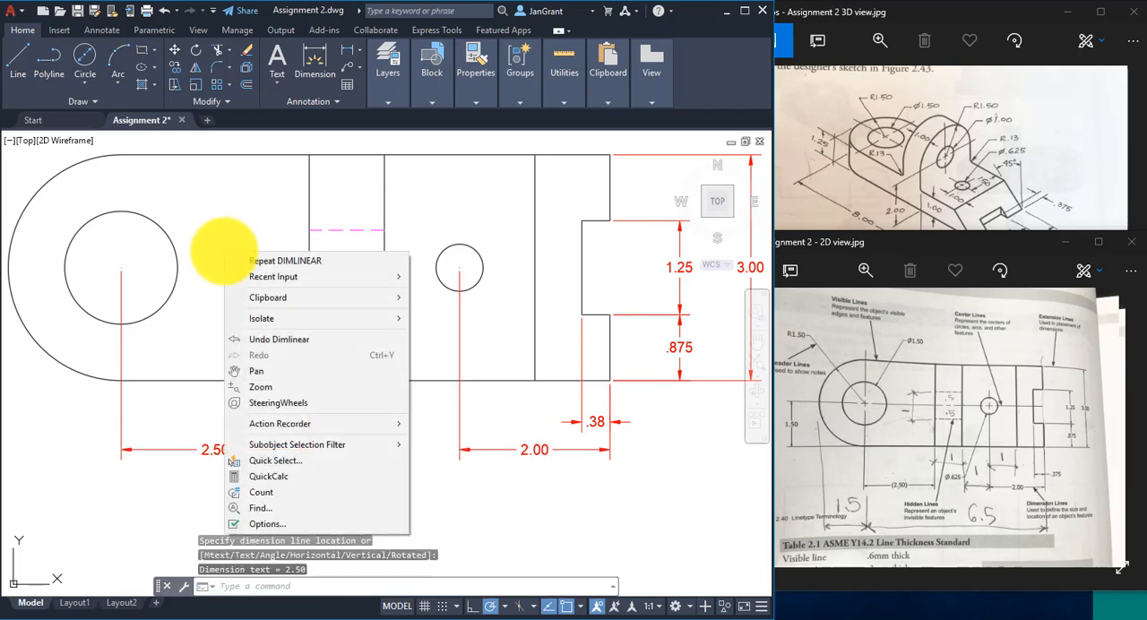
pyautogui.click(314, 261)
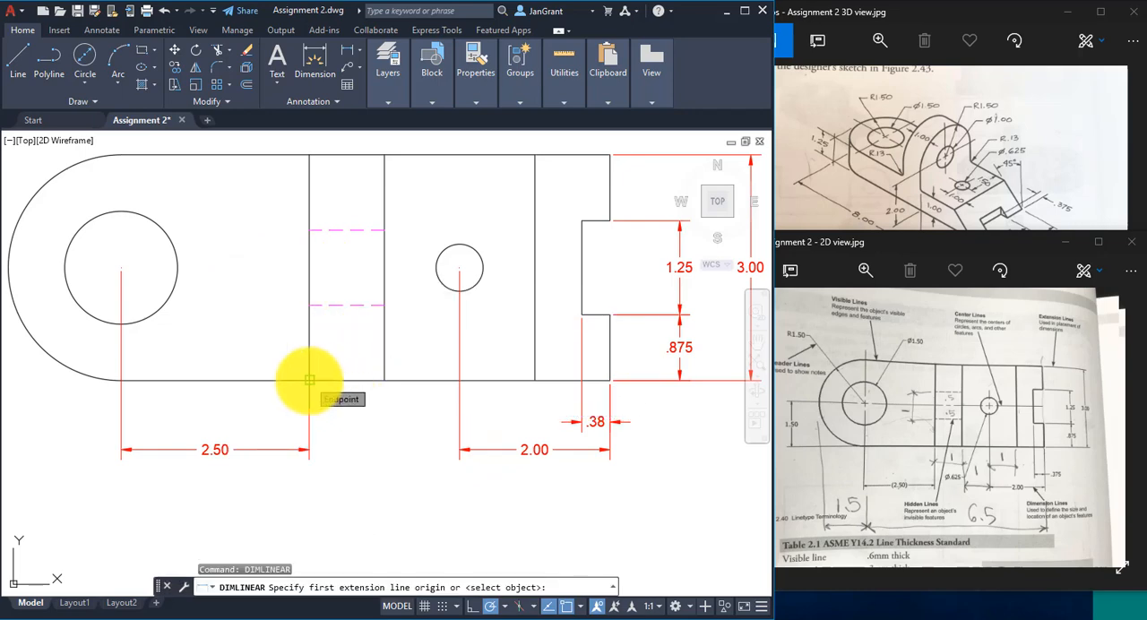
pyautogui.click(309, 380)
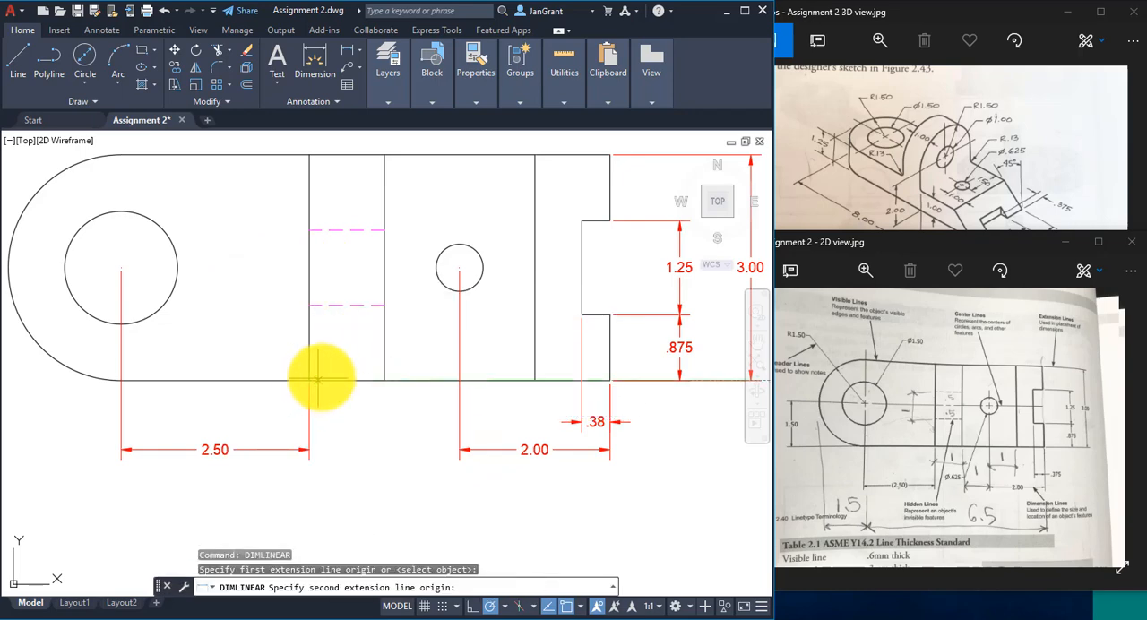
pyautogui.click(383, 379)
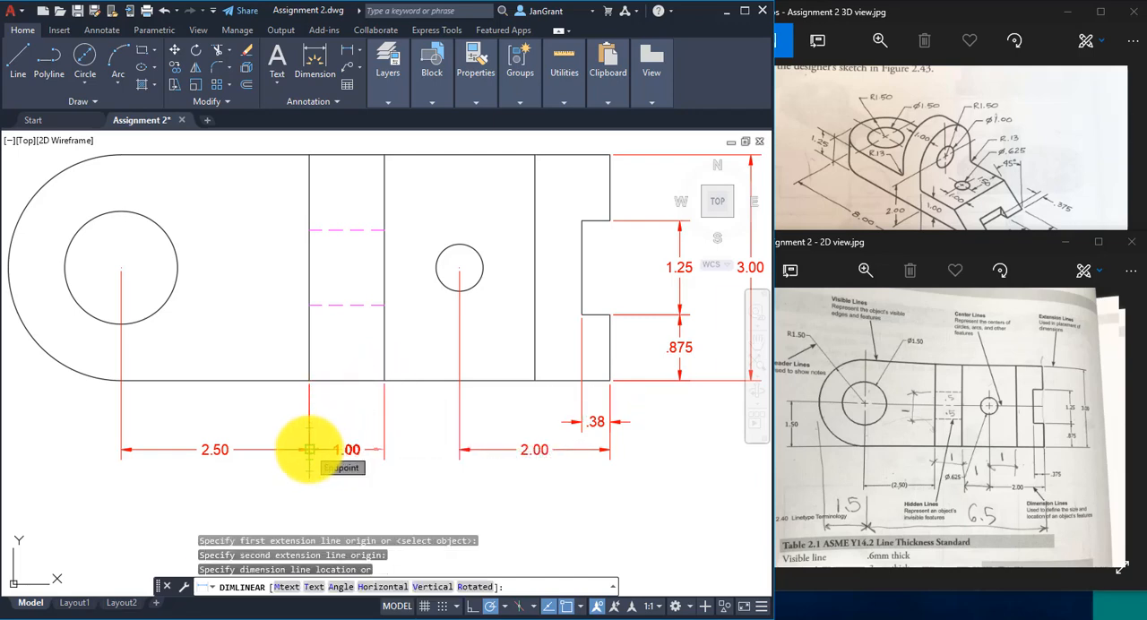
pyautogui.click(309, 449)
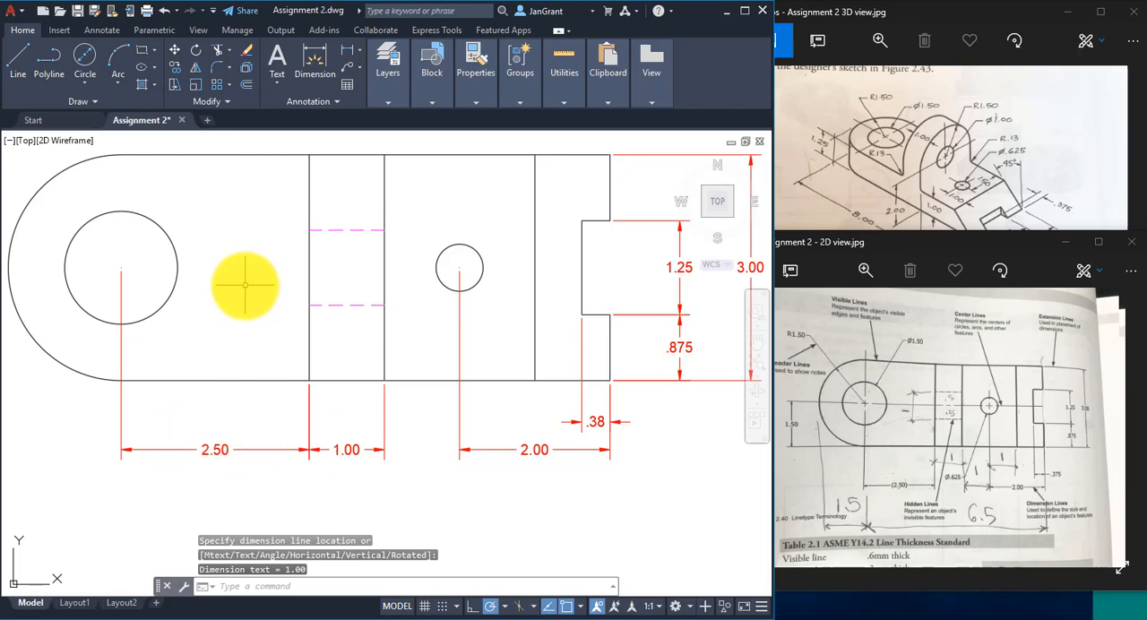
# - Add a horizontal linear dimension from the part's upper notched-end corner to the large hole's center, placed above the part
pyautogui.scroll(-2, 245, 284)
pyautogui.moveTo(246, 284); pyautogui.dragTo(259, 355, button='middle')
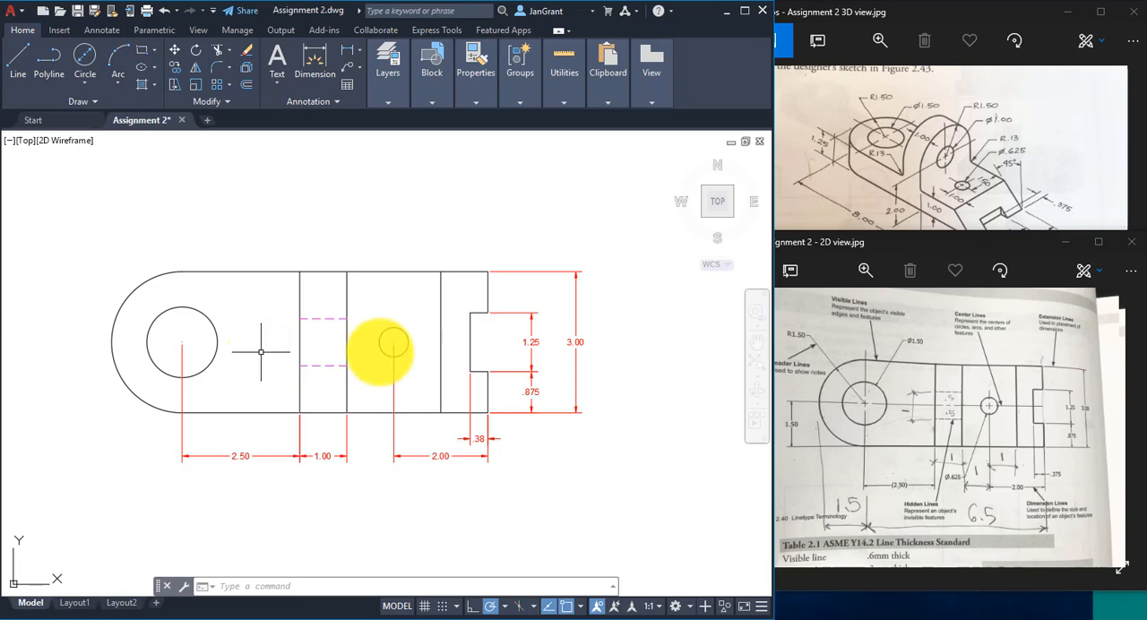
pyautogui.click(831, 376)
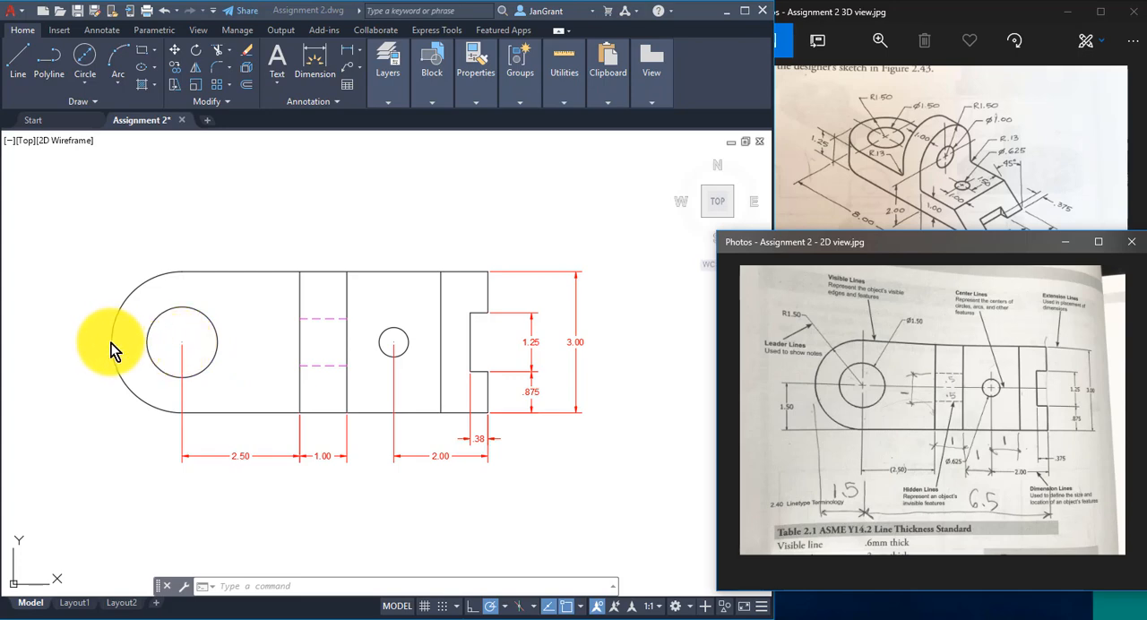
pyautogui.click(362, 200)
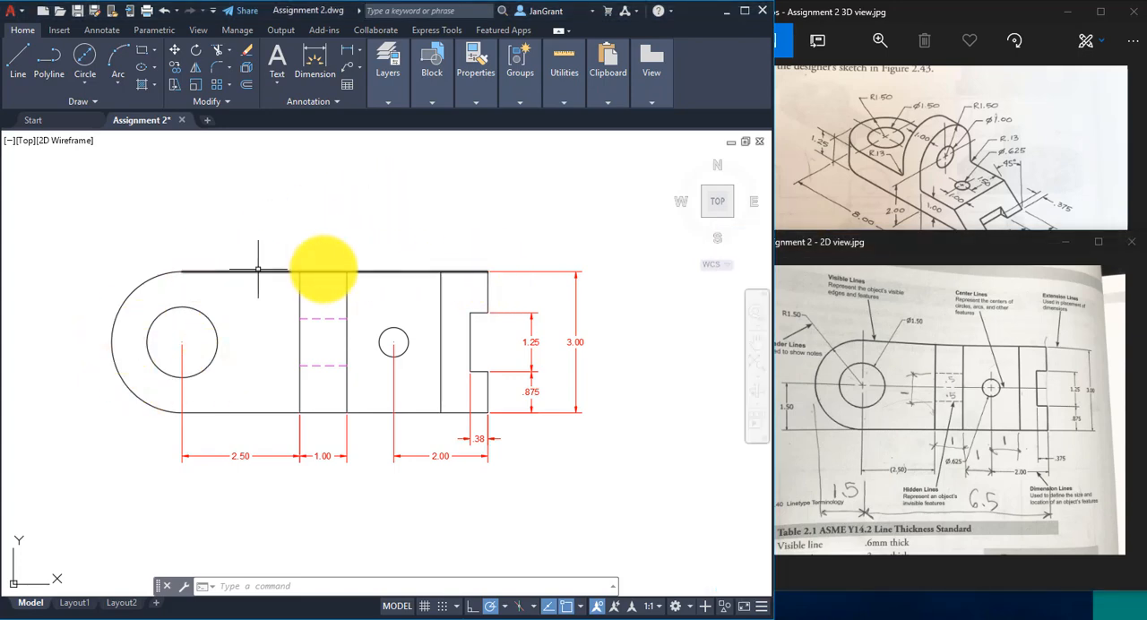
pyautogui.click(347, 51)
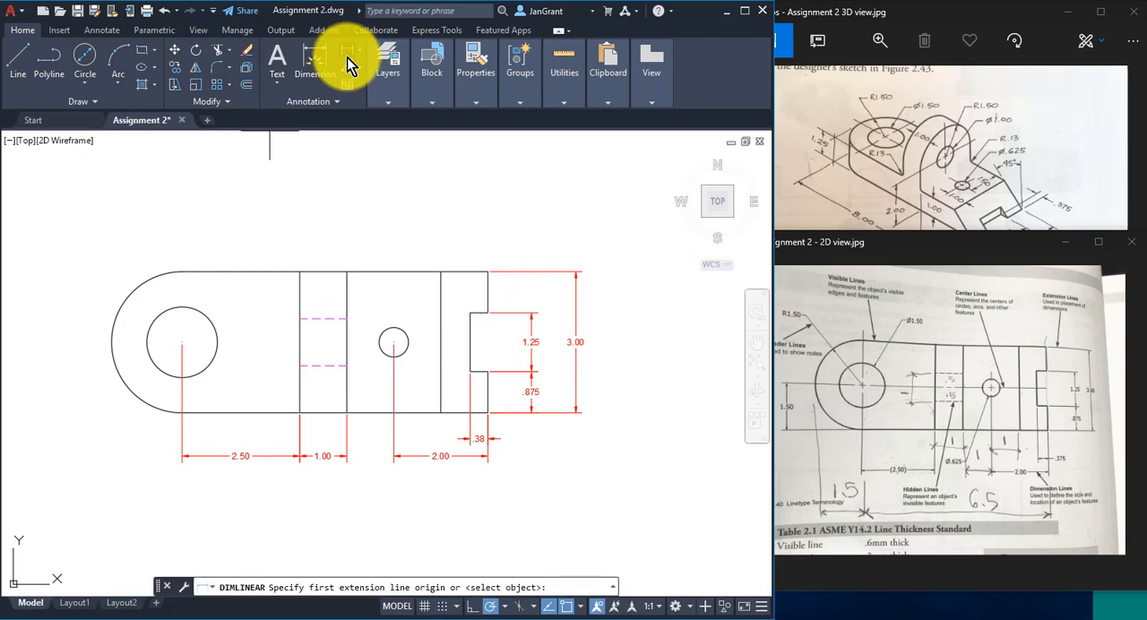
pyautogui.click(488, 270)
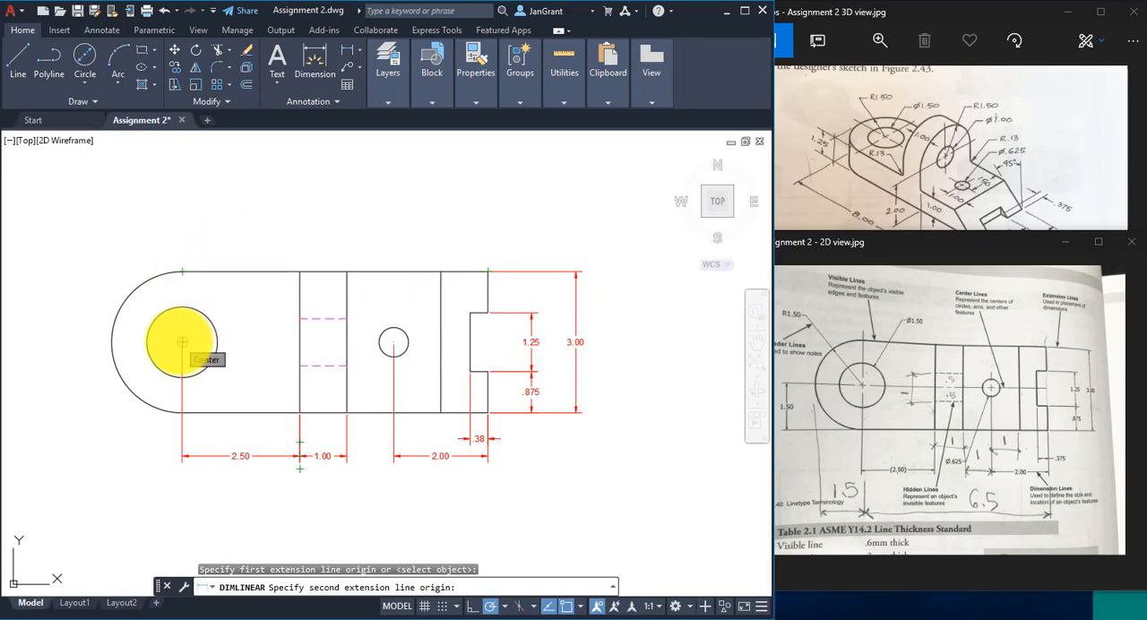
pyautogui.click(182, 341)
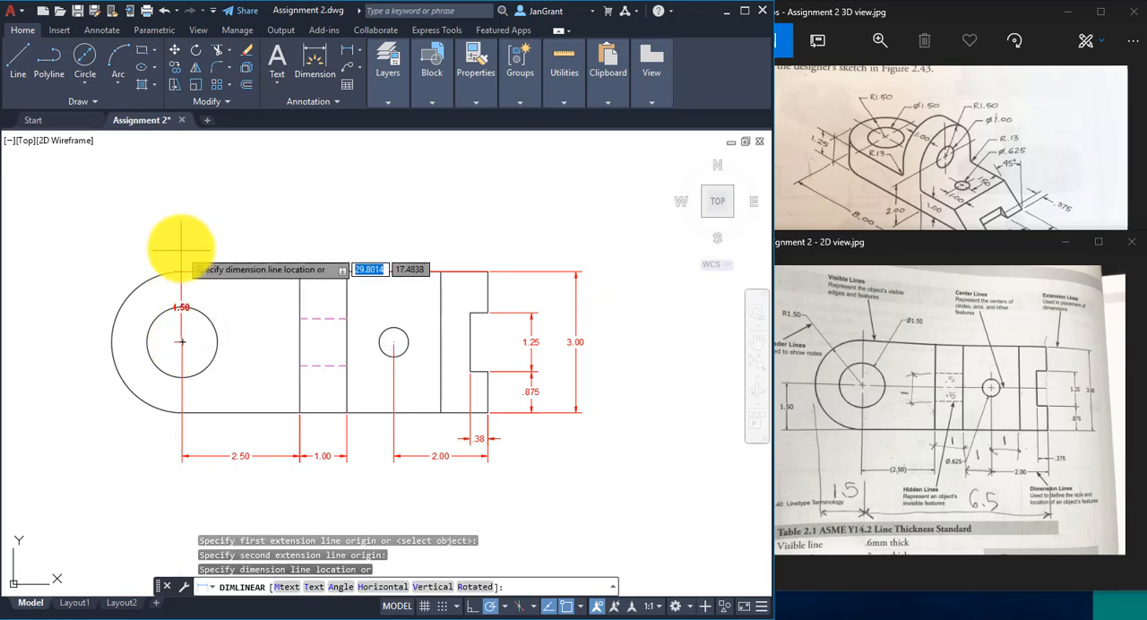
pyautogui.click(261, 236)
# - Add a radius dimension to the part's rounded end arc, placed outside the part above and to the left of the arc
pyautogui.scroll(2, 274, 313)
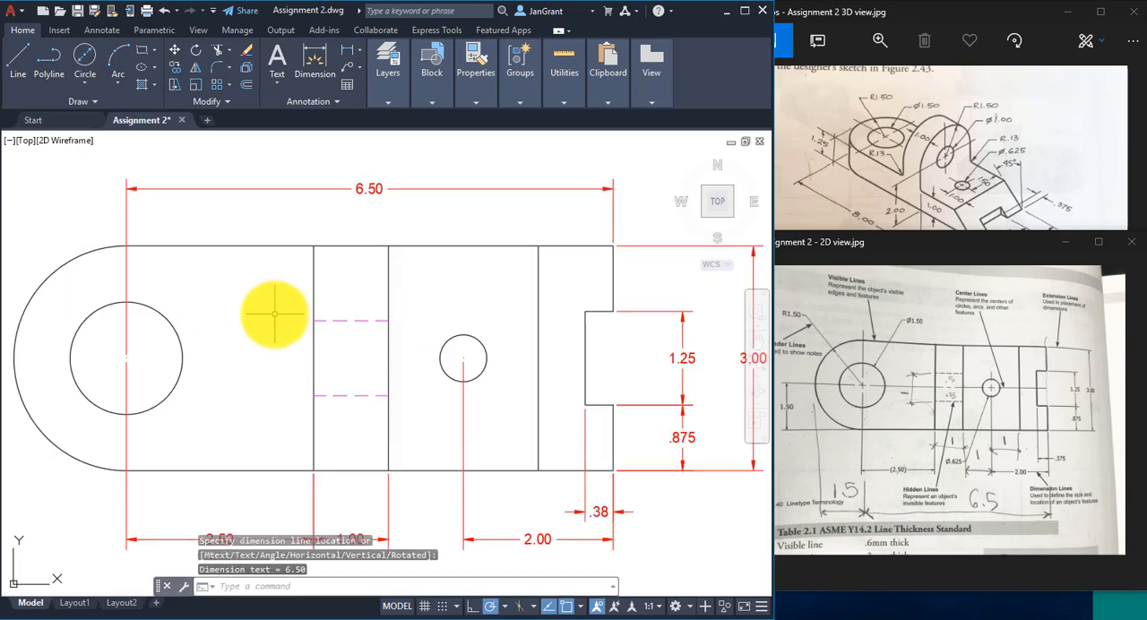
pyautogui.moveTo(457, 345)
pyautogui.mouseDown(button='middle')
pyautogui.moveTo(428, 310)
pyautogui.moveTo(337, 312)
pyautogui.moveTo(407, 314)
pyautogui.mouseUp(button='middle')
pyautogui.scroll(-2, 392, 314)
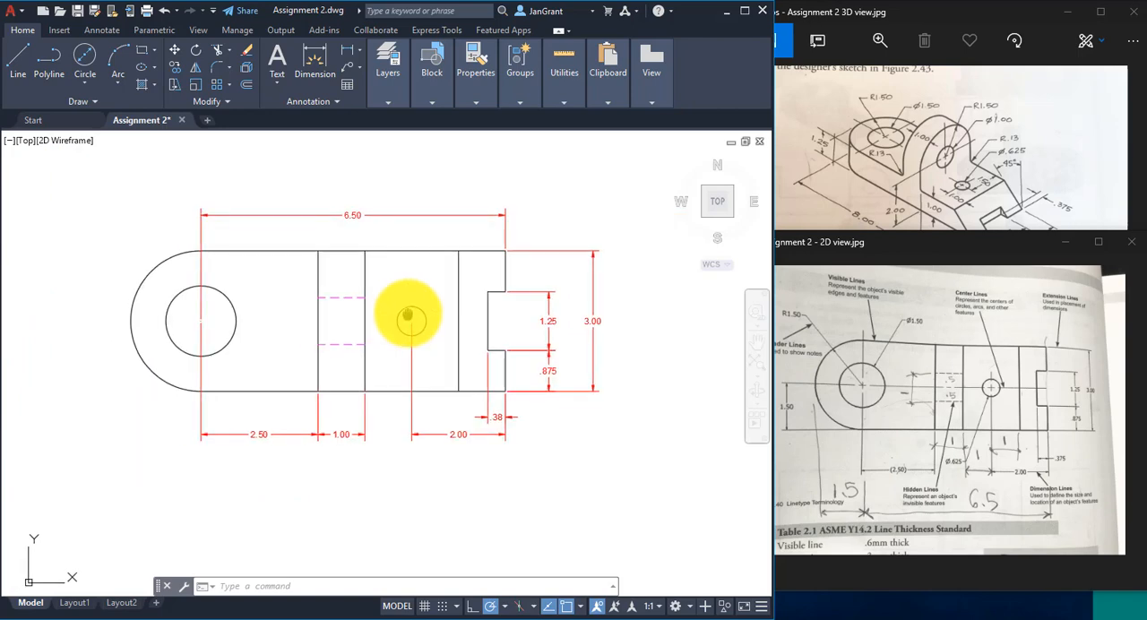
pyautogui.click(358, 50)
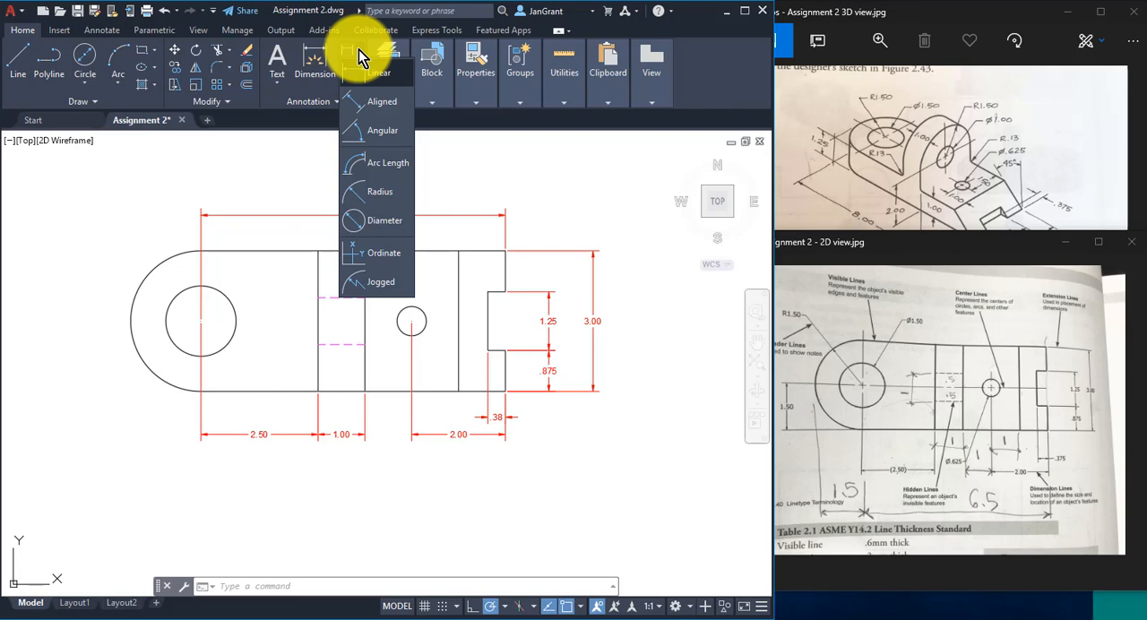
pyautogui.click(382, 192)
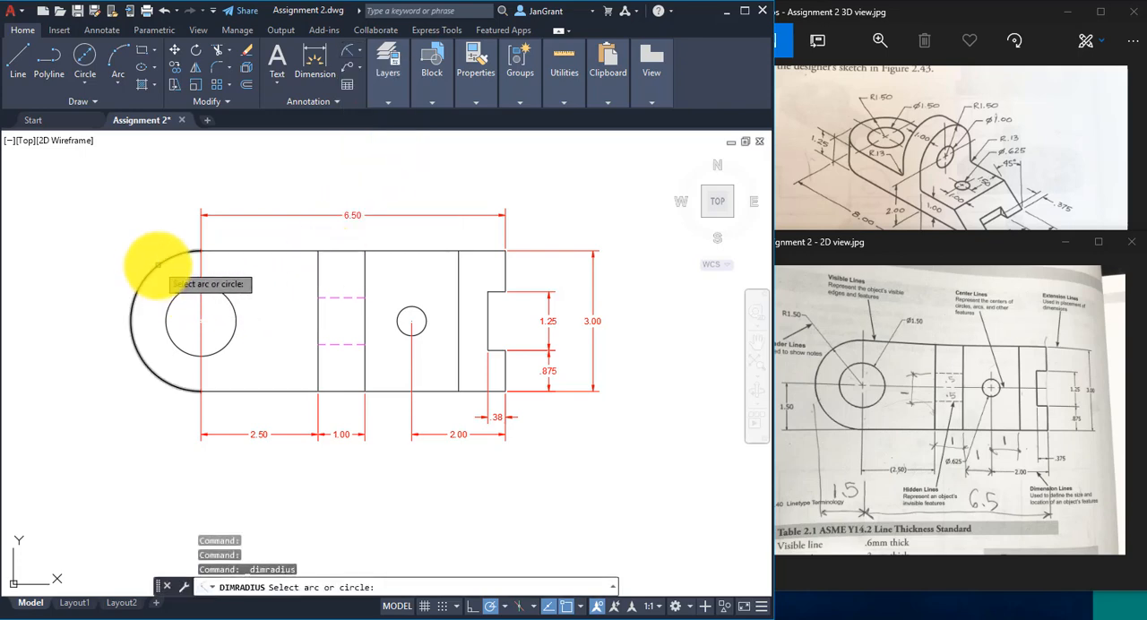
pyautogui.click(156, 265)
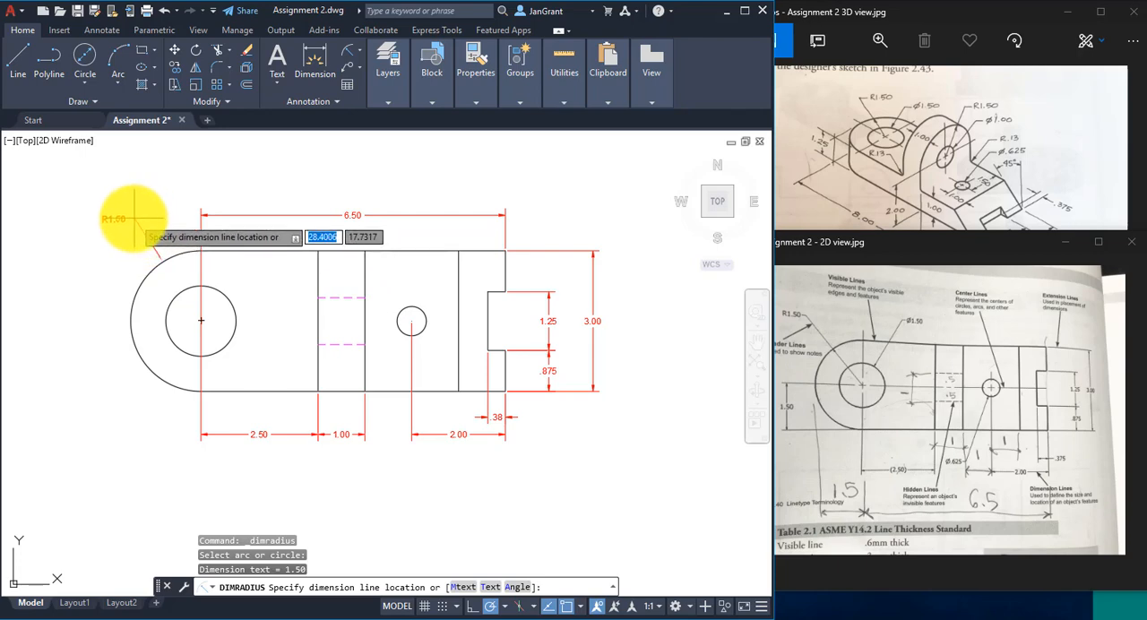
pyautogui.click(122, 217)
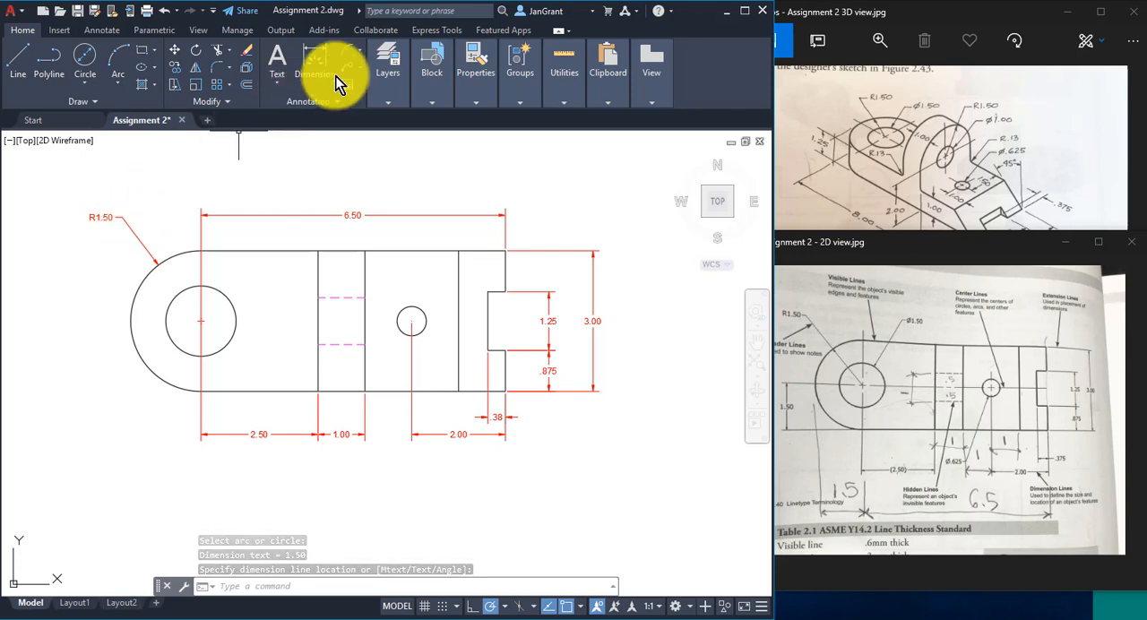
# - Add a diameter dimension to the large hole, placing its text inside the part above and to the right of the hole
pyautogui.click(382, 70)
pyautogui.click(359, 50)
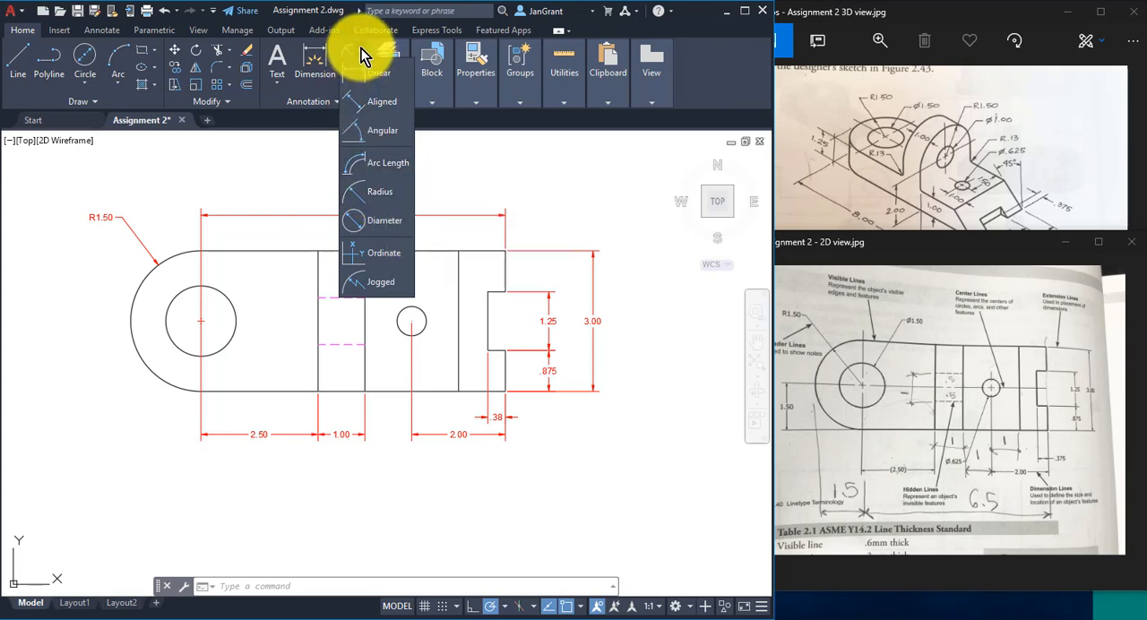
pyautogui.click(378, 225)
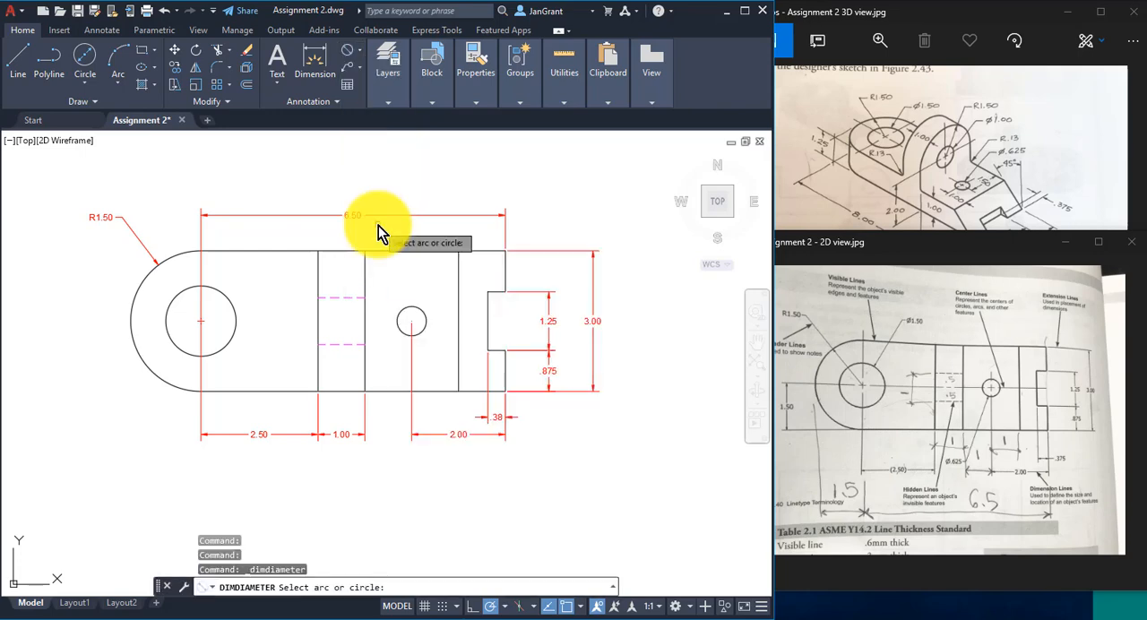
pyautogui.click(227, 297)
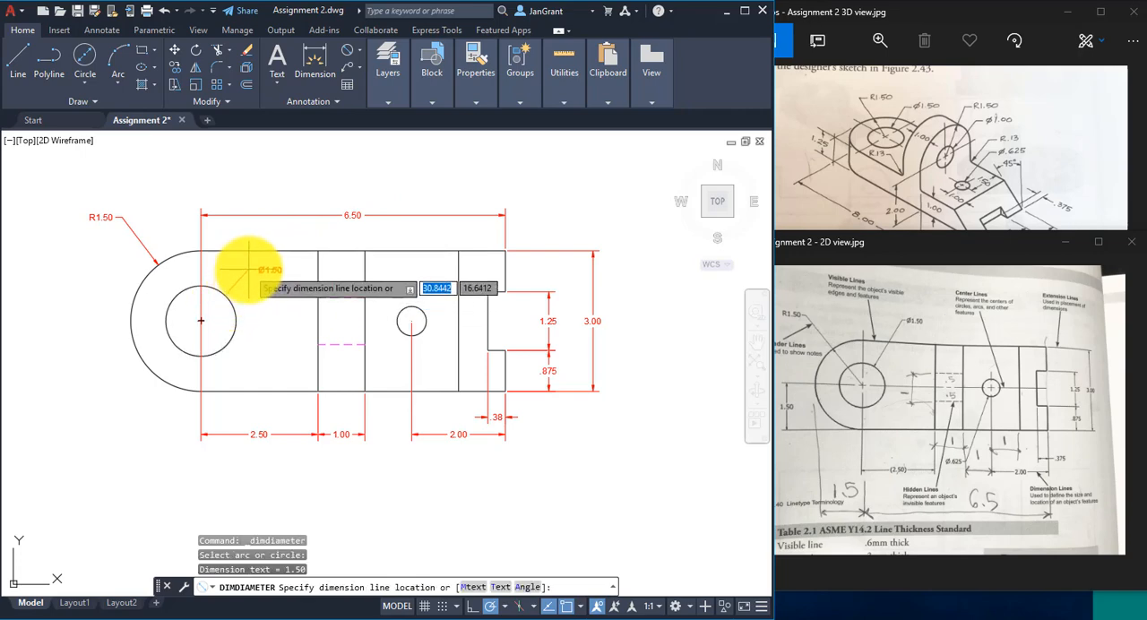
pyautogui.click(246, 266)
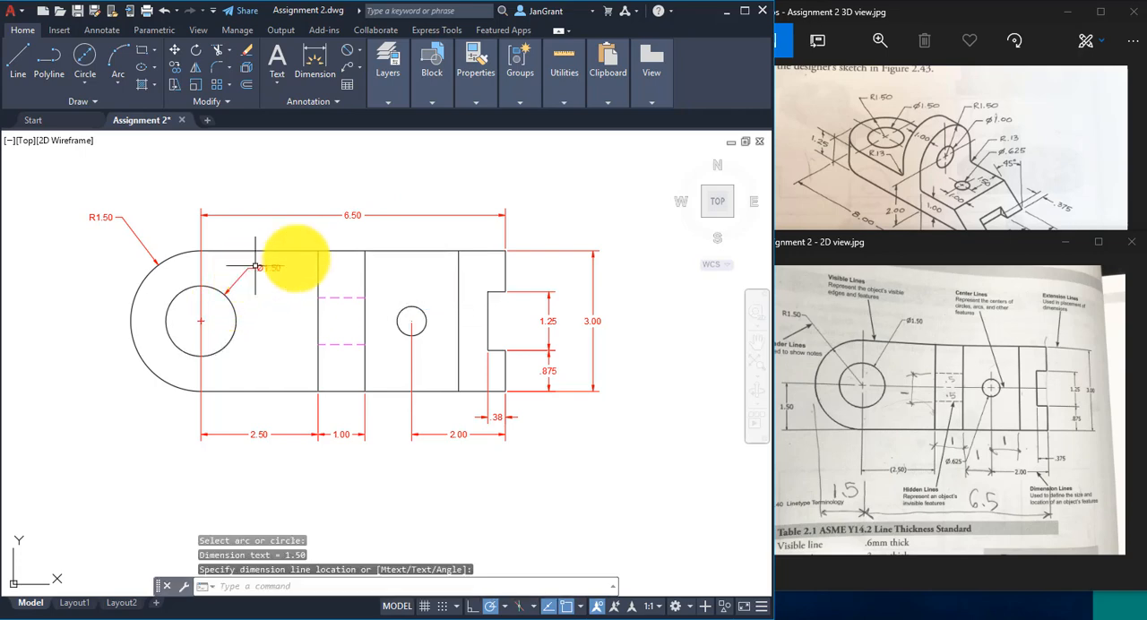
# - Add a diameter dimension to the small hole, placing its text inside the part just above the hole
pyautogui.click(385, 89)
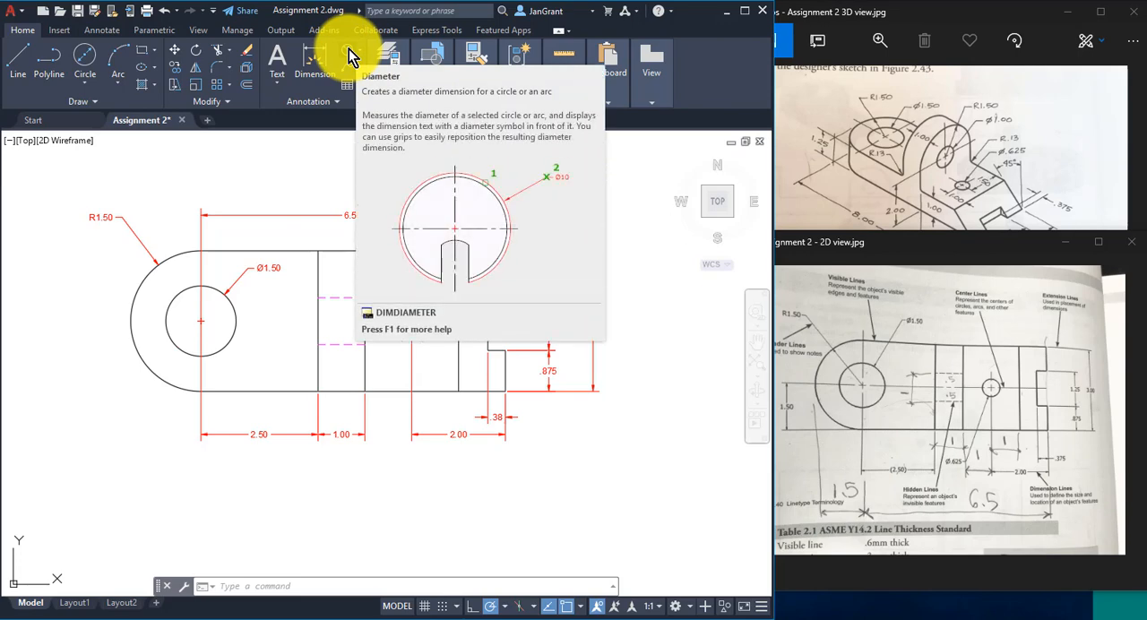
pyautogui.click(348, 55)
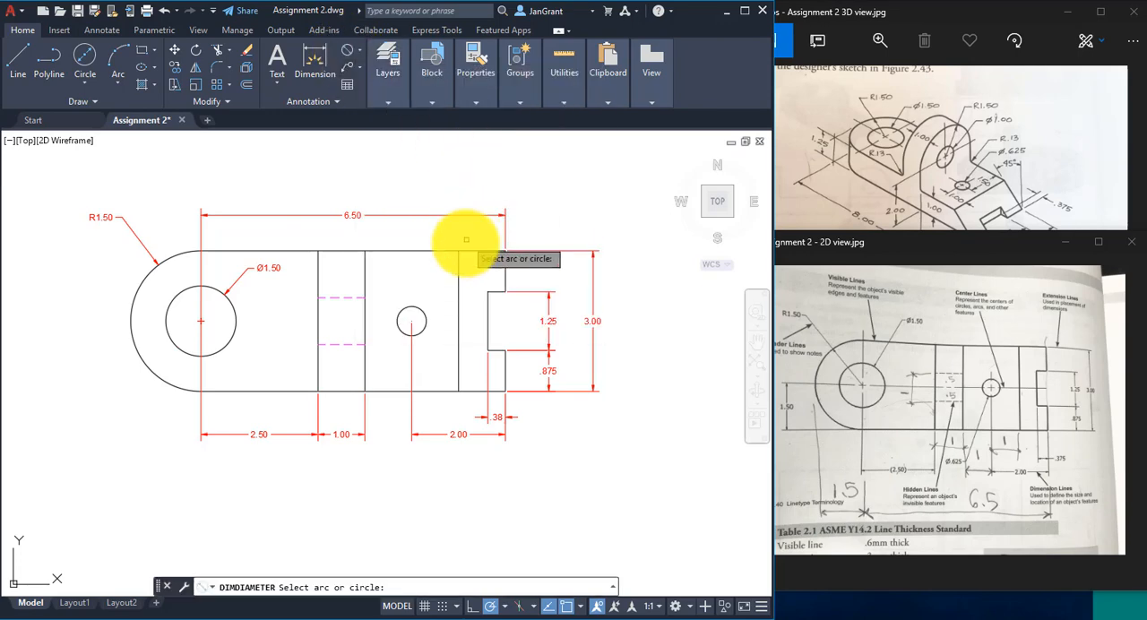
pyautogui.click(408, 308)
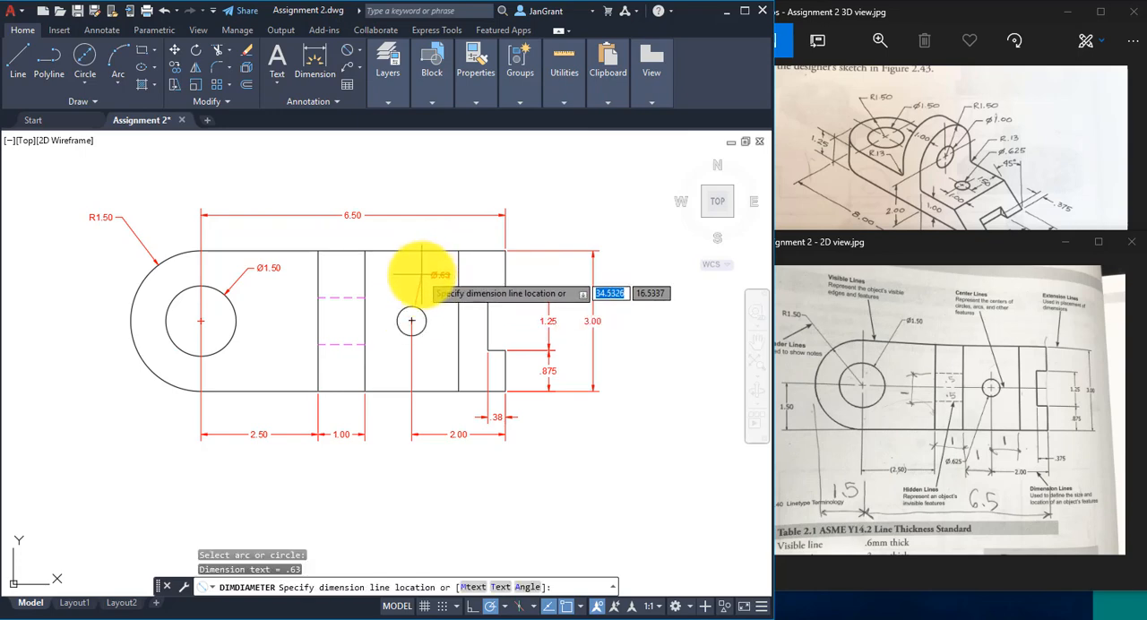
pyautogui.click(420, 274)
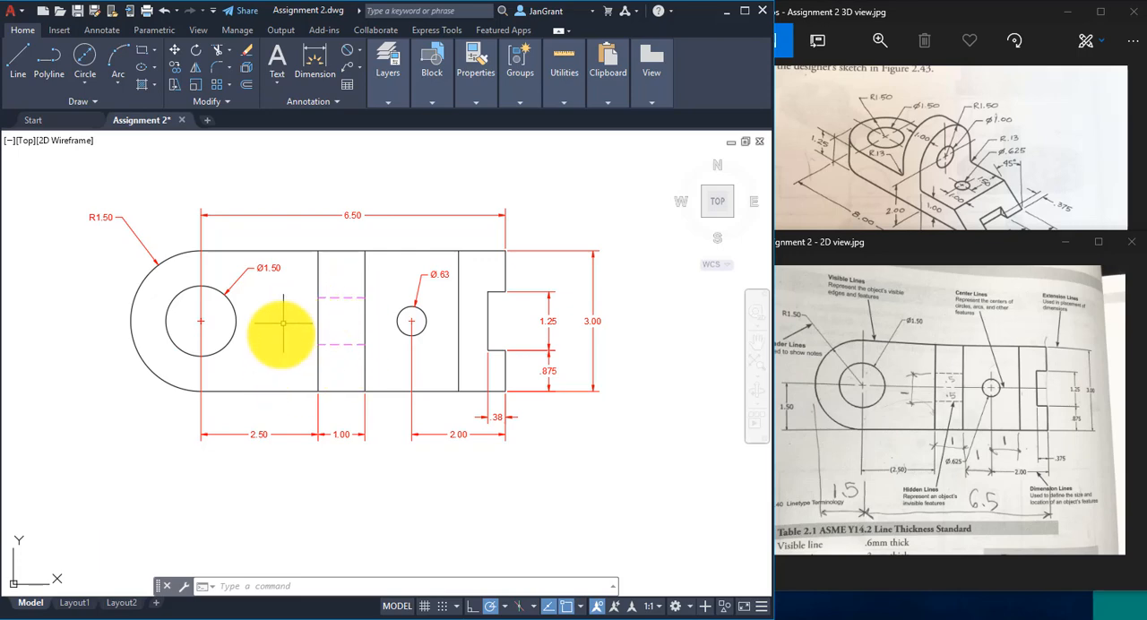
# - Add a vertical linear dimension from the part's lower edge to the lower hidden line's left endpoint, placed left of the hidden lines
pyautogui.click(385, 65)
pyautogui.click(362, 52)
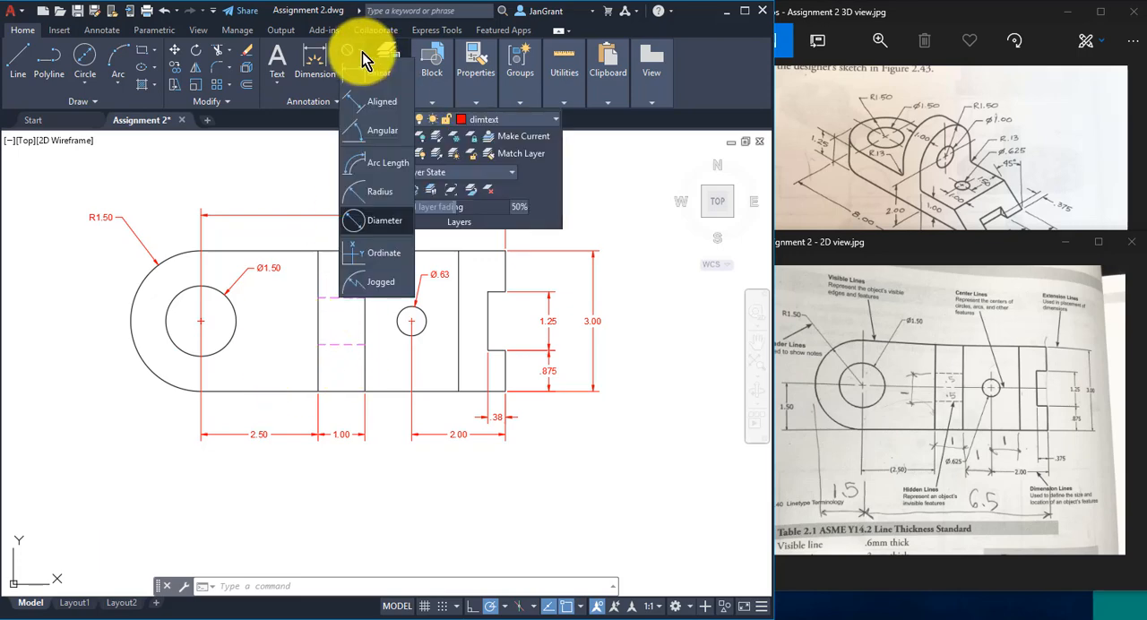
pyautogui.click(365, 74)
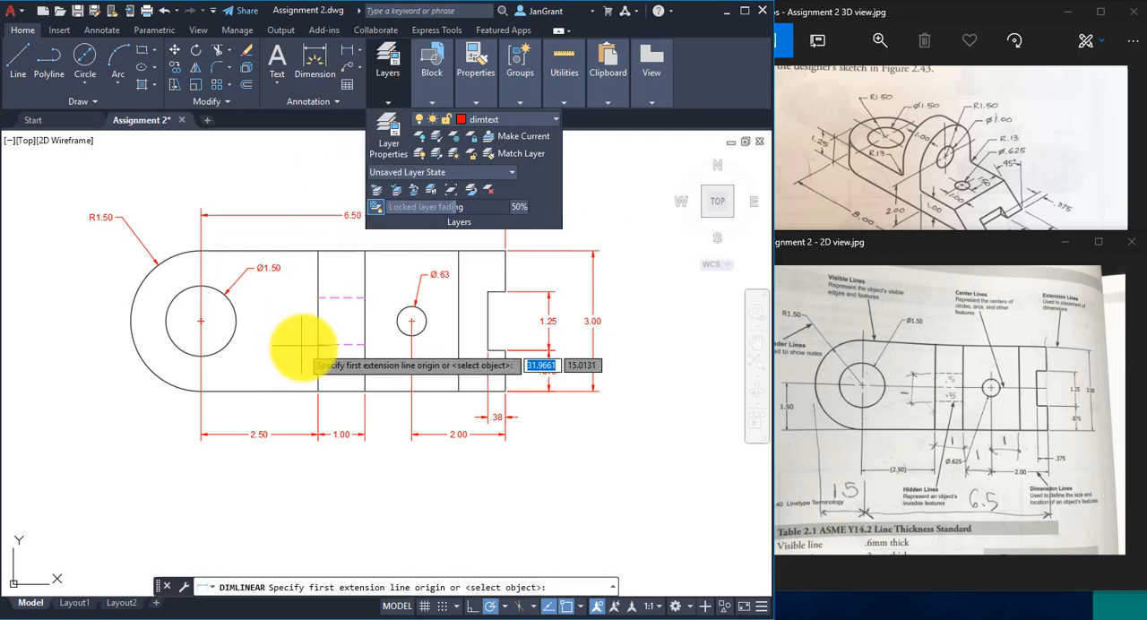
pyautogui.click(318, 390)
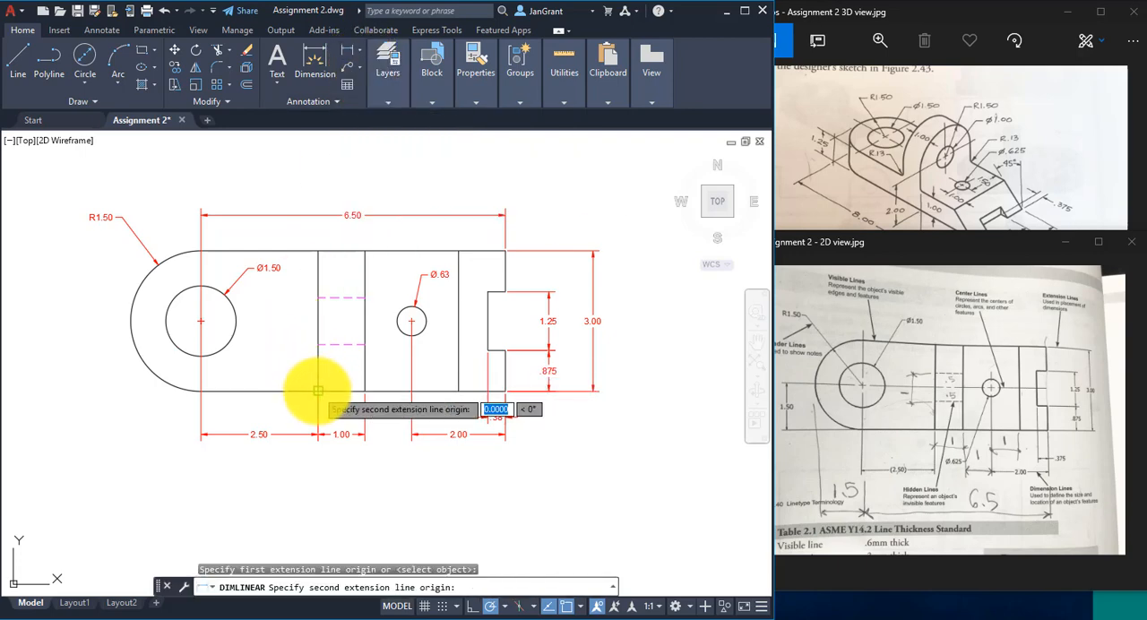
pyautogui.scroll(2, 318, 391)
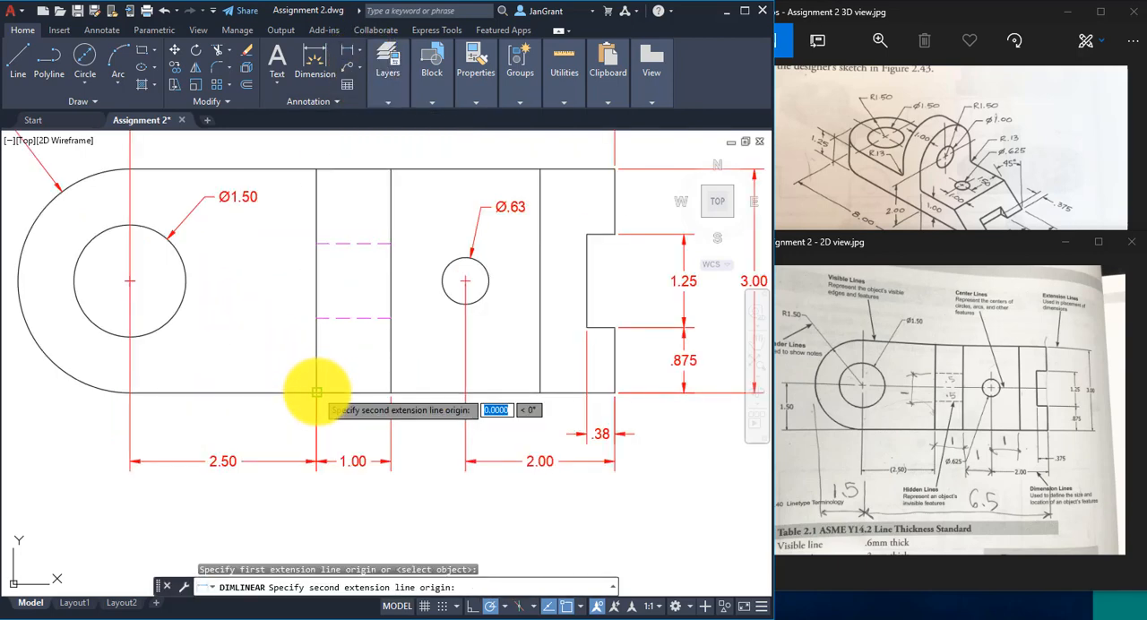
pyautogui.click(308, 317)
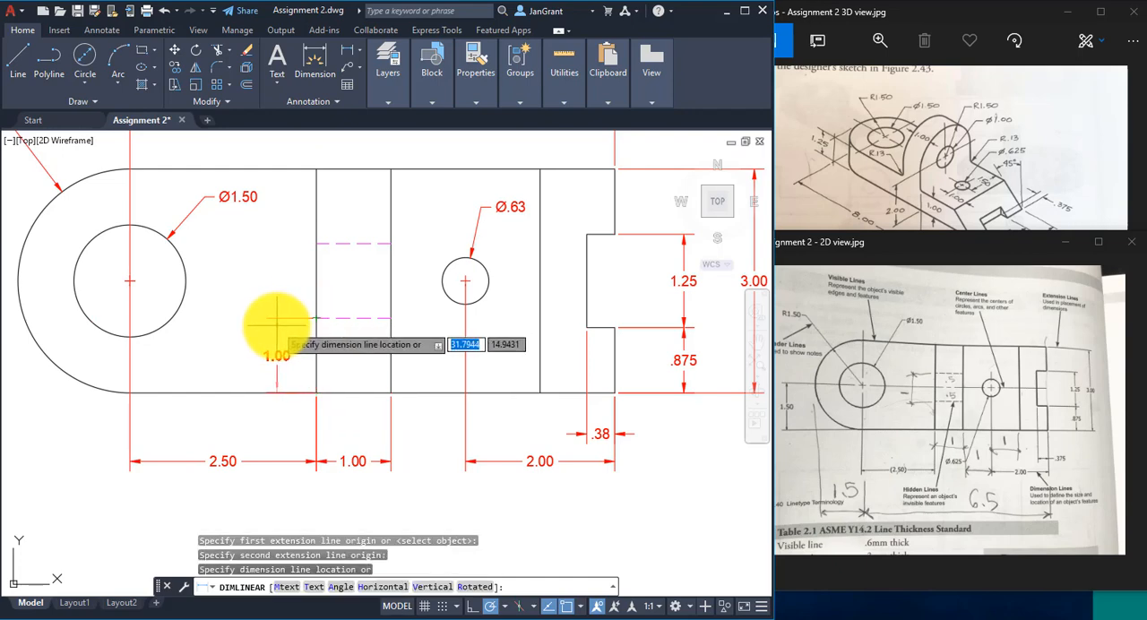
pyautogui.click(278, 318)
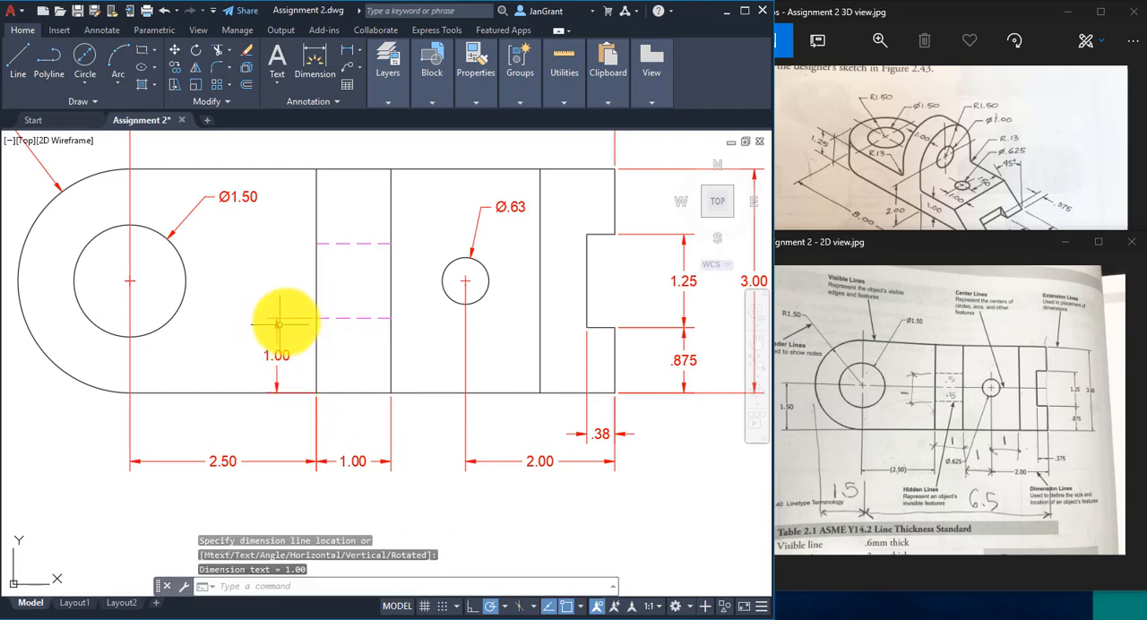
# - Add a vertical linear dimension between the left endpoints of the two hidden lines, aligned with the vertical dimension below it
pyautogui.rightClick(258, 246)
pyautogui.click(307, 254)
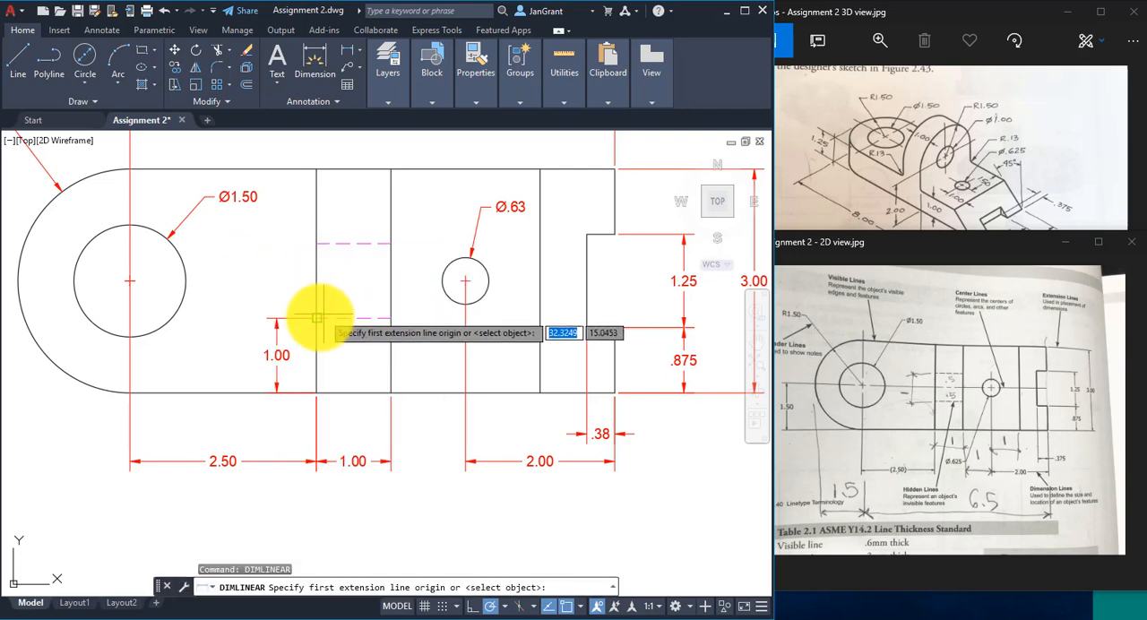
pyautogui.click(316, 318)
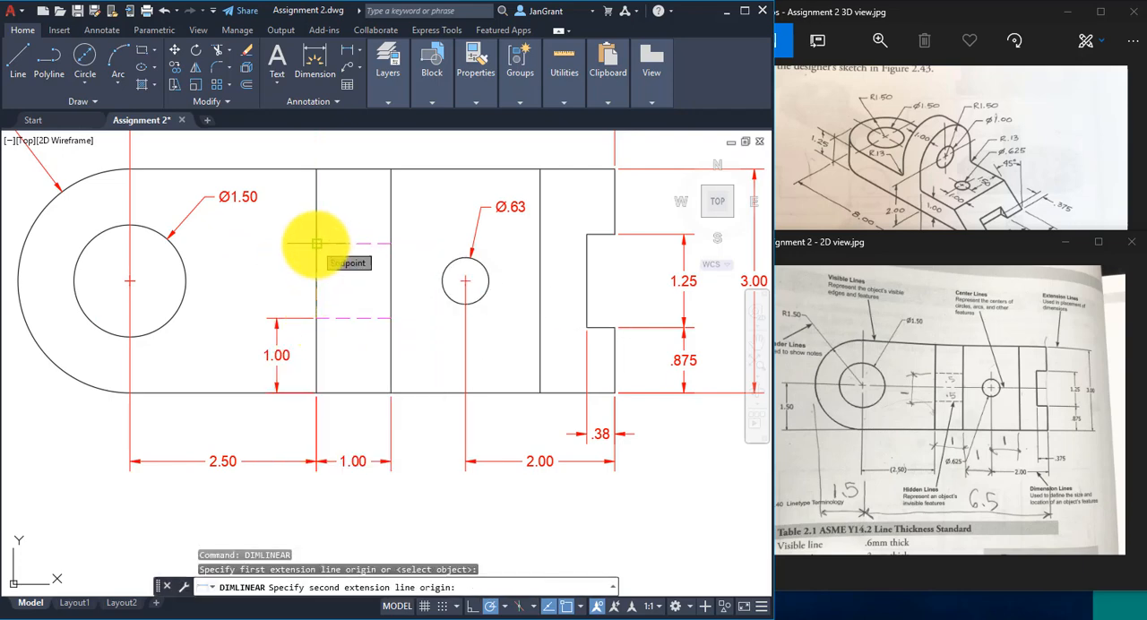
pyautogui.click(316, 243)
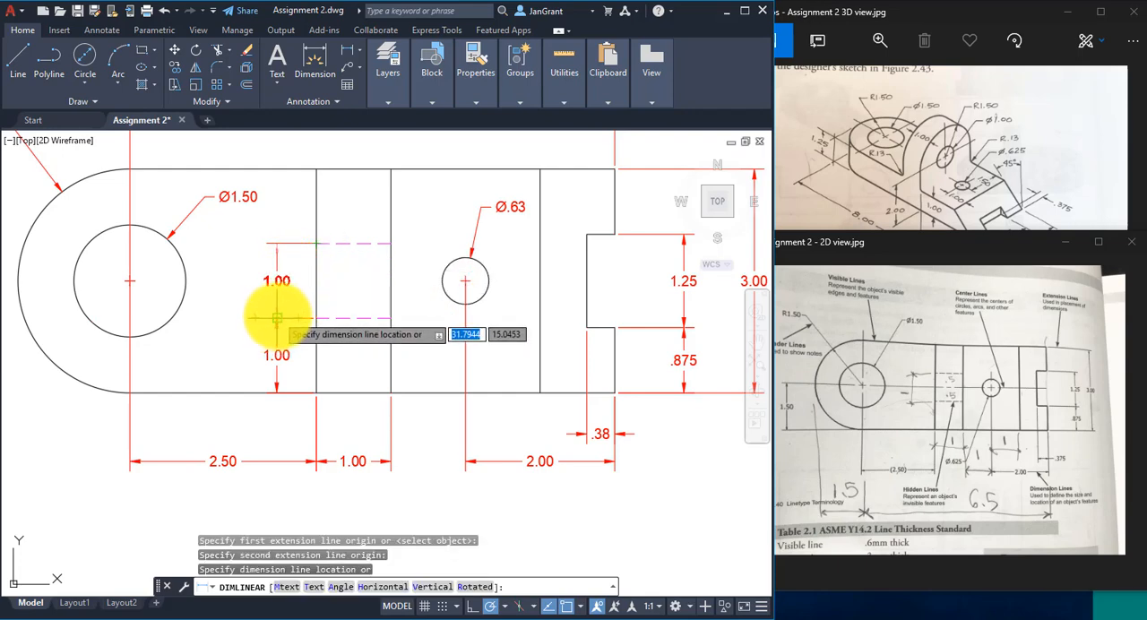
pyautogui.click(276, 318)
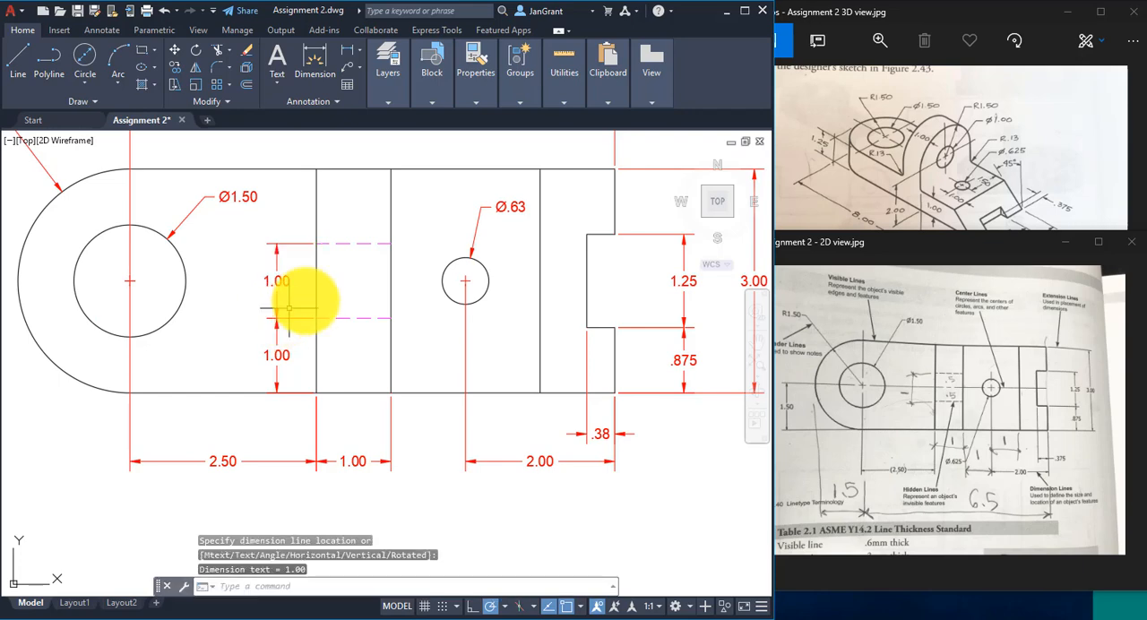
# - Move the overall horizontal dimension line higher above the part to make room for another row of dimensions beneath it
pyautogui.scroll(-1, 309, 296)
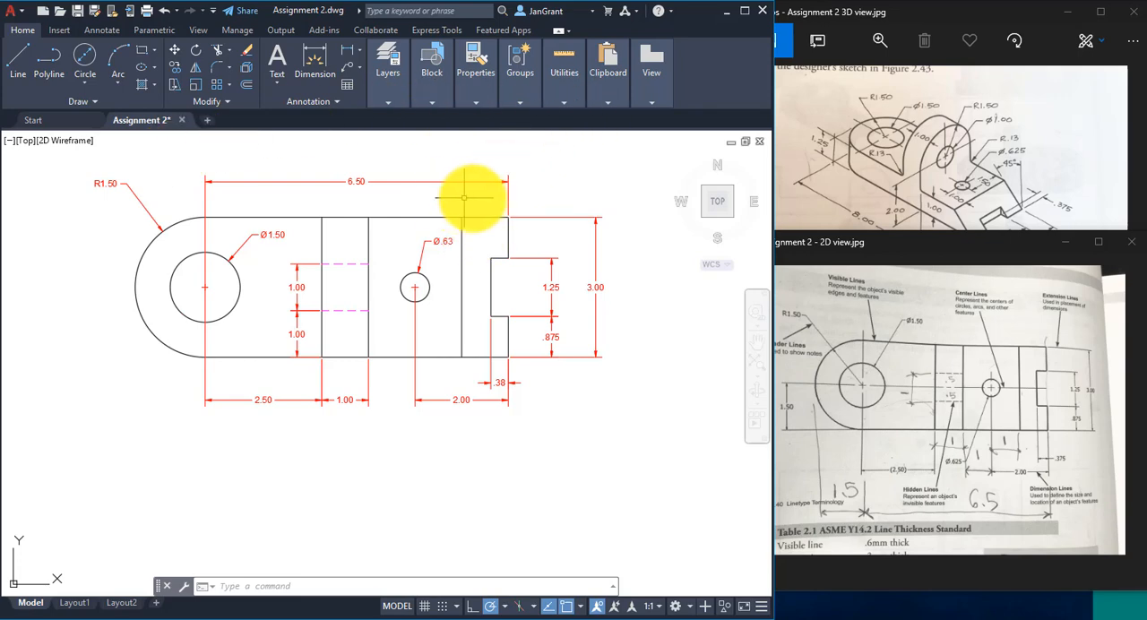
pyautogui.scroll(2, 459, 191)
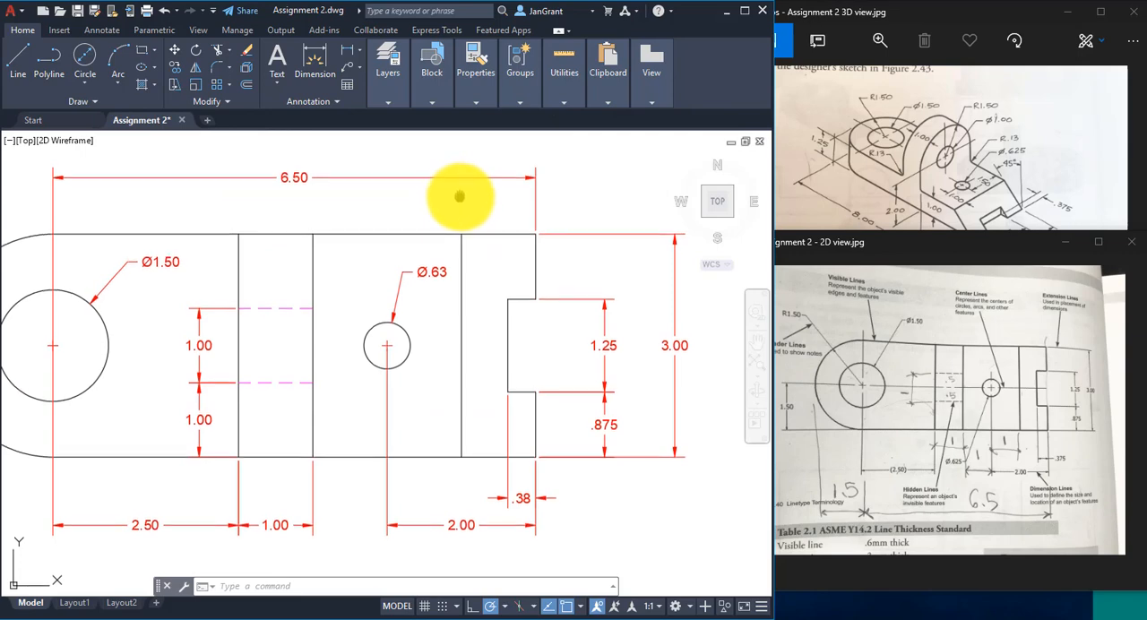
pyautogui.moveTo(458, 194); pyautogui.dragTo(470, 194, button='middle')
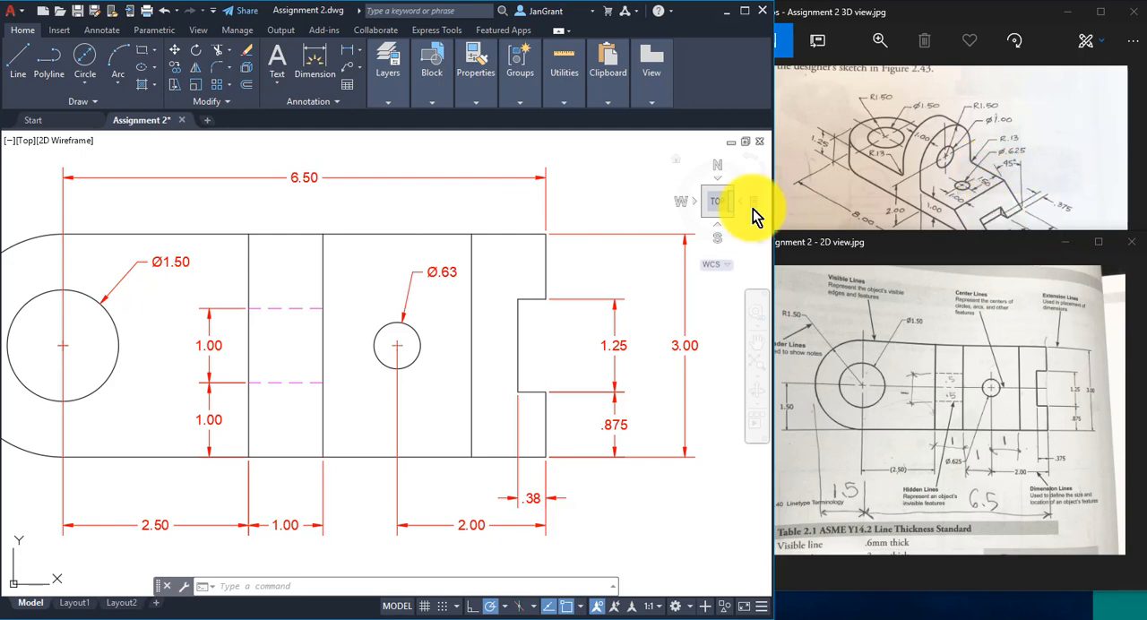
pyautogui.click(434, 177)
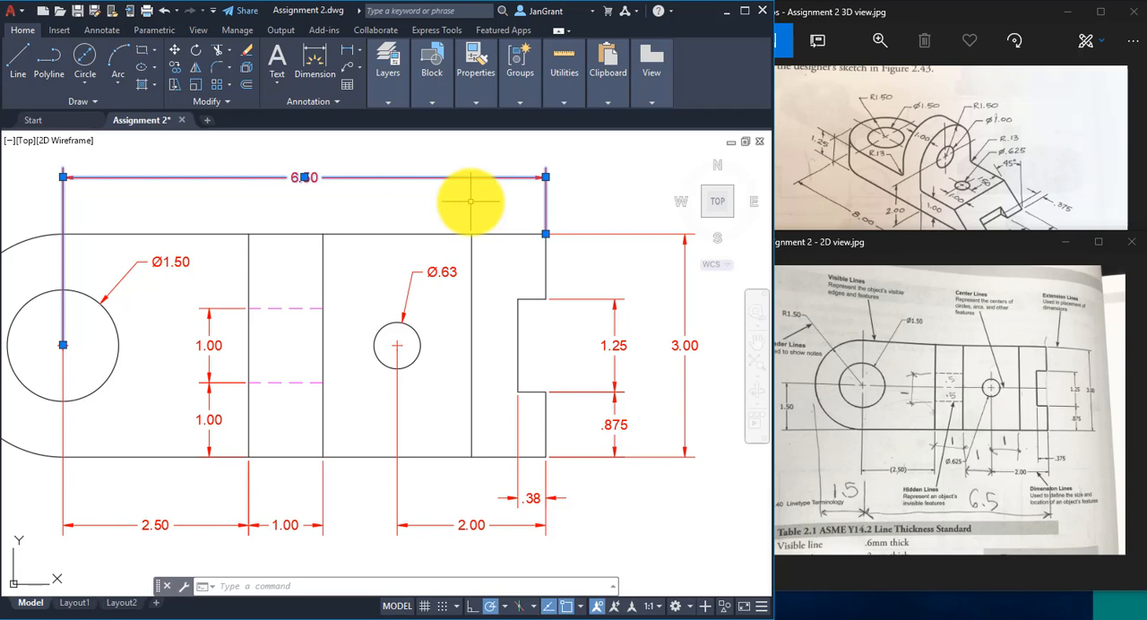
pyautogui.moveTo(472, 202); pyautogui.dragTo(494, 238, button='middle')
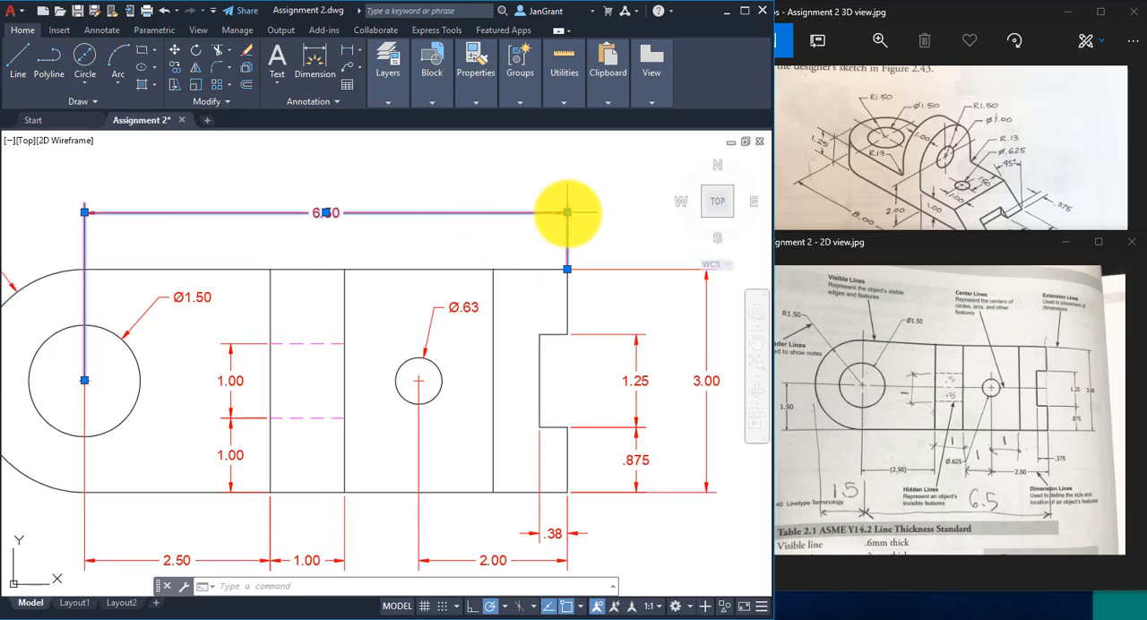
pyautogui.moveTo(566, 212)
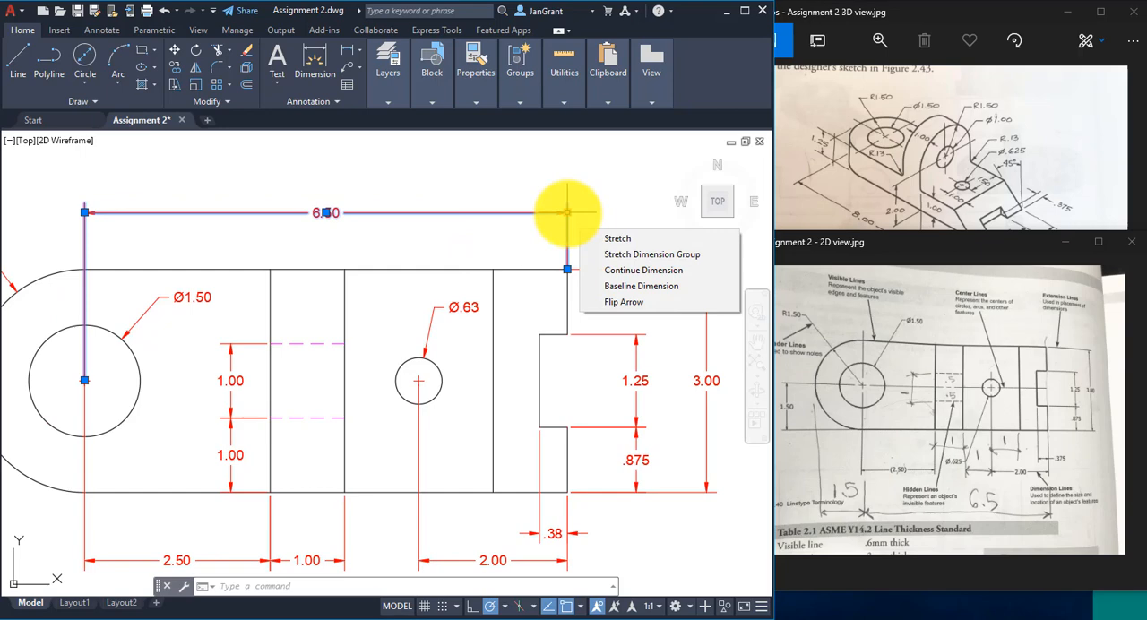
pyautogui.click(567, 213)
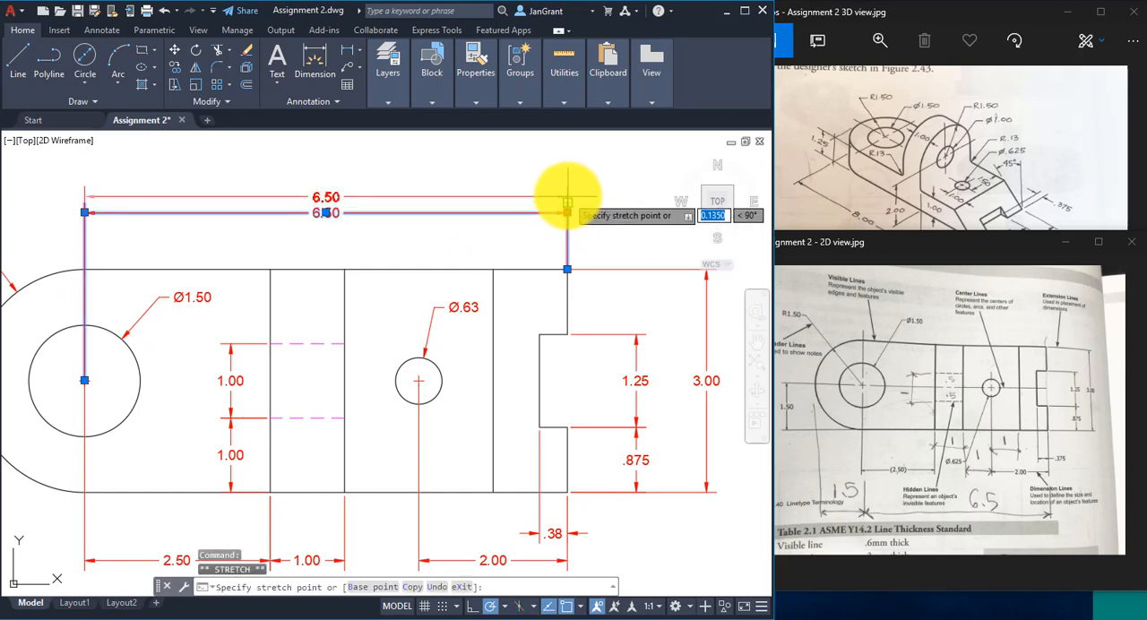
pyautogui.click(567, 190)
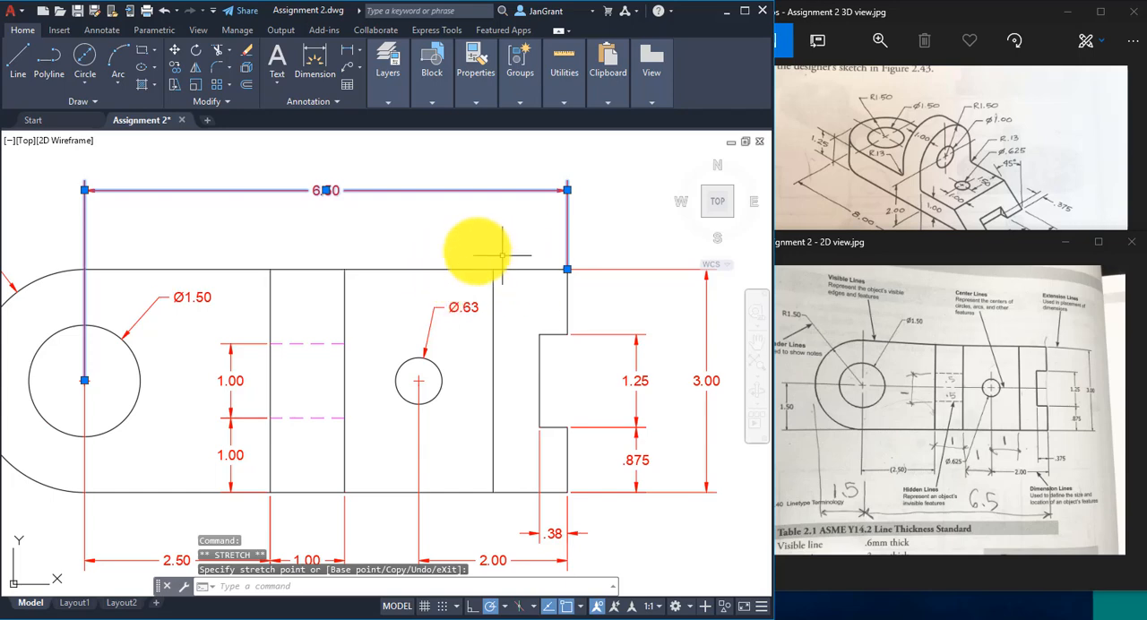
# - Add a horizontal linear dimension from the part's upper right corner to the nearest interior vertical line, placed below the overall dimension
pyautogui.click(346, 50)
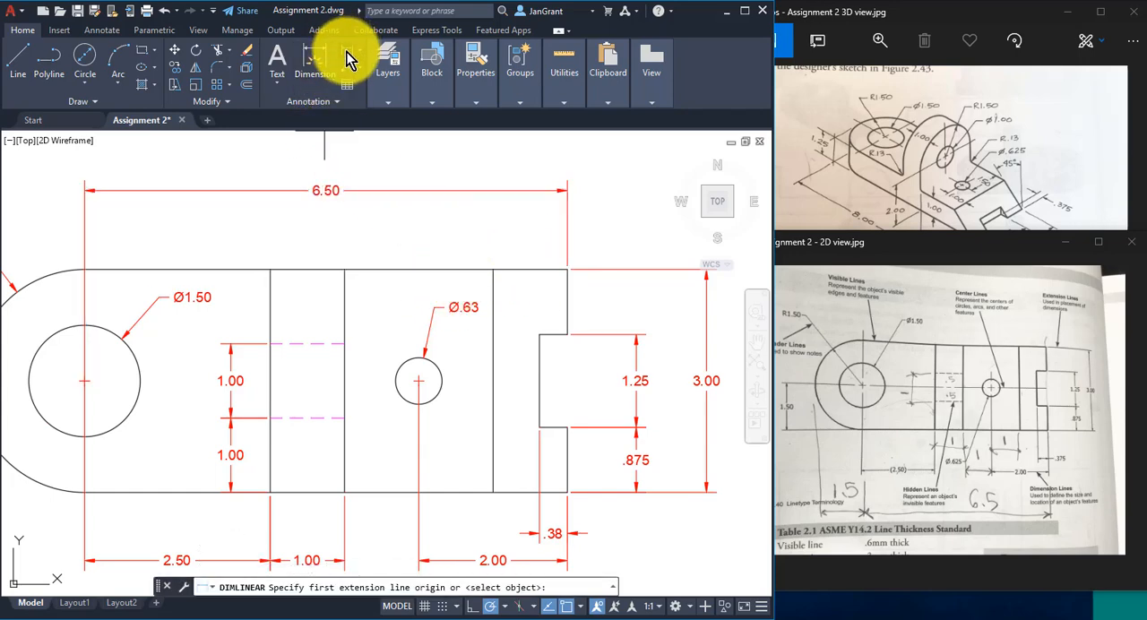
pyautogui.click(566, 269)
pyautogui.click(493, 269)
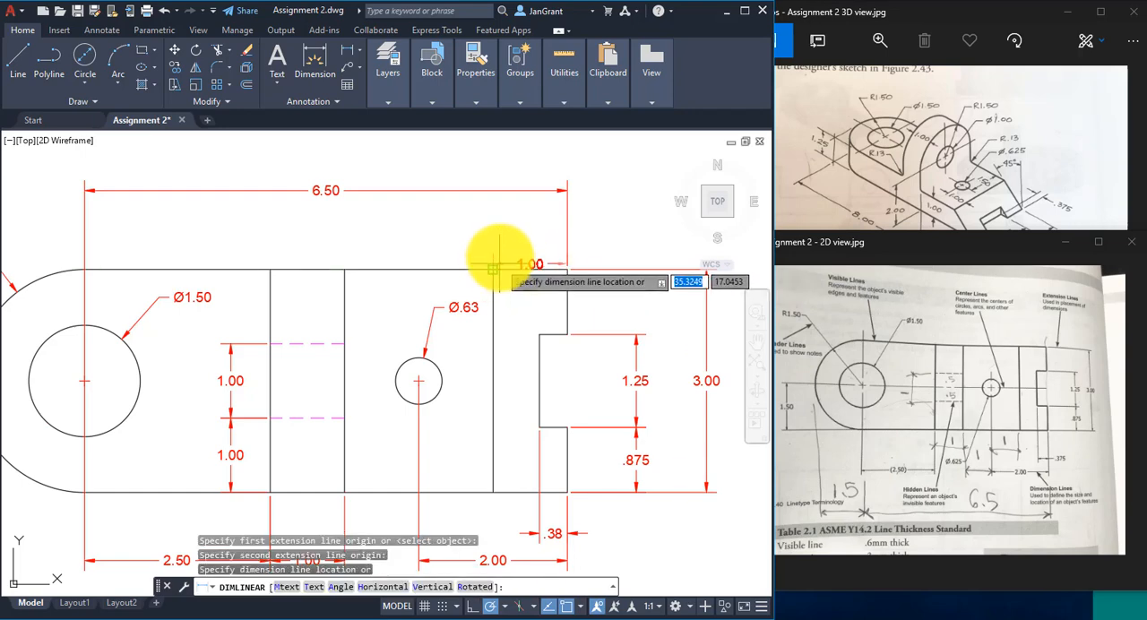
pyautogui.click(492, 237)
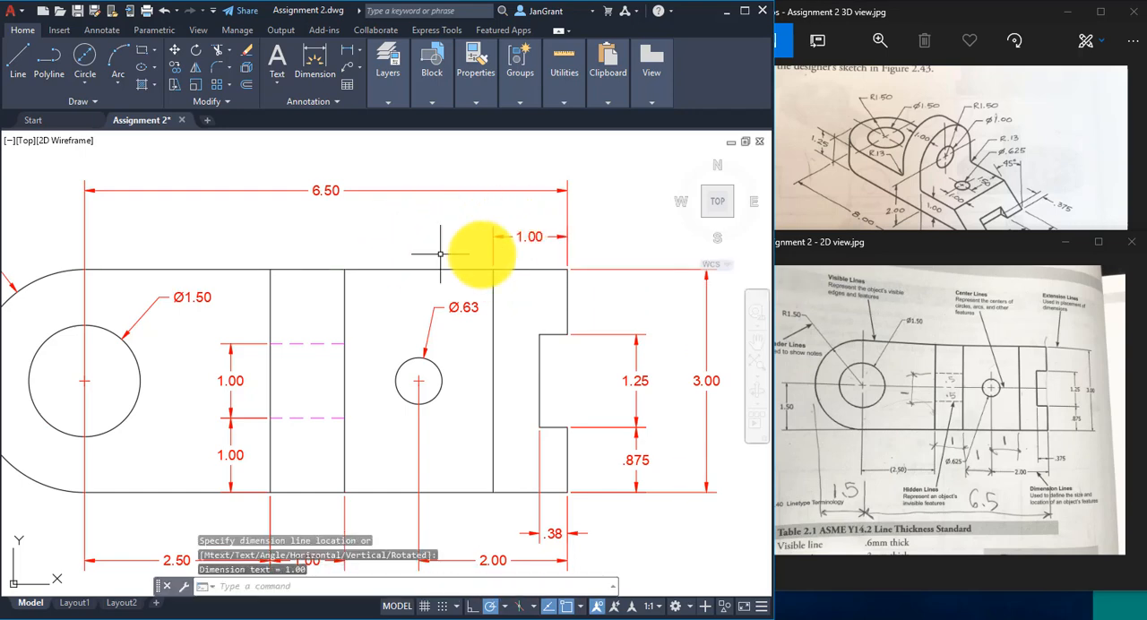
# - Add a horizontal linear dimension between the upper ends of the two vertical lines flanking the small hole, aligned with the adjacent dimension
pyautogui.rightClick(413, 236)
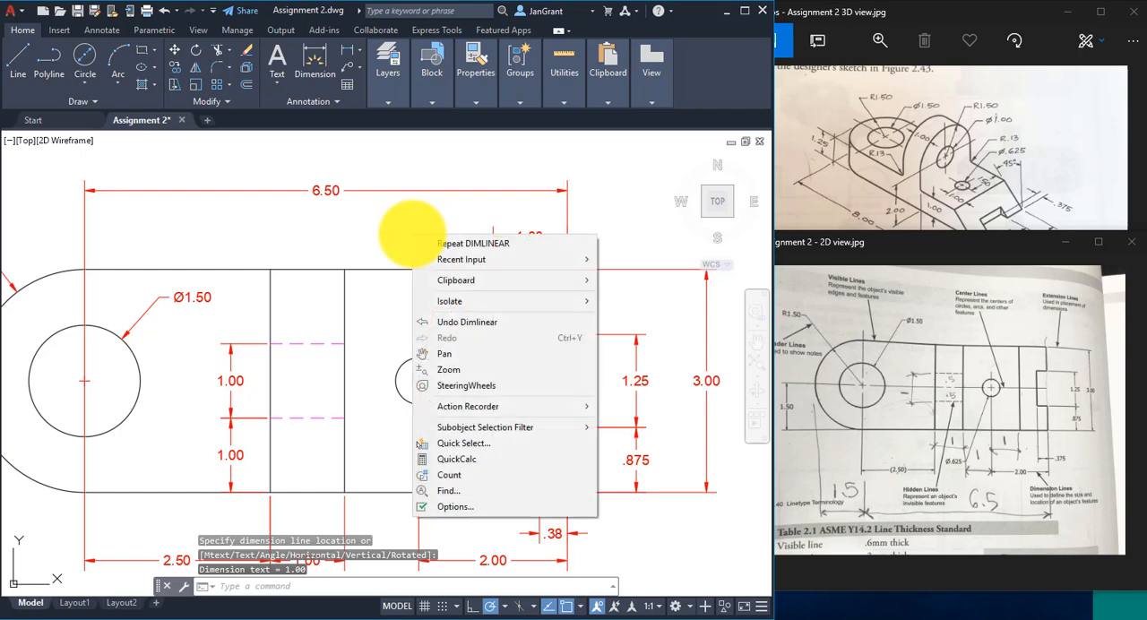
pyautogui.click(479, 245)
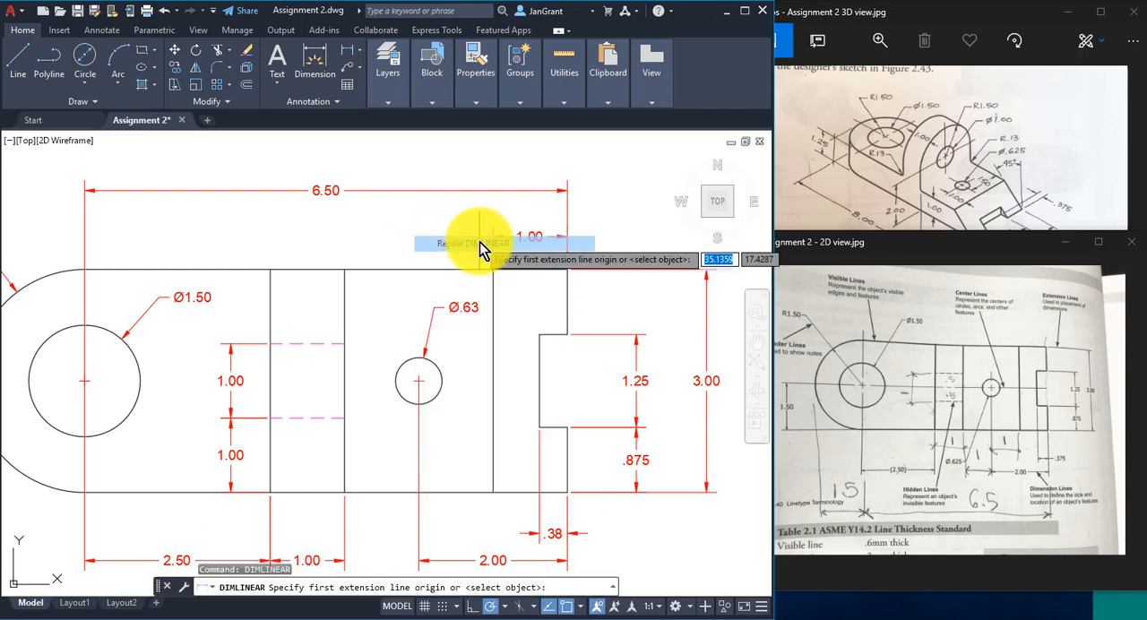
pyautogui.click(493, 269)
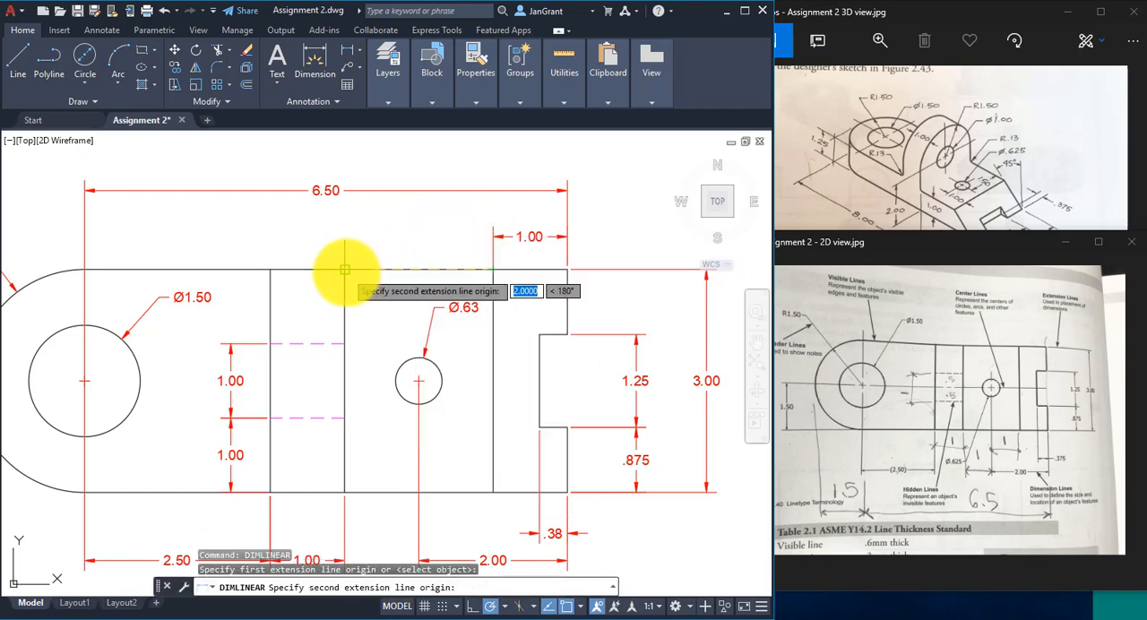
pyautogui.click(344, 268)
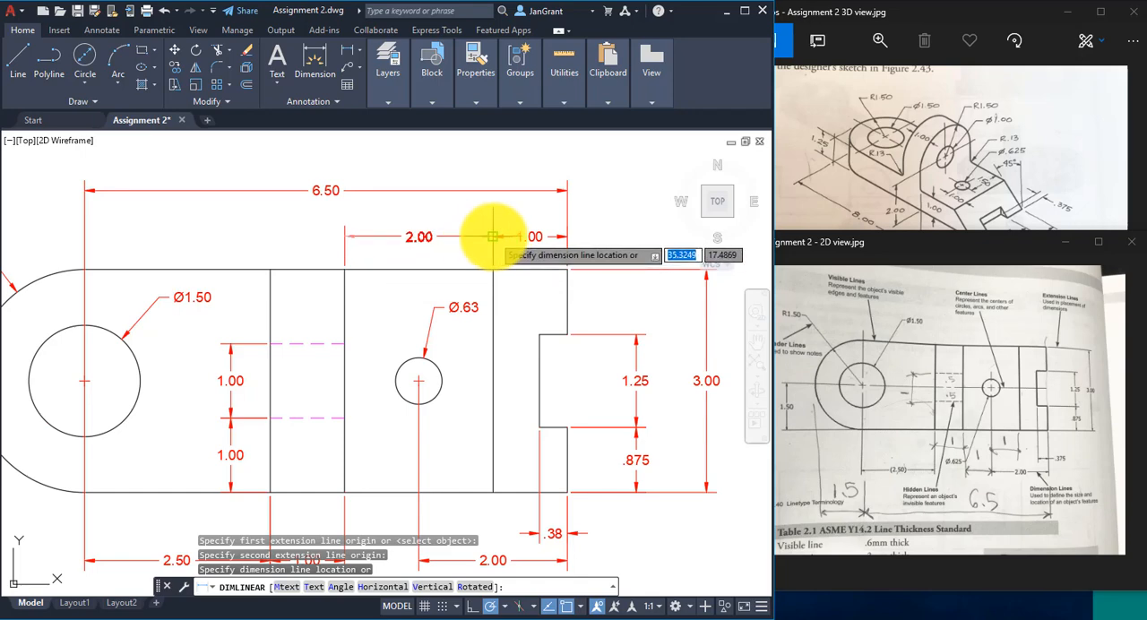
pyautogui.click(493, 234)
# - Set the precision of the notch depth dimension below the part to three decimal places (0.000)
pyautogui.scroll(-2, 439, 289)
pyautogui.moveTo(426, 304); pyautogui.dragTo(412, 285, button='middle')
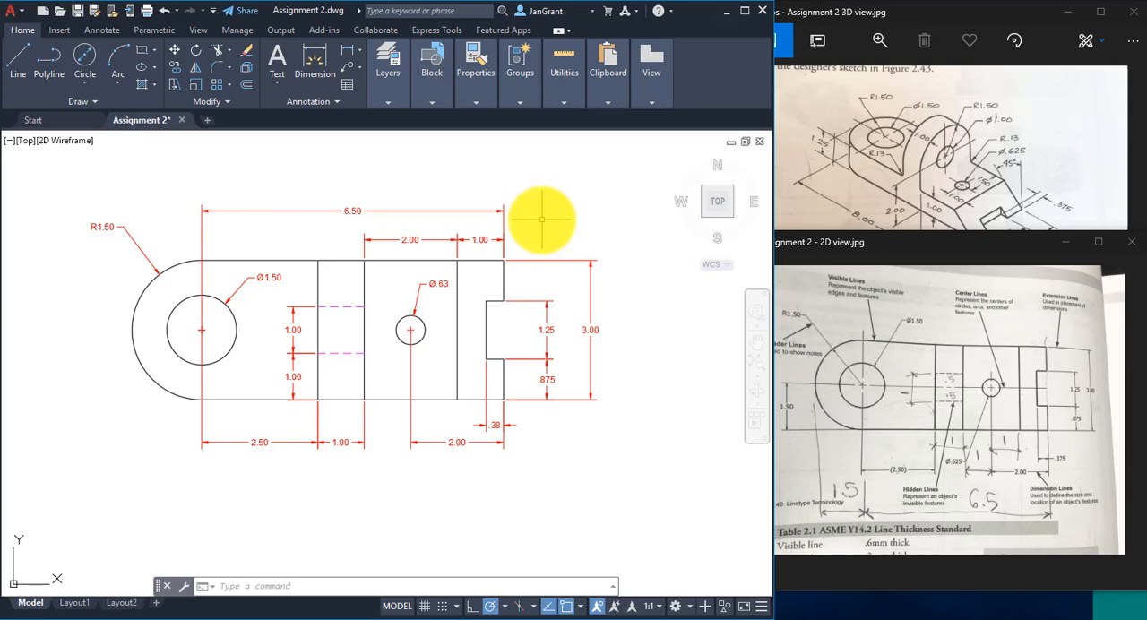
pyautogui.moveTo(533, 213)
pyautogui.mouseDown(button='middle')
pyautogui.moveTo(545, 199)
pyautogui.moveTo(538, 207)
pyautogui.mouseUp(button='middle')
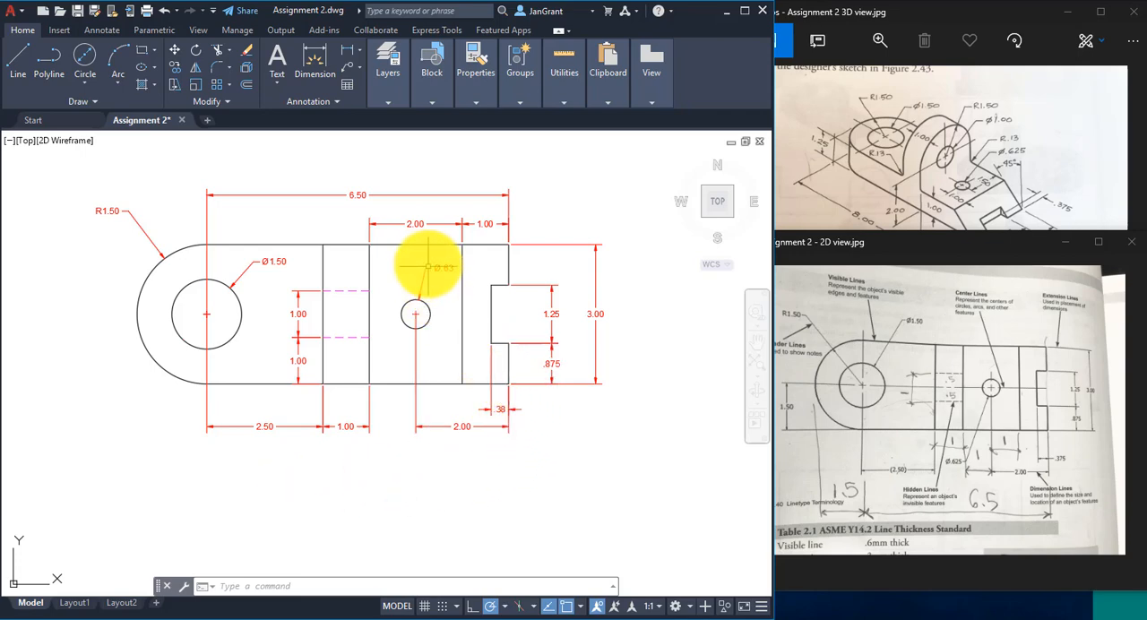
pyautogui.scroll(3, 502, 392)
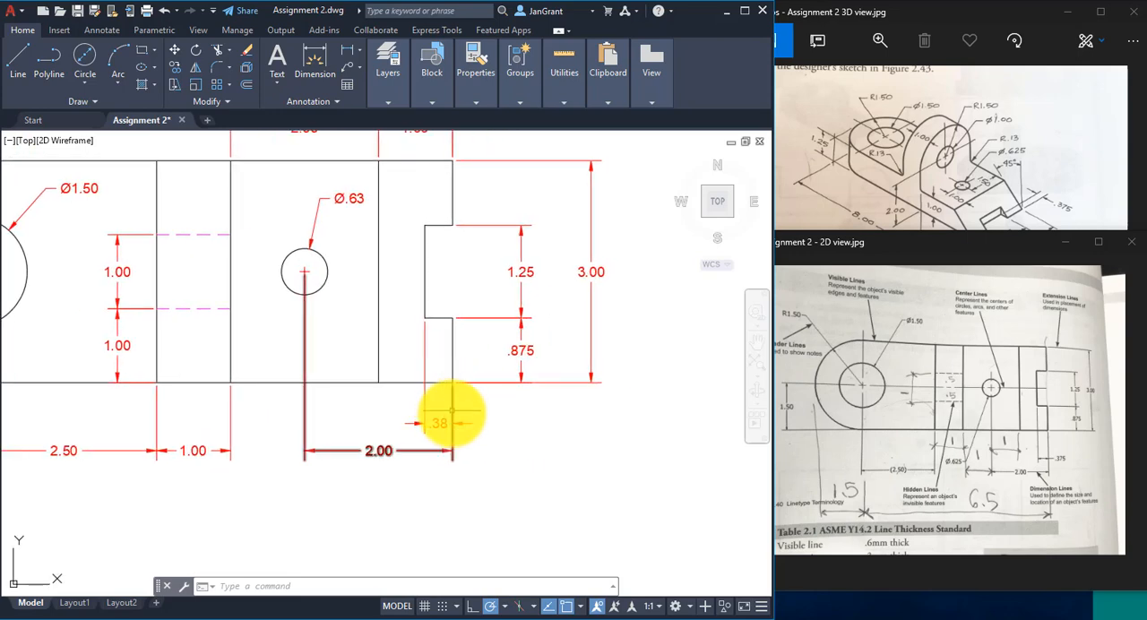
pyautogui.click(443, 423)
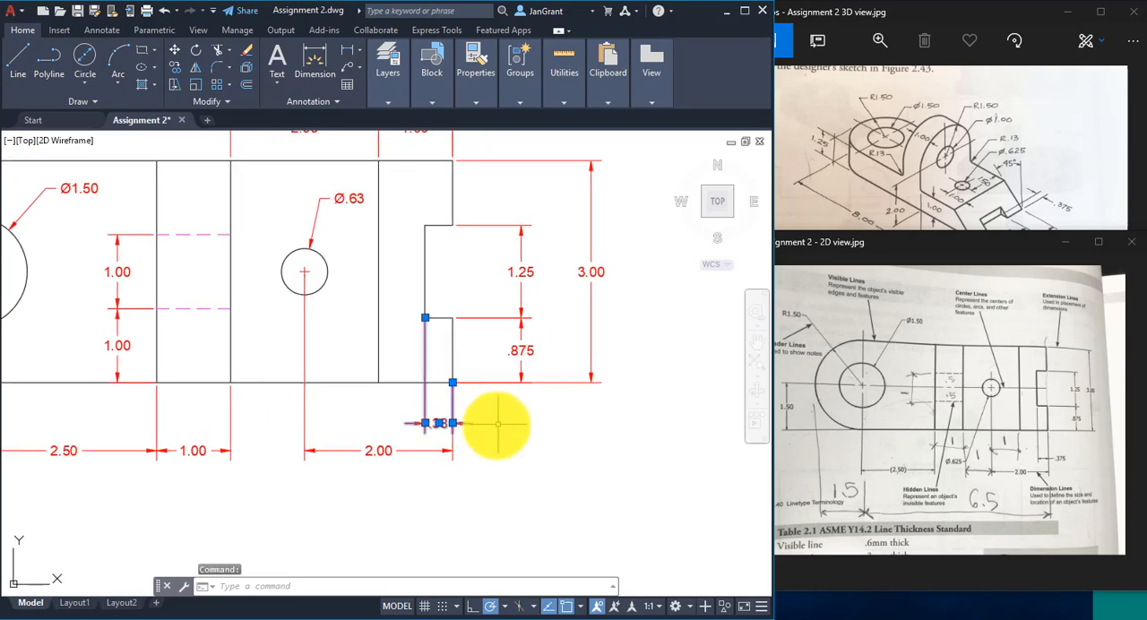
pyautogui.rightClick(491, 415)
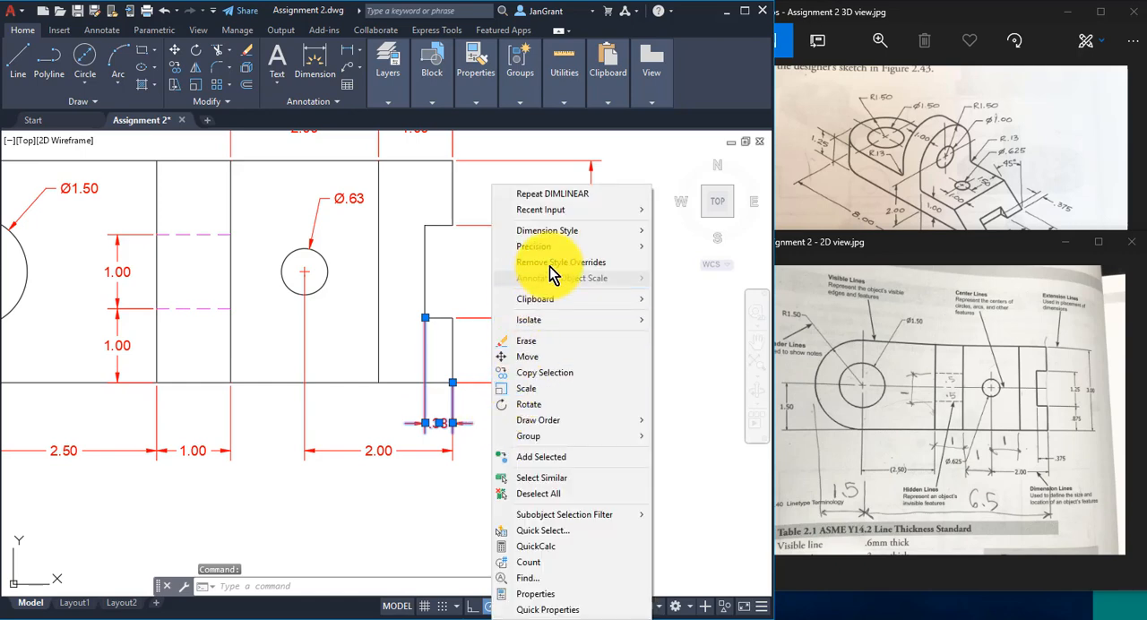
pyautogui.moveTo(658, 249)
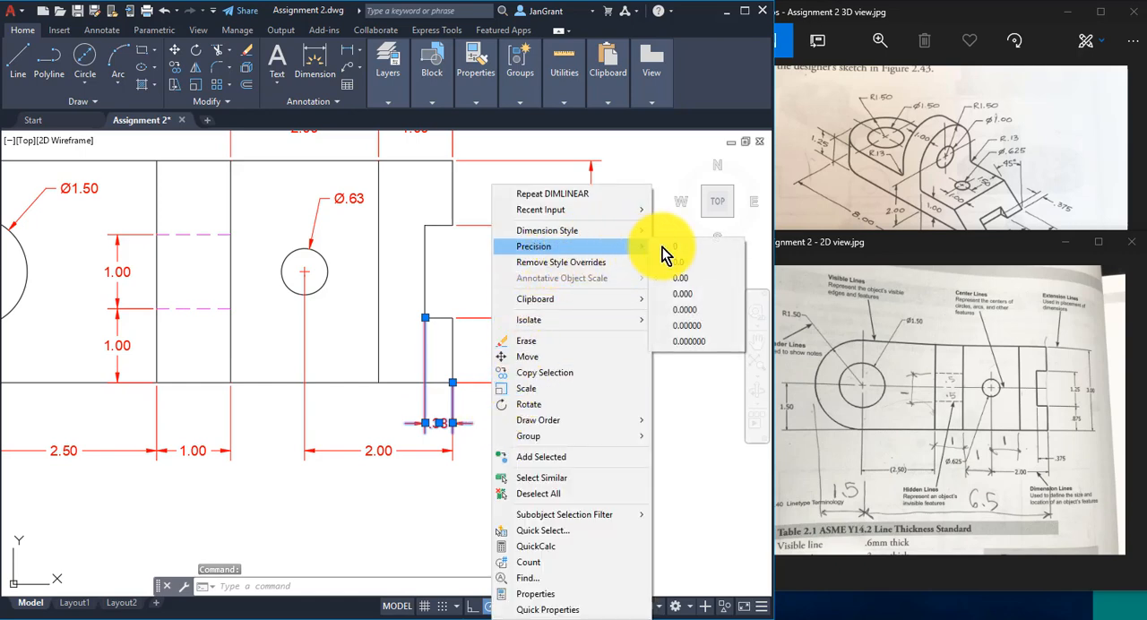
pyautogui.click(708, 303)
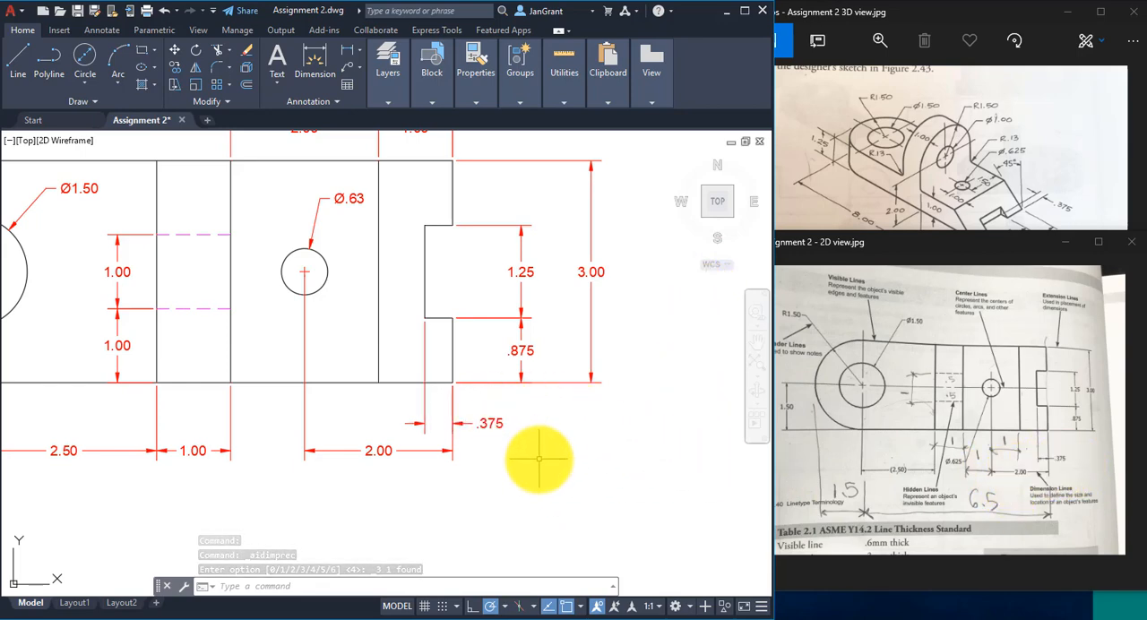
# - Set the precision of the small hole's diameter dimension to three decimal places (0.000)
pyautogui.click(357, 198)
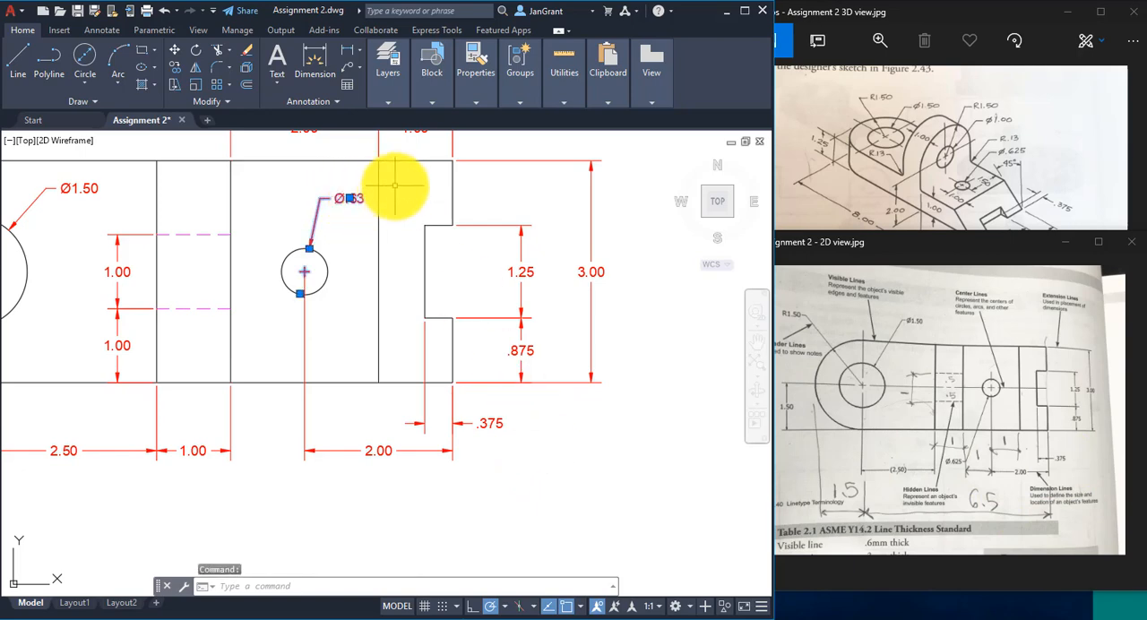
pyautogui.rightClick(397, 188)
pyautogui.moveTo(487, 247)
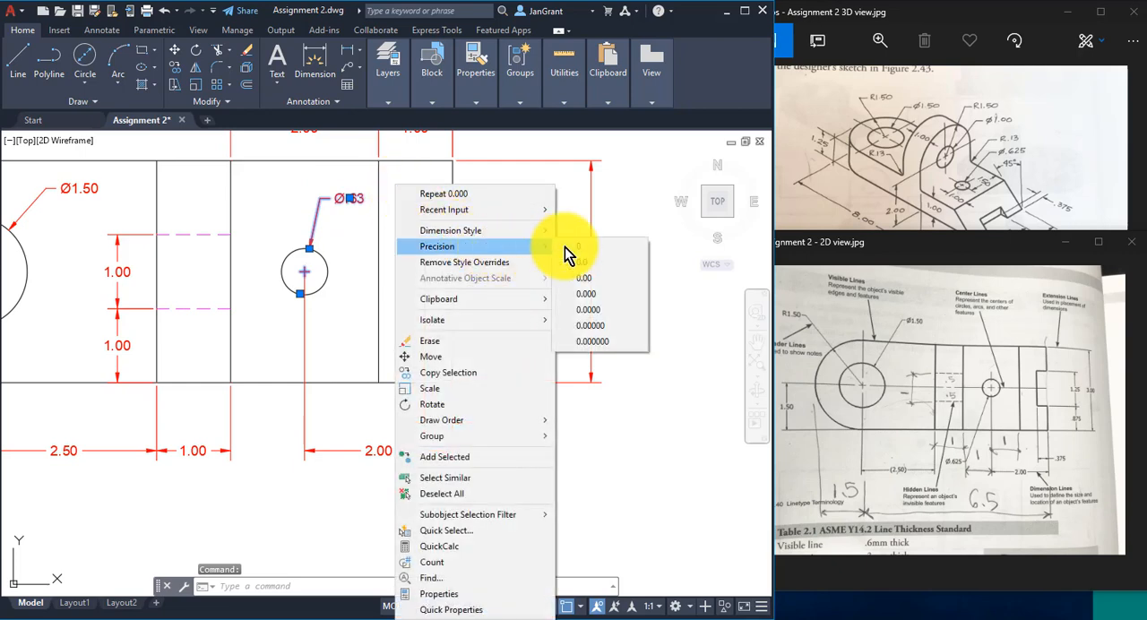
pyautogui.click(625, 304)
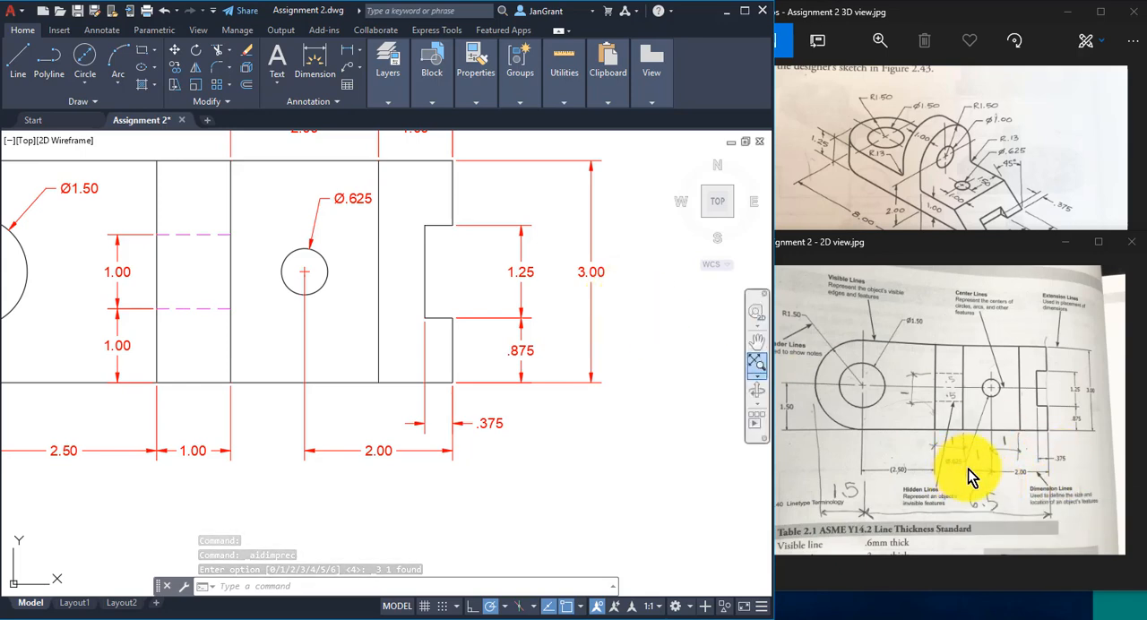
# - Move the small hole's diameter text slightly up and to the left, keeping it inside the part, and clear the selection
pyautogui.scroll(-2, 288, 343)
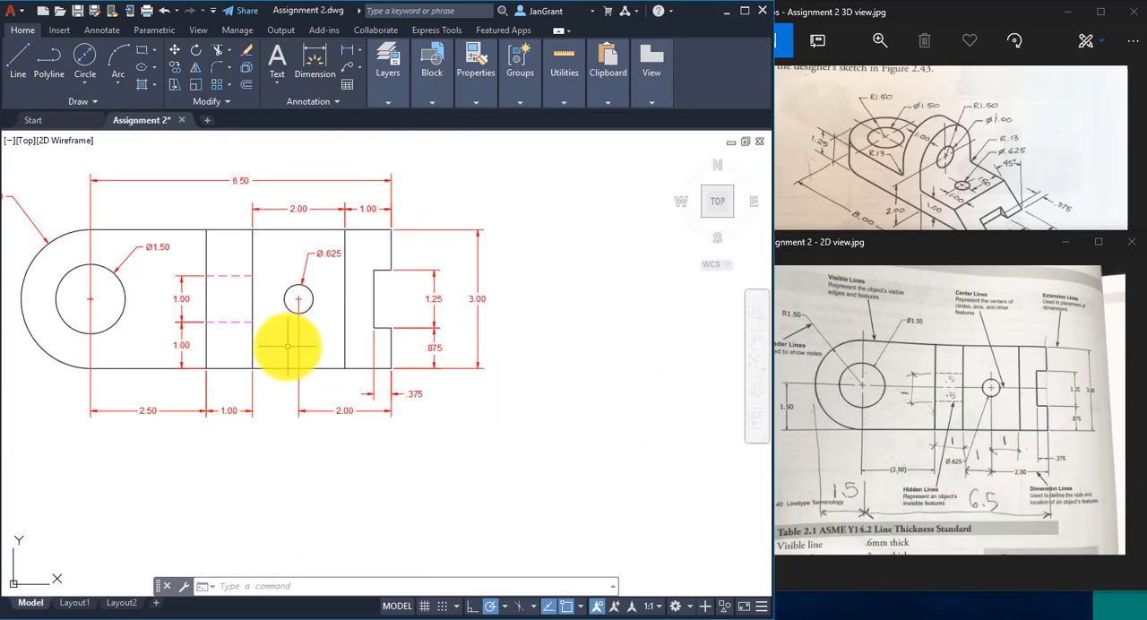
pyautogui.moveTo(287, 341); pyautogui.dragTo(371, 346, button='middle')
pyautogui.scroll(4, 404, 262)
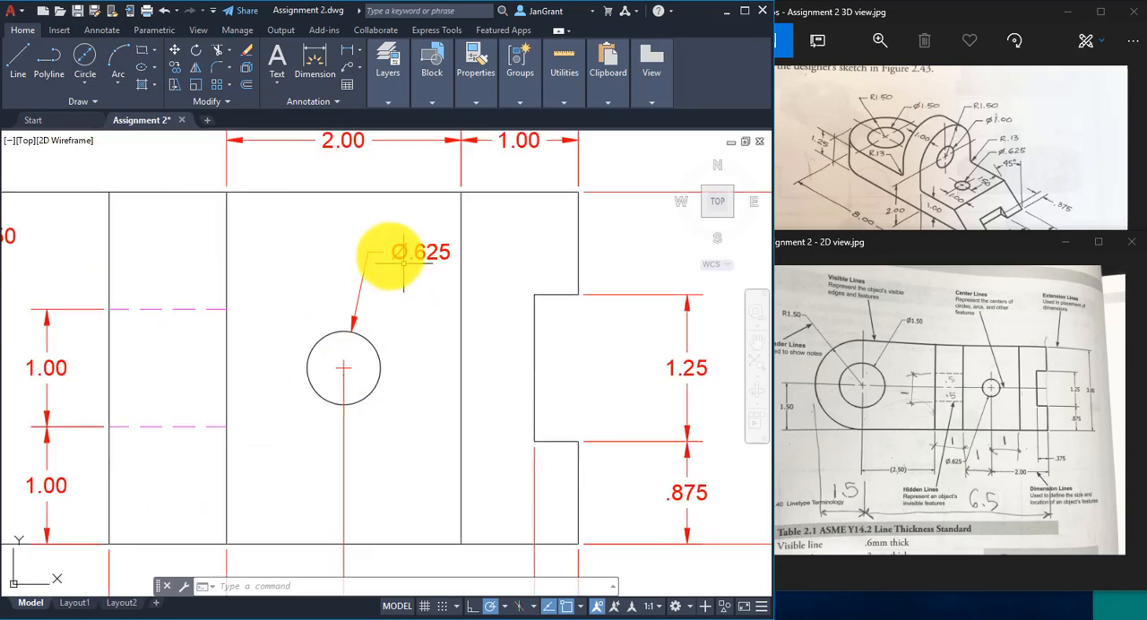
pyautogui.click(357, 264)
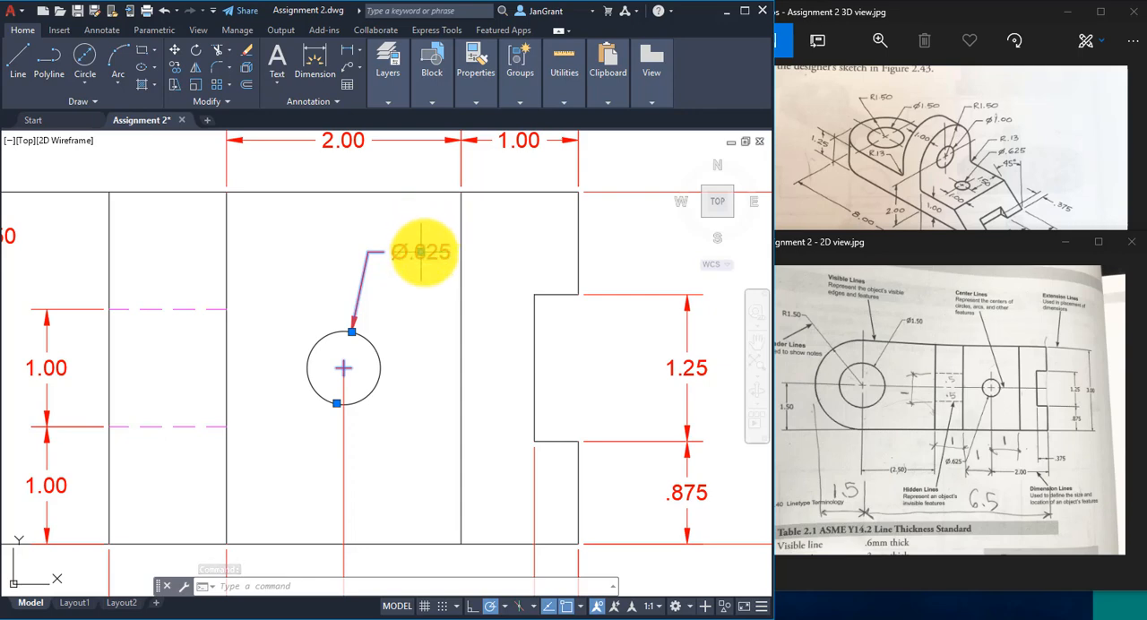
pyautogui.click(421, 252)
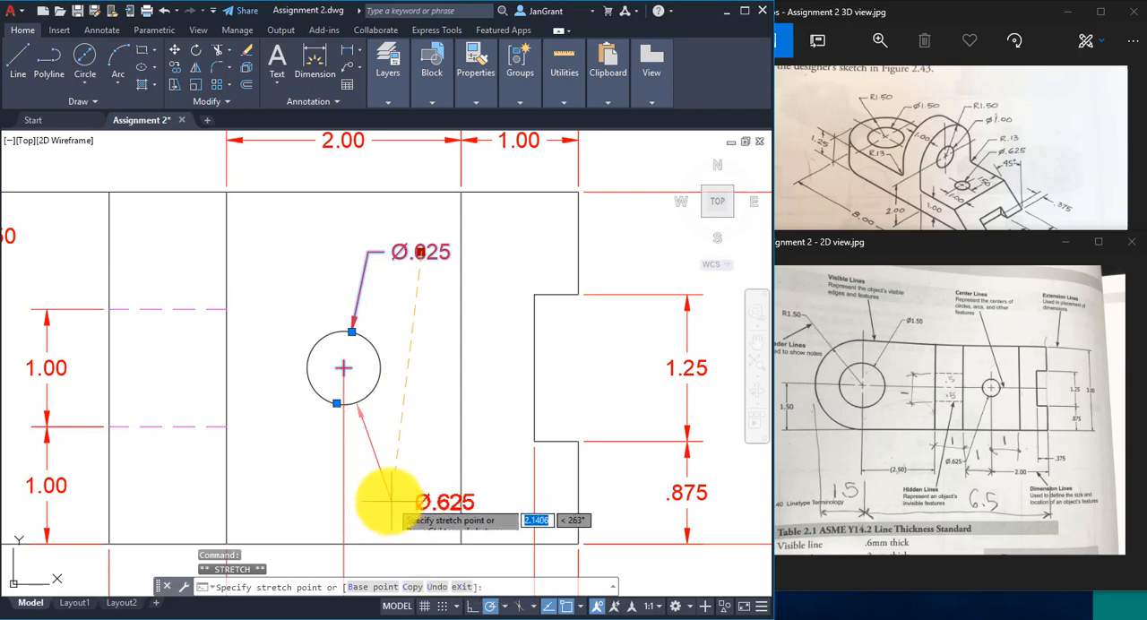
pyautogui.click(361, 237)
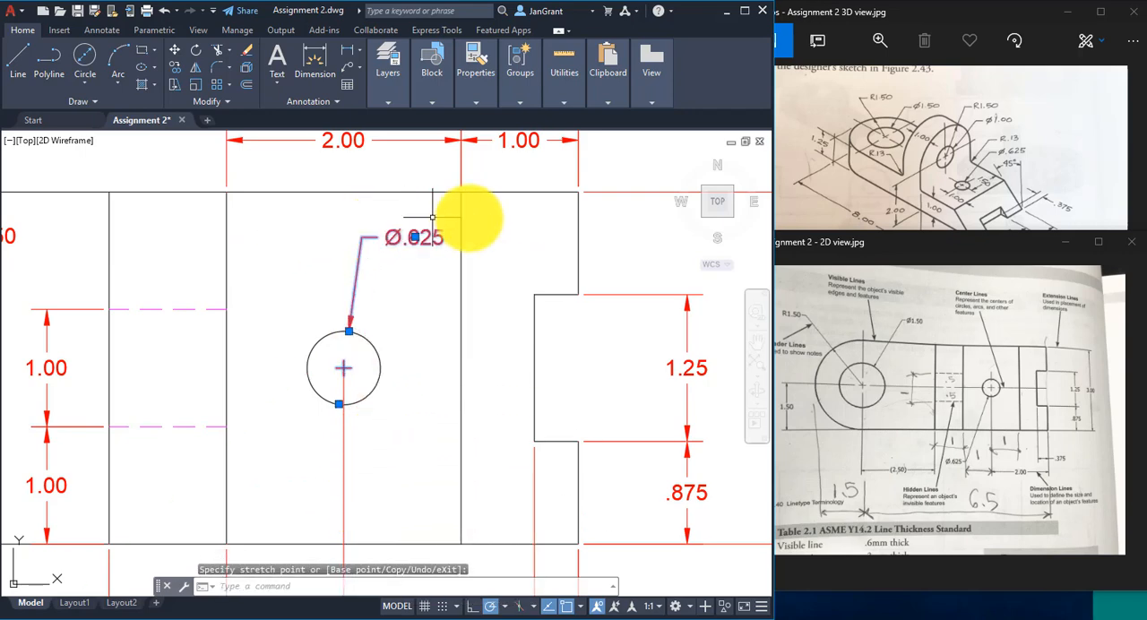
pyautogui.click(422, 259)
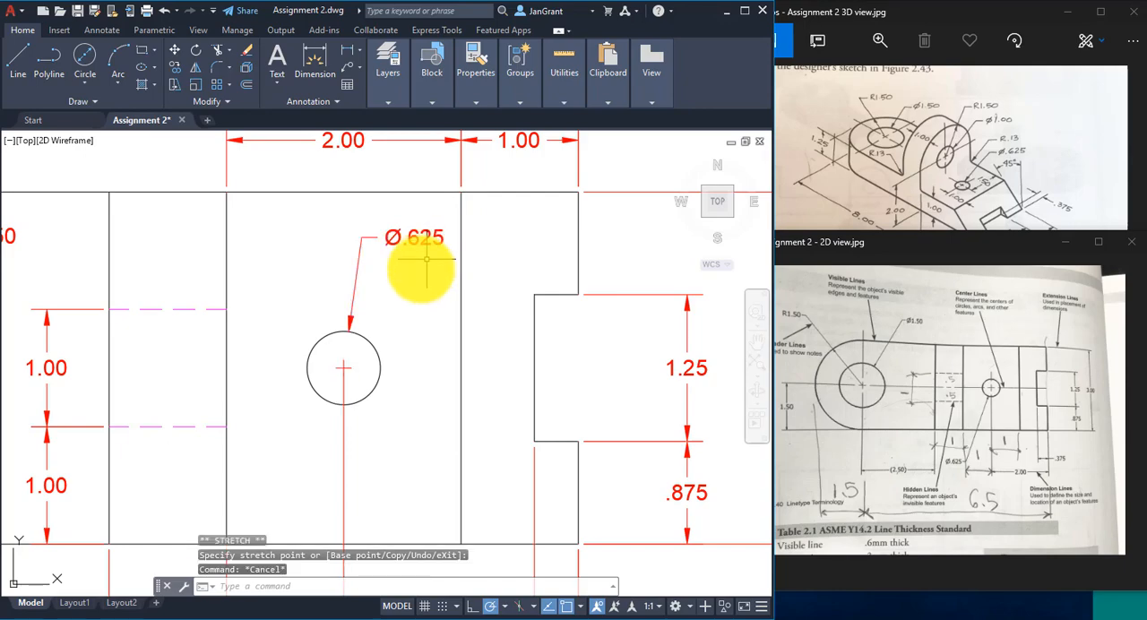
pyautogui.press('Escape')
# - Review the dimensions across the whole part, including the small hole's diameter dimension and its layer properties
pyautogui.scroll(-3, 403, 304)
pyautogui.moveTo(400, 322)
pyautogui.mouseDown(button='middle')
pyautogui.moveTo(453, 300)
pyautogui.moveTo(494, 313)
pyautogui.moveTo(520, 294)
pyautogui.moveTo(455, 306)
pyautogui.mouseUp(button='middle')
pyautogui.scroll(-2, 455, 301)
pyautogui.scroll(2, 459, 309)
pyautogui.scroll(-2, 520, 291)
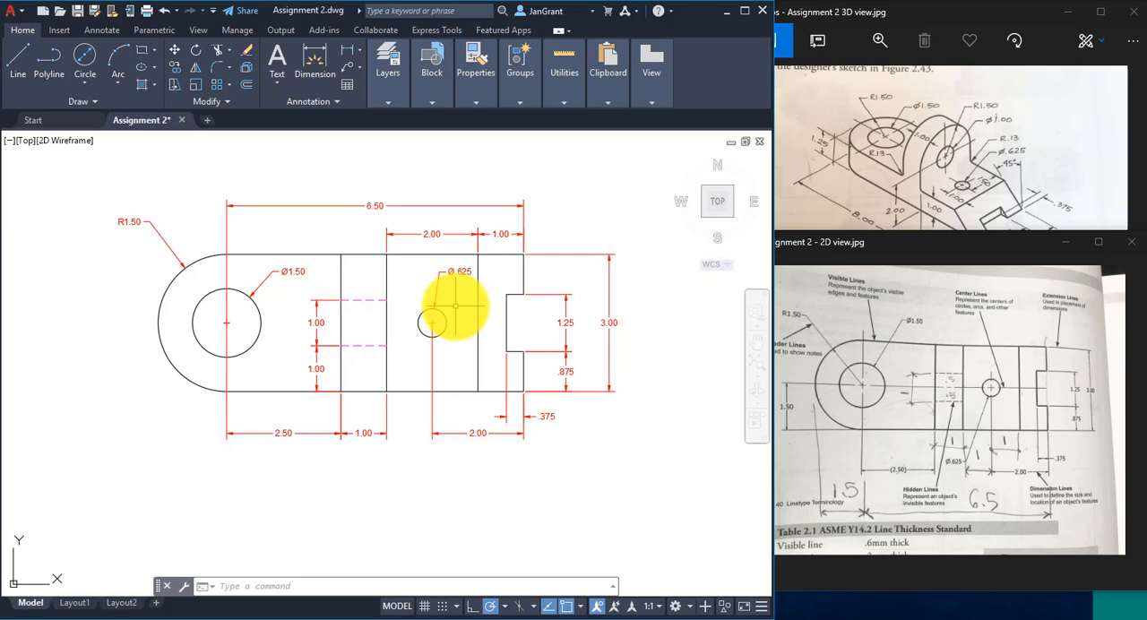
pyautogui.scroll(2, 455, 306)
pyautogui.moveTo(455, 306); pyautogui.dragTo(498, 307, button='middle')
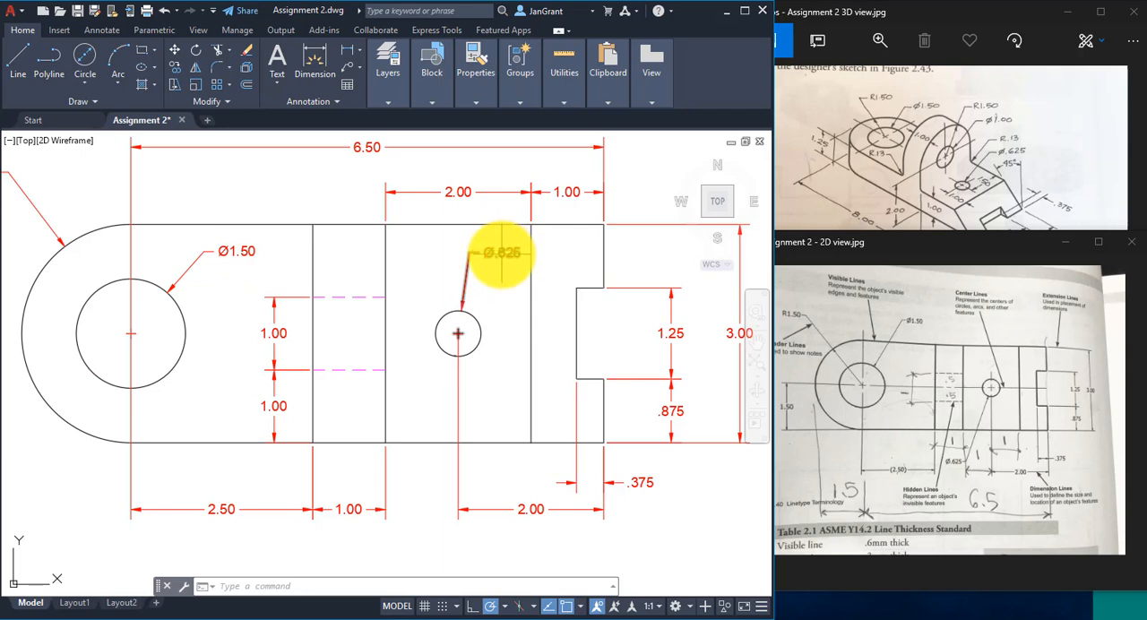
pyautogui.moveTo(502, 254)
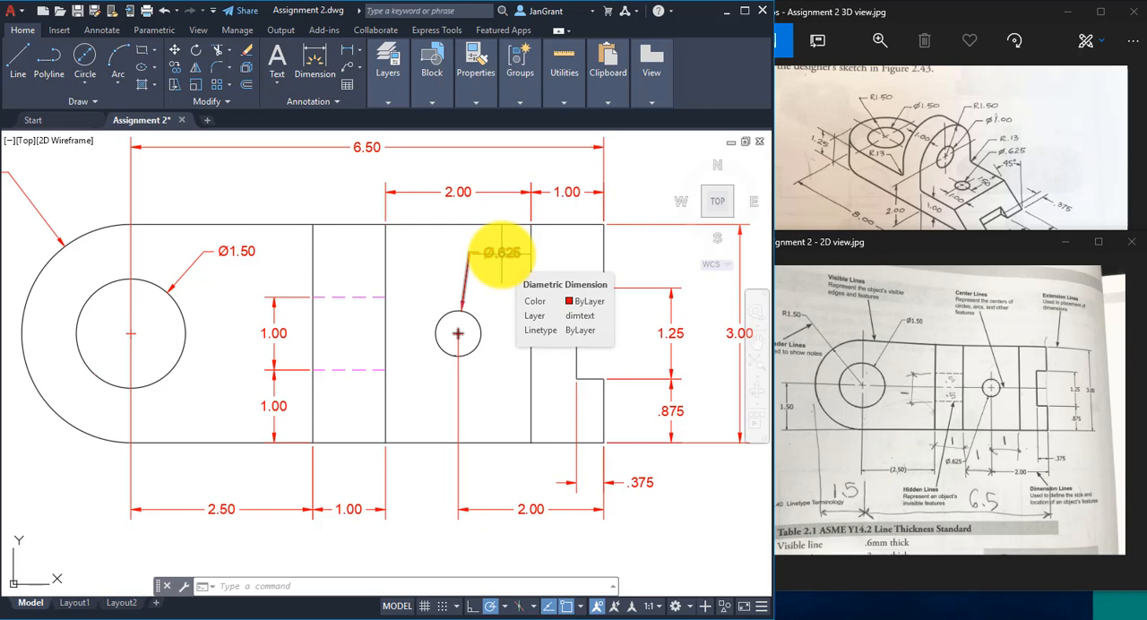
pyautogui.moveTo(430, 256); pyautogui.dragTo(446, 258, button='middle')
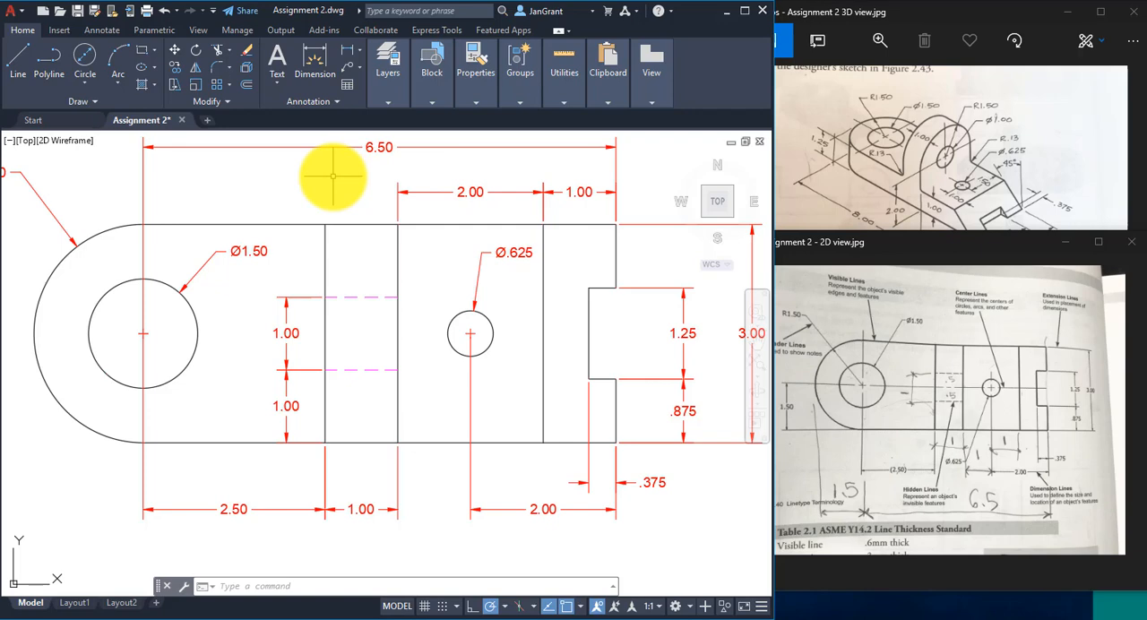
# - Modify the Standard dimension style so that circle center marks are drawn as lines
pyautogui.press('Return')
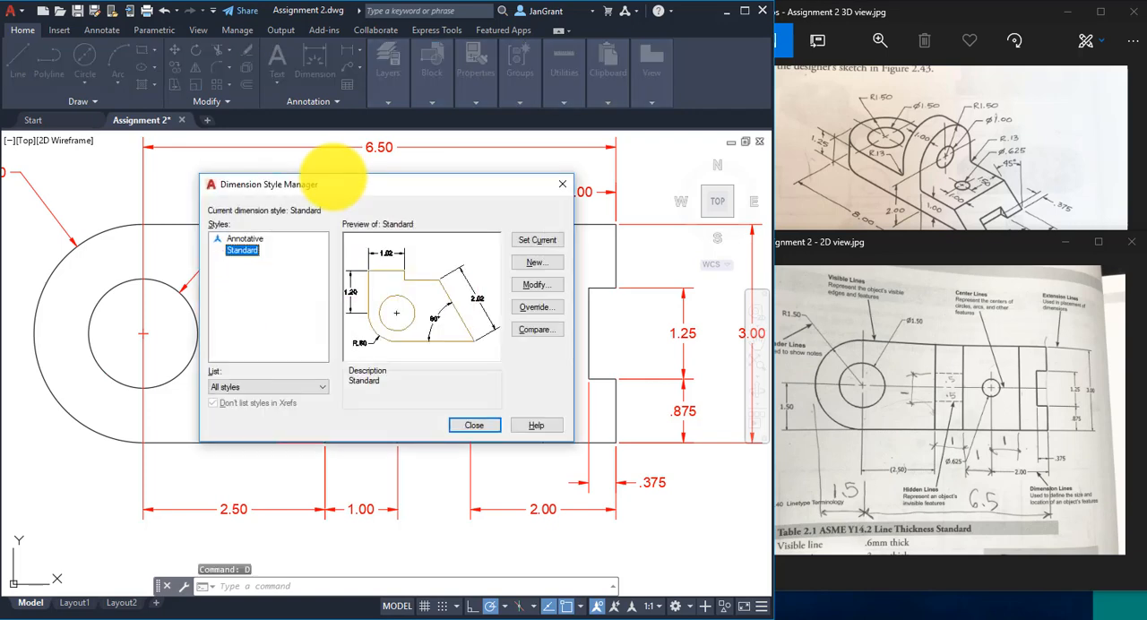
pyautogui.click(536, 288)
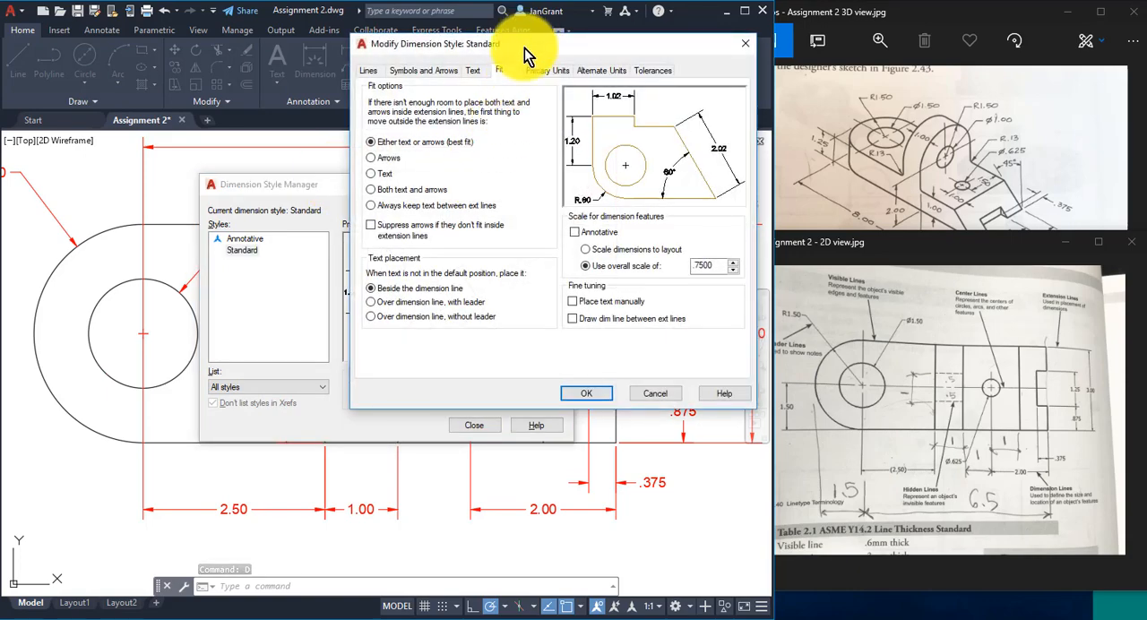
pyautogui.click(473, 70)
pyautogui.click(425, 71)
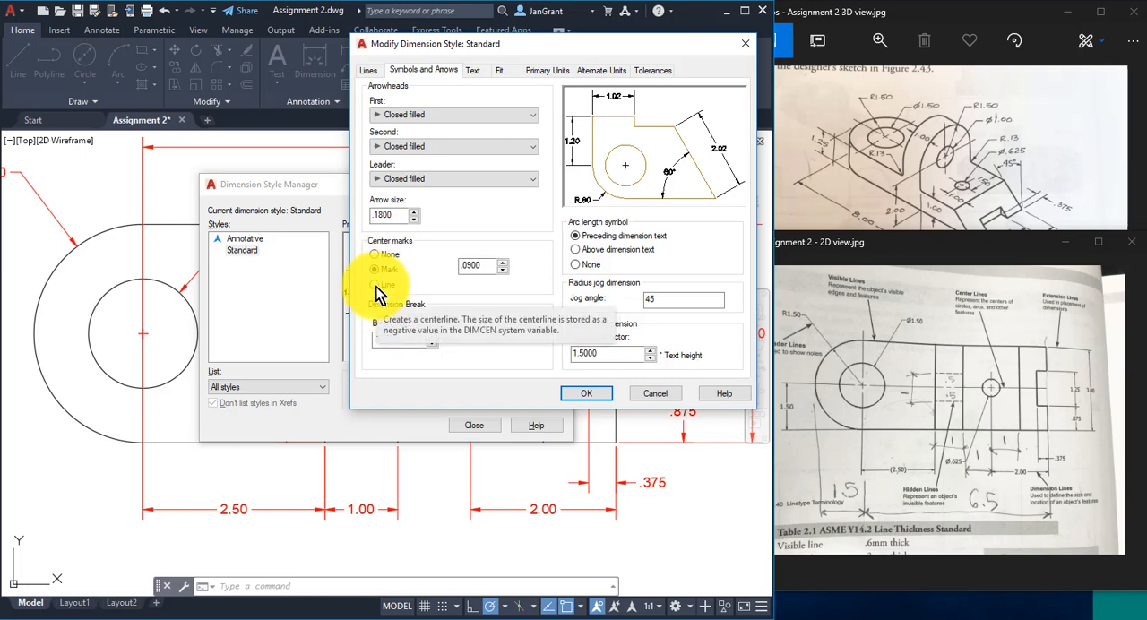
pyautogui.click(377, 286)
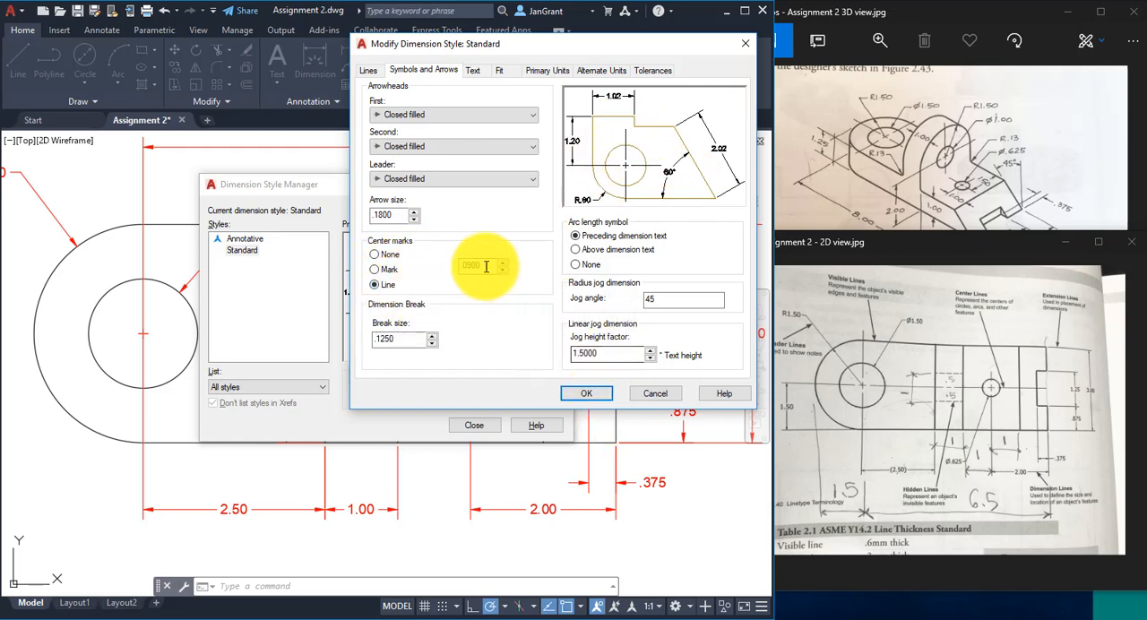
pyautogui.click(598, 394)
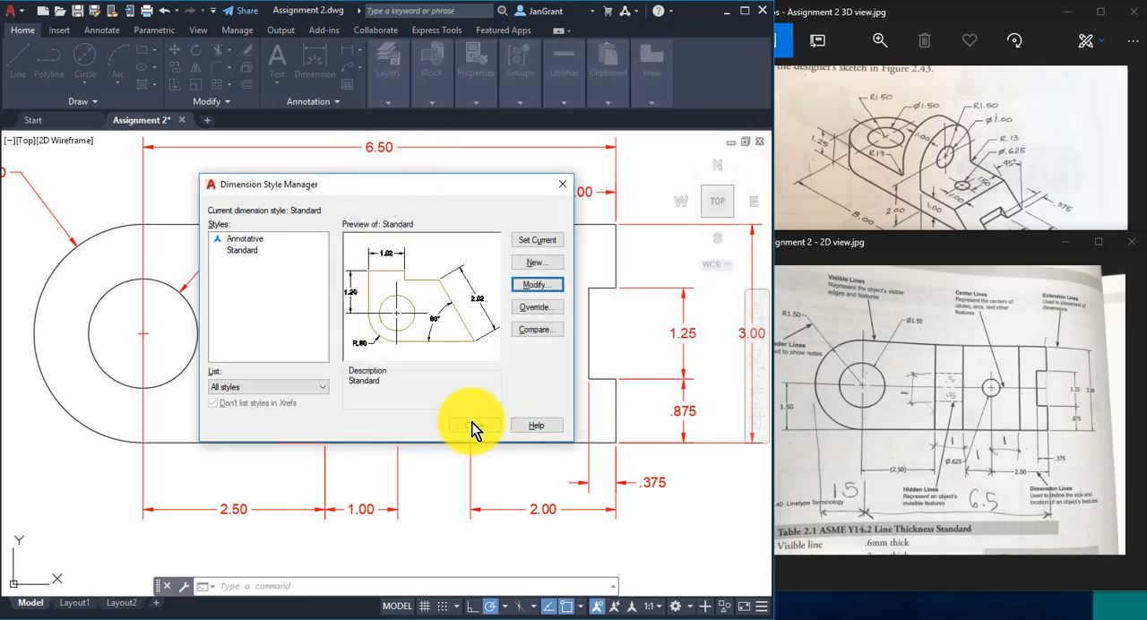
pyautogui.click(472, 424)
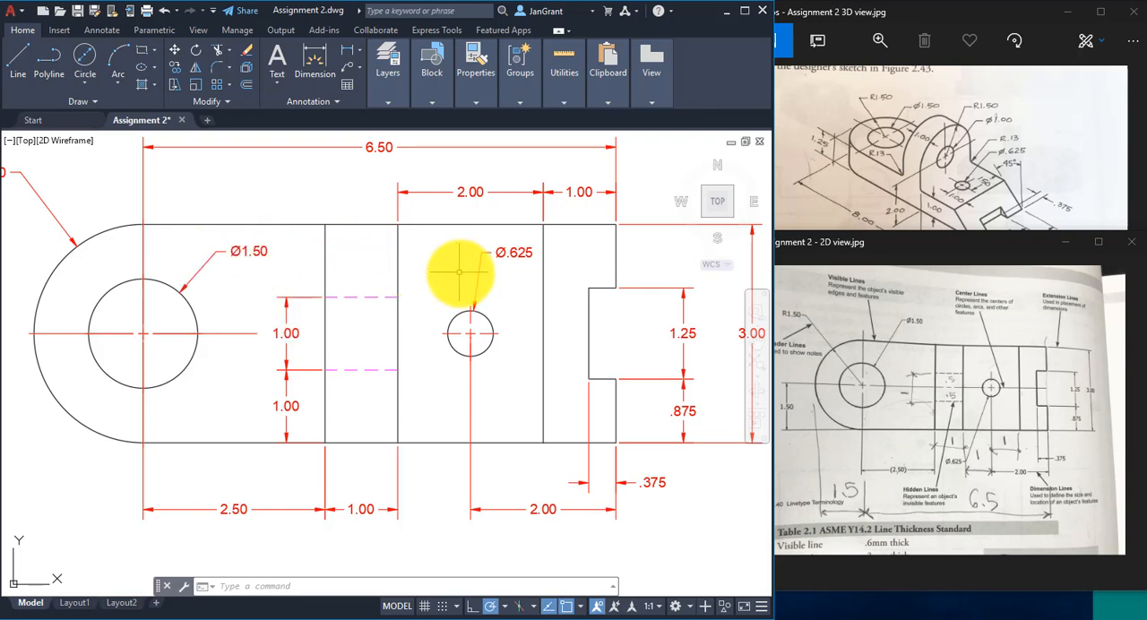
# - Place a wide multiline text box below the part's bottom dimensions with a text height of .15
pyautogui.scroll(-2, 479, 280)
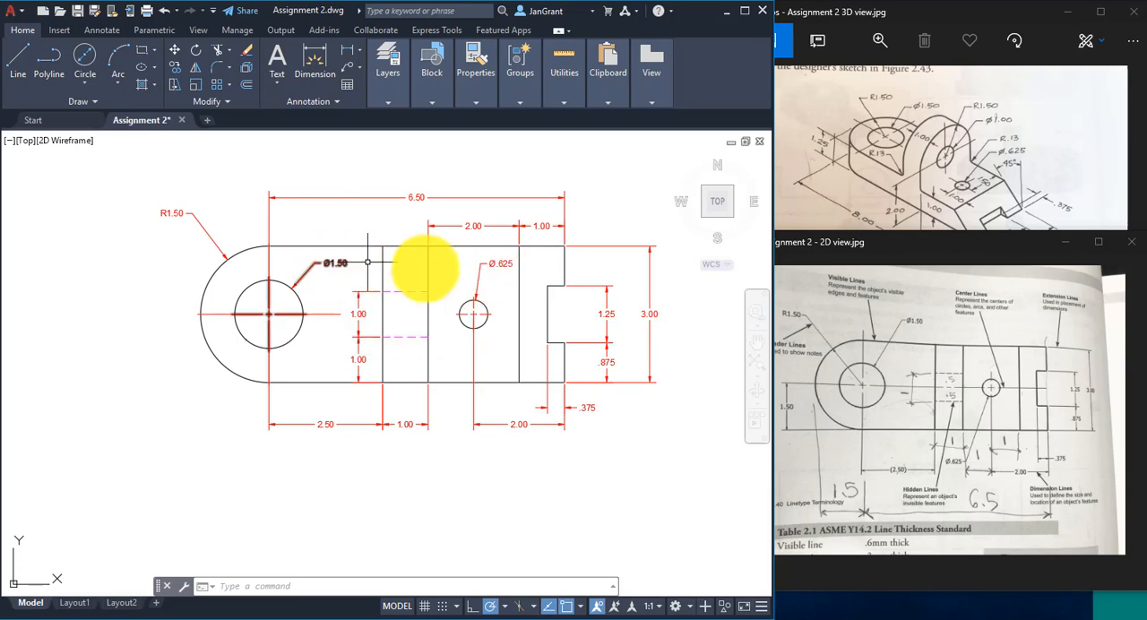
pyautogui.moveTo(522, 472); pyautogui.dragTo(485, 469, button='middle')
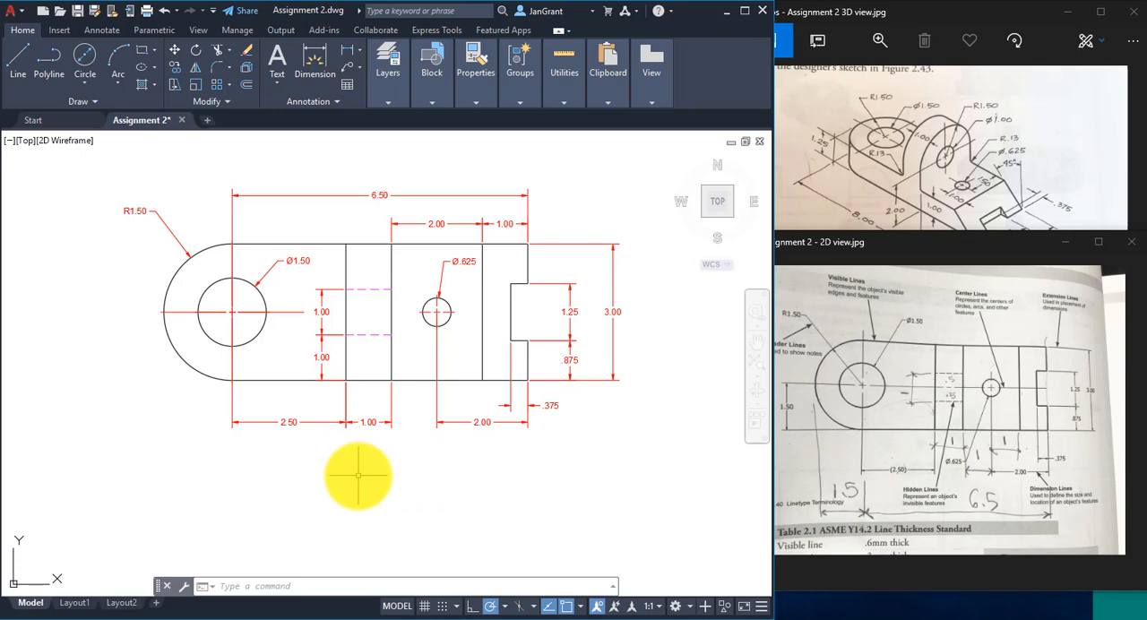
pyautogui.click(282, 81)
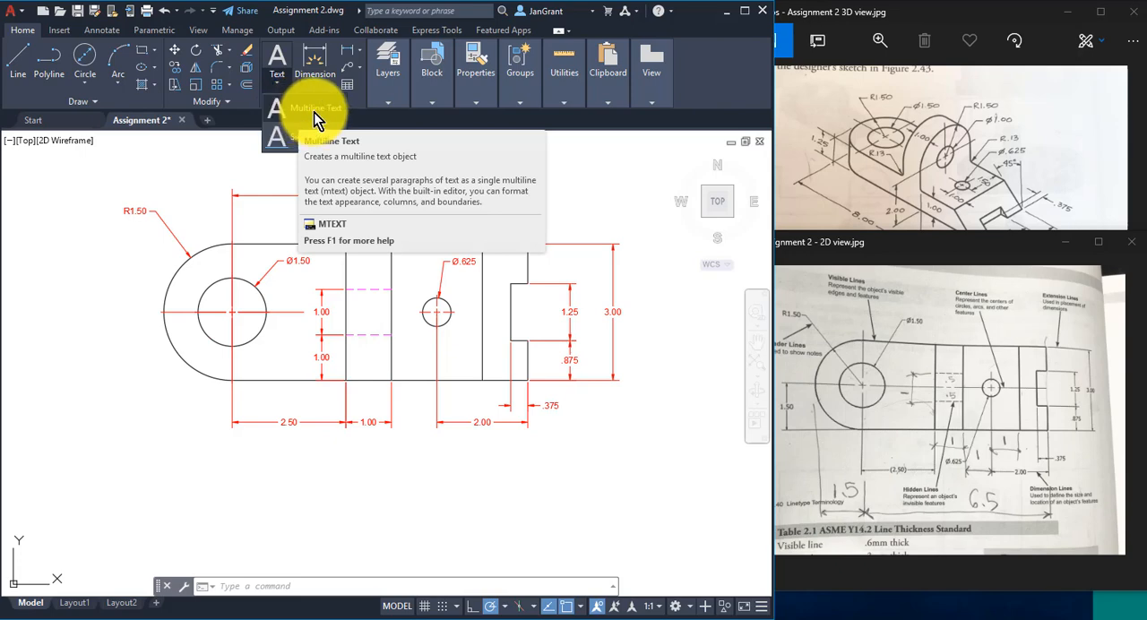
pyautogui.click(313, 109)
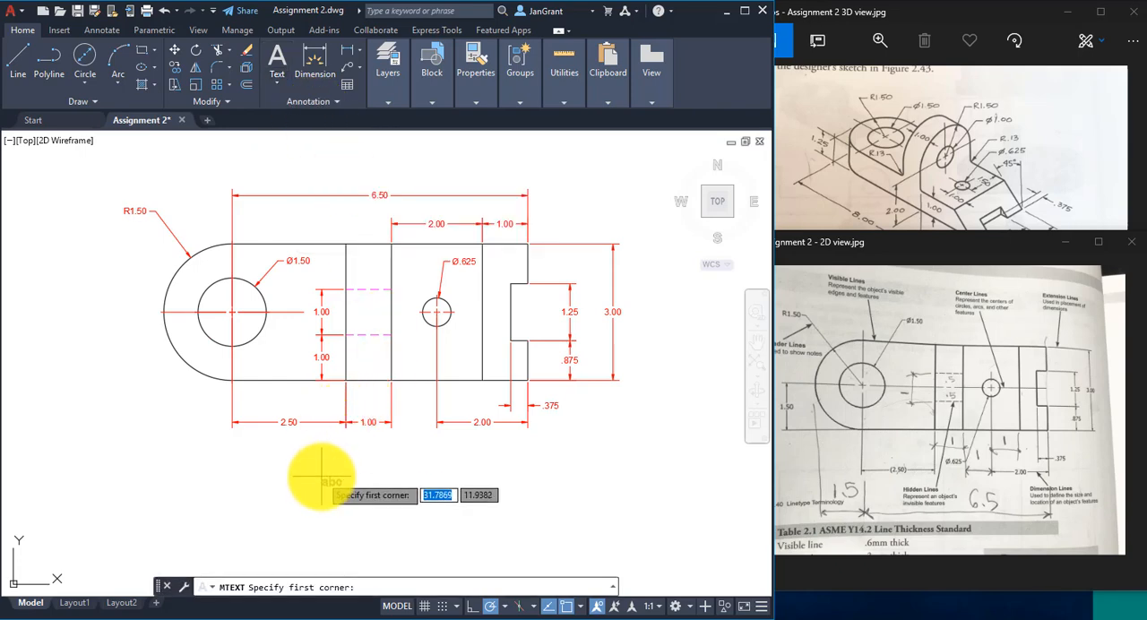
pyautogui.scroll(2, 319, 463)
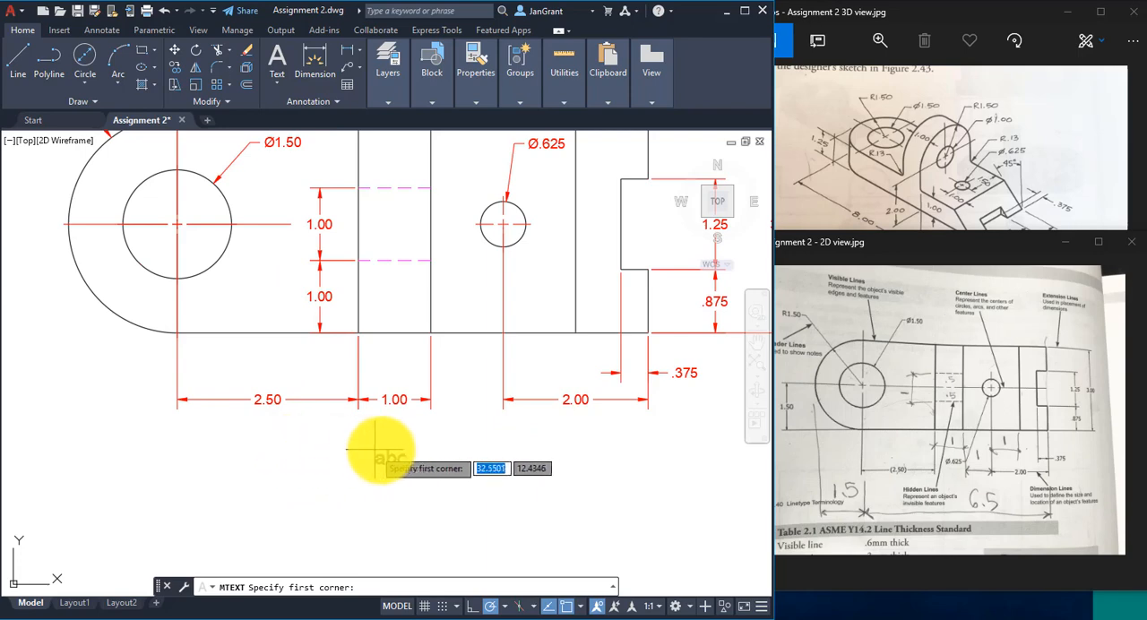
pyautogui.moveTo(359, 436); pyautogui.dragTo(307, 431, button='middle')
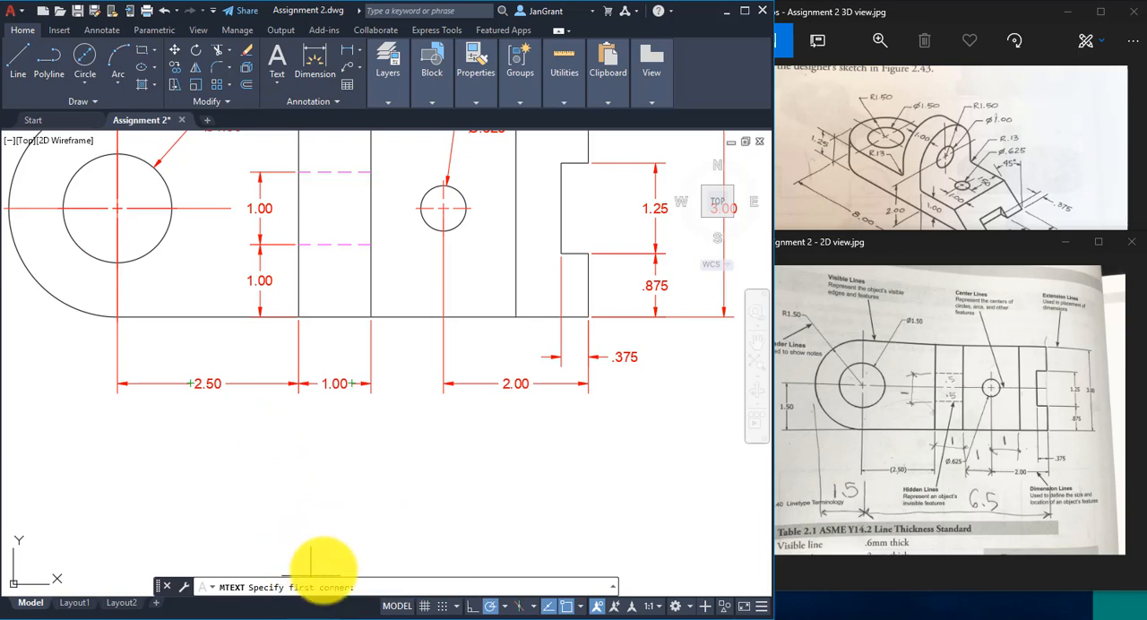
pyautogui.click(263, 444)
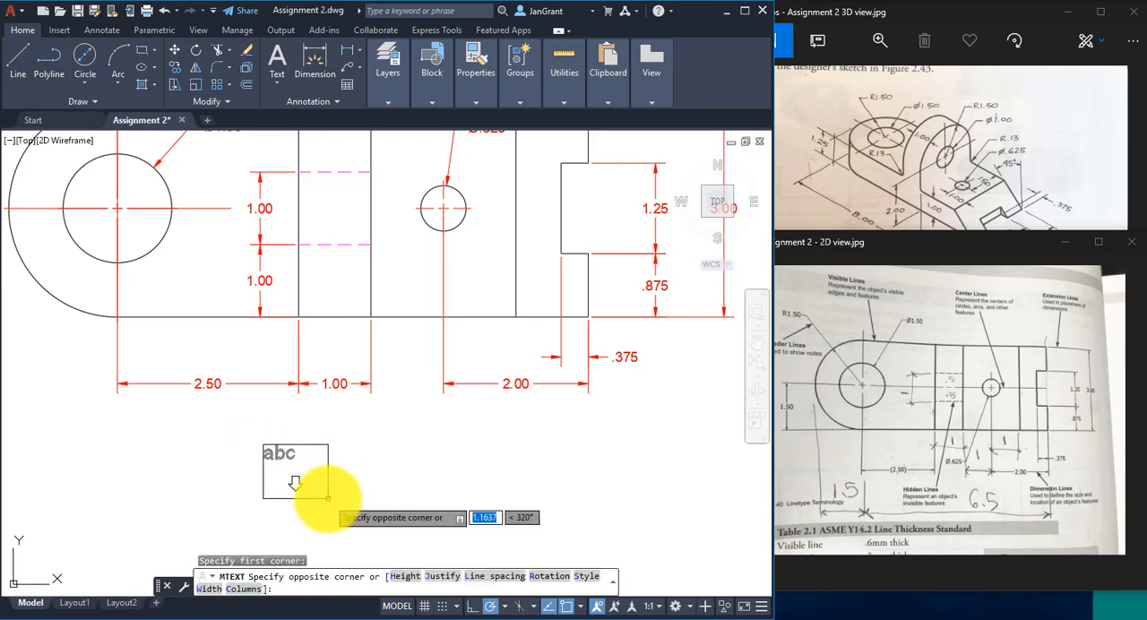
pyautogui.click(408, 583)
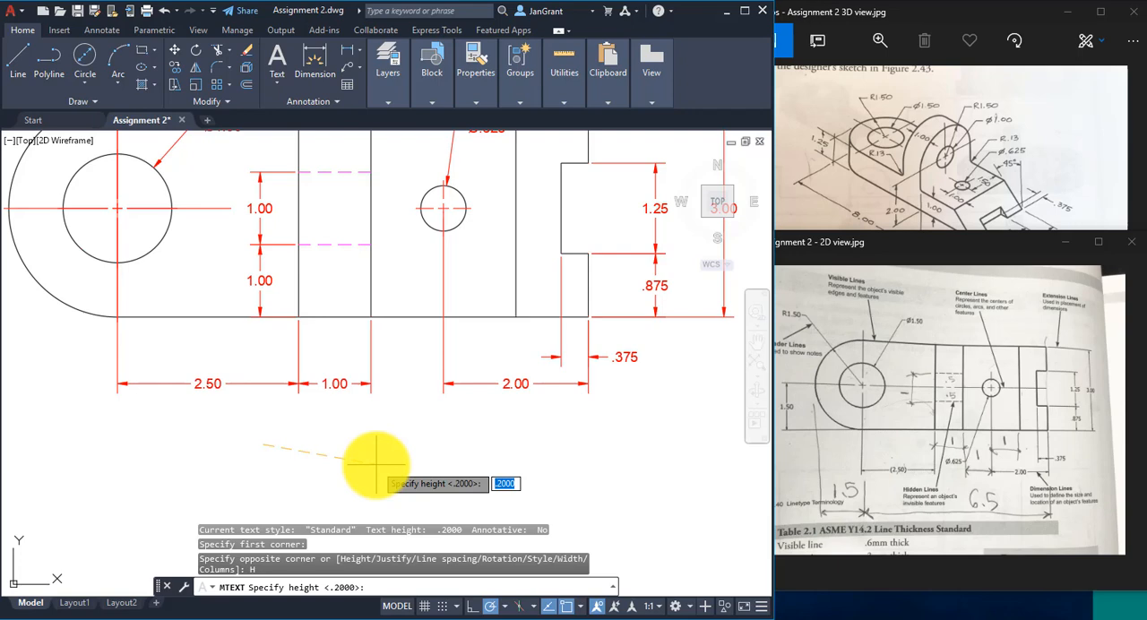
pyautogui.write('.15')
pyautogui.press('Return')
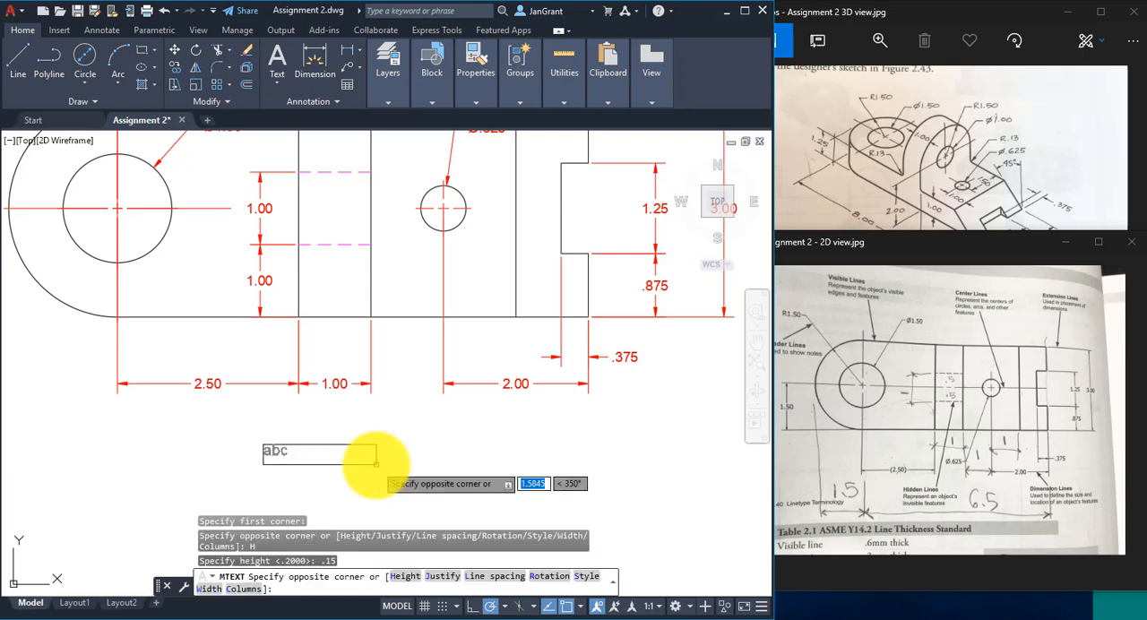
pyautogui.click(591, 494)
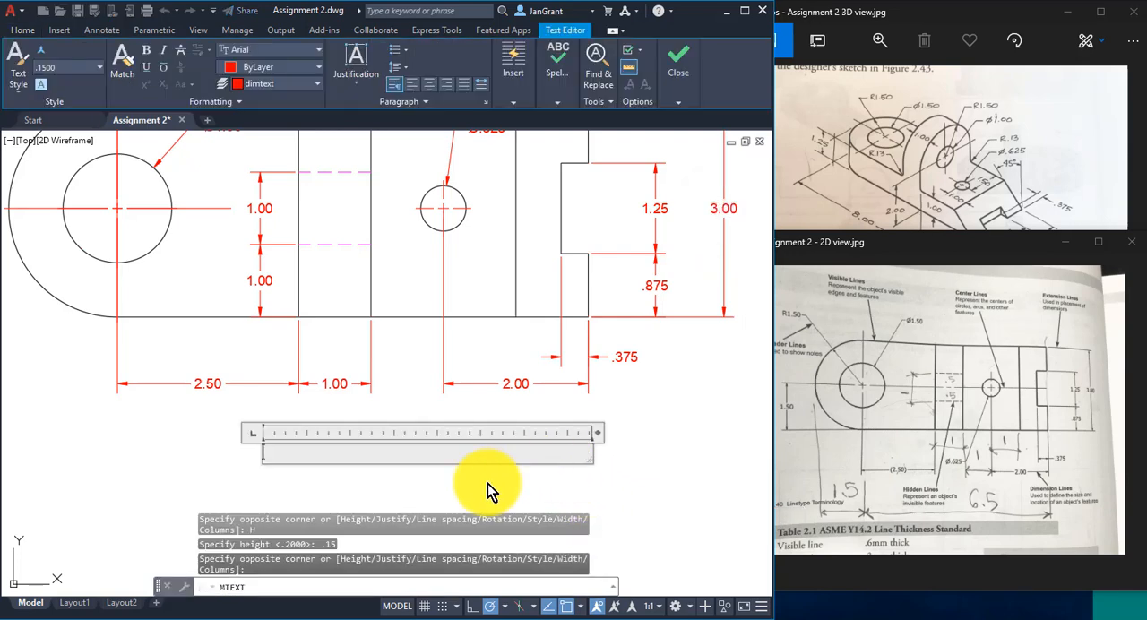
# - Enter "ASSIGNMENT 2" on the first line of the text box and the drafter's full name in capitals on the second
pyautogui.write('ASSI')
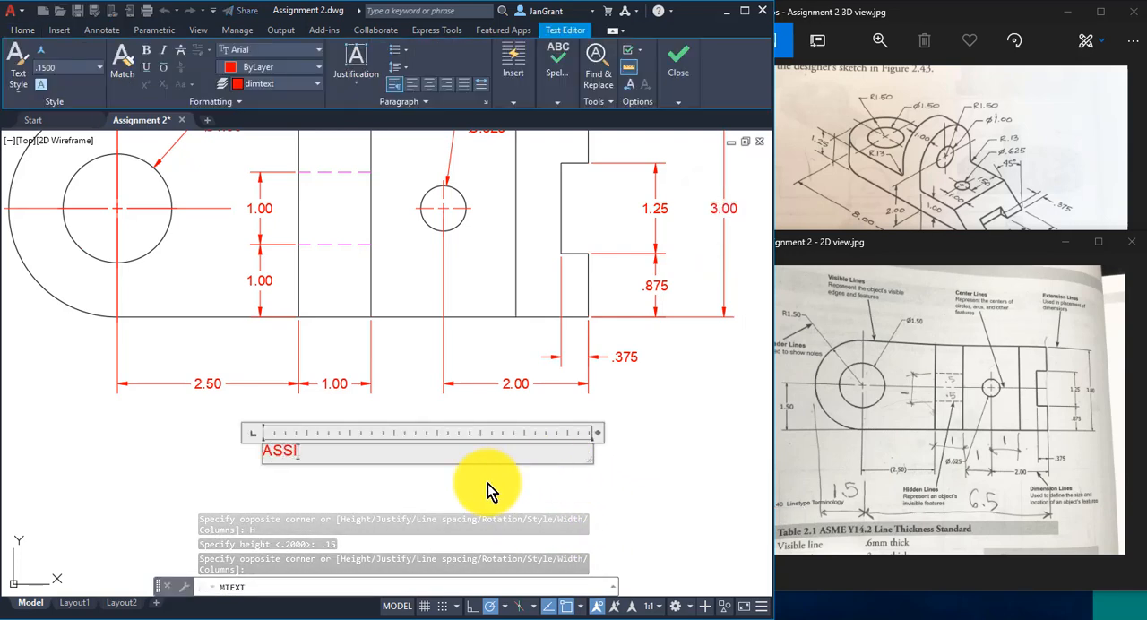
pyautogui.write('GNMENT 2')
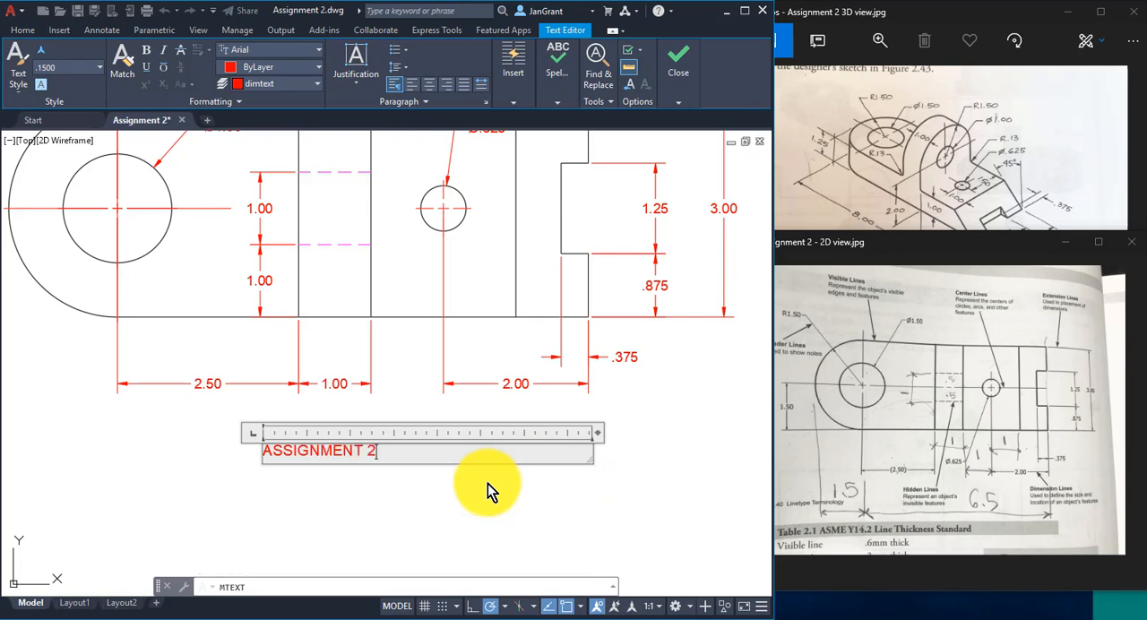
pyautogui.press('Return')
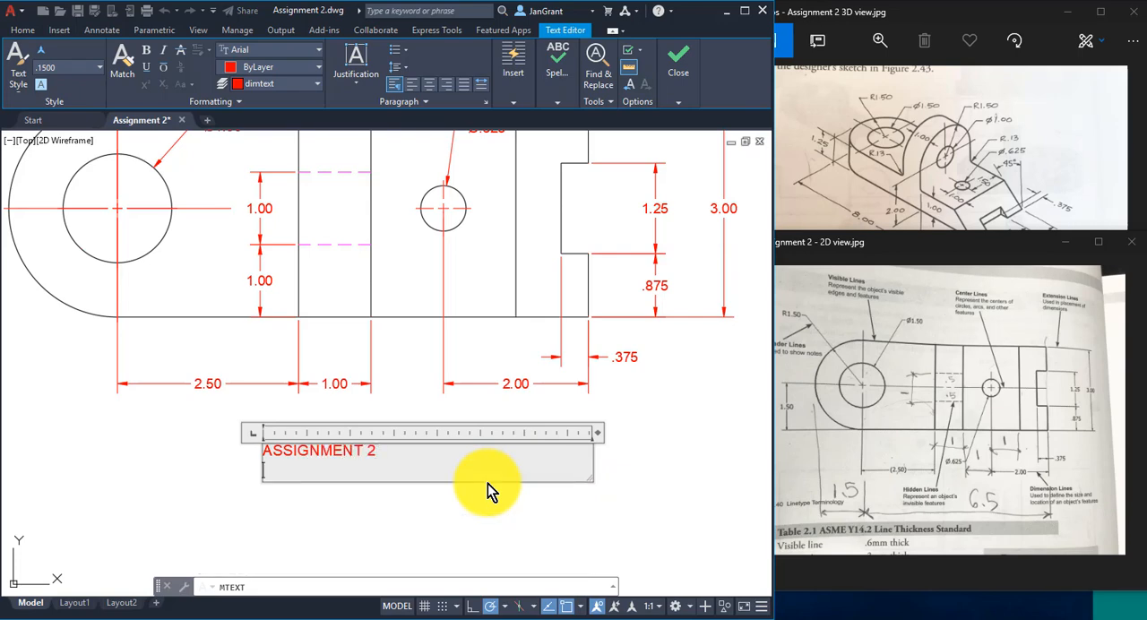
pyautogui.write('JANICE GRANT')
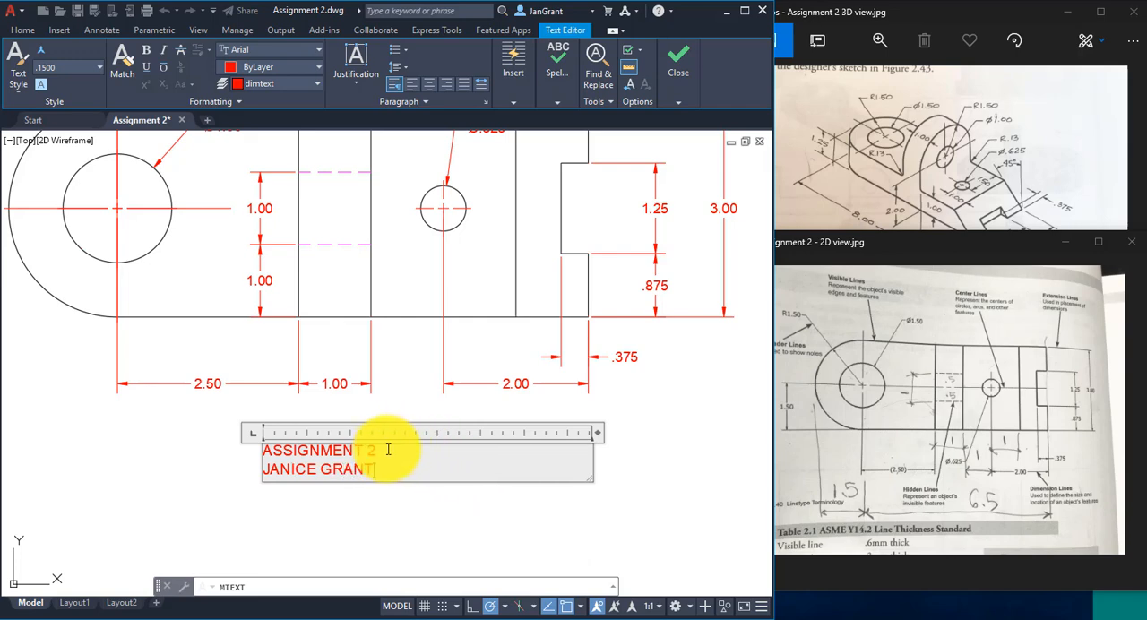
# - Underline the "ASSIGNMENT 2" line and finish editing the text
pyautogui.moveTo(388, 450); pyautogui.dragTo(248, 448)
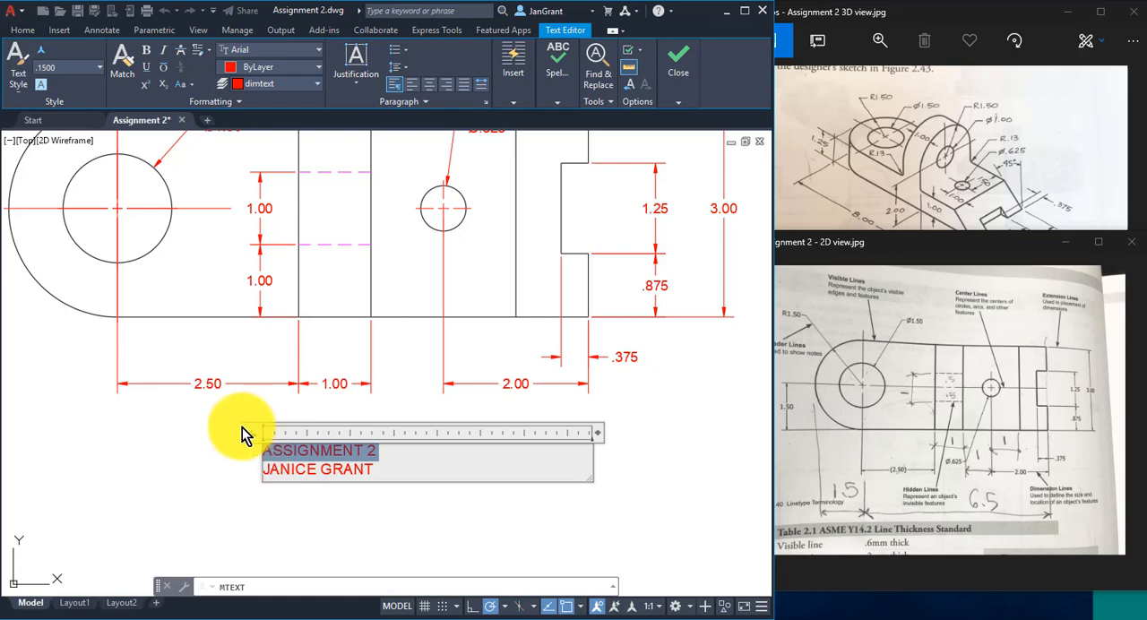
pyautogui.click(148, 75)
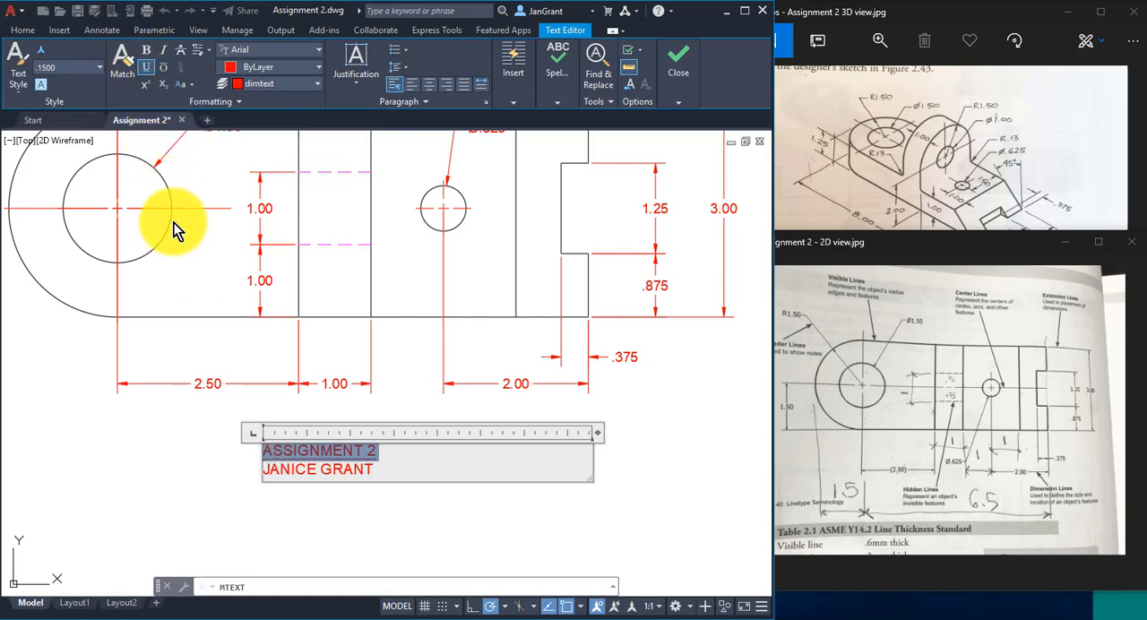
pyautogui.click(176, 475)
# - Move the title text slightly to the right so it sits more centrally beneath the part, and clear the selection
pyautogui.scroll(-2, 184, 463)
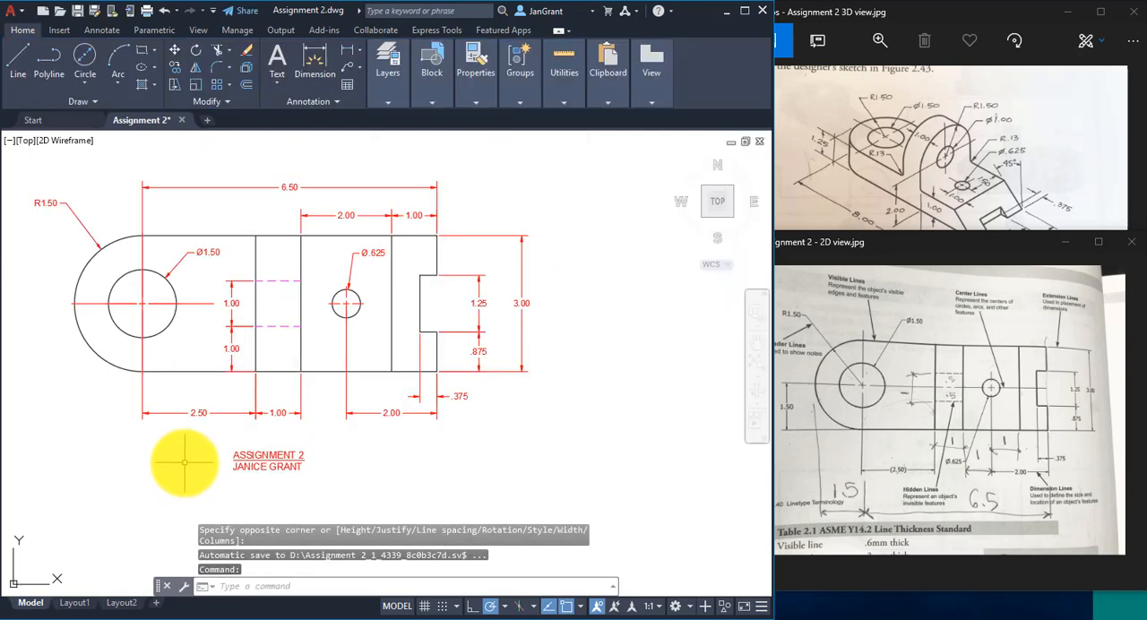
pyautogui.moveTo(184, 462); pyautogui.dragTo(264, 476, button='middle')
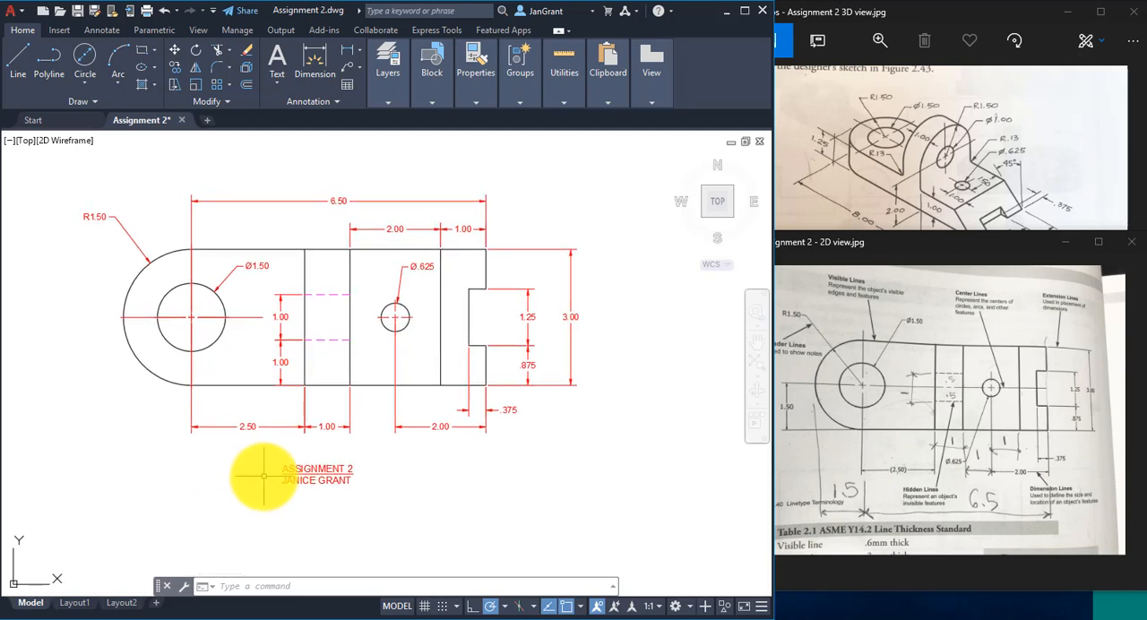
pyautogui.click(344, 459)
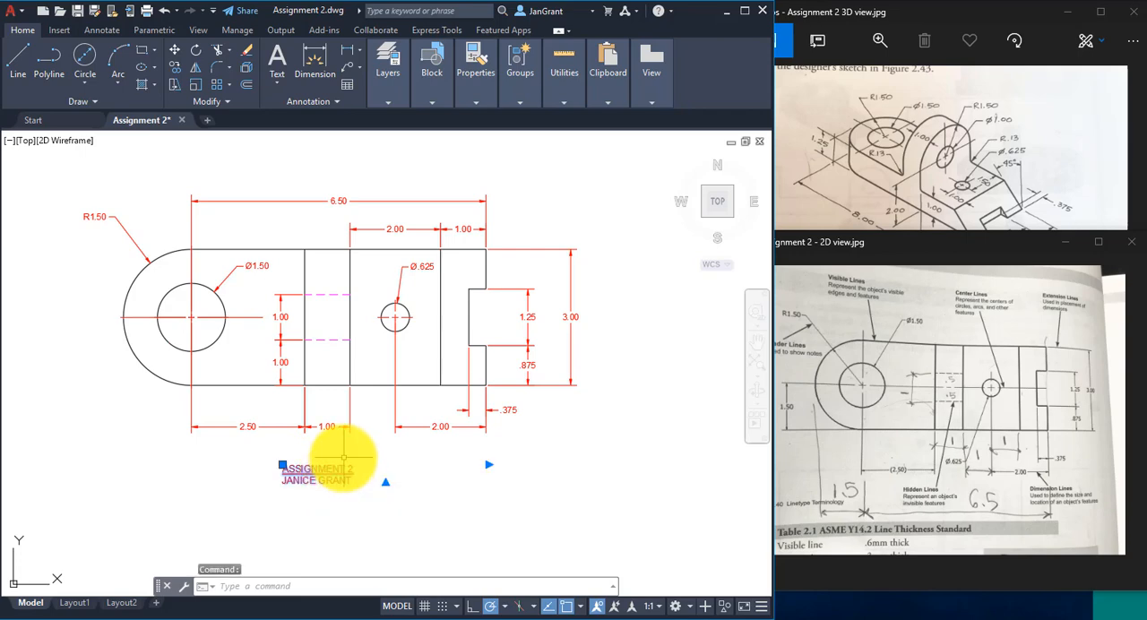
pyautogui.doubleClick(332, 469)
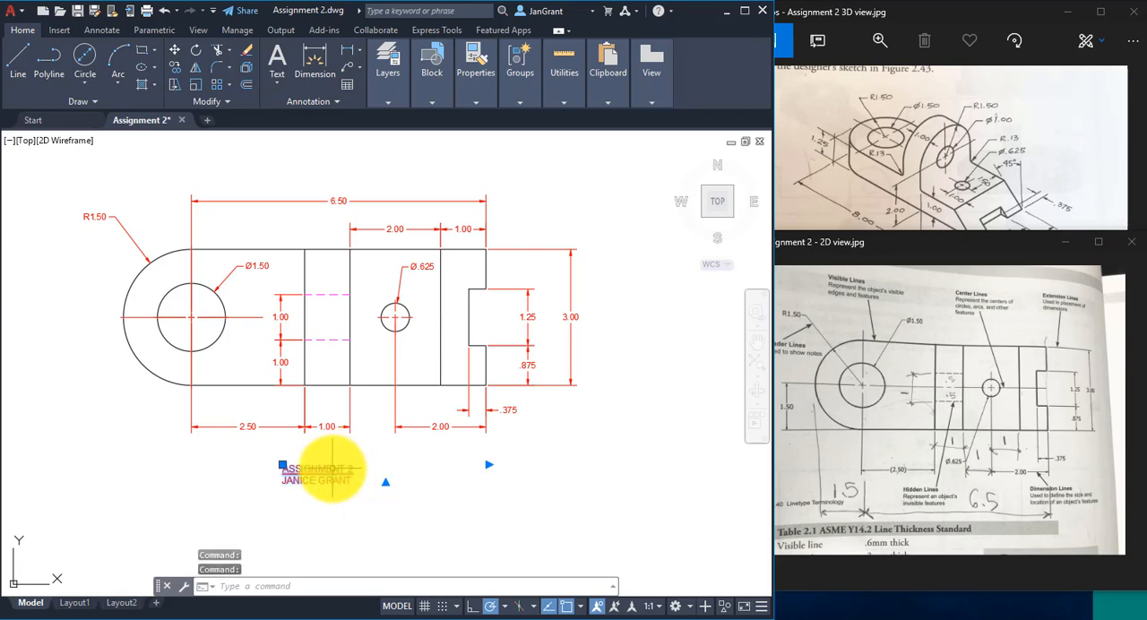
pyautogui.moveTo(332, 469); pyautogui.dragTo(361, 471)
pyautogui.moveTo(266, 461); pyautogui.dragTo(286, 472, button='middle')
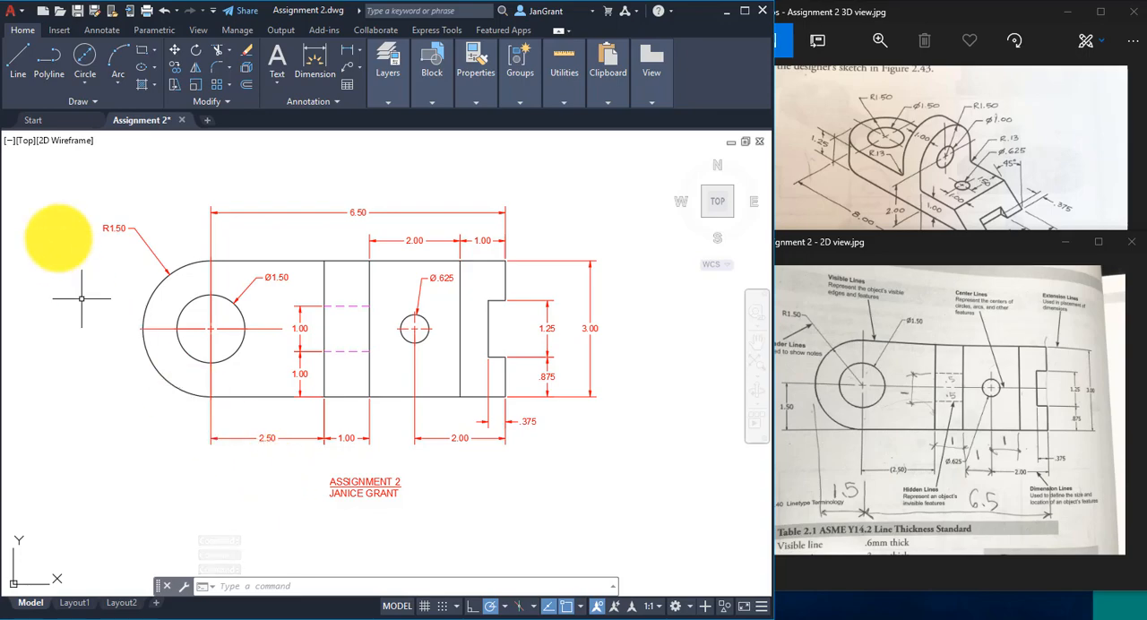
# - Start plotting the drawing and choose AutoCAD PDF (High Quality Print).pc3 as the plotter
pyautogui.click(149, 13)
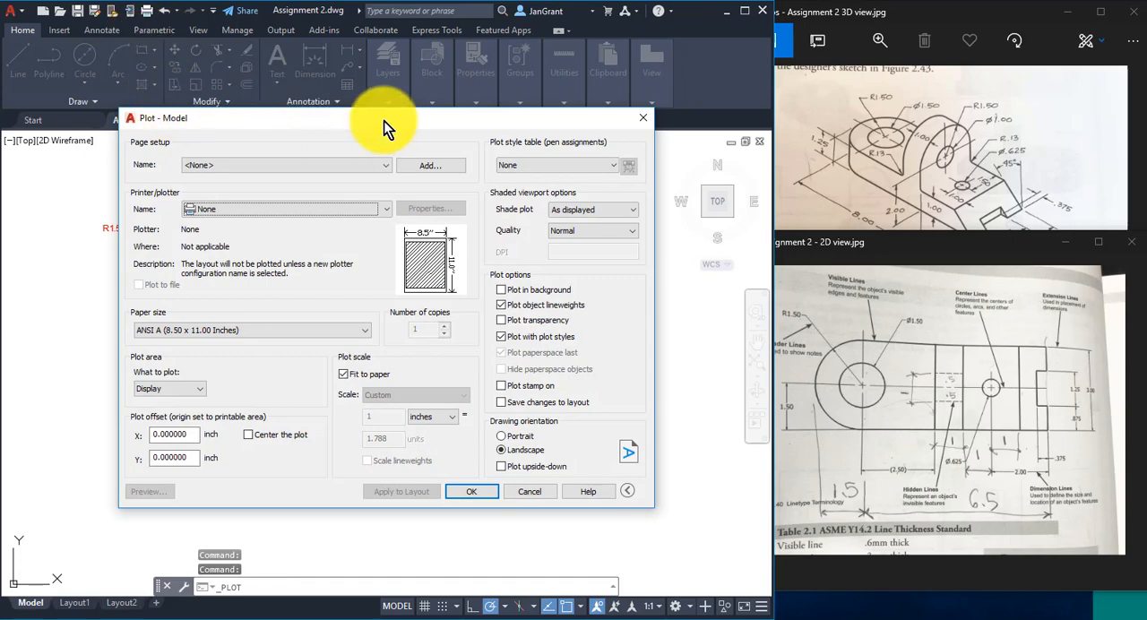
pyautogui.moveTo(384, 120); pyautogui.dragTo(403, 100)
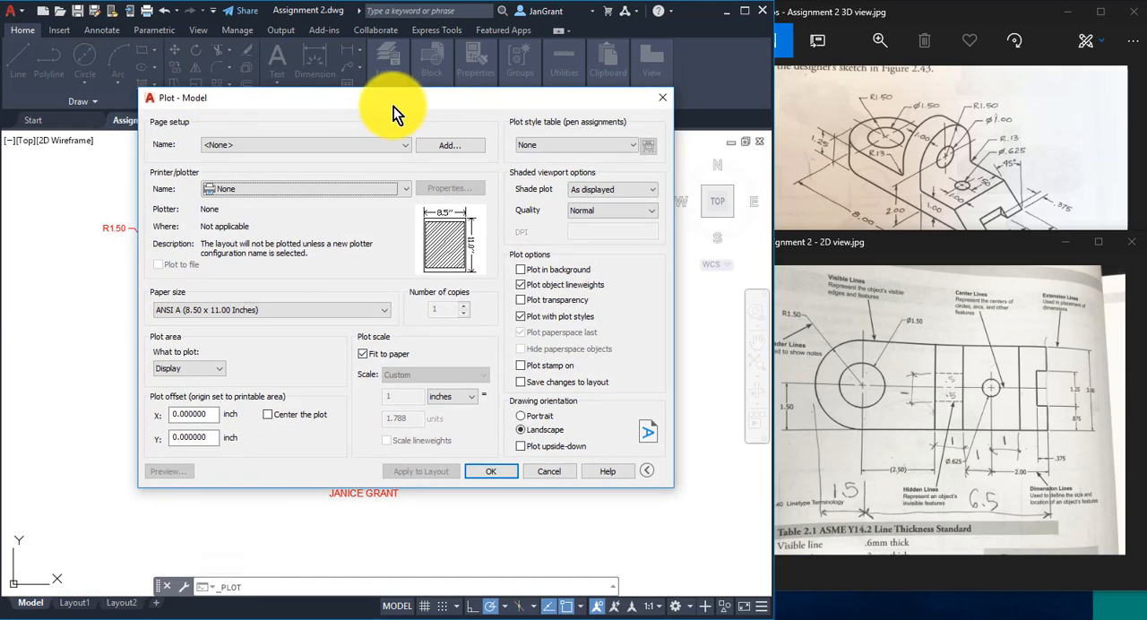
pyautogui.click(406, 191)
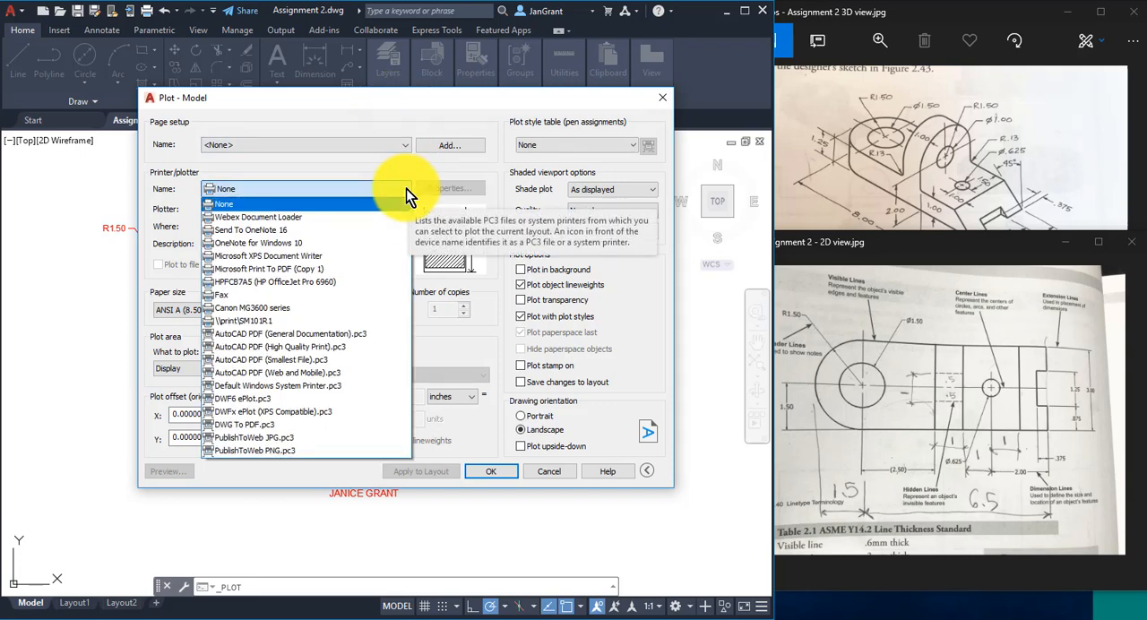
pyautogui.click(353, 347)
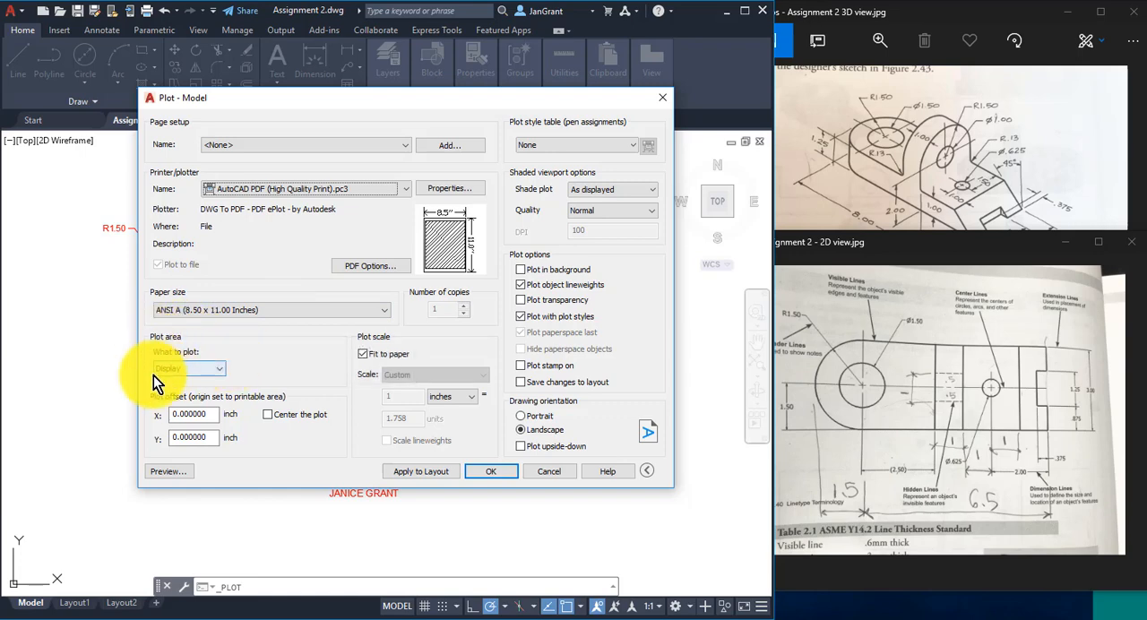
# - Set the plot area to Window, enclosing the whole dimensioned part and its title text
pyautogui.click(219, 368)
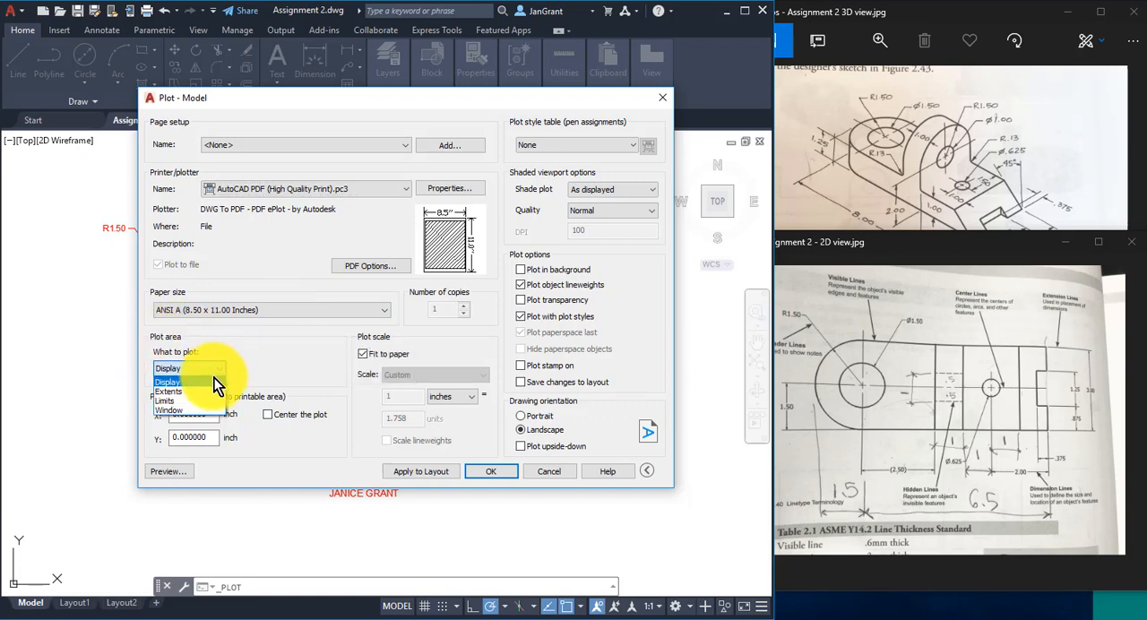
pyautogui.click(189, 410)
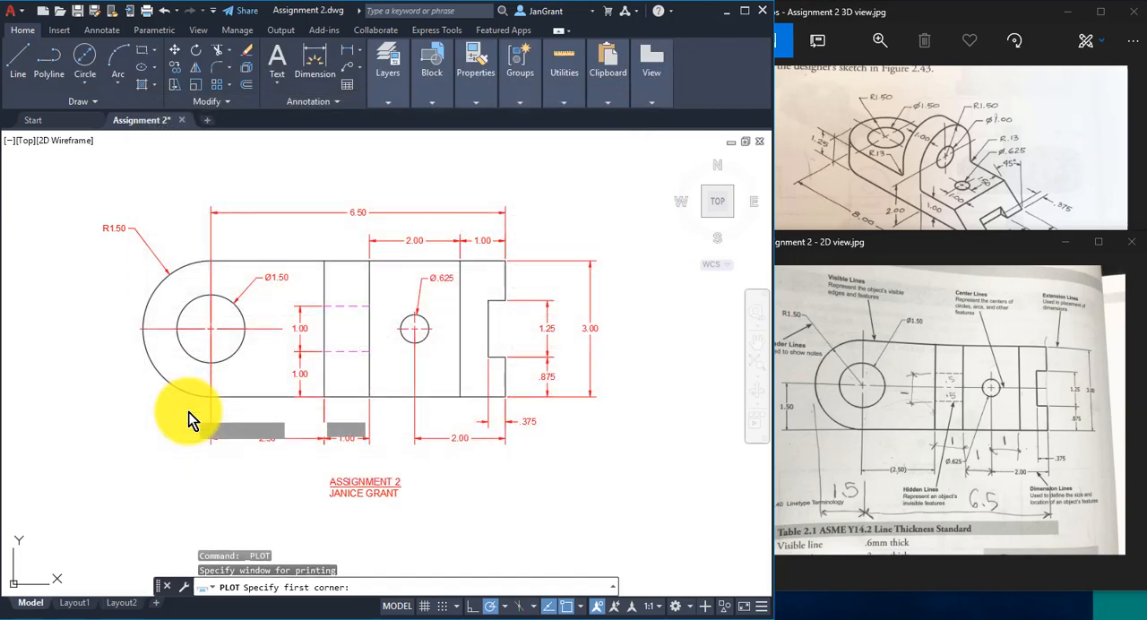
pyautogui.click(624, 175)
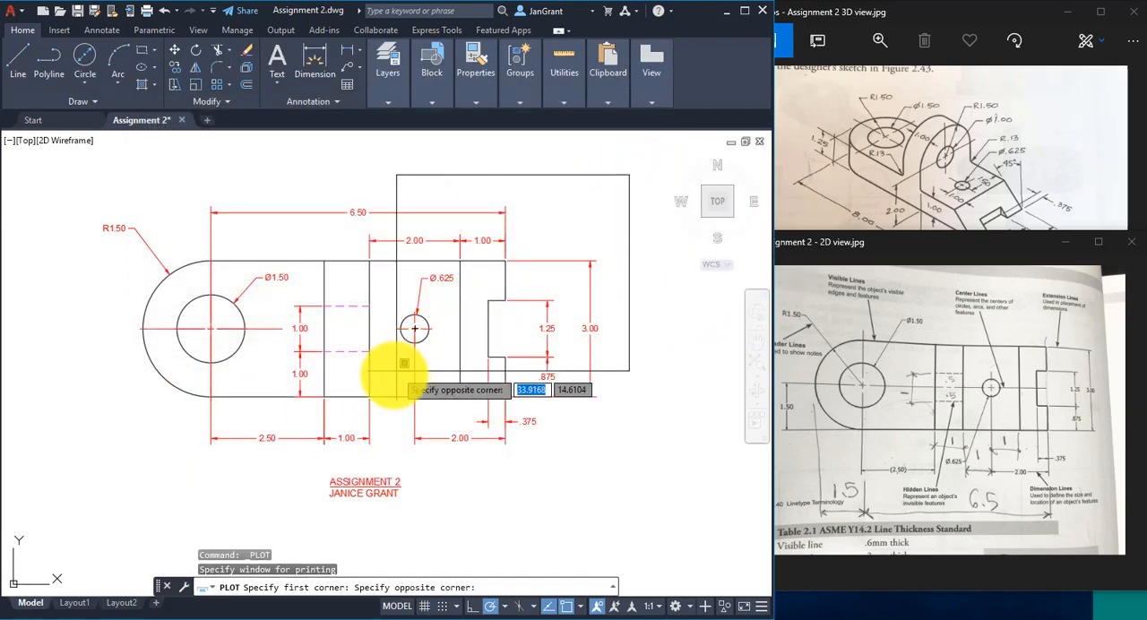
pyautogui.click(100, 508)
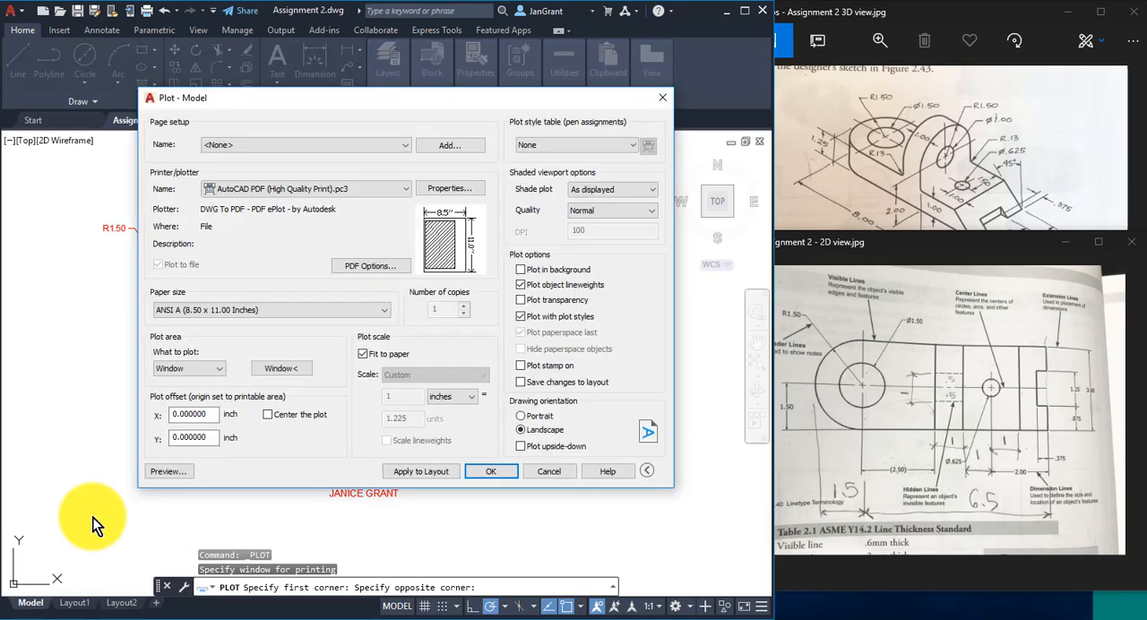
# - Center the plot, assign the monochrome.ctb plot style table to all layouts, and apply the plot settings to the layout
pyautogui.click(268, 415)
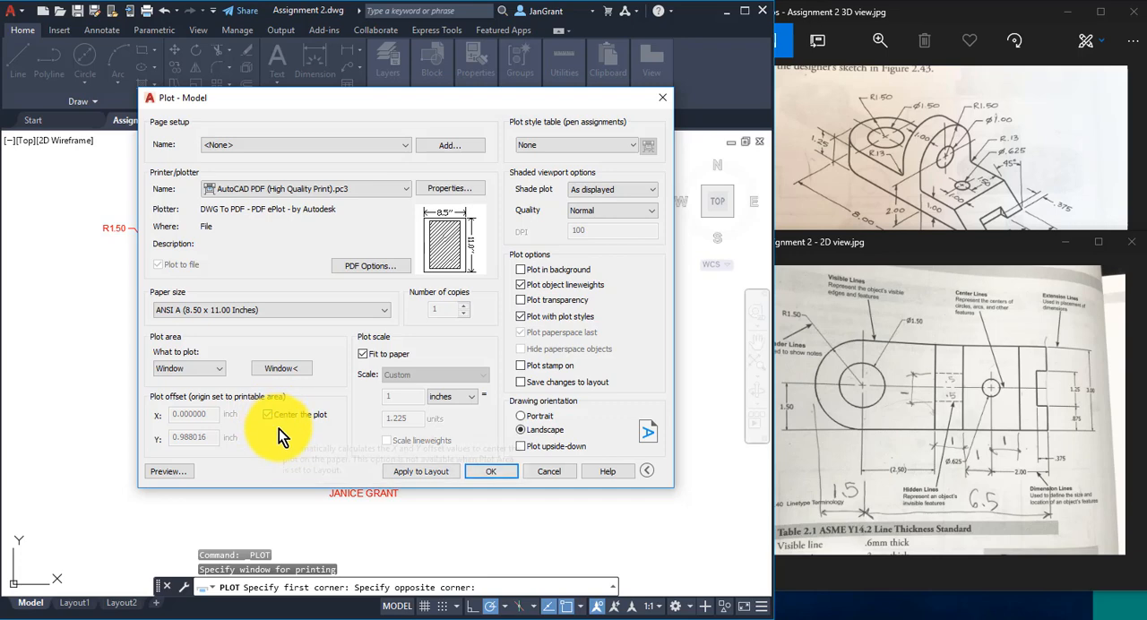
pyautogui.click(632, 147)
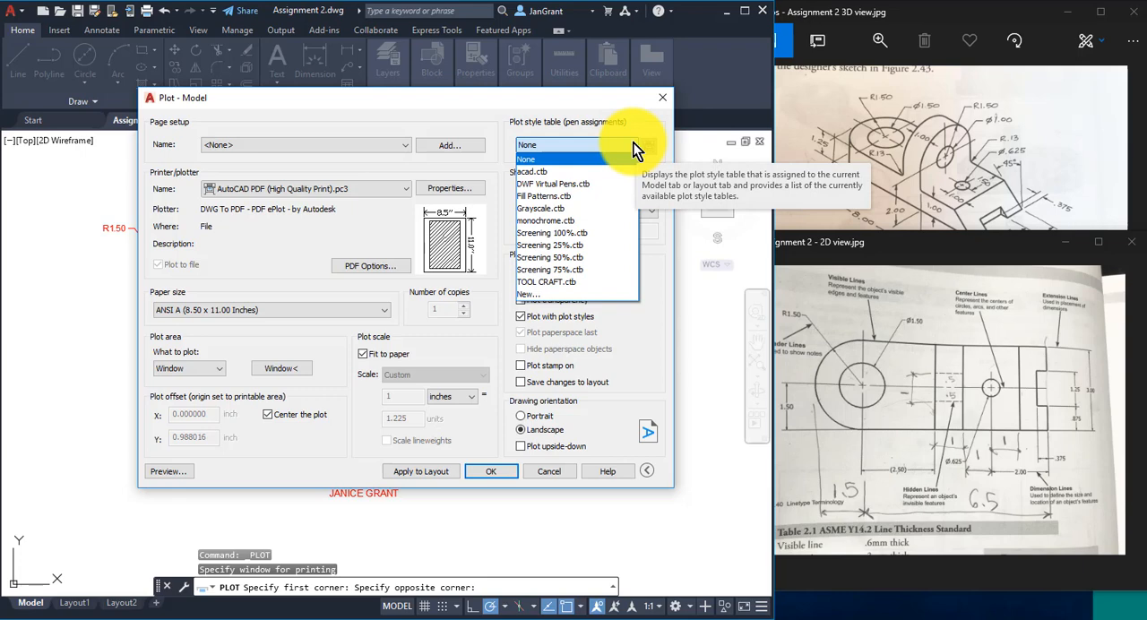
pyautogui.click(604, 222)
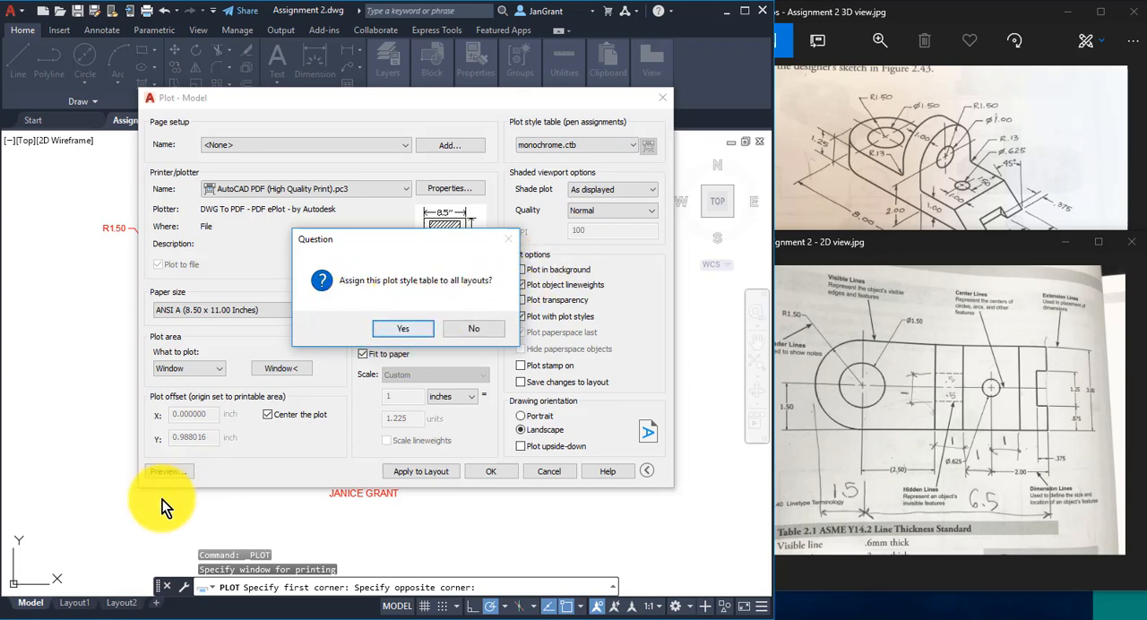
pyautogui.click(406, 330)
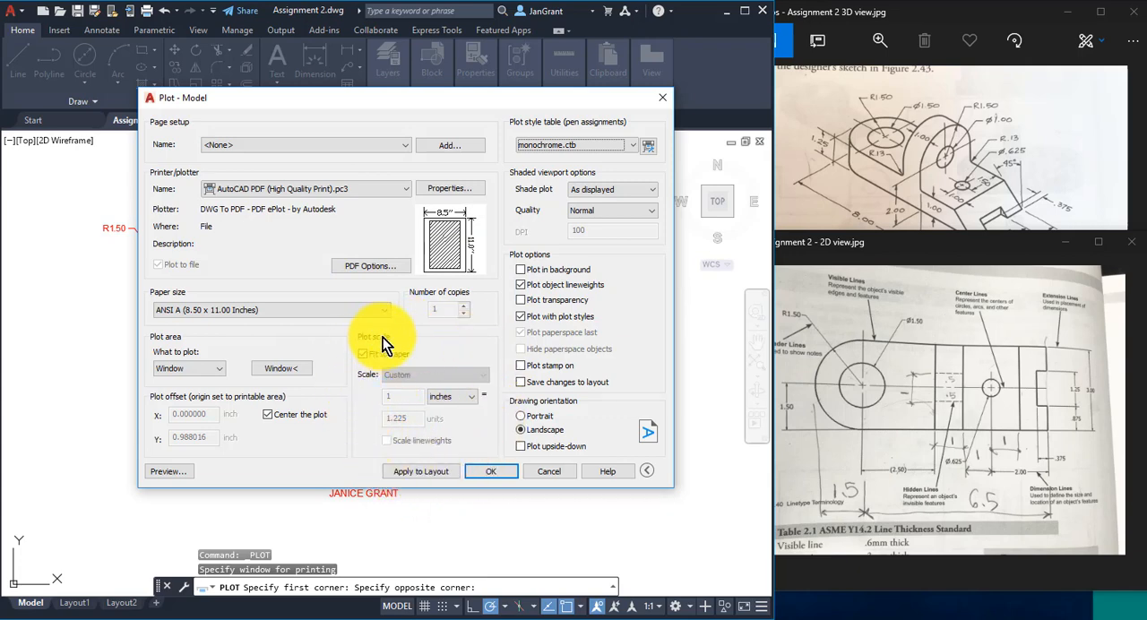
pyautogui.click(415, 472)
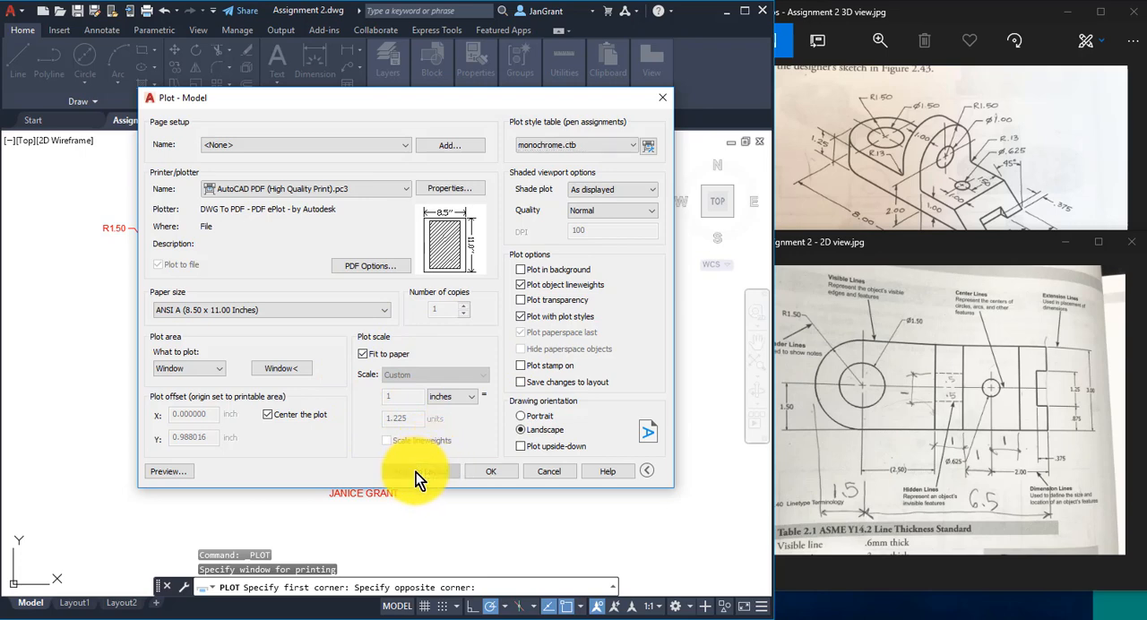
# - Preview the plot and examine the line weights, hidden lines, dimensions and title text on the sheet
pyautogui.click(165, 471)
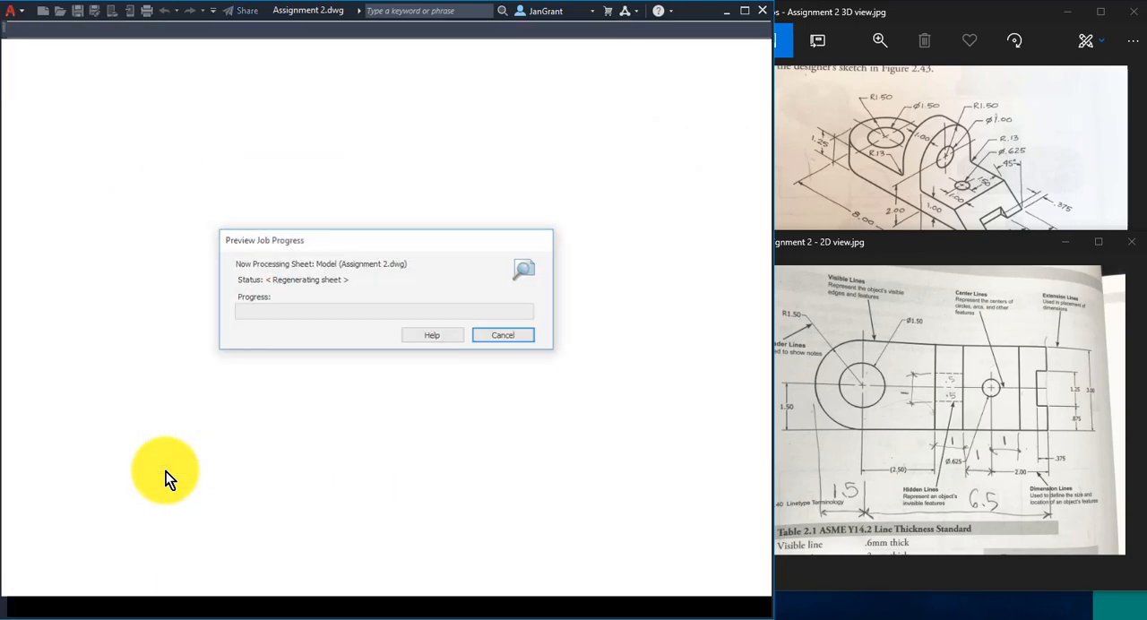
pyautogui.scroll(2, 387, 333)
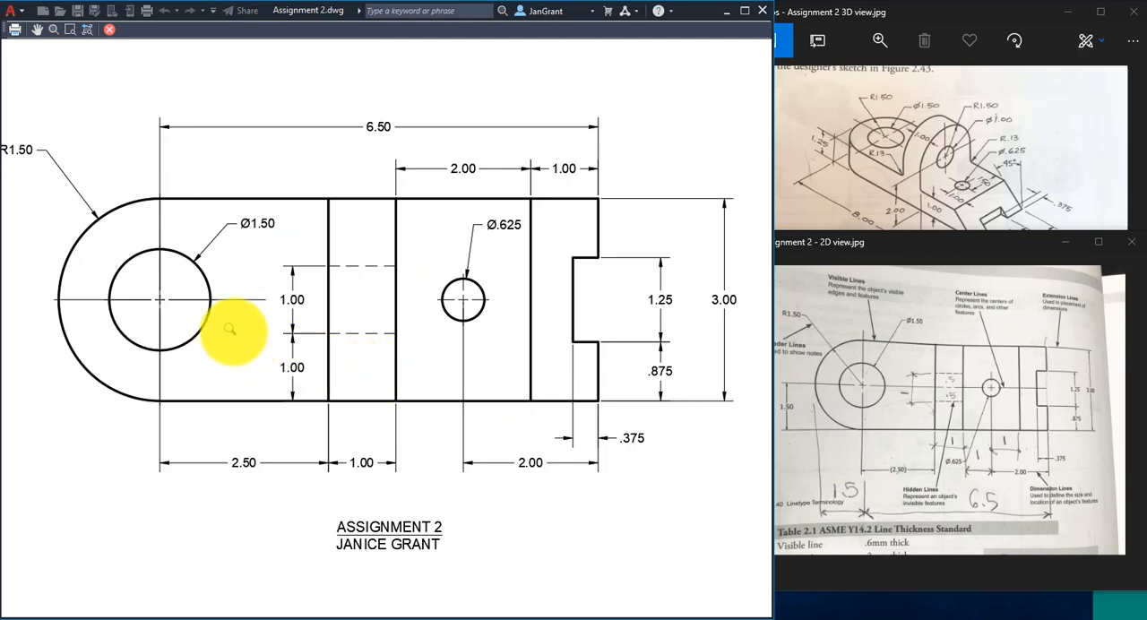
pyautogui.scroll(-1, 228, 320)
pyautogui.scroll(1, 228, 320)
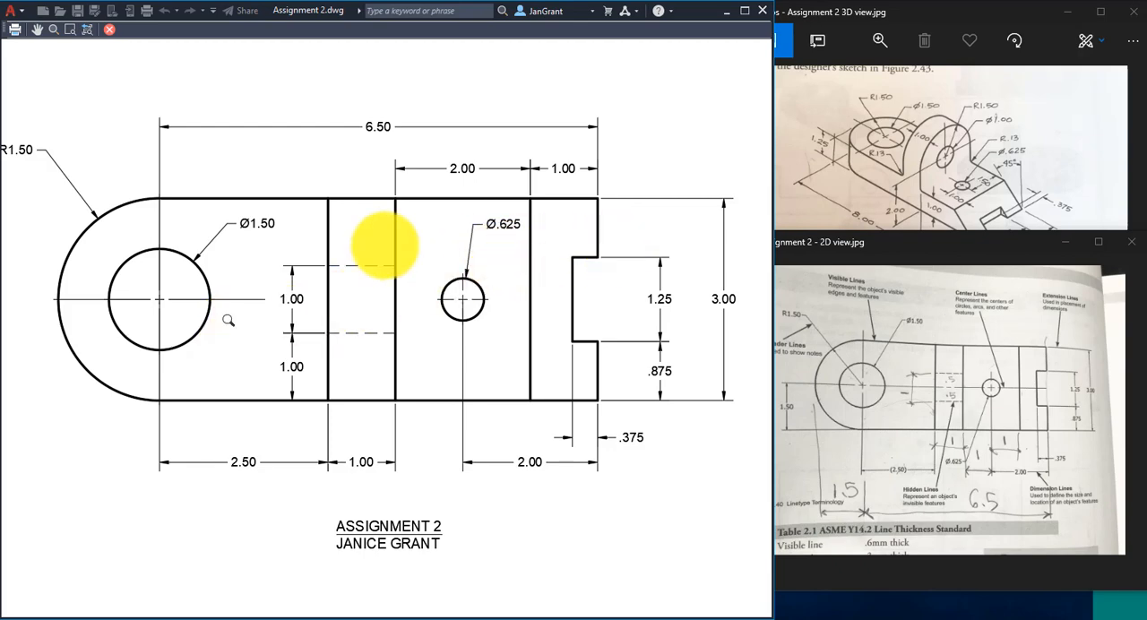
pyautogui.scroll(-2, 311, 281)
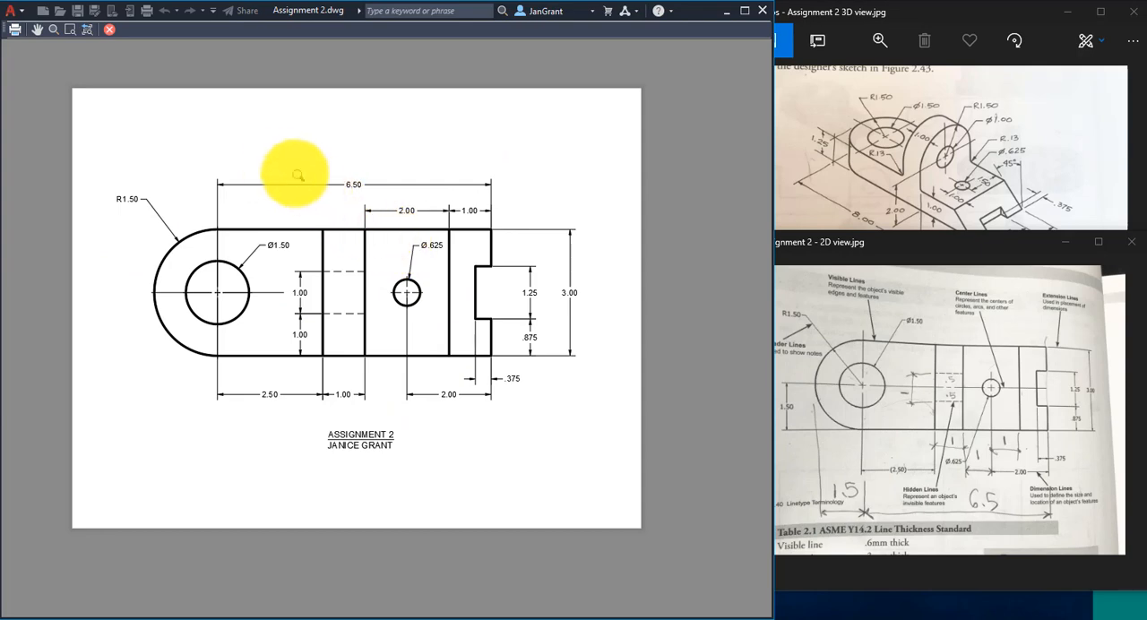
# - Plot from the preview and save Assignment 2-Model.pdf in the 000 2021 FALL folder inside 000 DRCG 1140 CAD on drive D
pyautogui.rightClick(270, 166)
pyautogui.click(326, 197)
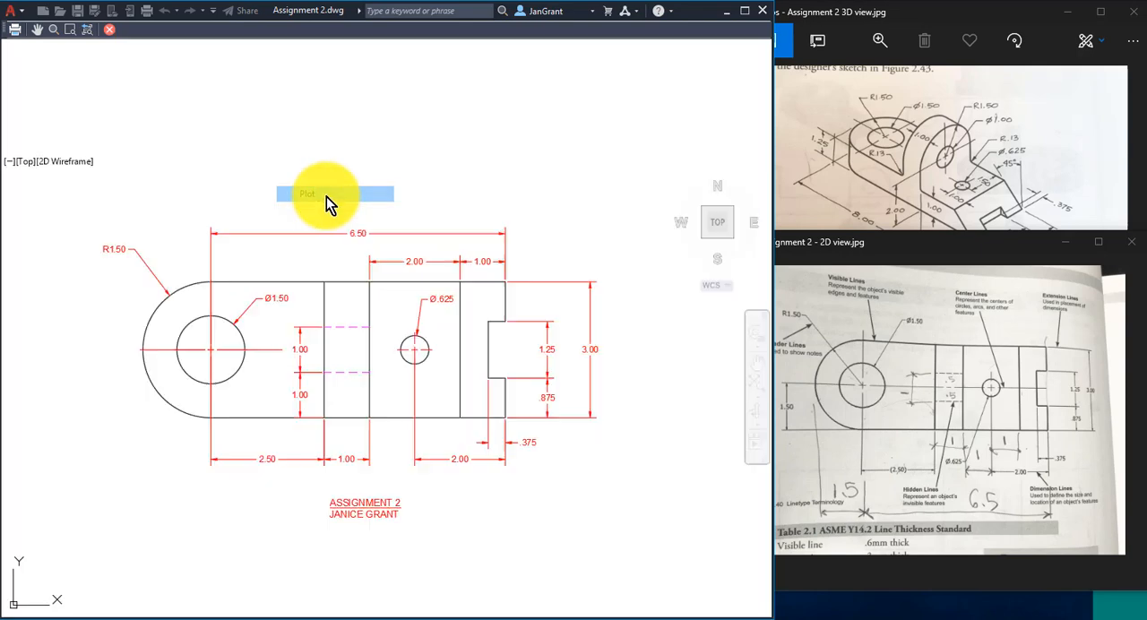
pyautogui.click(393, 132)
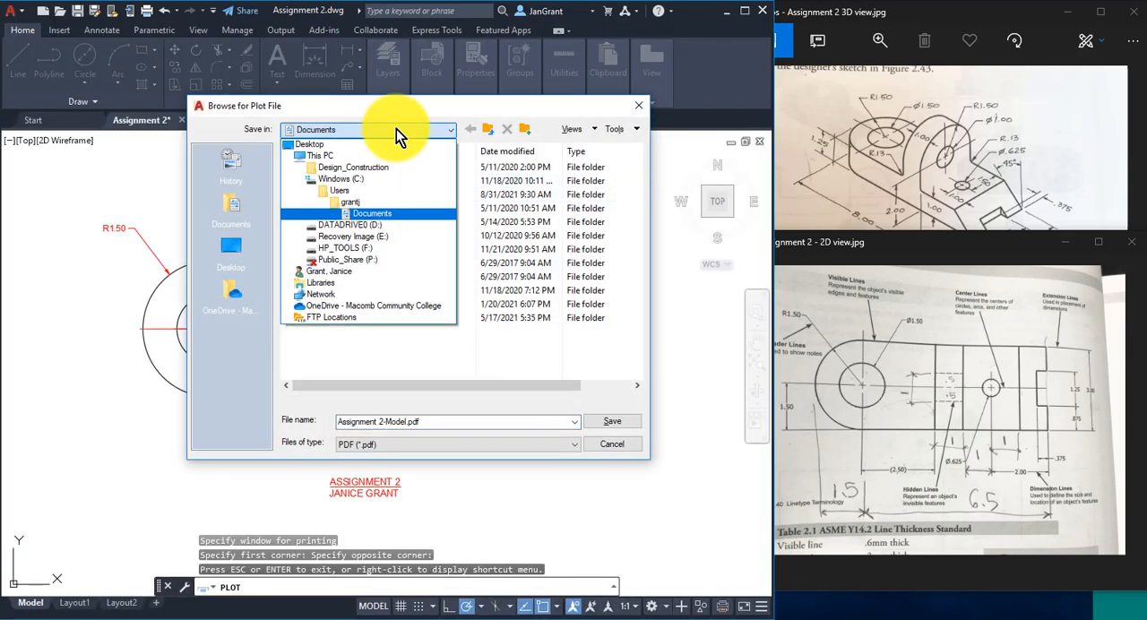
pyautogui.click(408, 224)
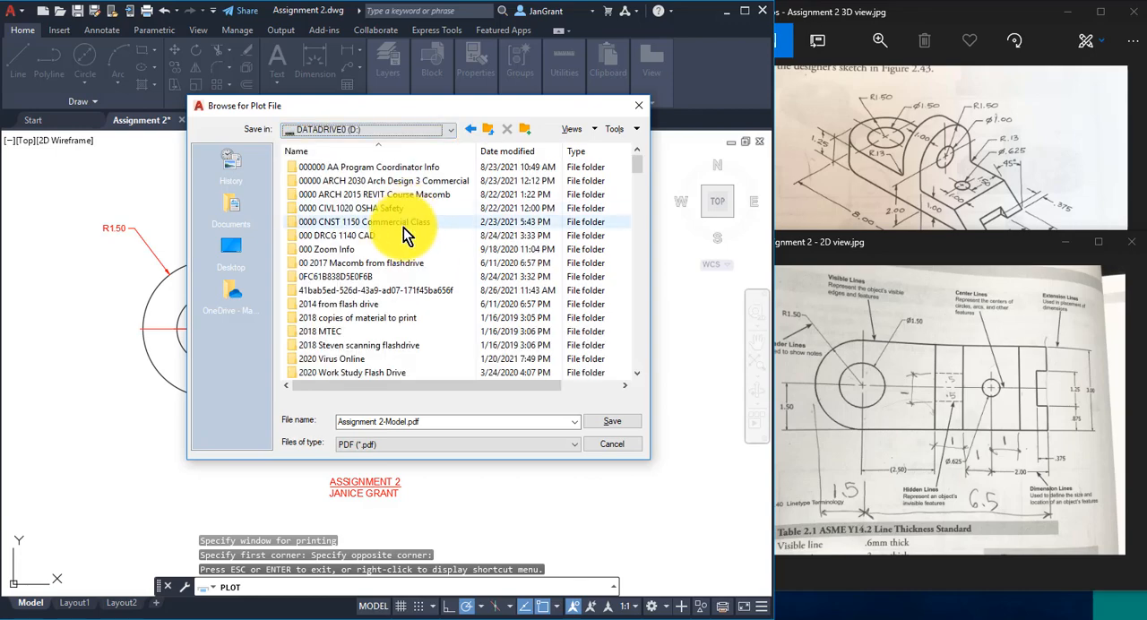
pyautogui.doubleClick(399, 233)
pyautogui.doubleClick(393, 180)
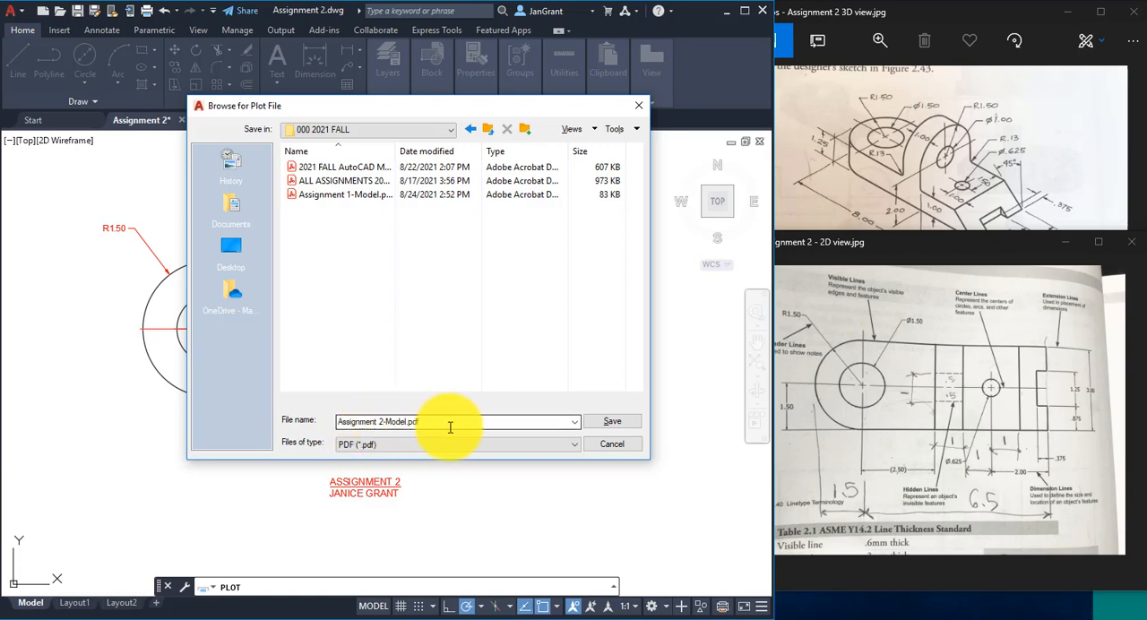
pyautogui.click(626, 423)
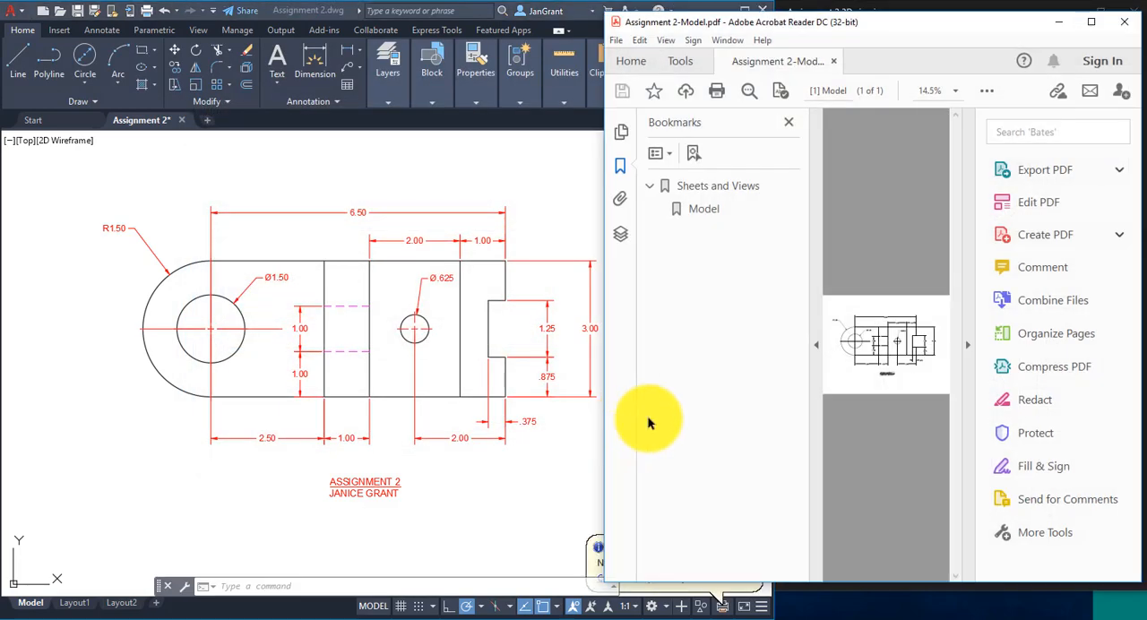
# - Collapse the side panes of the plotted PDF in Acrobat Reader and examine the object lines, hidden lines, center marks and dimensions up close
pyautogui.click(817, 345)
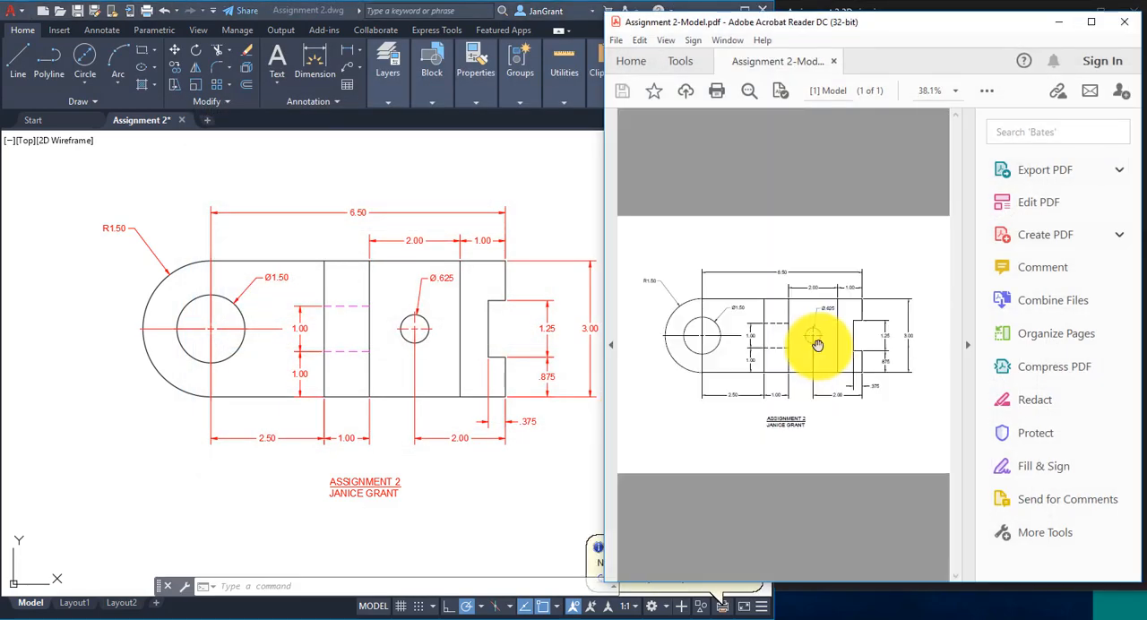
pyautogui.click(966, 346)
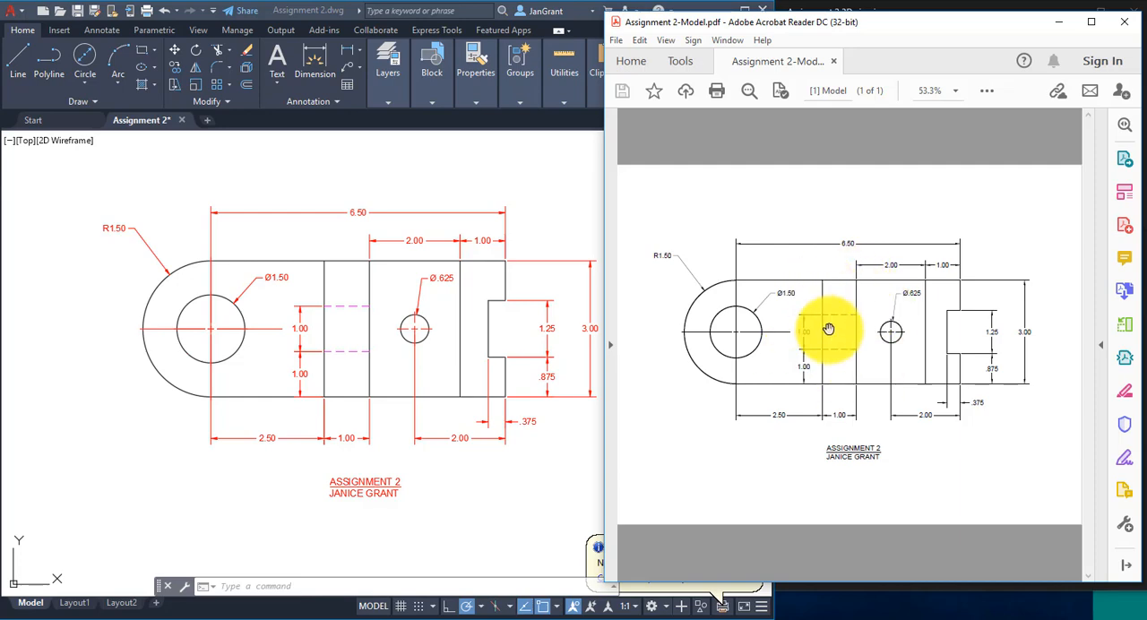
pyautogui.keyDown('ctrl'); pyautogui.scroll(2, 855, 332); pyautogui.keyUp('ctrl')
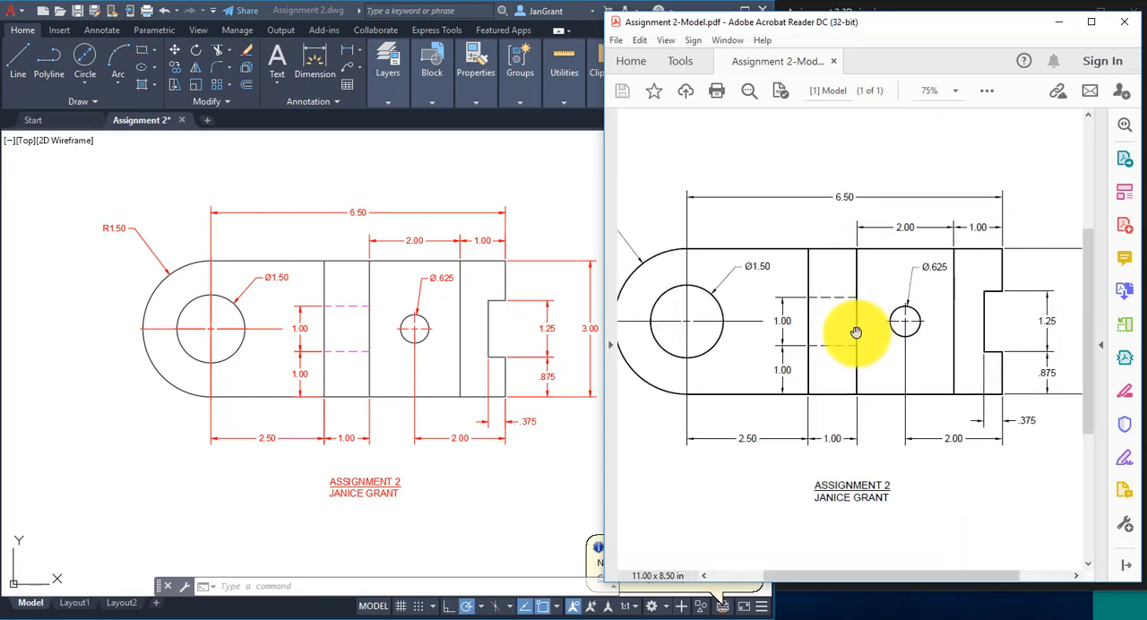
pyautogui.keyDown('ctrl'); pyautogui.scroll(-2, 855, 332); pyautogui.keyUp('ctrl')
pyautogui.keyDown('ctrl'); pyautogui.scroll(4, 856, 332); pyautogui.keyUp('ctrl')
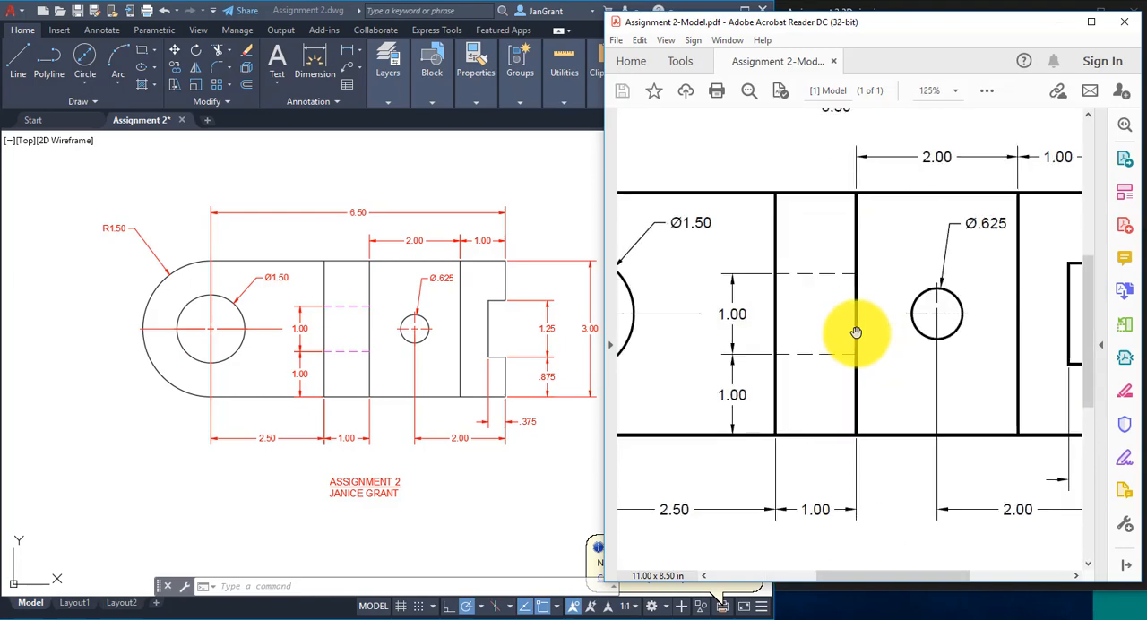
pyautogui.keyDown('ctrl'); pyautogui.scroll(-3, 856, 332); pyautogui.keyUp('ctrl')
pyautogui.keyDown('ctrl'); pyautogui.scroll(2, 855, 332); pyautogui.keyUp('ctrl')
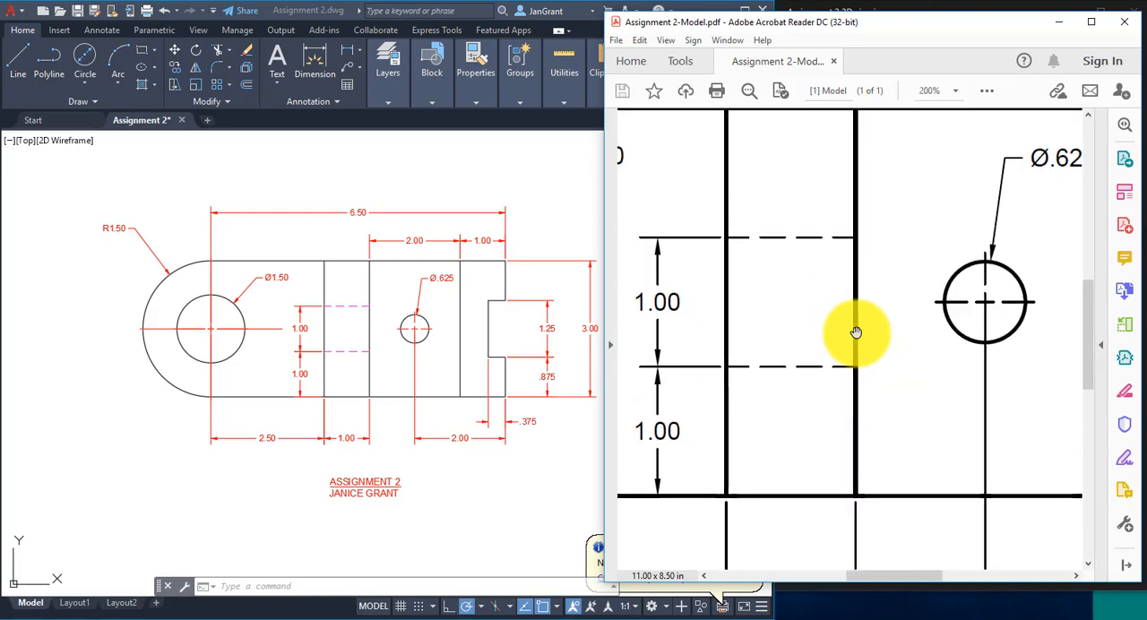
pyautogui.keyDown('ctrl'); pyautogui.scroll(-3, 856, 333); pyautogui.keyUp('ctrl')
pyautogui.keyDown('ctrl'); pyautogui.scroll(4, 856, 332); pyautogui.keyUp('ctrl')
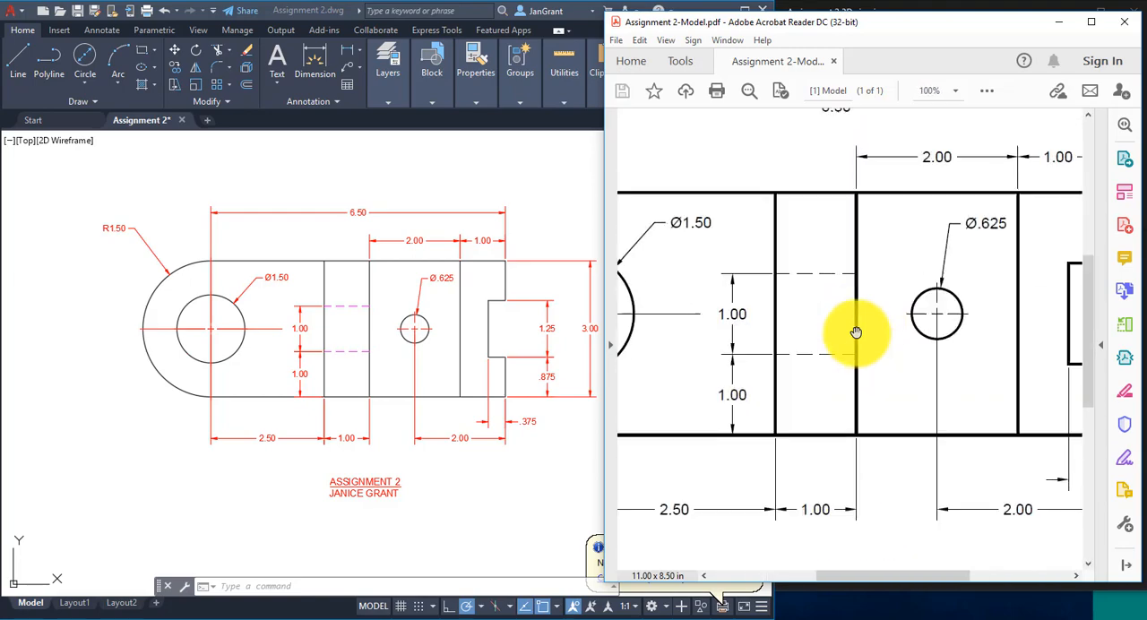
pyautogui.keyDown('ctrl'); pyautogui.scroll(-4, 856, 333); pyautogui.keyUp('ctrl')
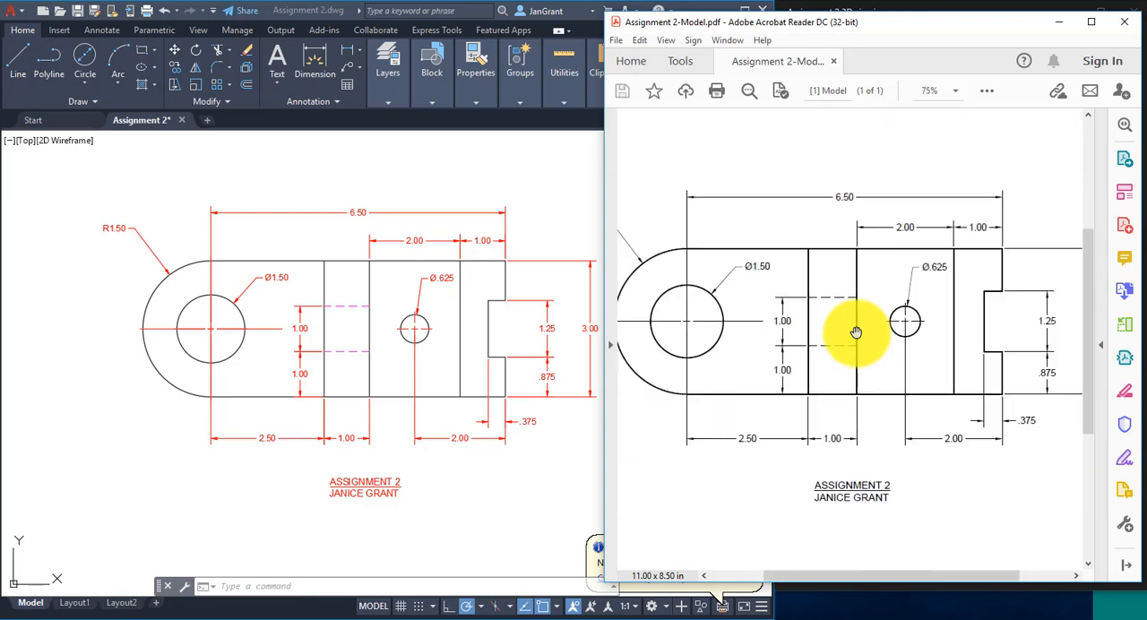
pyautogui.keyDown('ctrl'); pyautogui.scroll(1, 856, 332); pyautogui.keyUp('ctrl')
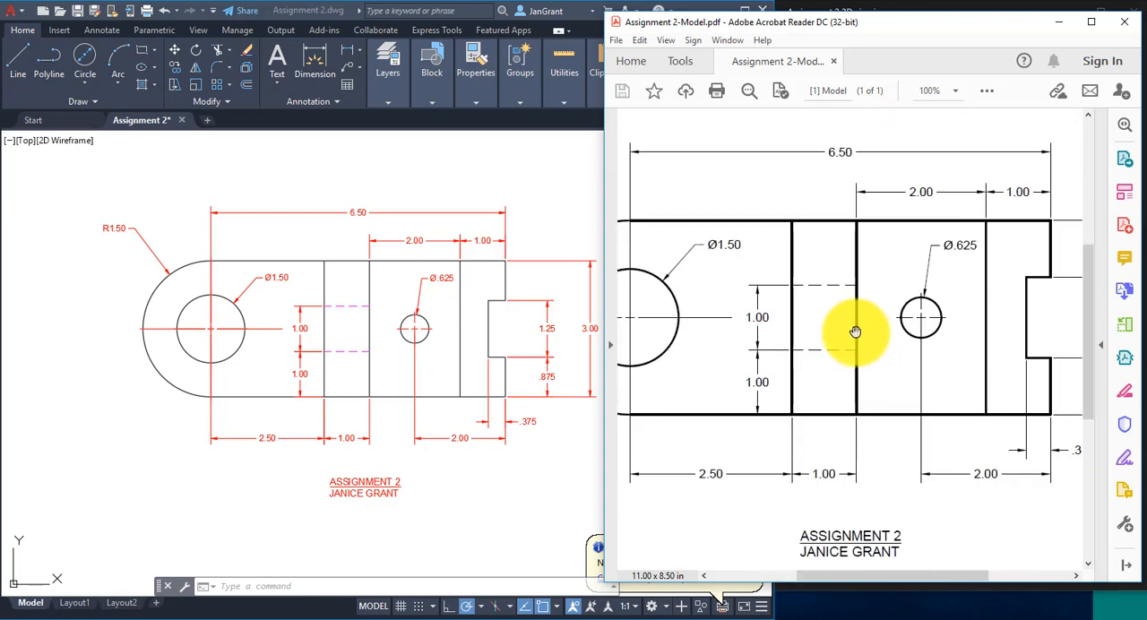
pyautogui.moveTo(729, 332); pyautogui.dragTo(892, 340)
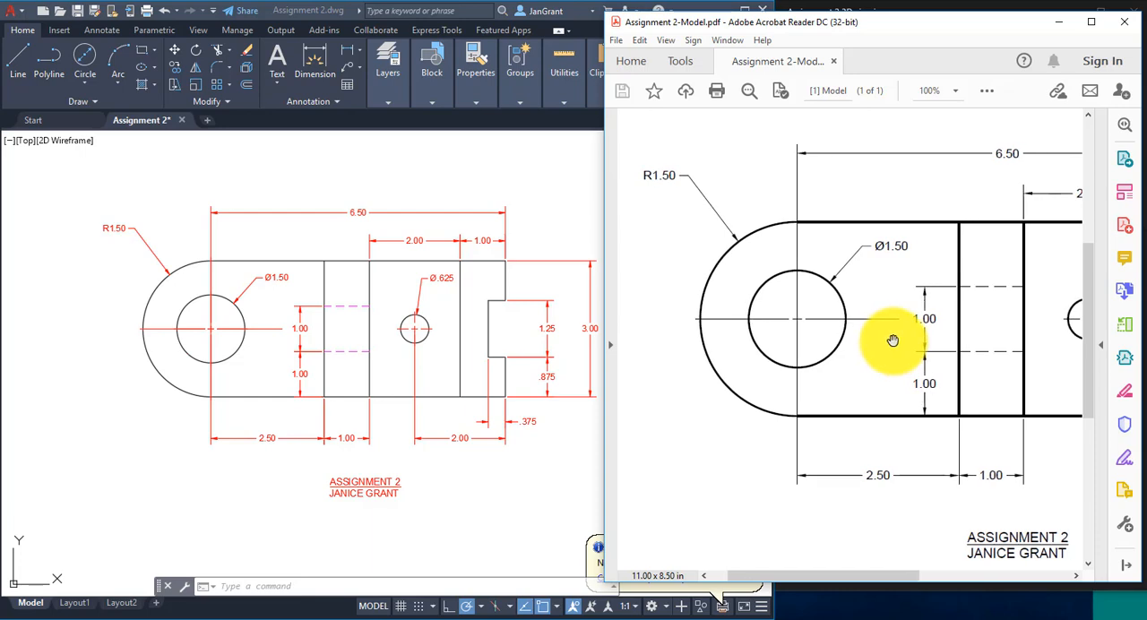
# - Switch back to AutoCAD and review the layer properties, checking the plot setting of the objects layer
pyautogui.click(168, 193)
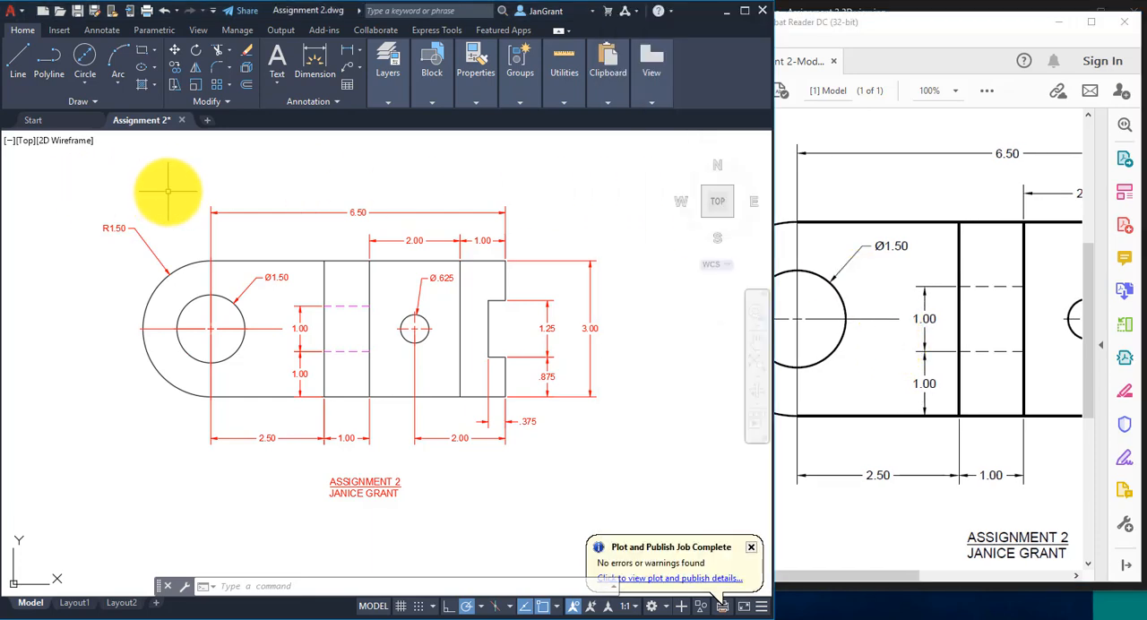
pyautogui.click(390, 93)
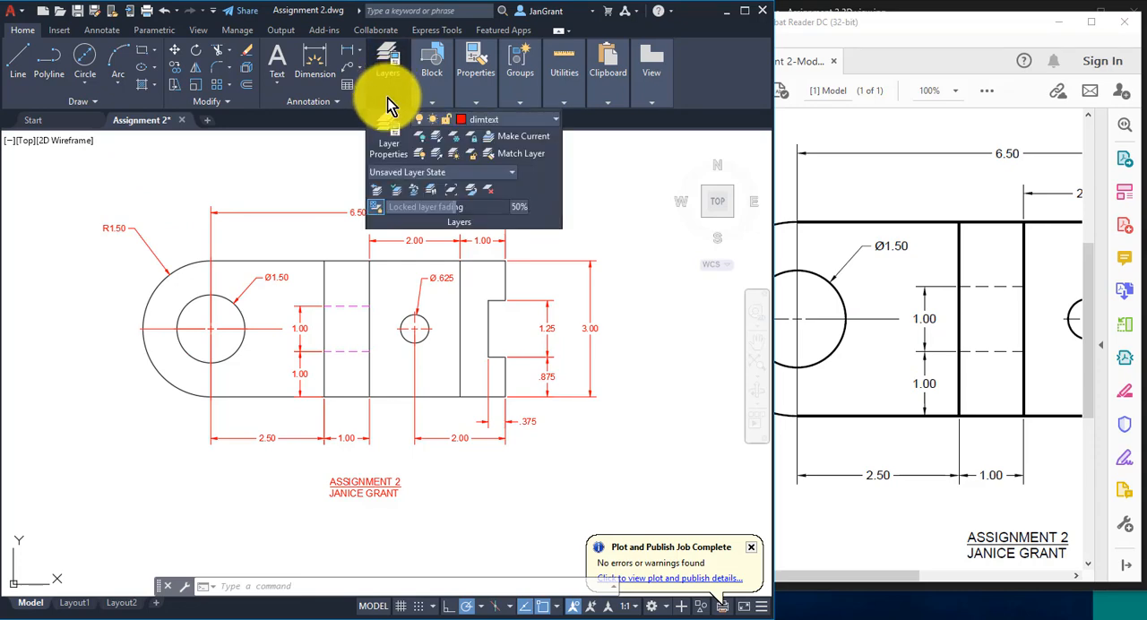
pyautogui.click(388, 146)
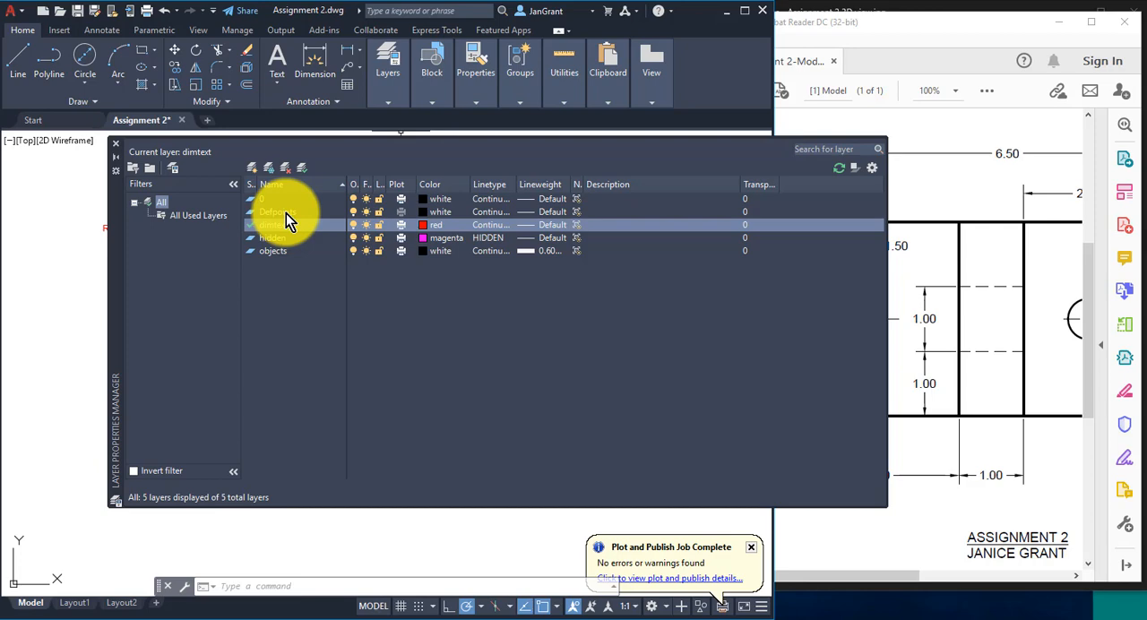
pyautogui.click(405, 254)
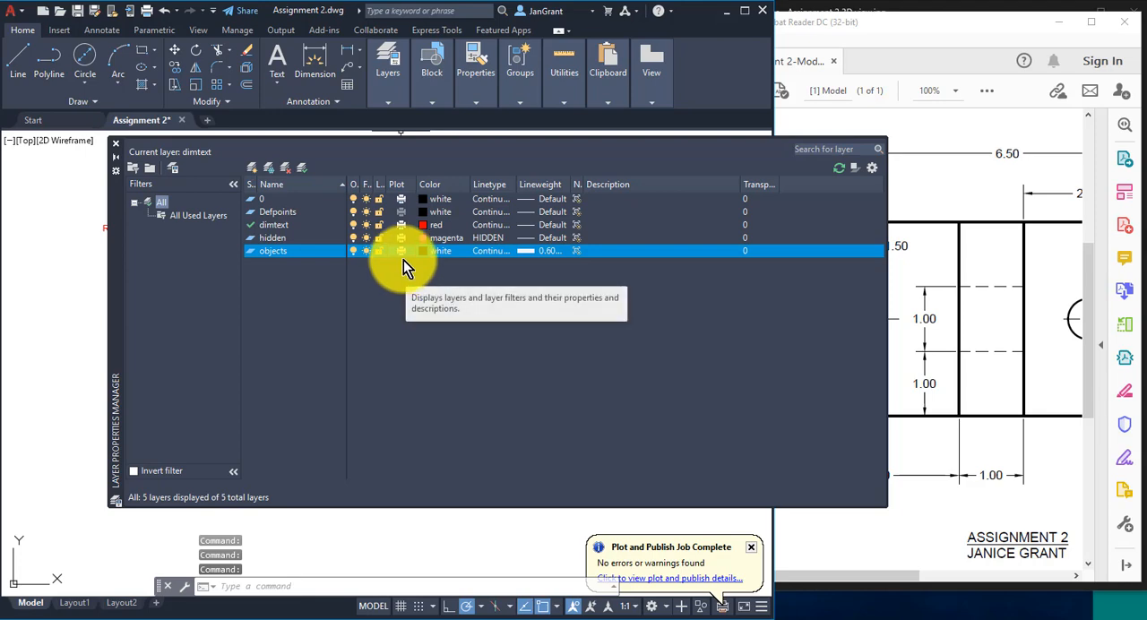
pyautogui.click(115, 144)
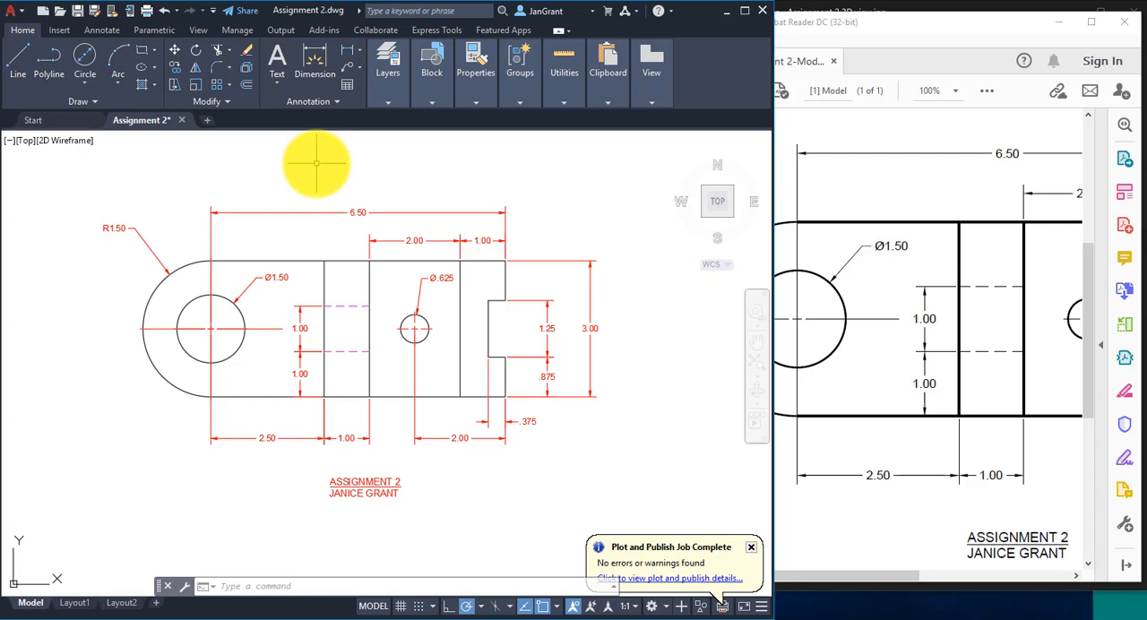
# - Assign the overall 6.50 dimension to the dimtext layer and clear the selection
pyautogui.click(316, 210)
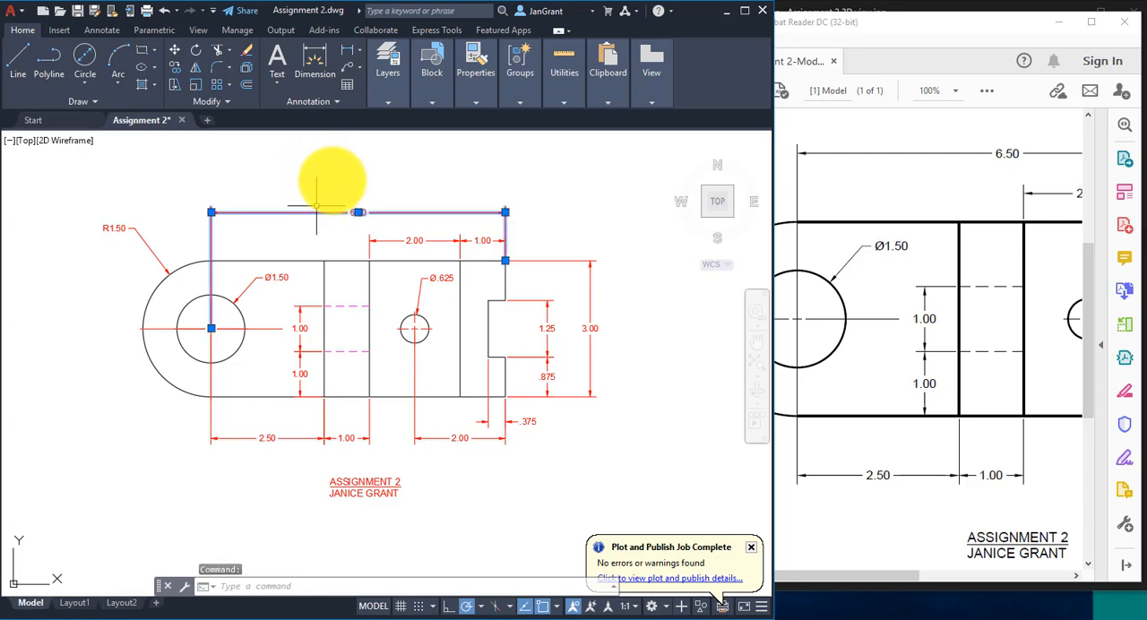
pyautogui.click(385, 100)
pyautogui.click(541, 123)
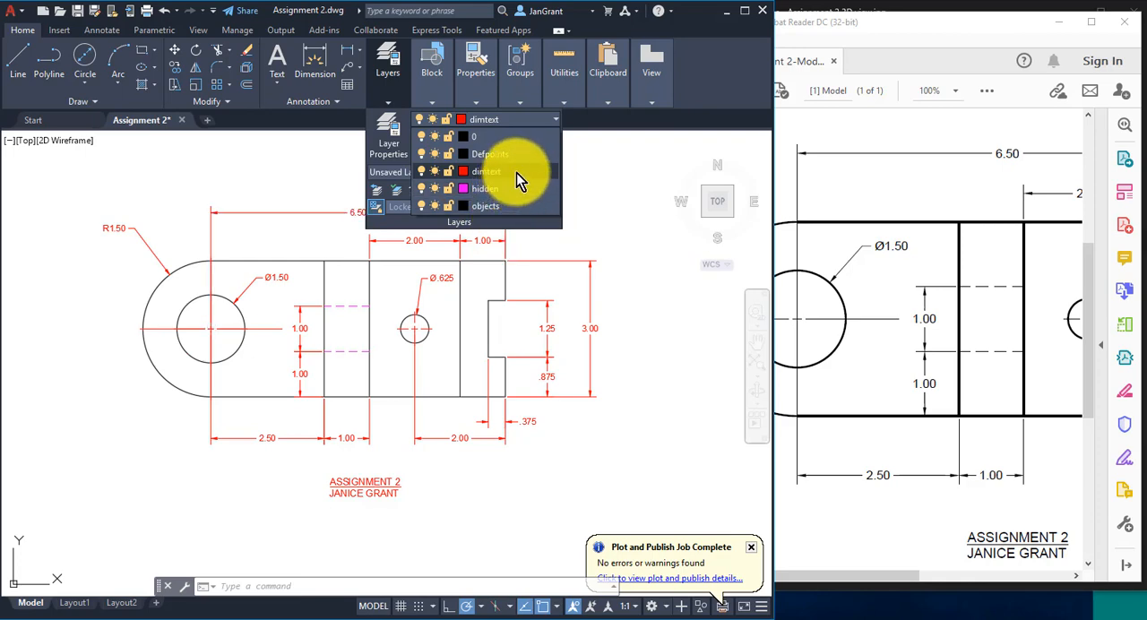
pyautogui.click(517, 172)
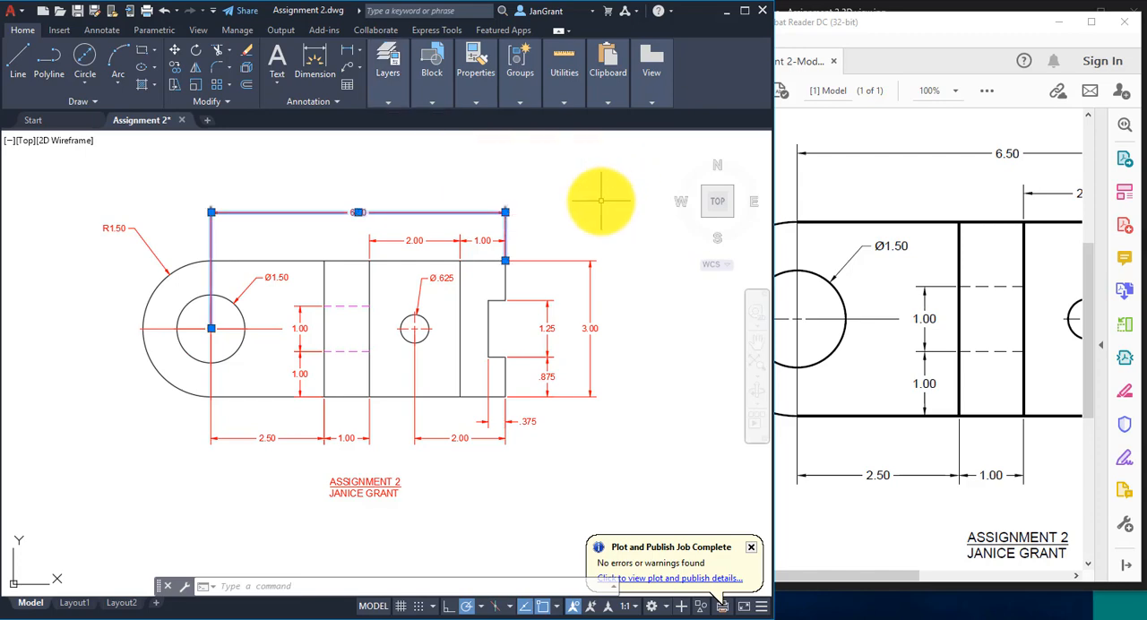
pyautogui.press('Escape')
pyautogui.press('Escape')
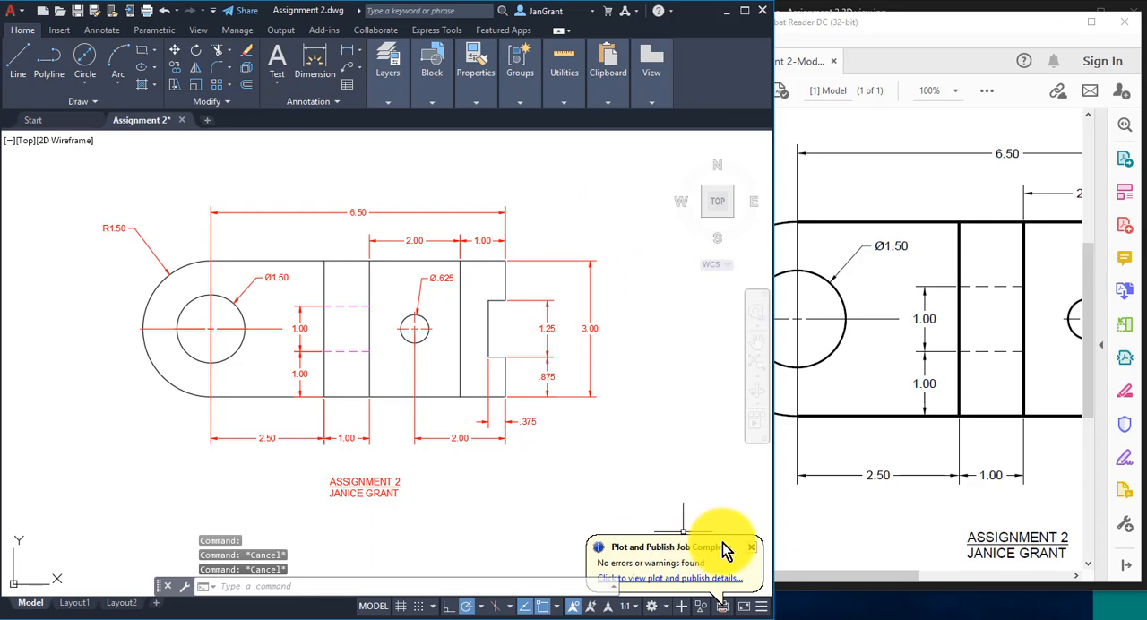
# - Dismiss the plot notification, look over the finished drawing, and switch to the plotted PDF in Acrobat Reader
pyautogui.click(752, 547)
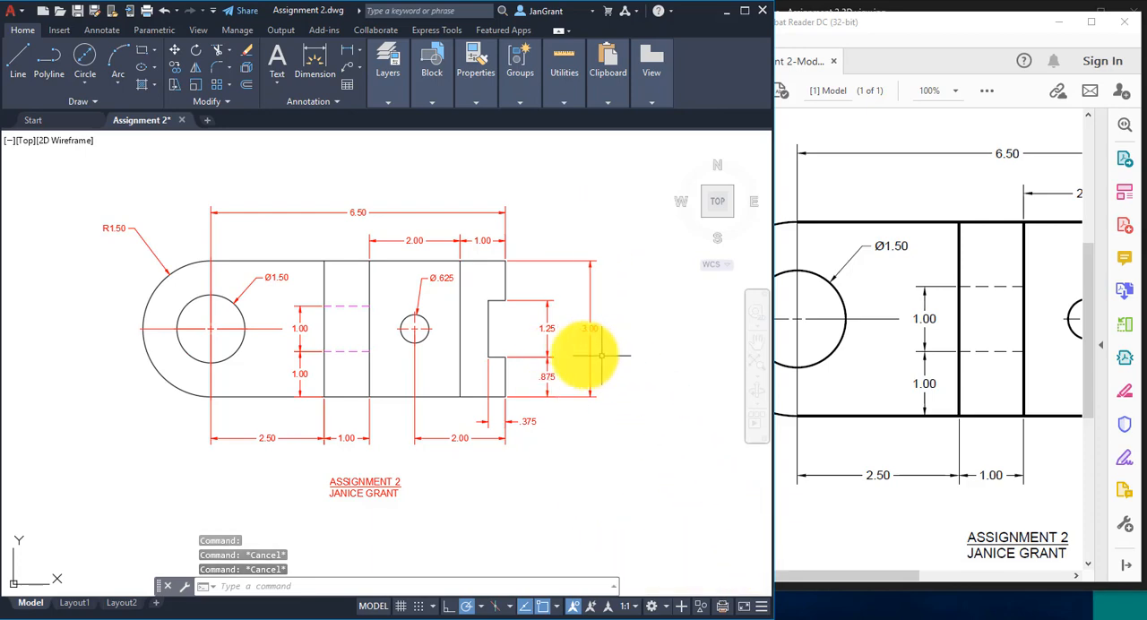
pyautogui.scroll(2, 386, 354)
pyautogui.scroll(-3, 399, 354)
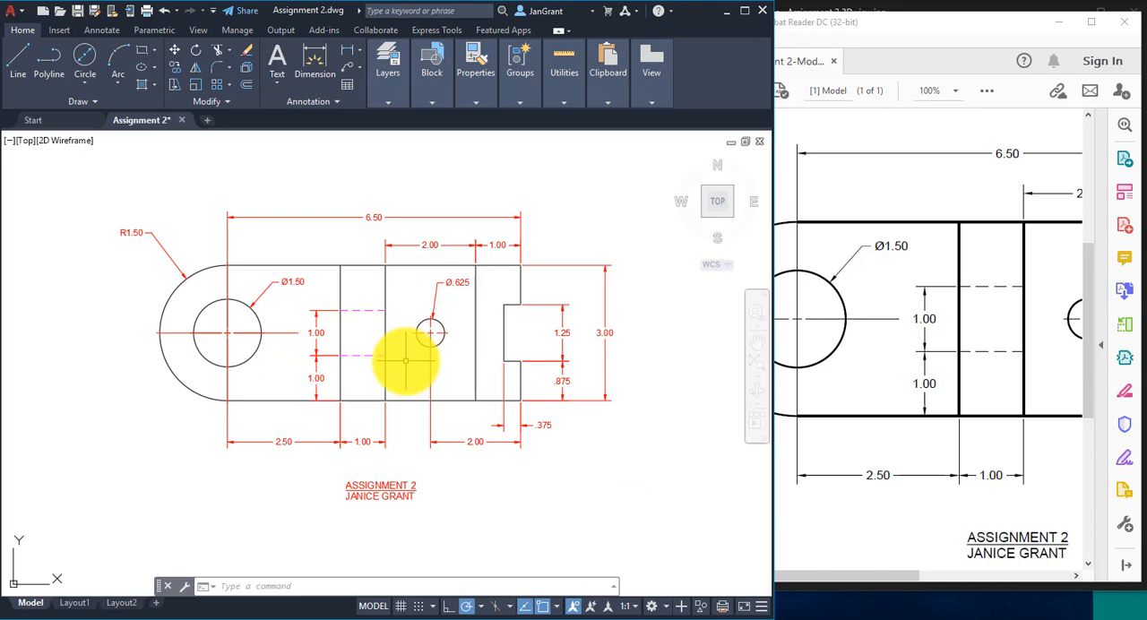
pyautogui.moveTo(370, 353)
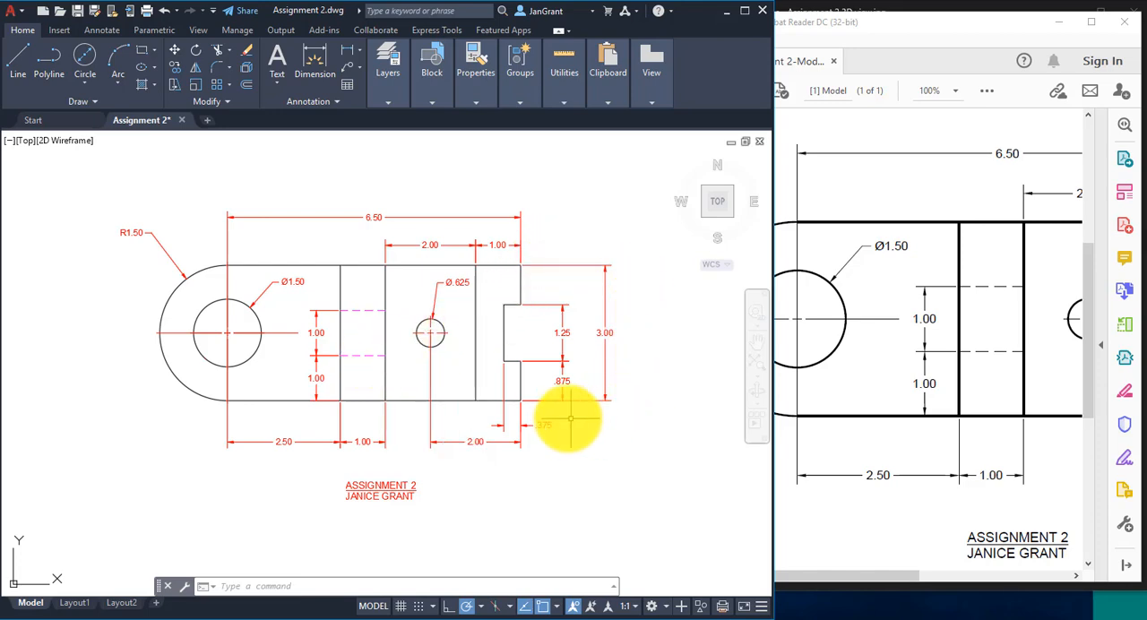
pyautogui.moveTo(563, 398)
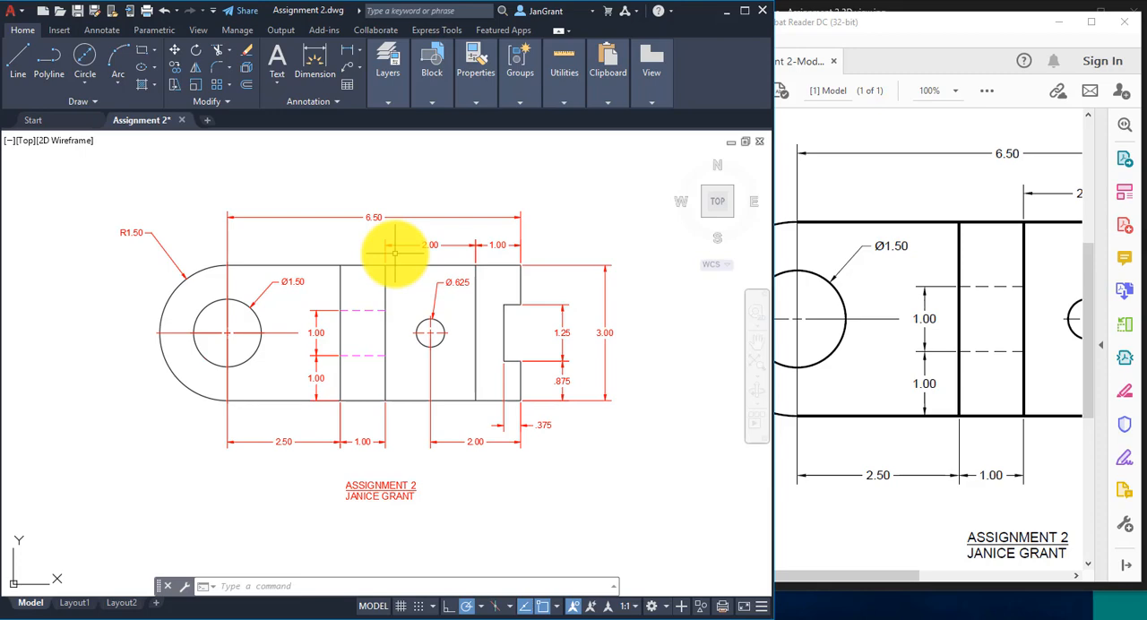
pyautogui.click(979, 615)
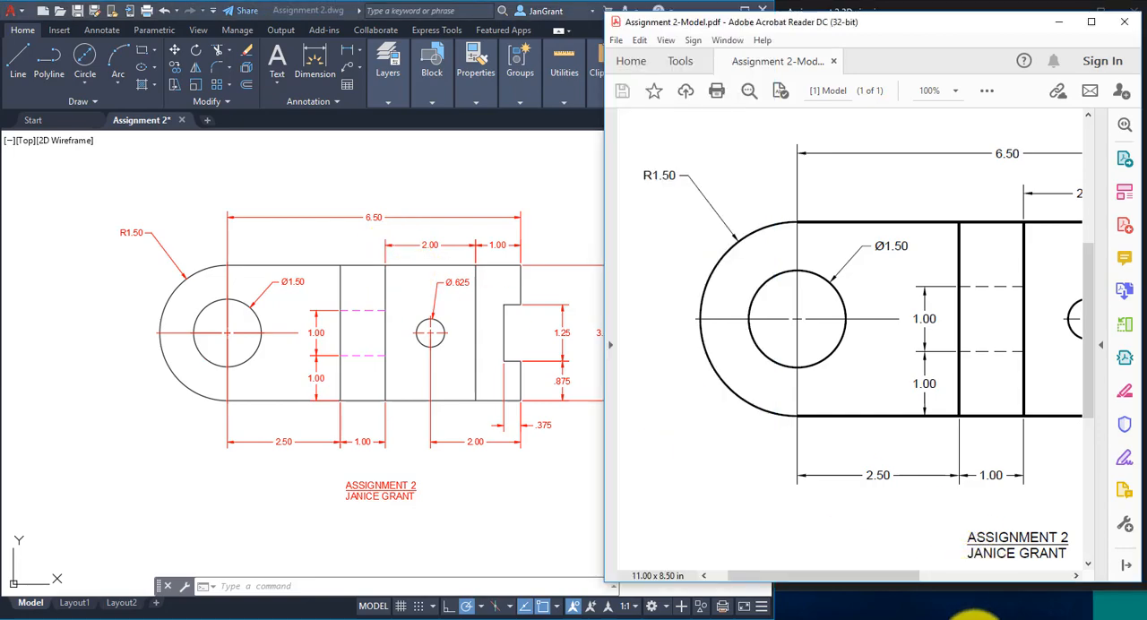